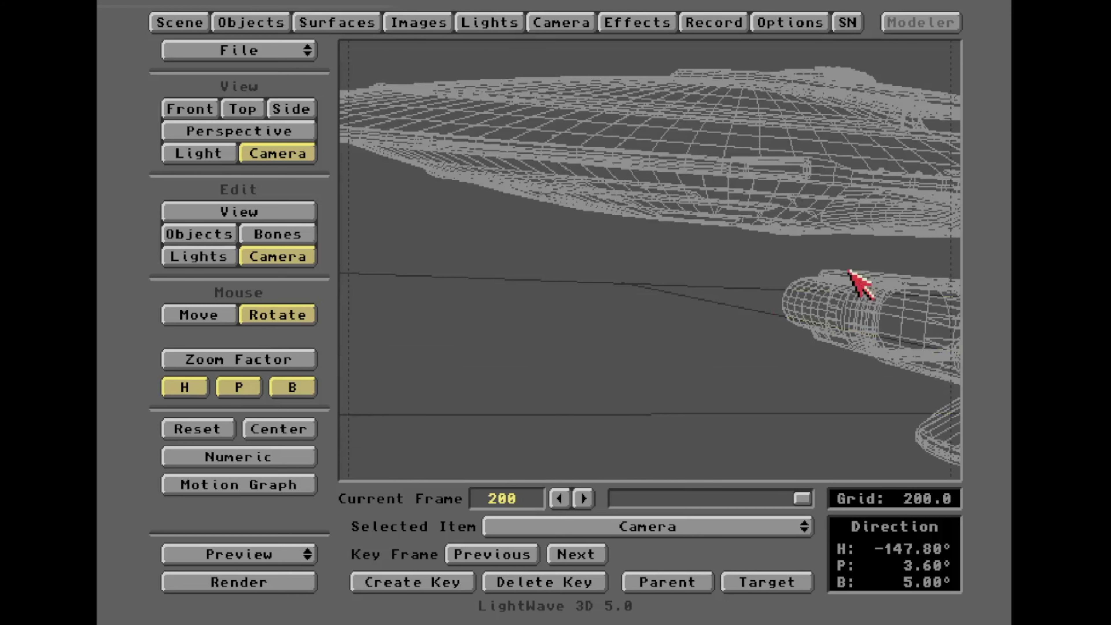
Step: Try to rotate the camera at frame 200 to a heading of about -133.60° and pitch of 3.60° to aim at the ship
mouse_move(856, 280)
left_mouse_down()
mouse_move(882, 281)
mouse_move(849, 271)
left_mouse_up()
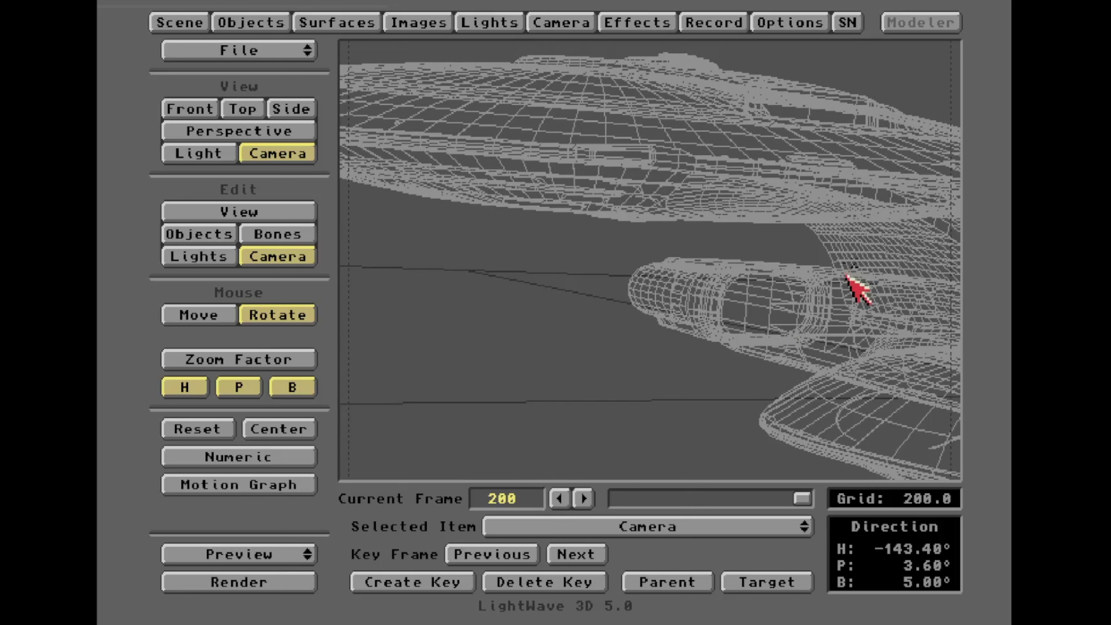
left_click_drag(779, 193, 761, 239)
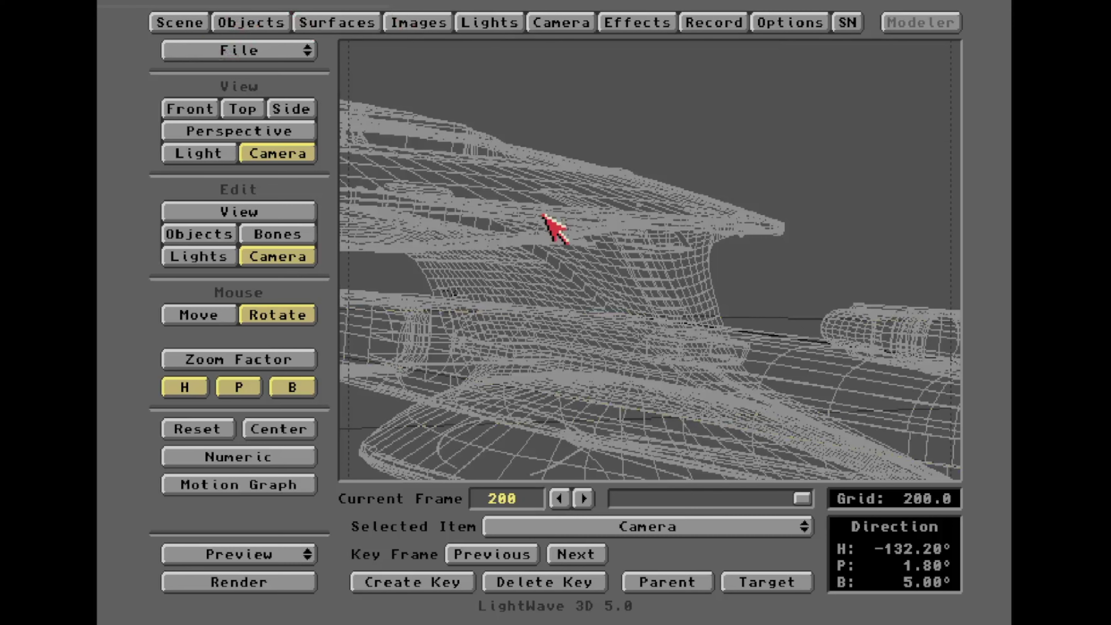
left_click_drag(551, 223, 556, 211)
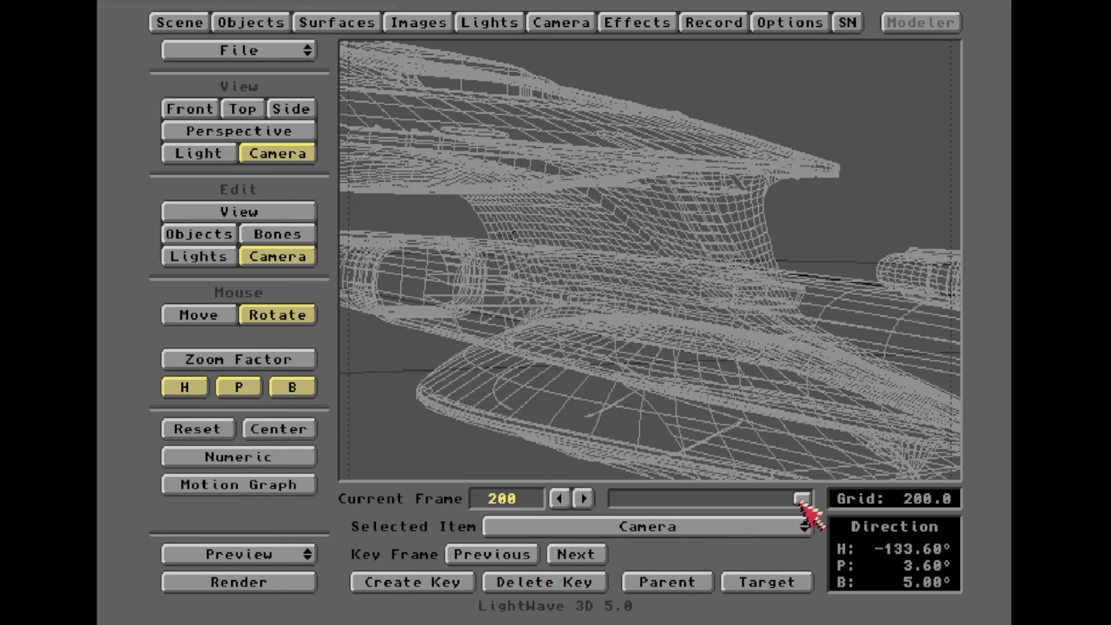
mouse_move(801, 498)
left_mouse_down()
mouse_move(621, 499)
mouse_move(668, 510)
mouse_move(793, 507)
mouse_move(768, 518)
mouse_move(632, 503)
mouse_move(803, 499)
mouse_move(615, 520)
mouse_move(721, 503)
mouse_move(807, 509)
left_mouse_up()
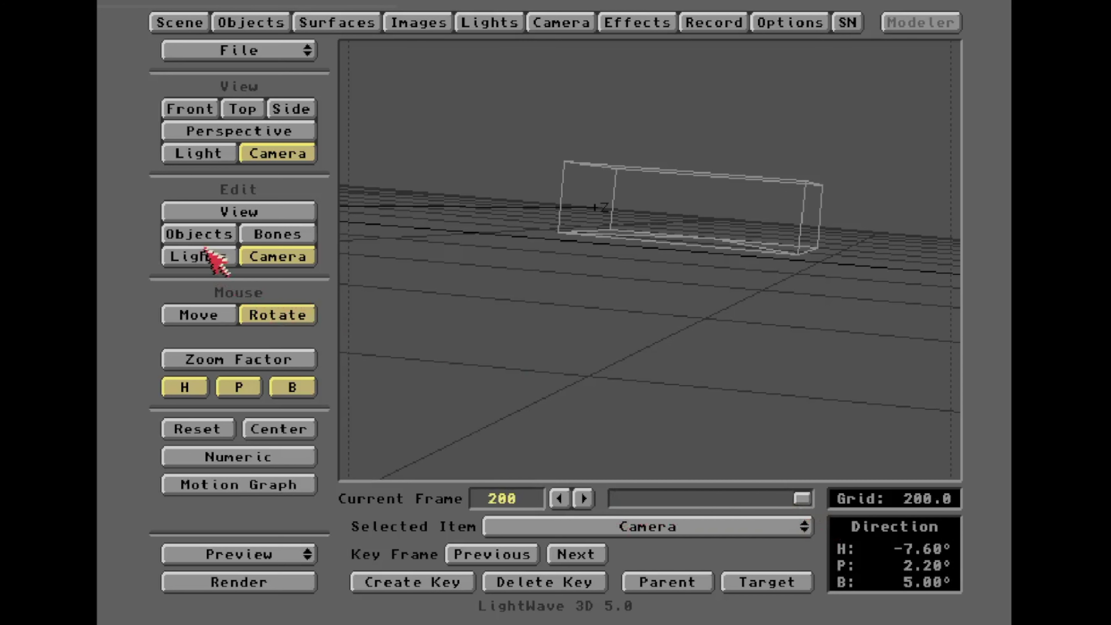
Step: Move the Enterprise_D_v002.lwo object along Z to about -925.688 and create a motion key for it at frame 200
left_click(207, 234)
left_click_drag(491, 348, 163, 348)
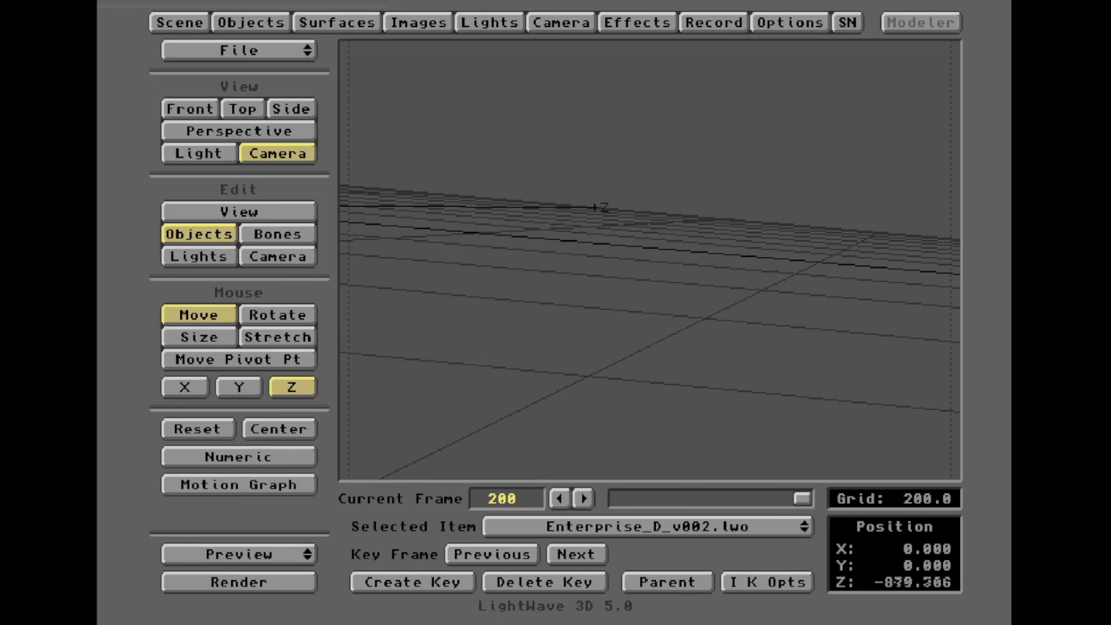
key("Return")
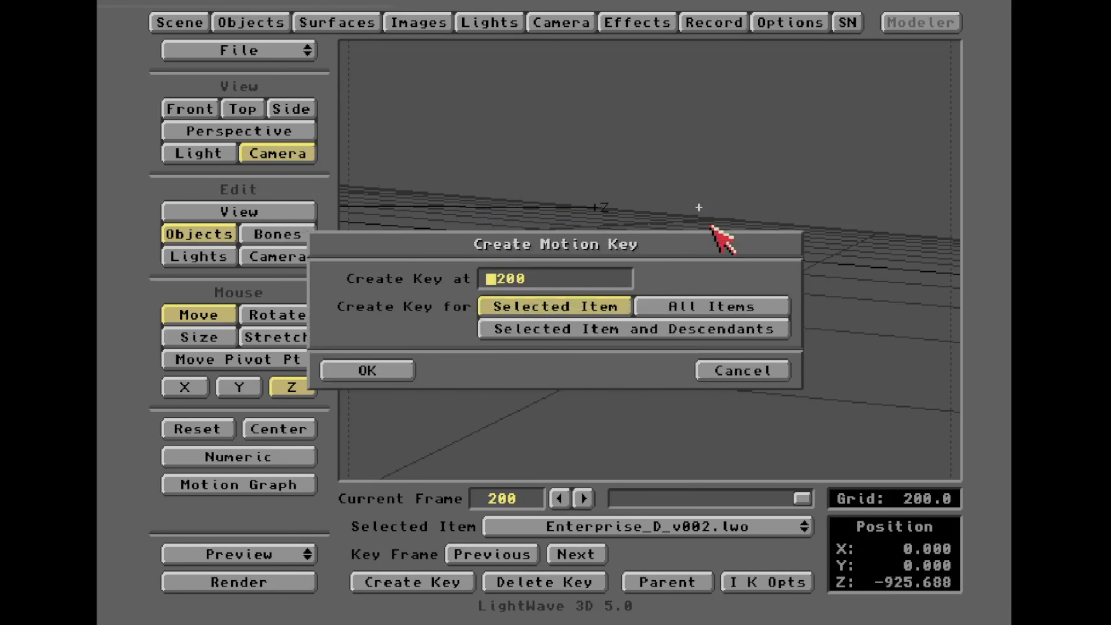
key("Return")
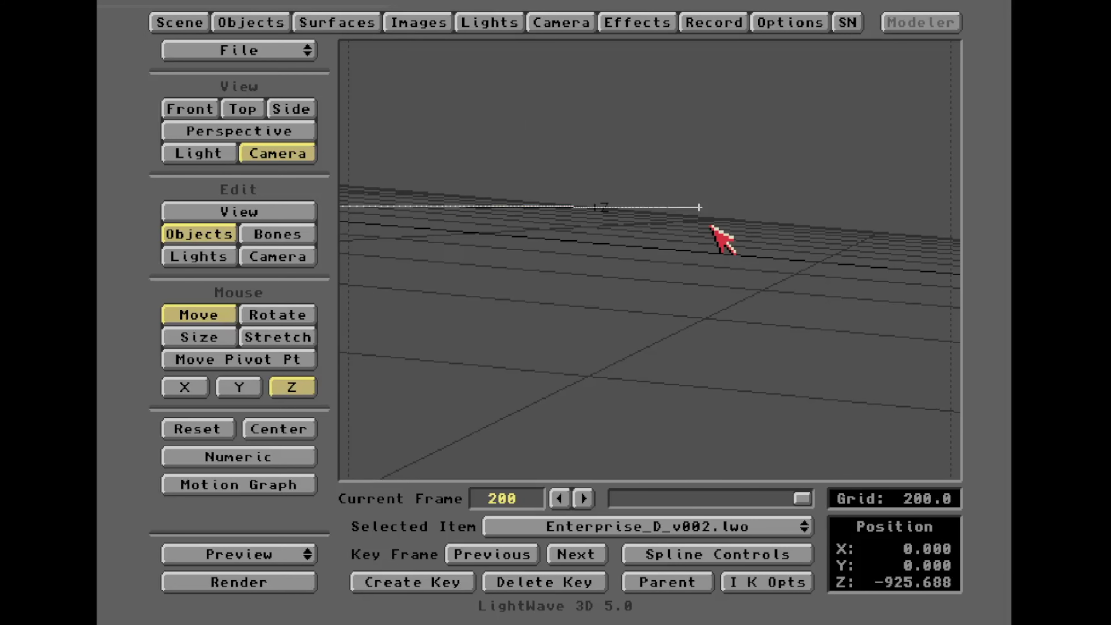
left_click_drag(800, 502, 813, 530)
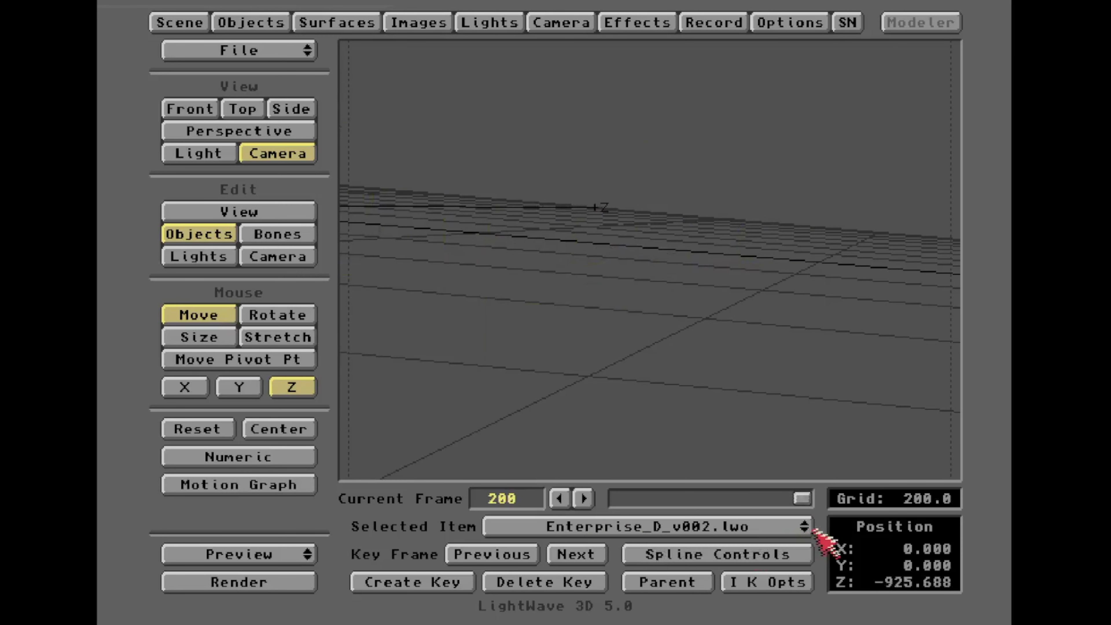
Step: Rotate the camera to heading -27.60°, pitch 2.40° and bank -0.60°, and create a motion key for it at frame 200
left_click(289, 258)
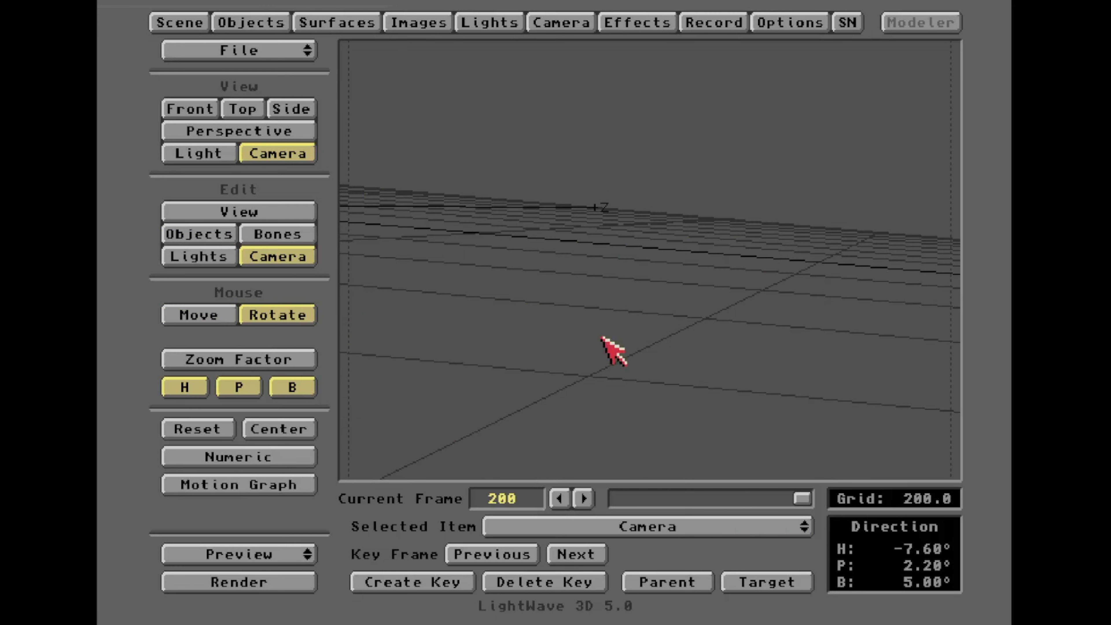
left_click_drag(621, 351, 650, 347)
right_click_drag(650, 348, 613, 348)
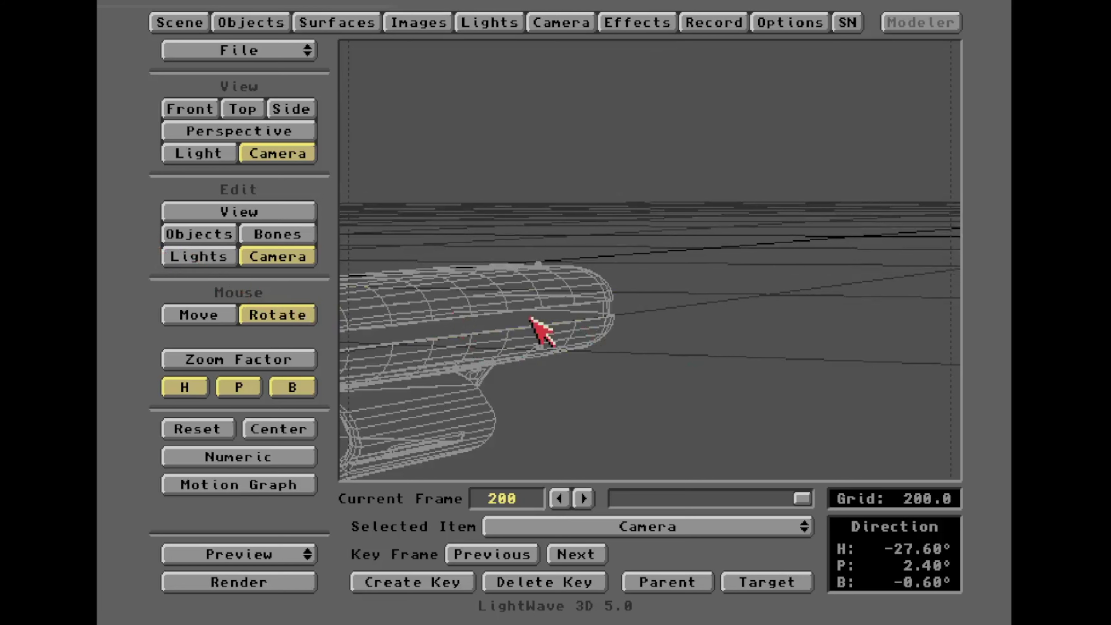
key("Return")
key("Return")
Step: Move the Enterprise object further along Z to about -1157.489 and create its motion key at frame 200
left_click(175, 232)
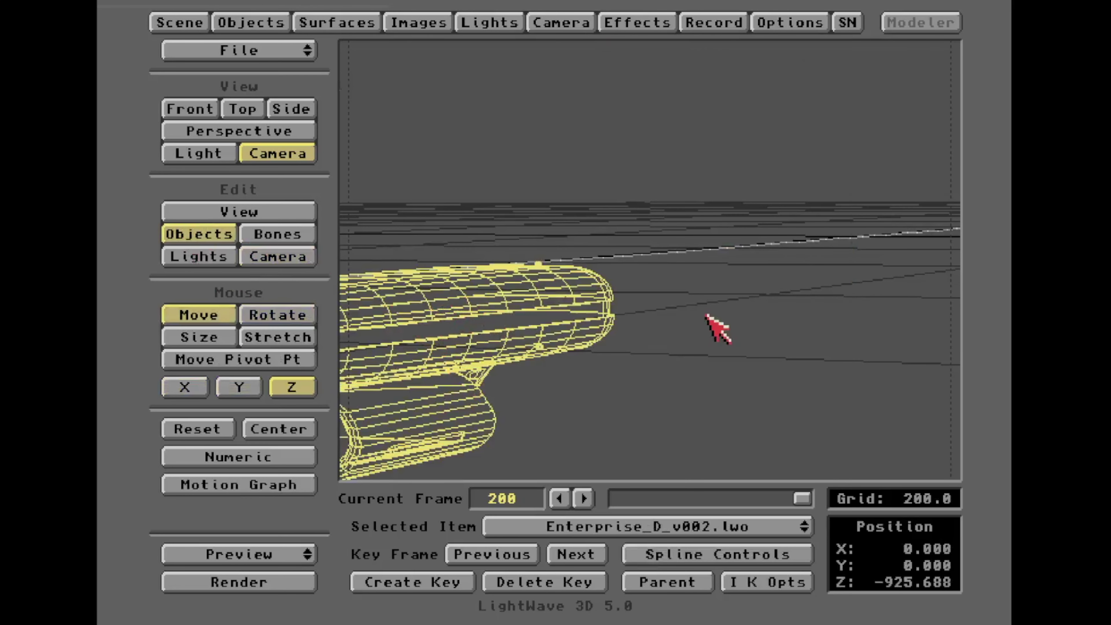
left_click_drag(706, 245, 722, 303)
key("Return")
key("Return")
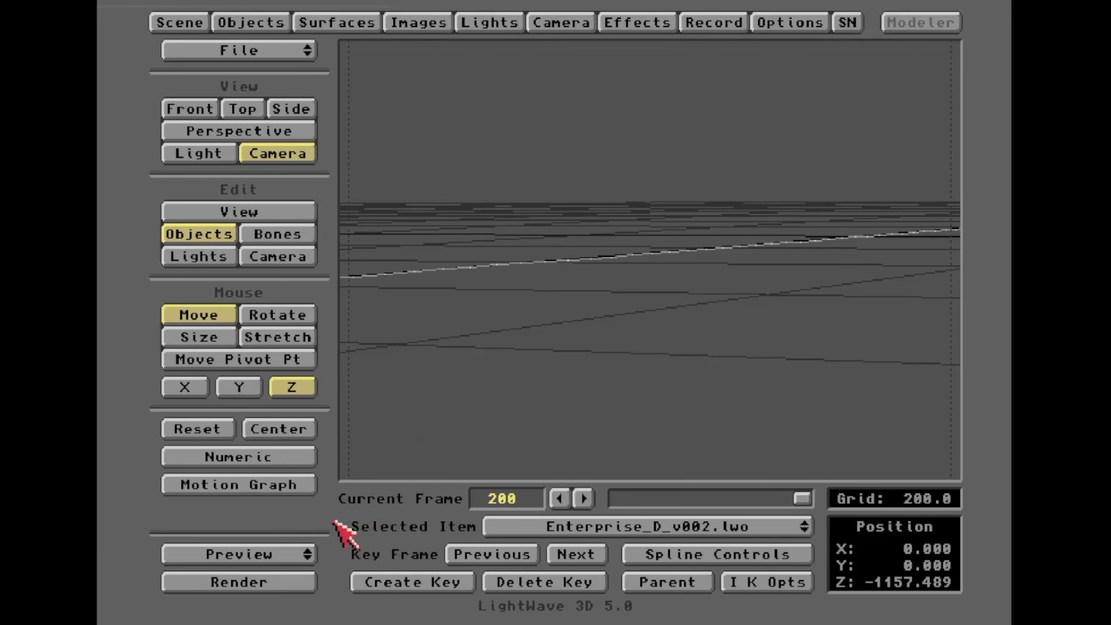
Step: Make a bounding box preview of frames 1 to 200, play it at frame rate 24, and end the preview
left_click_drag(255, 556, 255, 562)
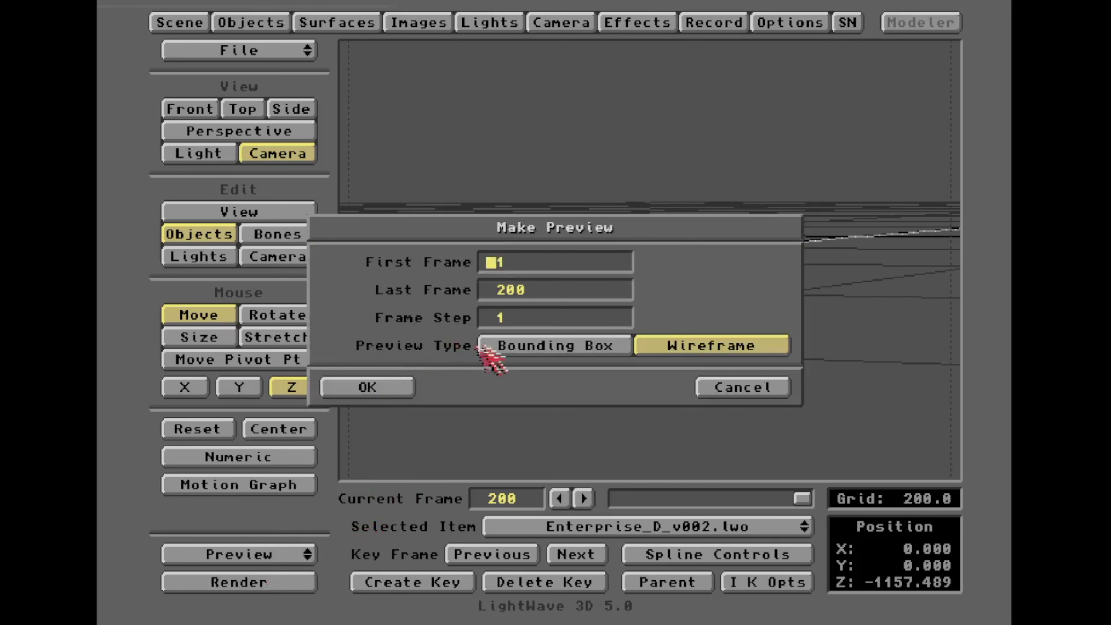
left_click(486, 348)
left_click(398, 387)
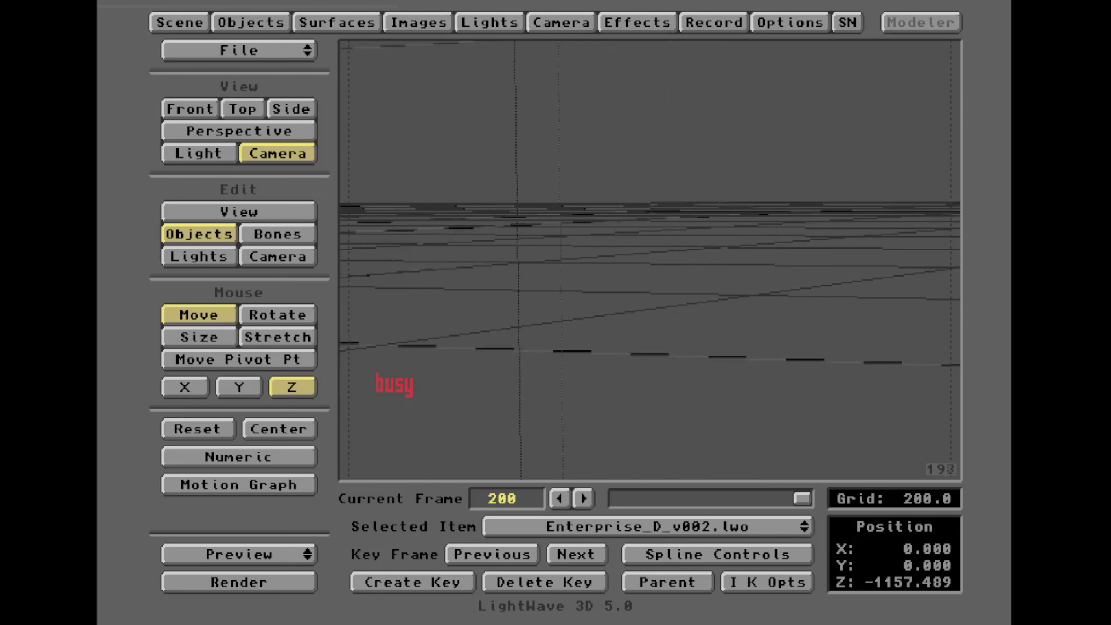
left_click(714, 572)
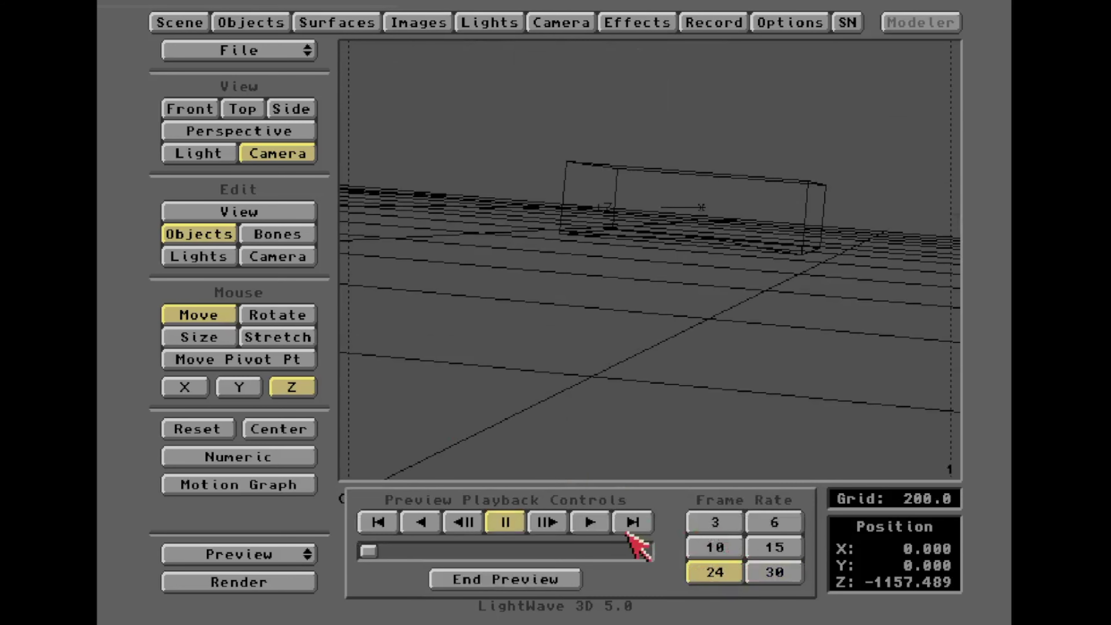
left_click(603, 527)
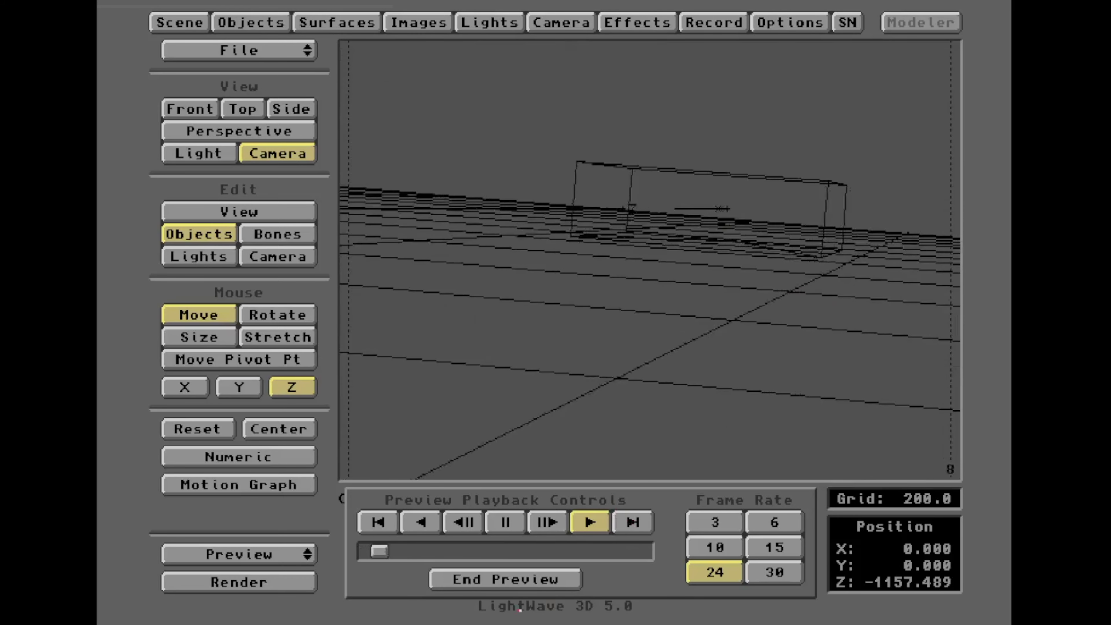
left_click(541, 581)
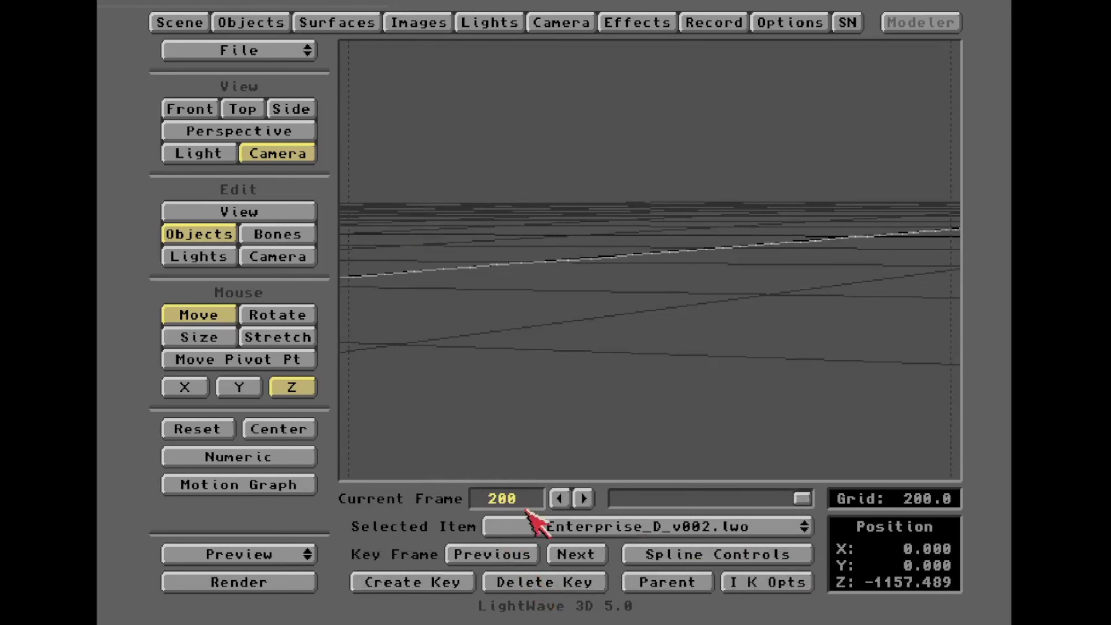
Step: Return to frame 0 and select the camera for editing
left_click_drag(803, 498, 599, 528)
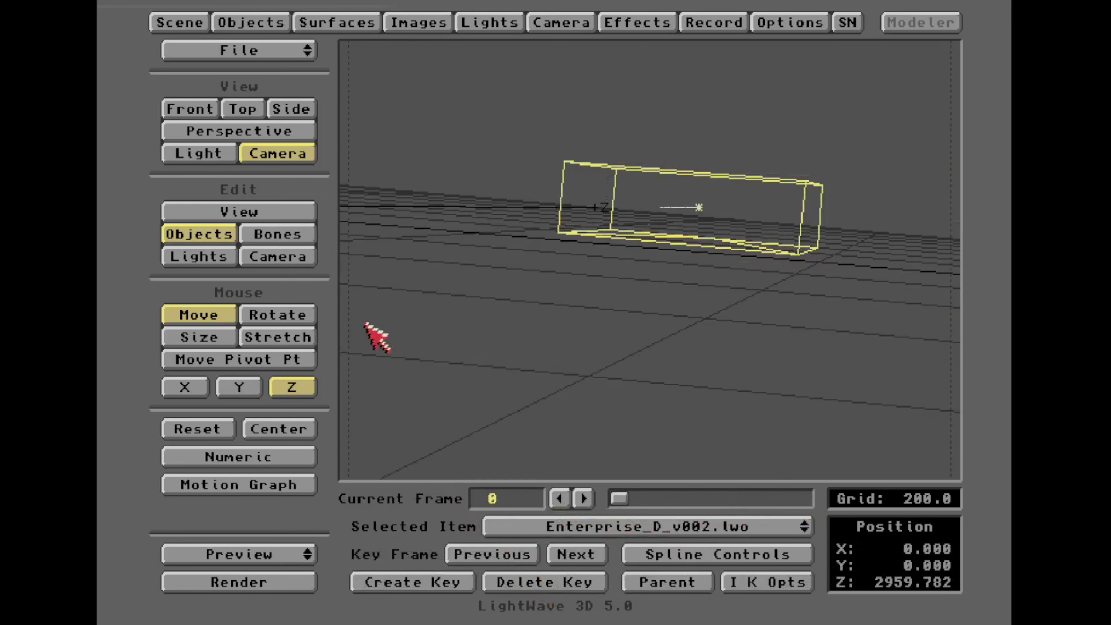
left_click(280, 257)
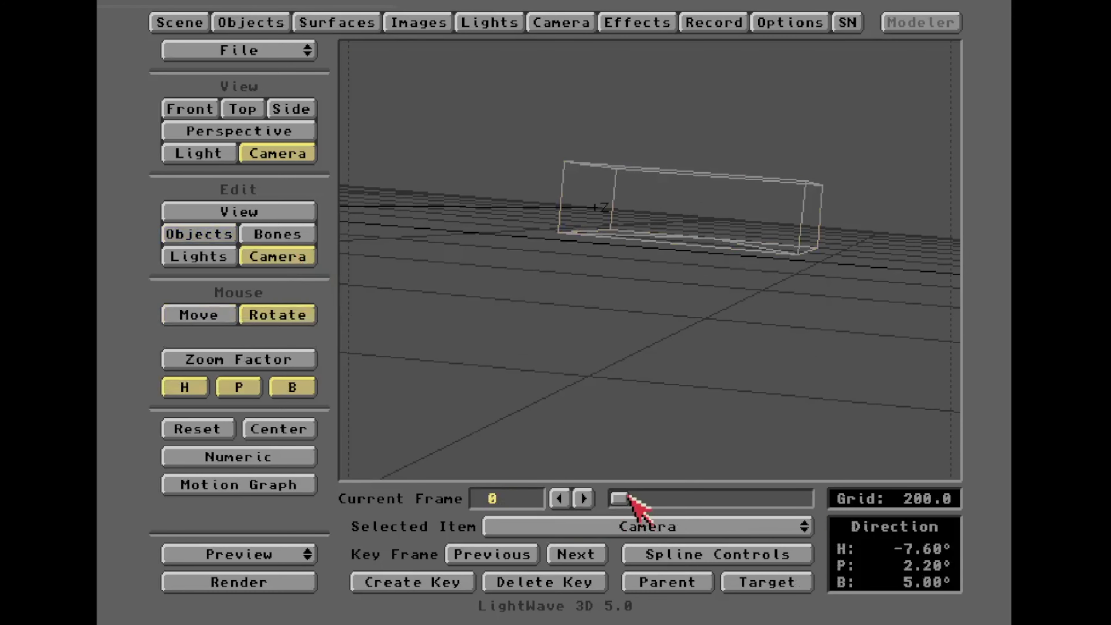
Step: Try to reframe the ship at frame 34 by rotating the camera to about heading -8.00° and pitch 0.23°
left_click_drag(626, 498, 637, 420)
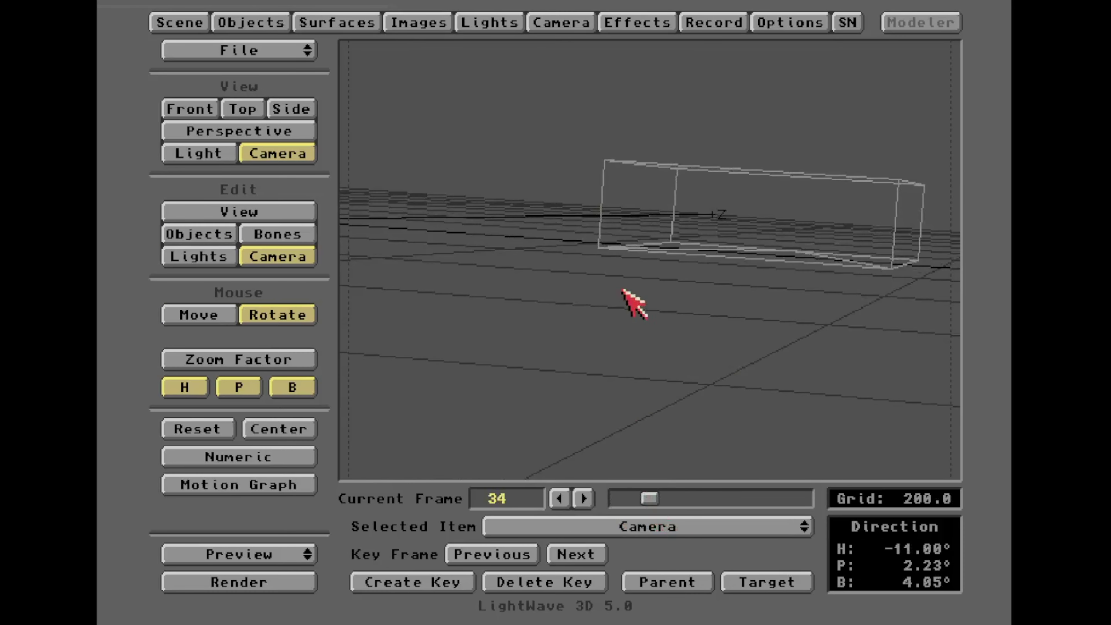
mouse_move(623, 380)
left_mouse_down()
mouse_move(674, 370)
mouse_move(621, 376)
mouse_move(623, 368)
left_mouse_up()
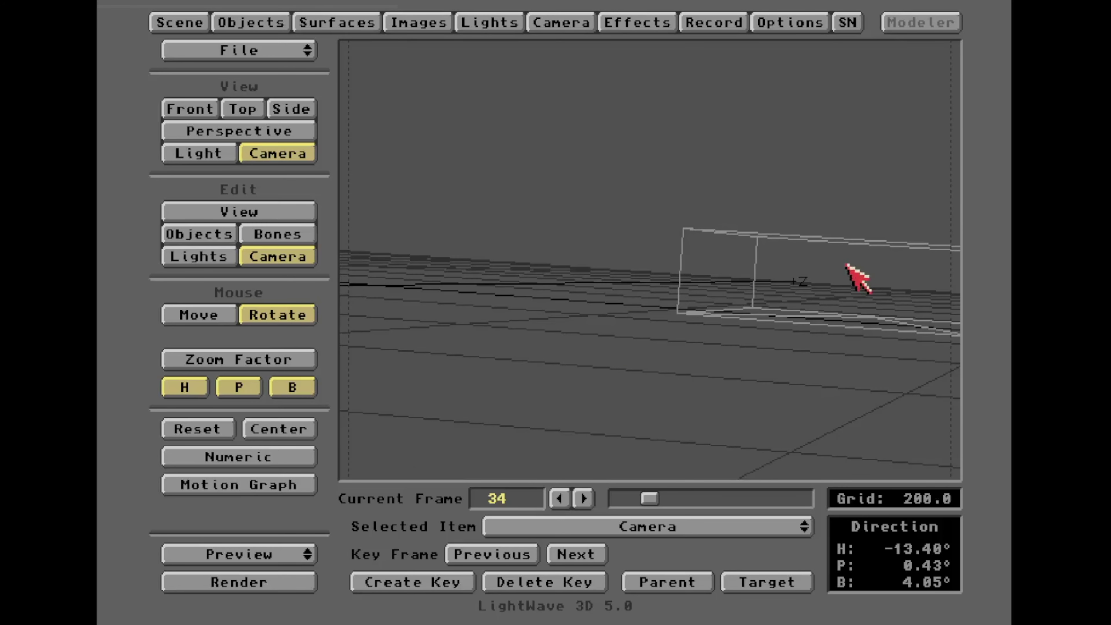
left_click_drag(821, 312, 832, 313)
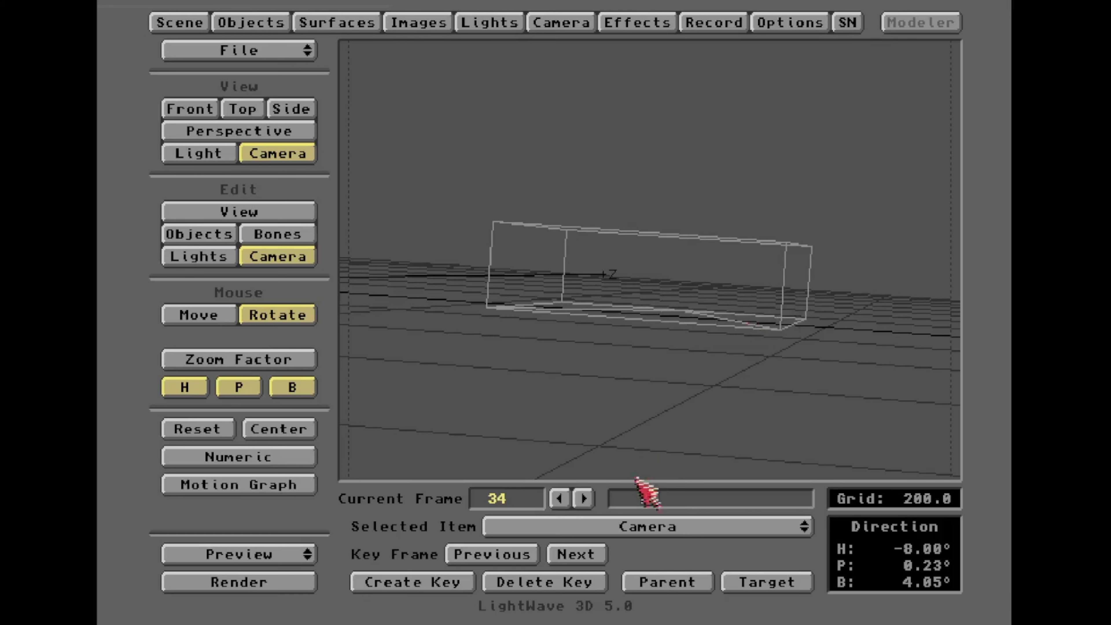
mouse_move(649, 498)
left_mouse_down()
mouse_move(613, 497)
mouse_move(633, 496)
left_mouse_up()
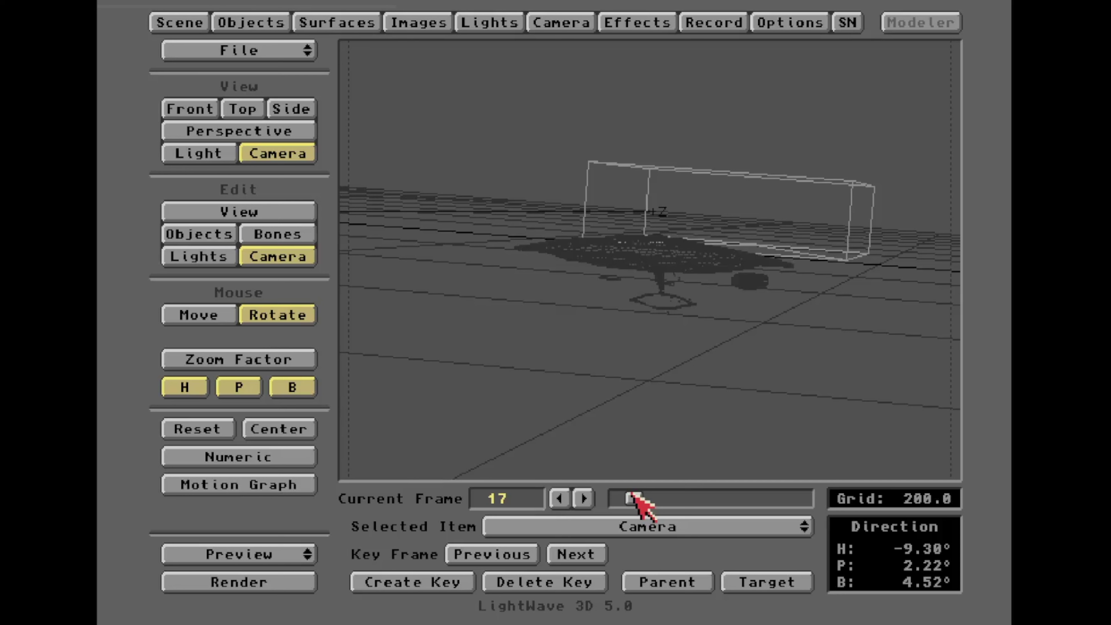
left_click_drag(632, 497, 606, 499)
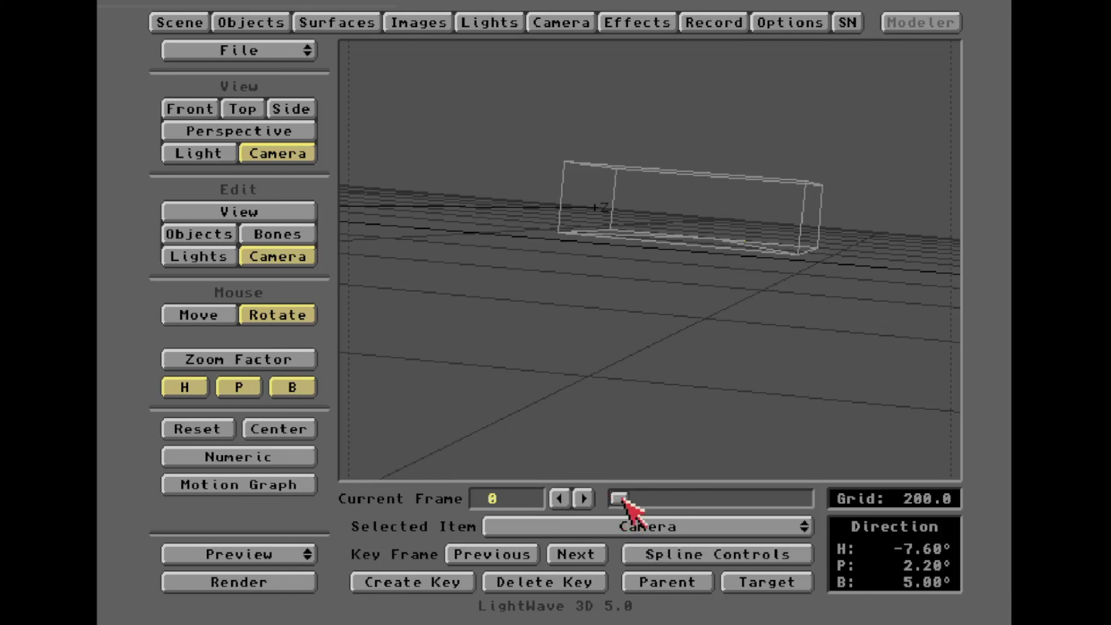
Step: At frame 93, rotate the camera to about heading -13.70° and pitch 1.29°, and create a motion key there
left_click_drag(621, 499, 715, 501)
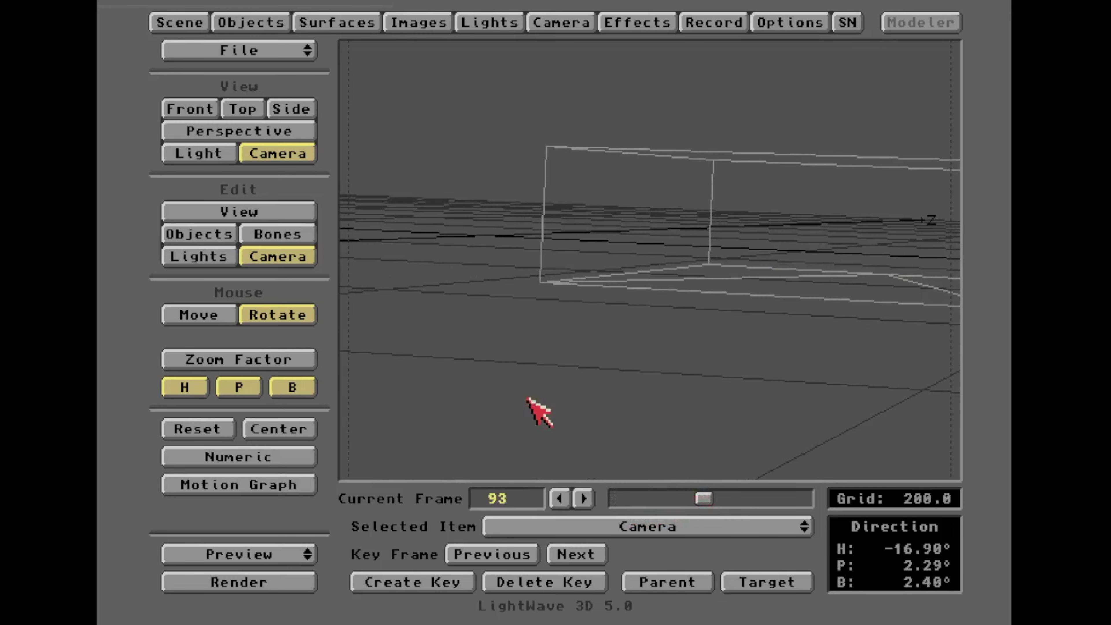
left_click_drag(647, 262, 633, 367)
key("Return")
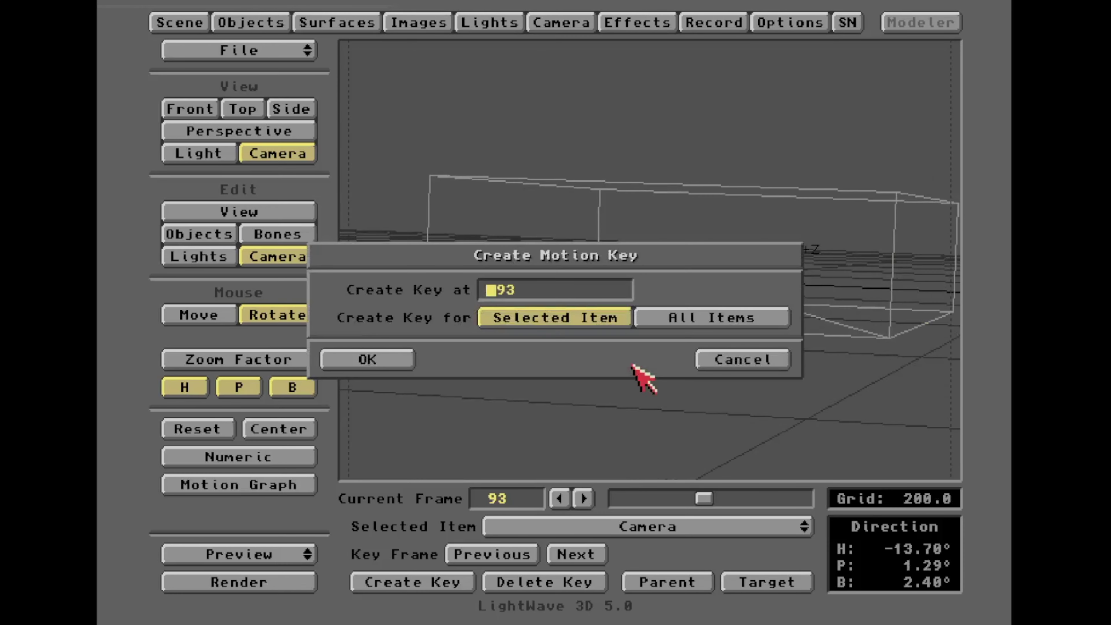
key("Return")
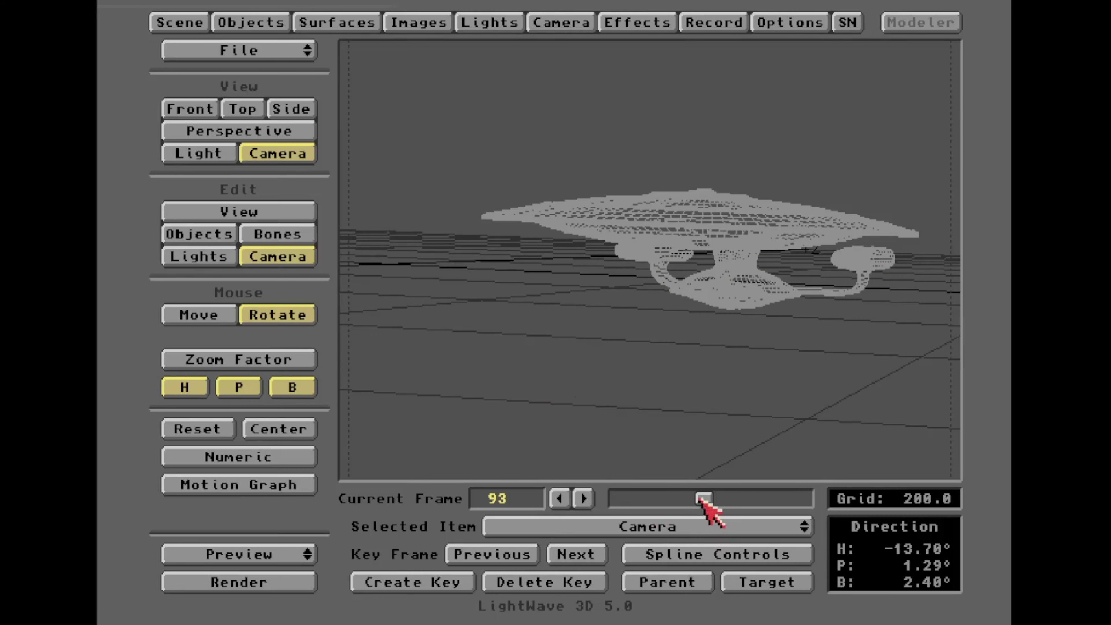
Step: At frame 200, rotate the camera to about heading -36.60° and pitch 3.20°, and create its motion key there
left_click_drag(700, 498, 712, 500)
left_click_drag(721, 333, 734, 310)
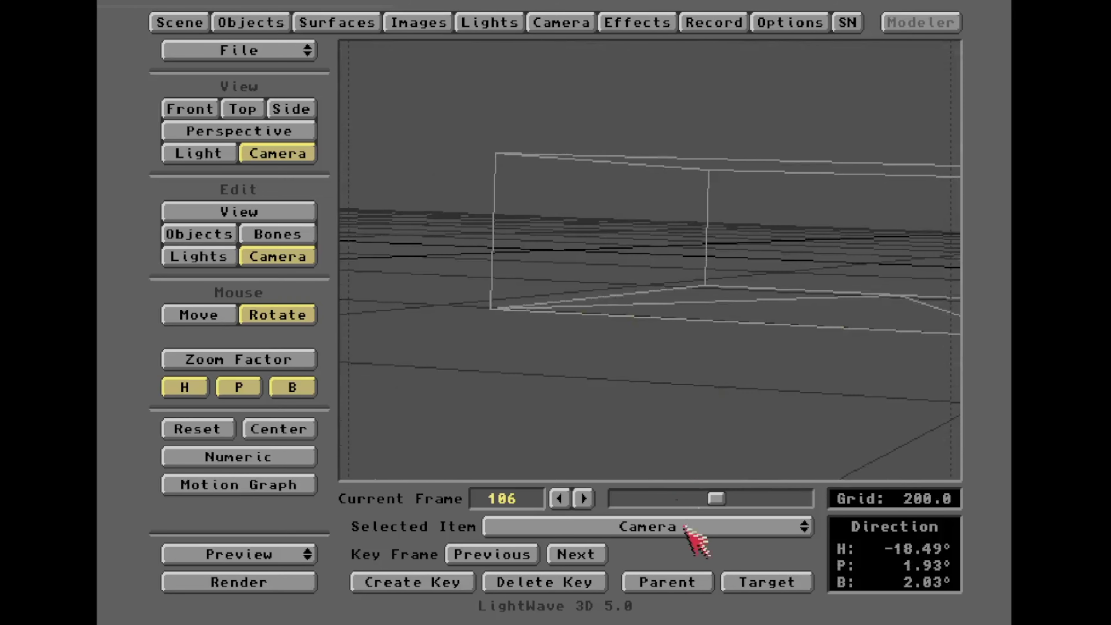
left_click_drag(714, 496, 845, 537)
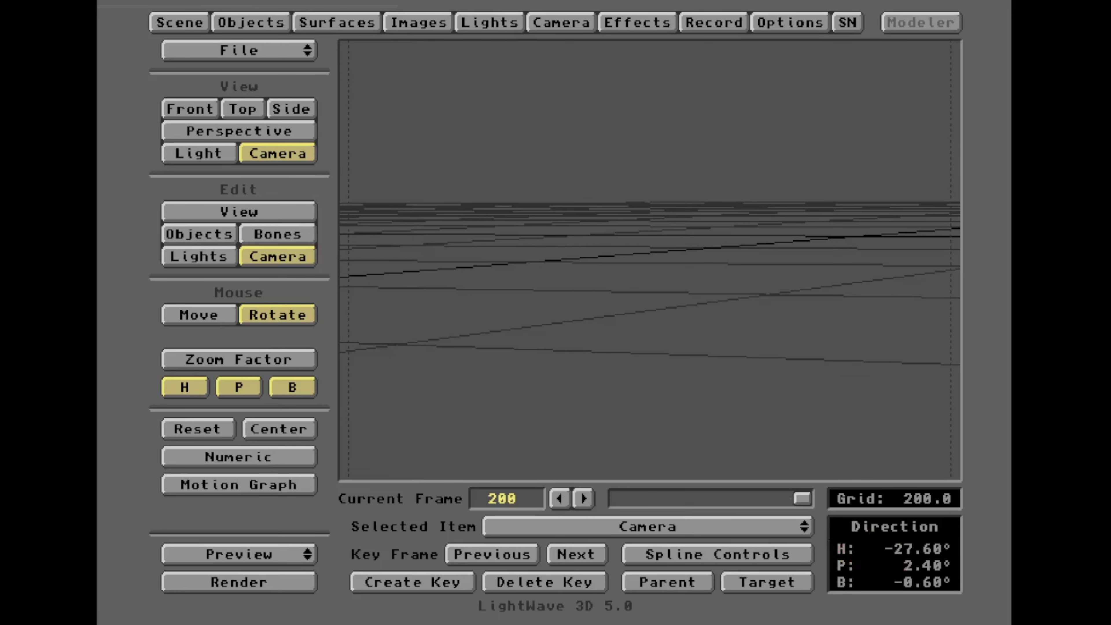
left_click_drag(649, 260, 594, 265)
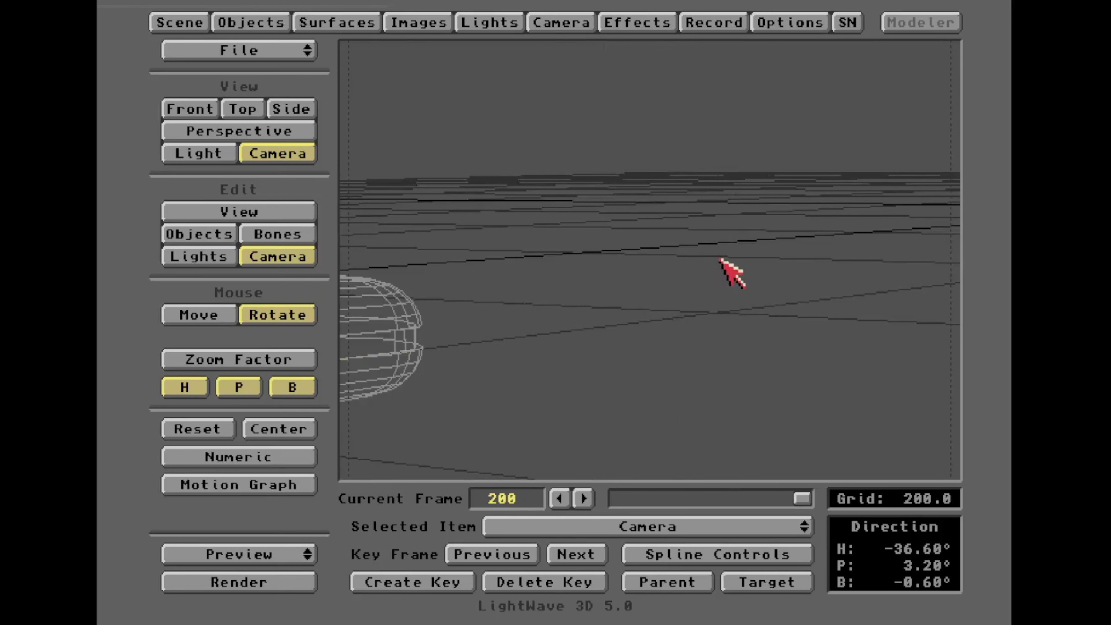
key("Return")
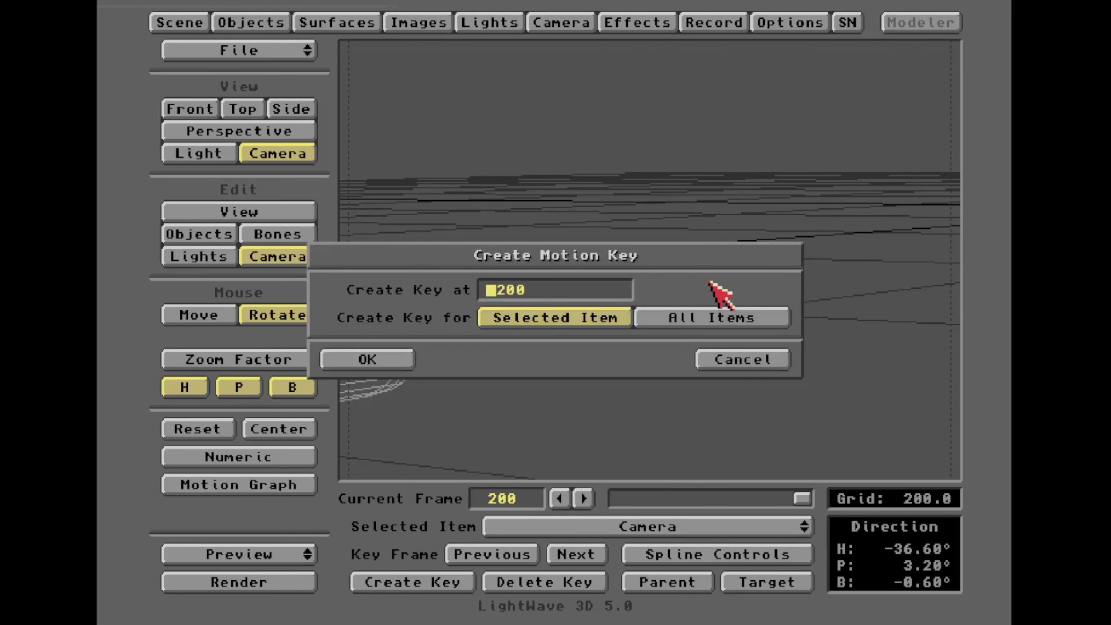
key("Return")
Step: Move the Enterprise object along Z to about -1184.183 and create its motion key at frame 200
left_click(221, 238)
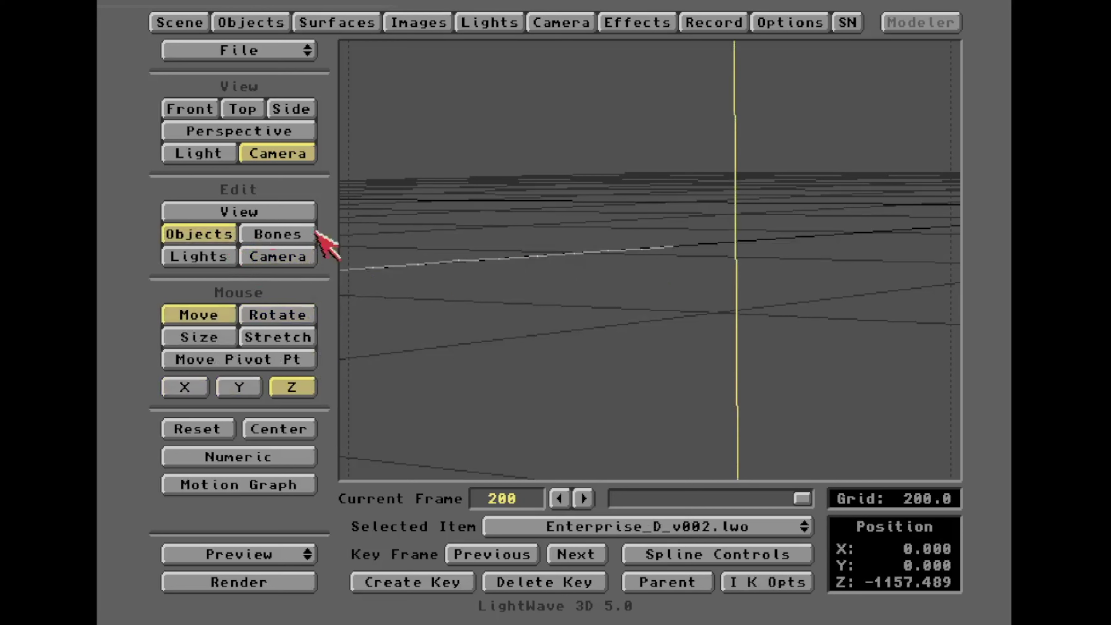
mouse_move(508, 234)
left_mouse_down()
mouse_move(481, 234)
mouse_move(503, 223)
left_mouse_up()
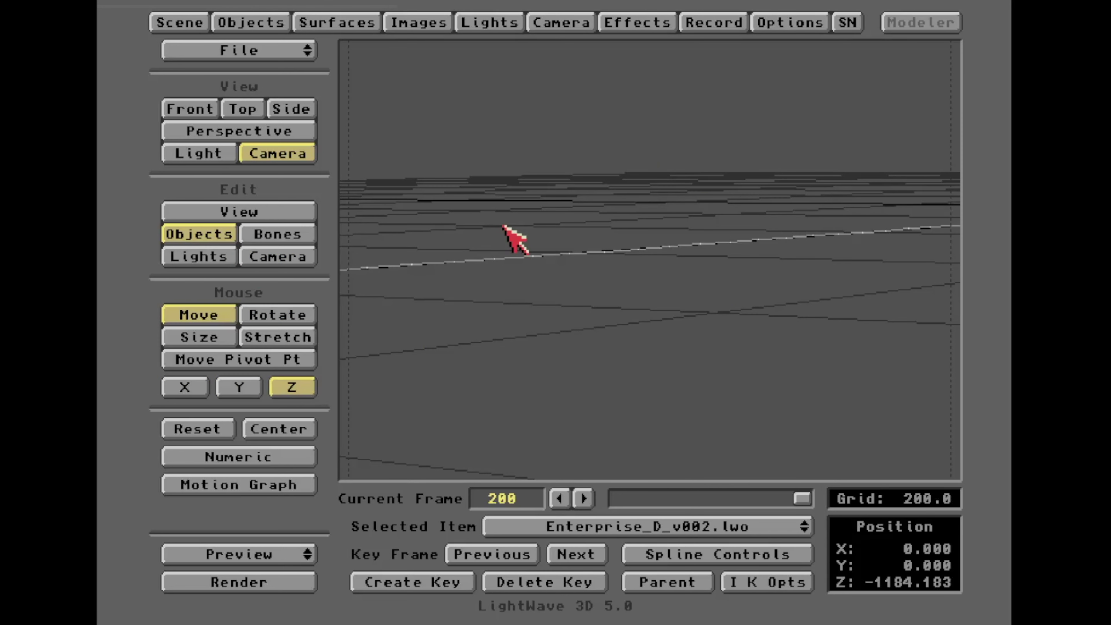
key("Return")
key("Return")
Step: Make a wireframe preview of the camera view for frames 1 to 200 with a frame step of 1
left_click(284, 258)
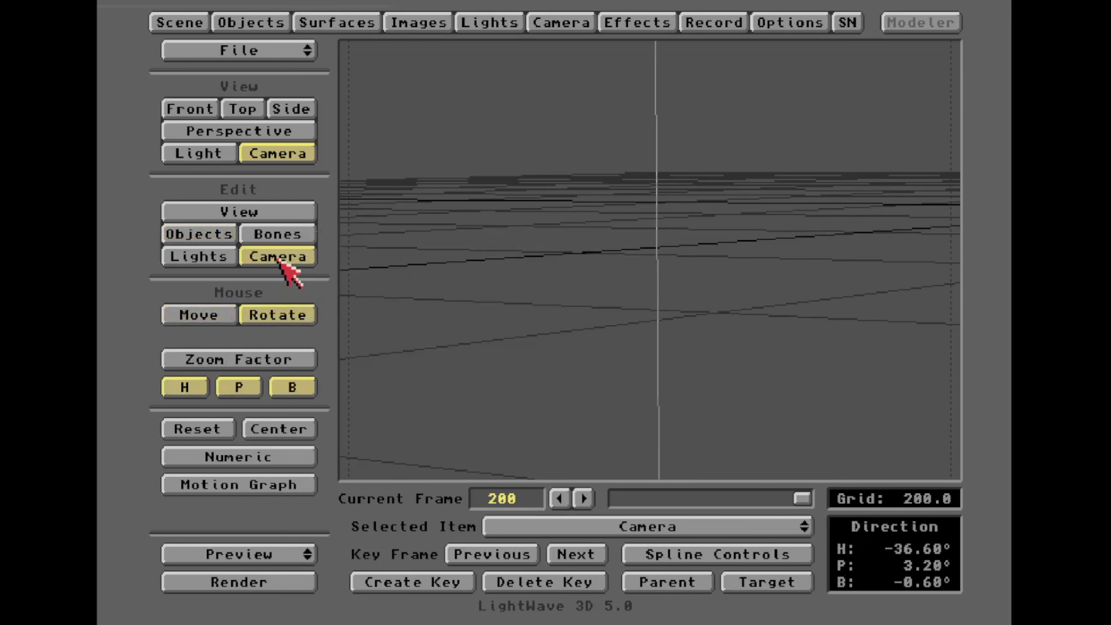
left_click_drag(315, 564, 441, 434)
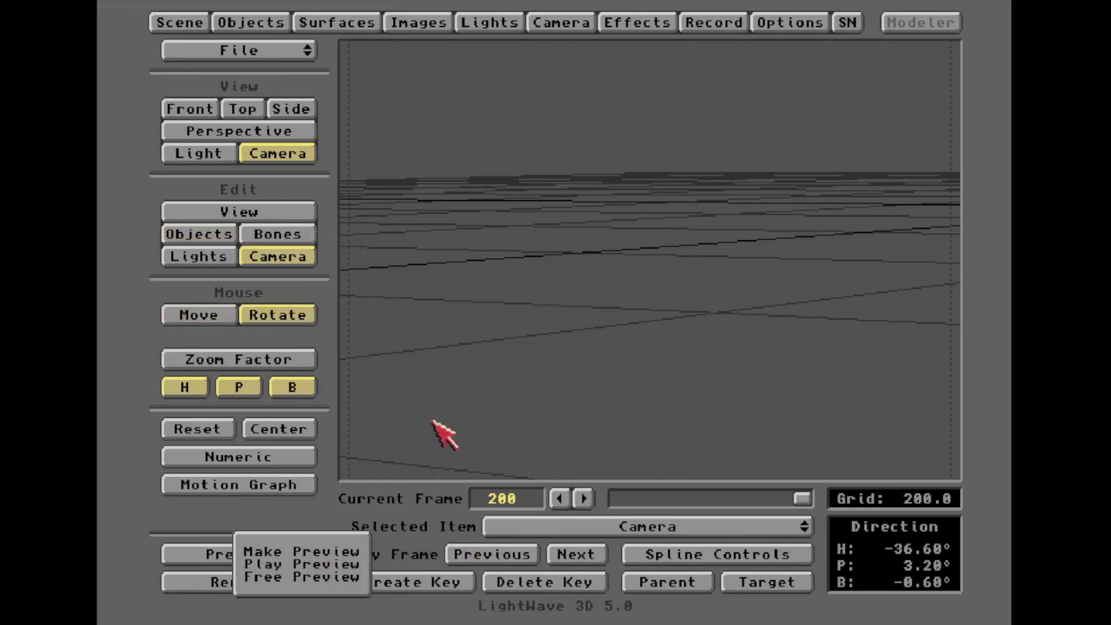
left_click(206, 22)
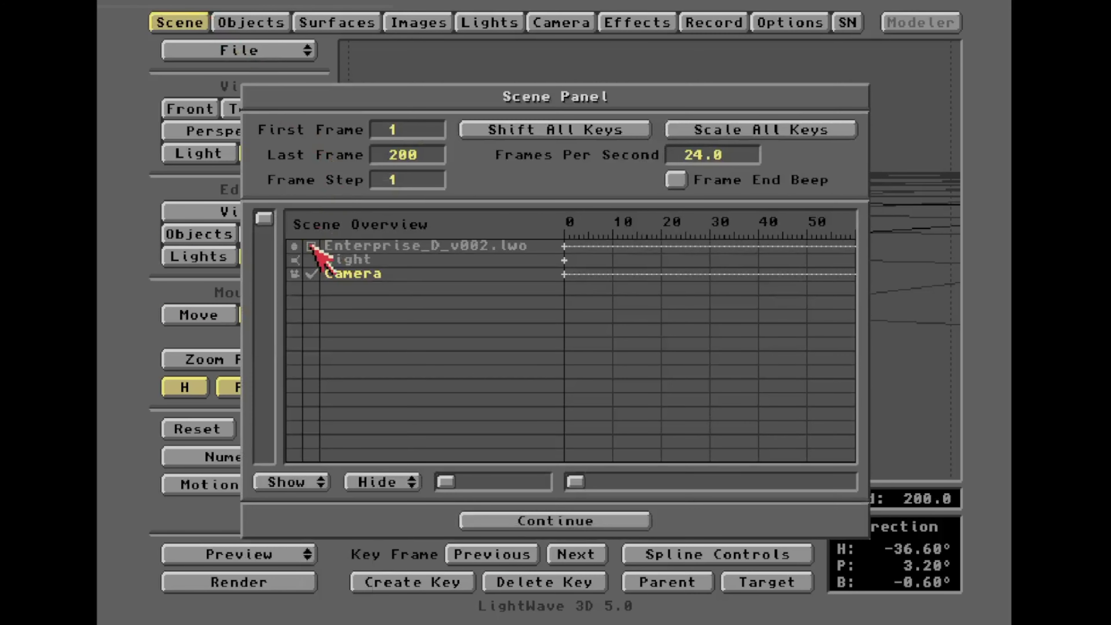
left_click(509, 520)
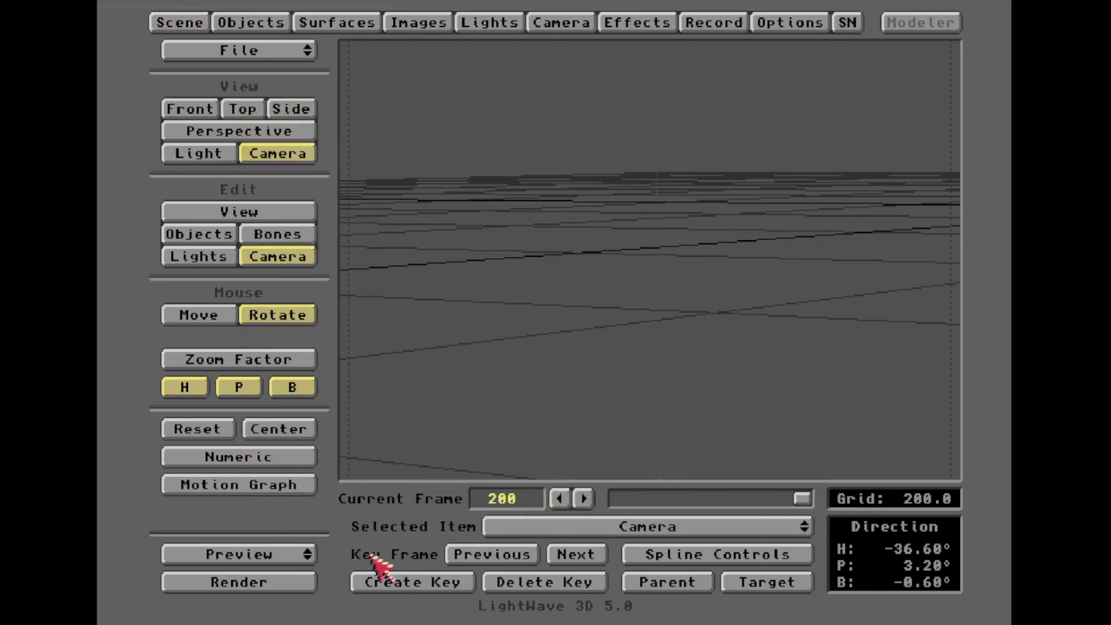
left_click_drag(318, 560, 313, 564)
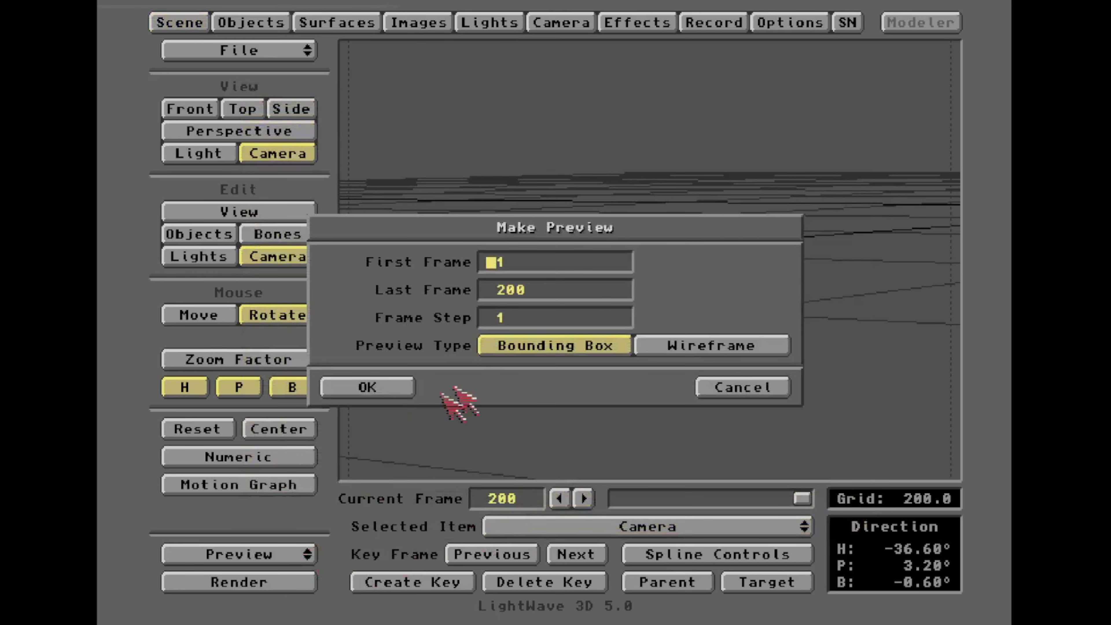
left_click(697, 345)
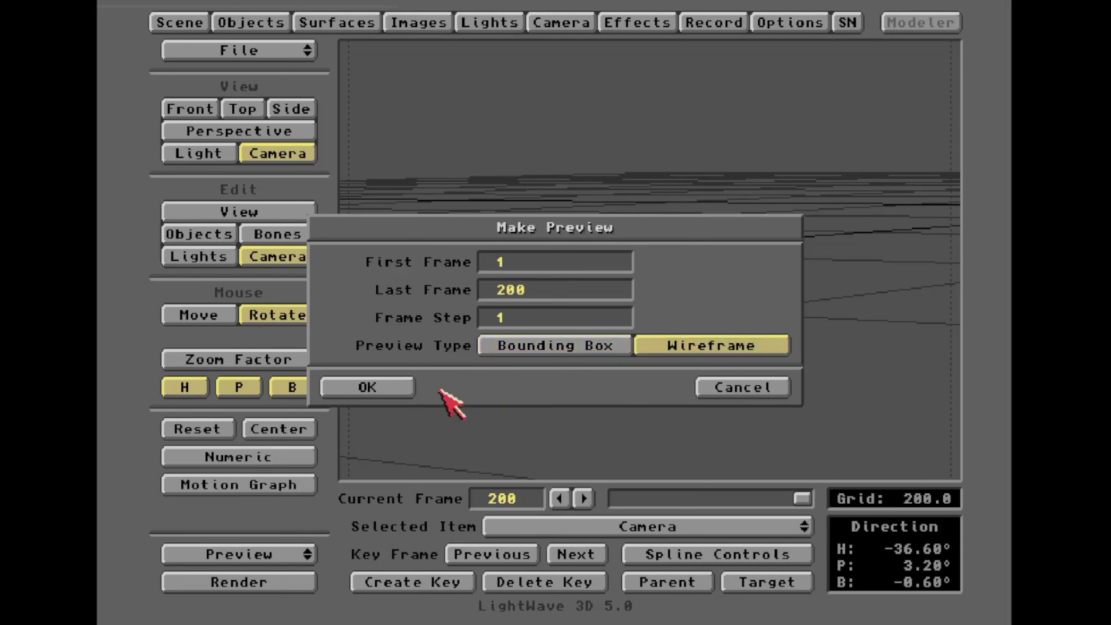
left_click(396, 386)
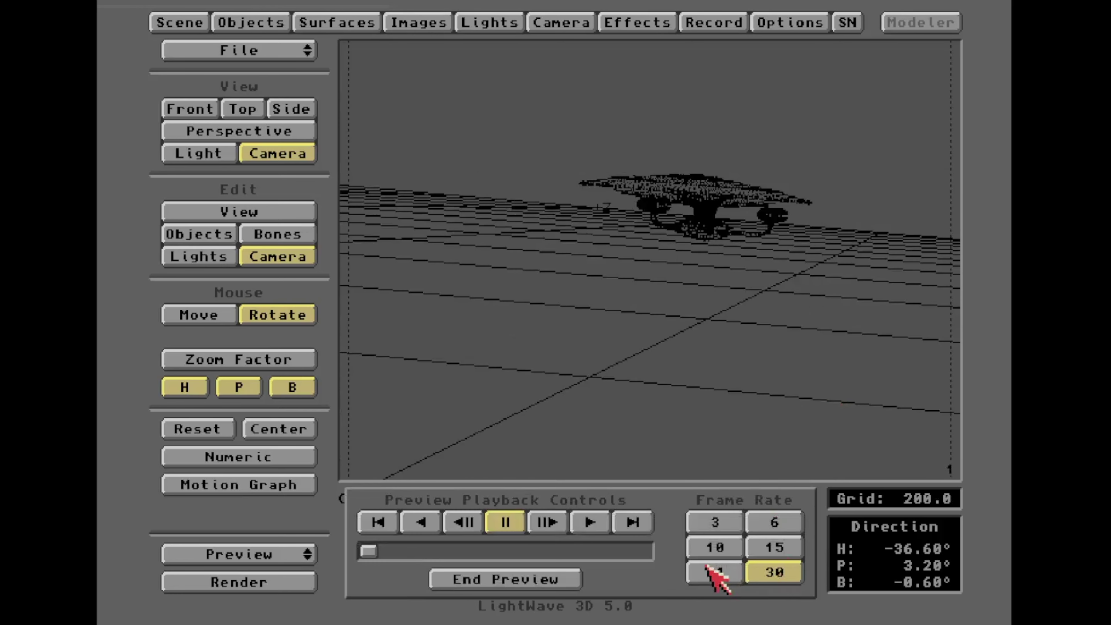
Step: Play the wireframe preview at 24 frames per second to check the flyby, and end the preview
left_click(708, 571)
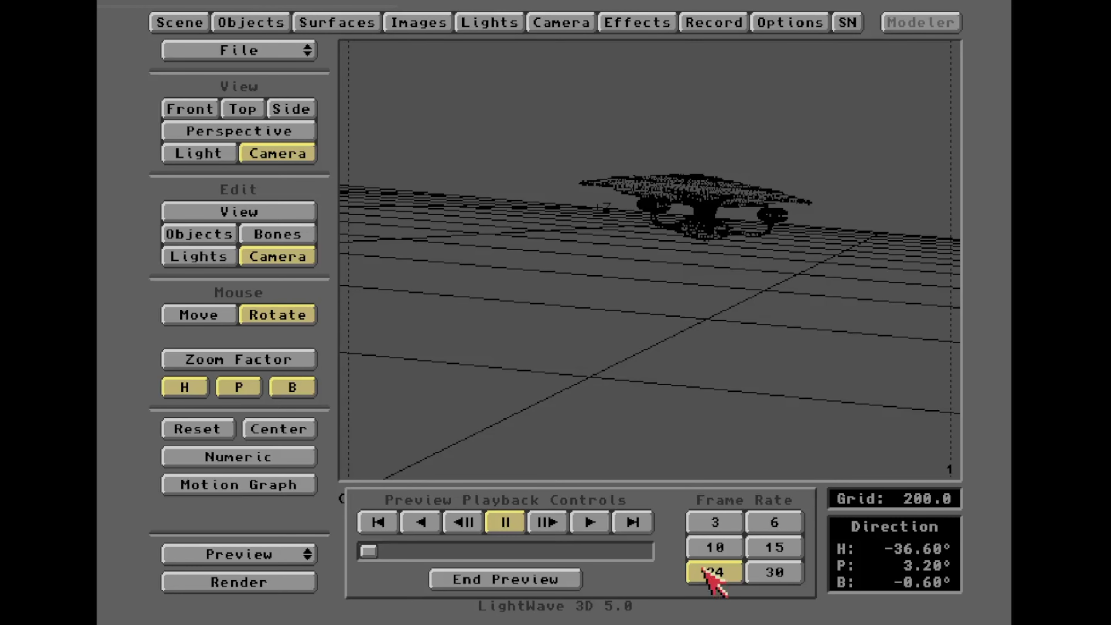
left_click(586, 523)
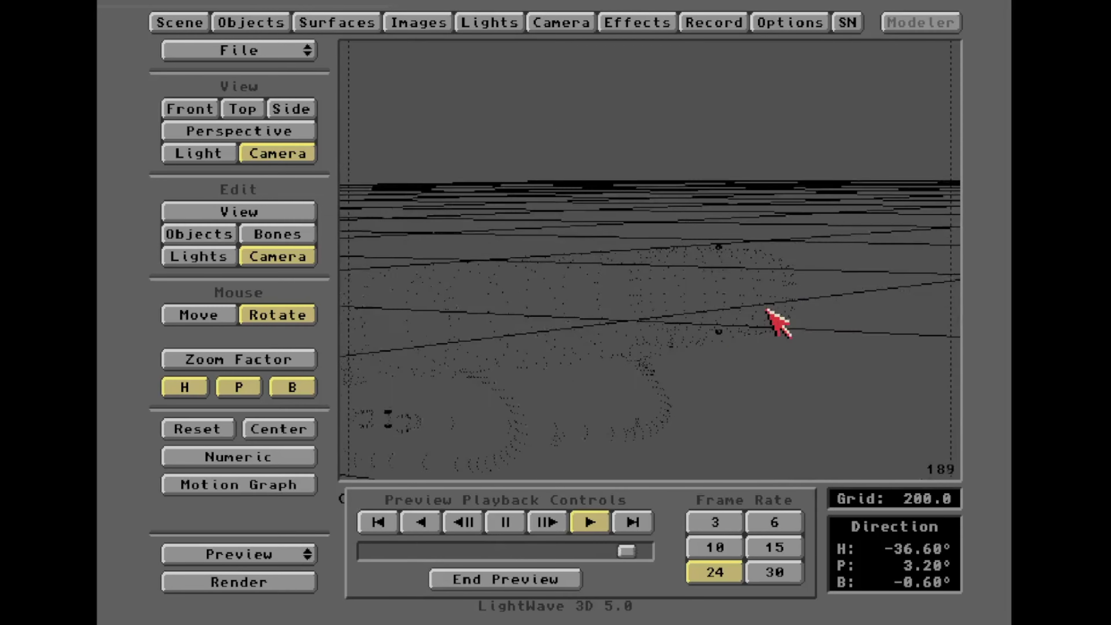
left_click(527, 582)
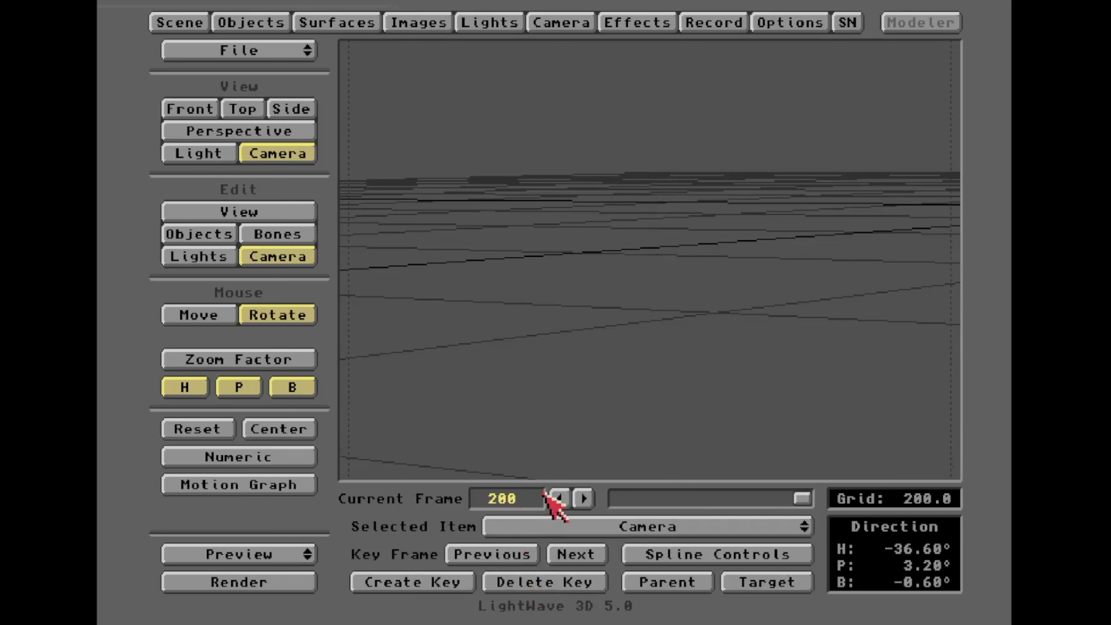
Step: Save the scene in the Scenes/Trek drawer, changing the version number in the file name 1701D_v002.lws
left_click(289, 51)
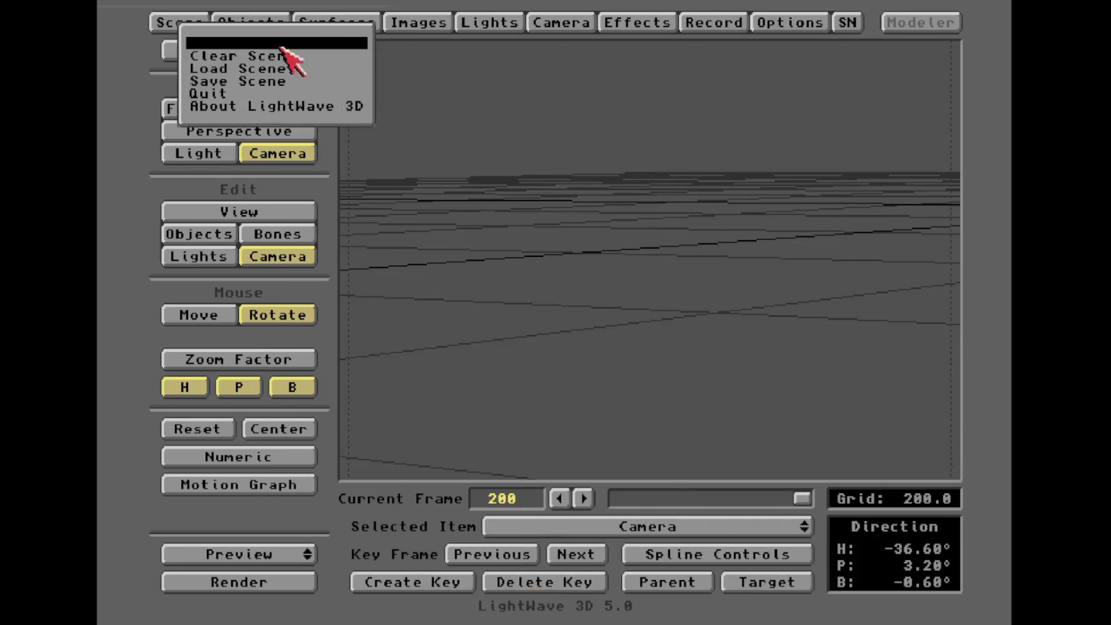
left_click(286, 81)
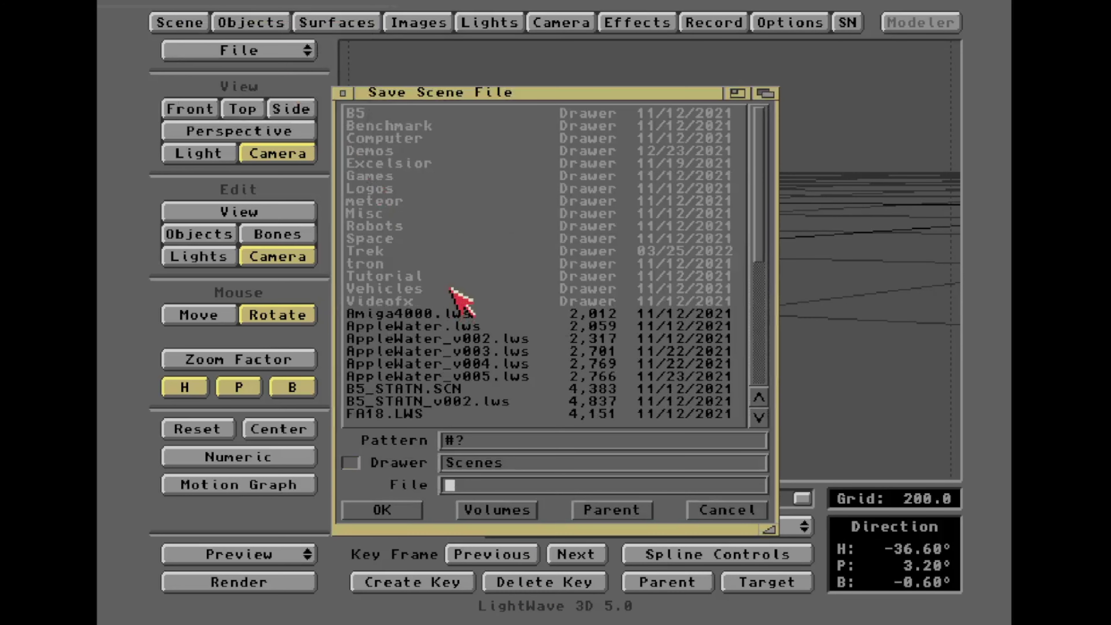
left_click(365, 251)
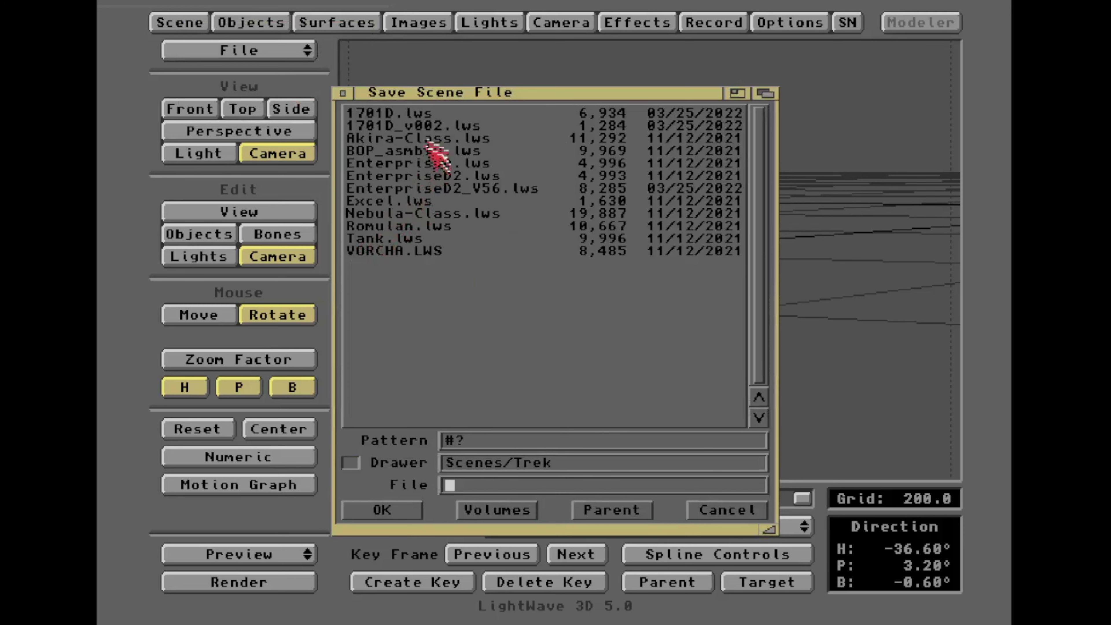
left_click(432, 129)
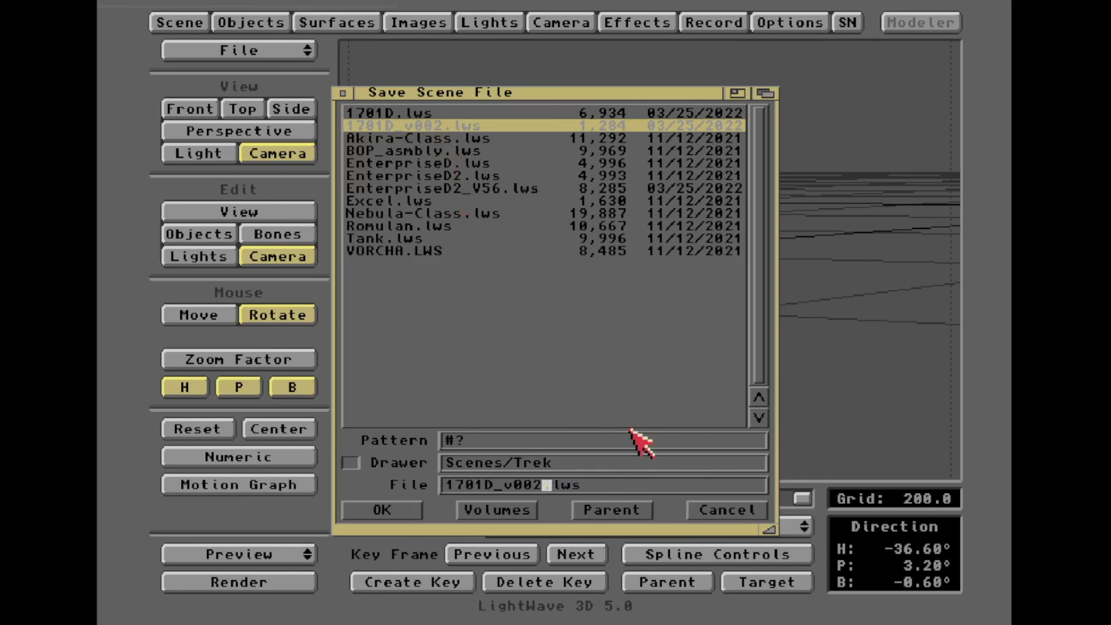
key("BackSpace")
key("Return")
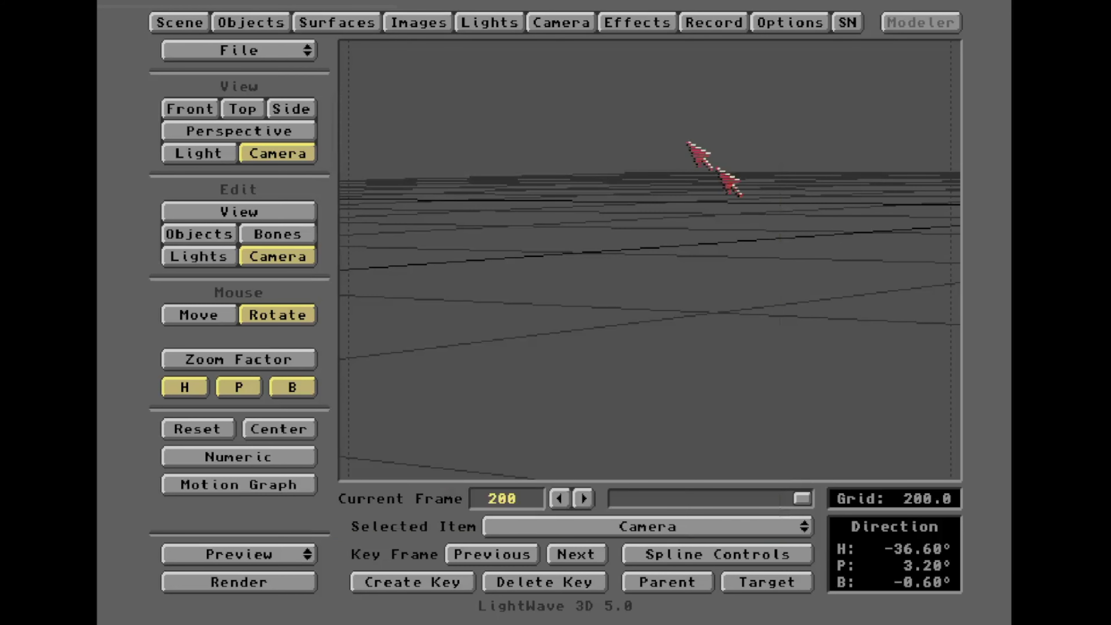
Step: Set the camera's antialiasing to Enhanced Low
left_click(569, 22)
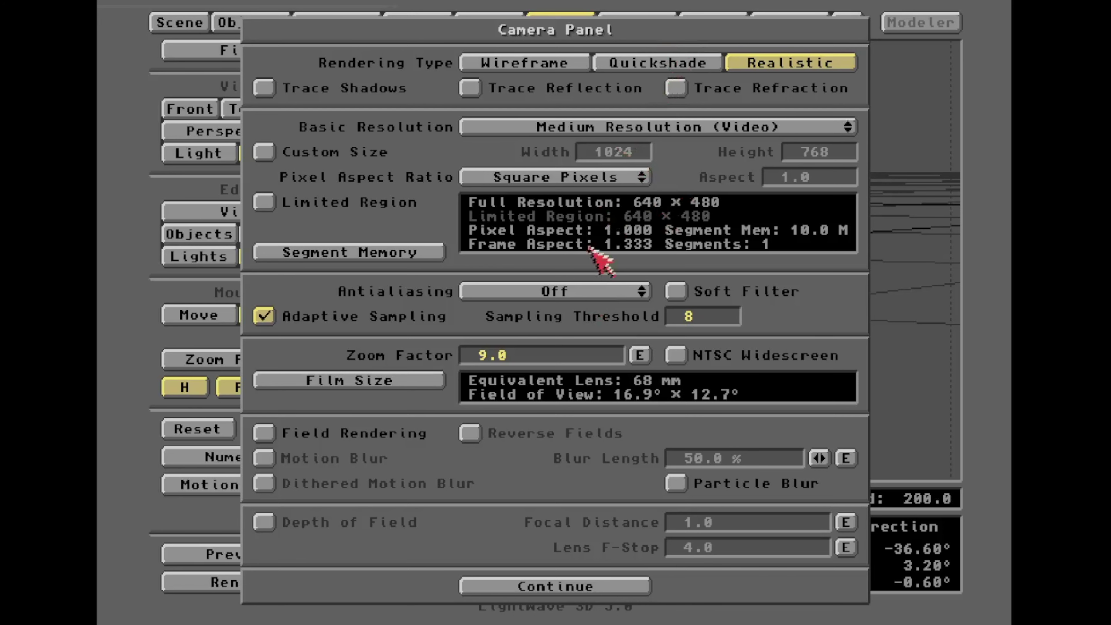
left_click_drag(588, 284, 568, 310)
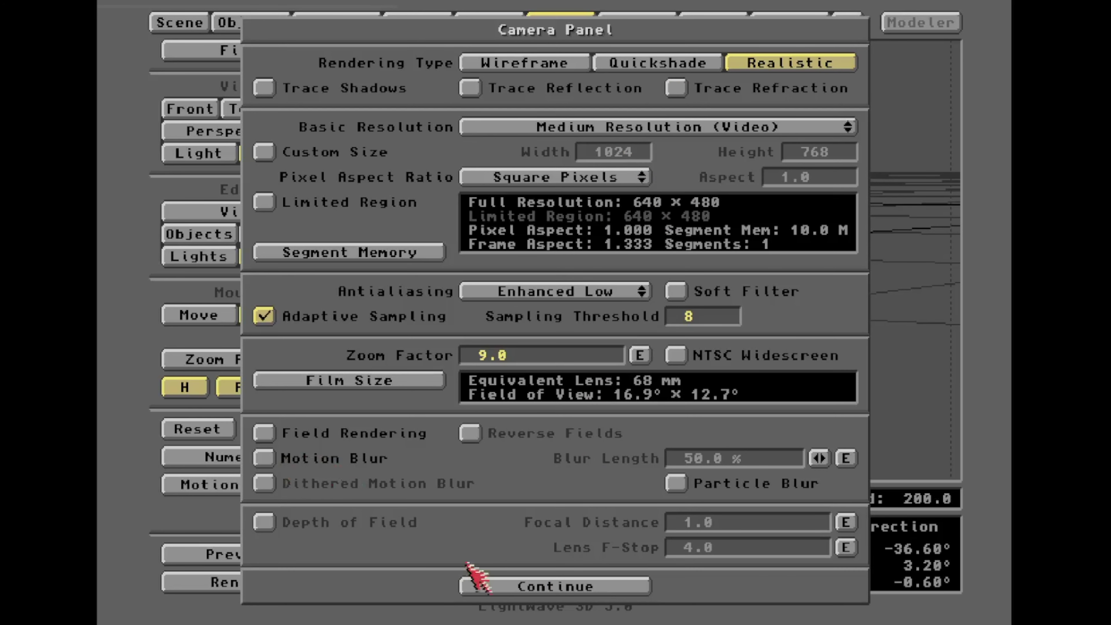
left_click(486, 584)
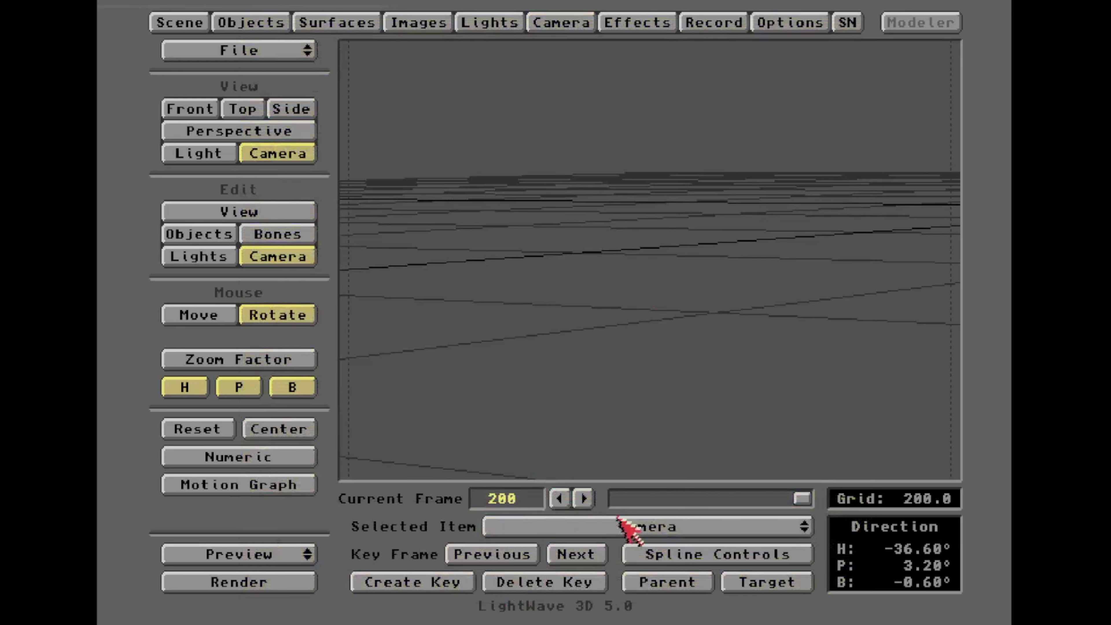
Step: Go to frame 42 and set the scene's ambient light intensity to 0.0 %
left_click_drag(805, 499, 656, 499)
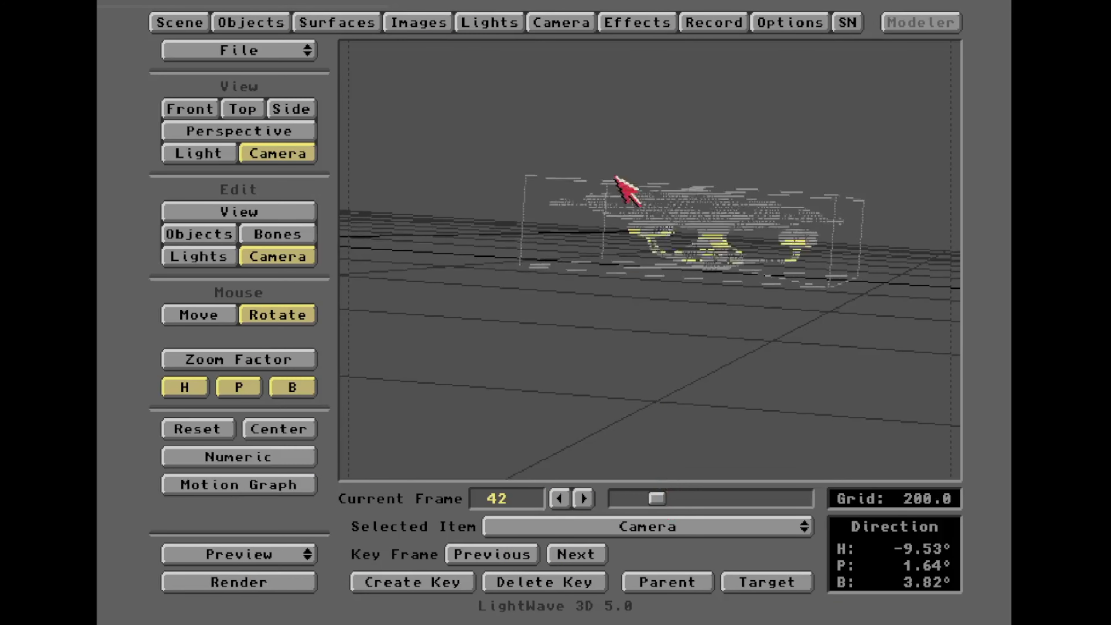
left_click(508, 24)
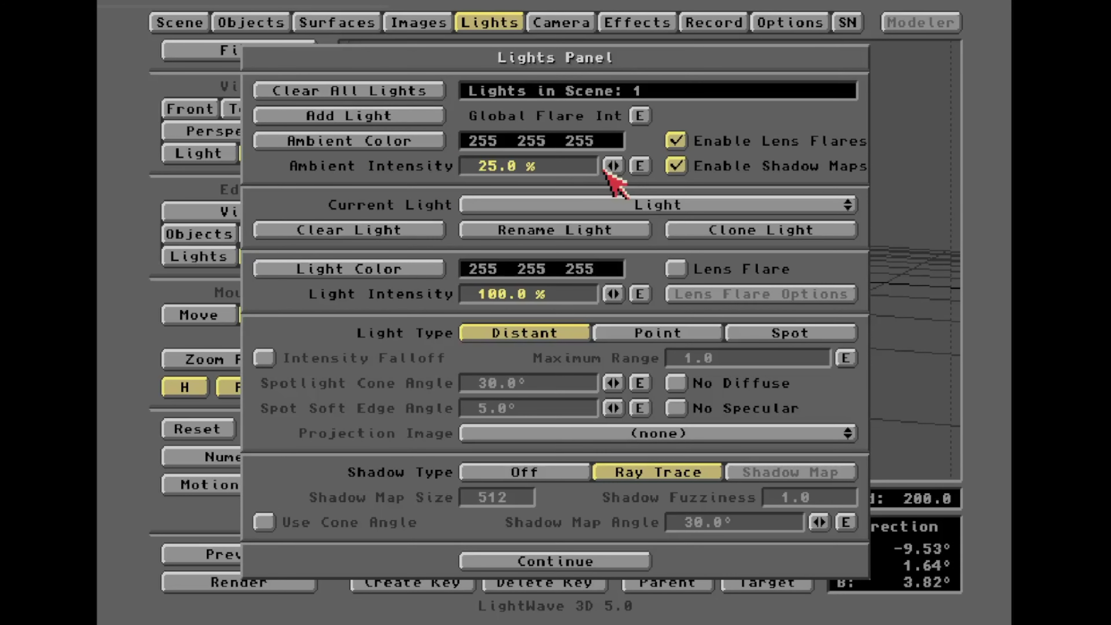
left_click_drag(604, 169, 568, 170)
left_click(635, 207)
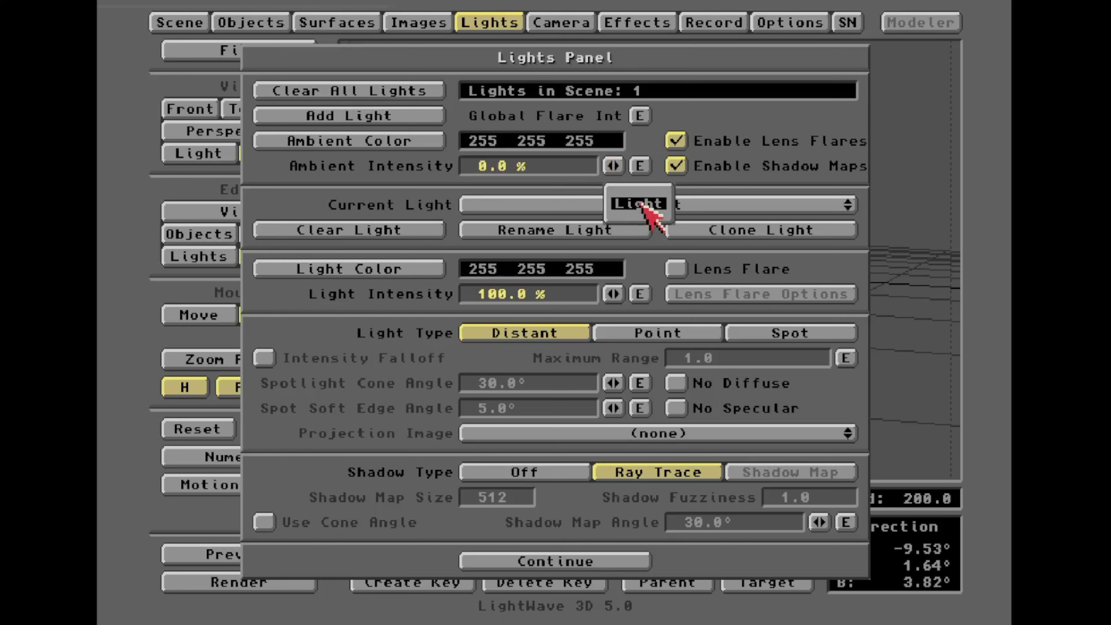
left_click(519, 174)
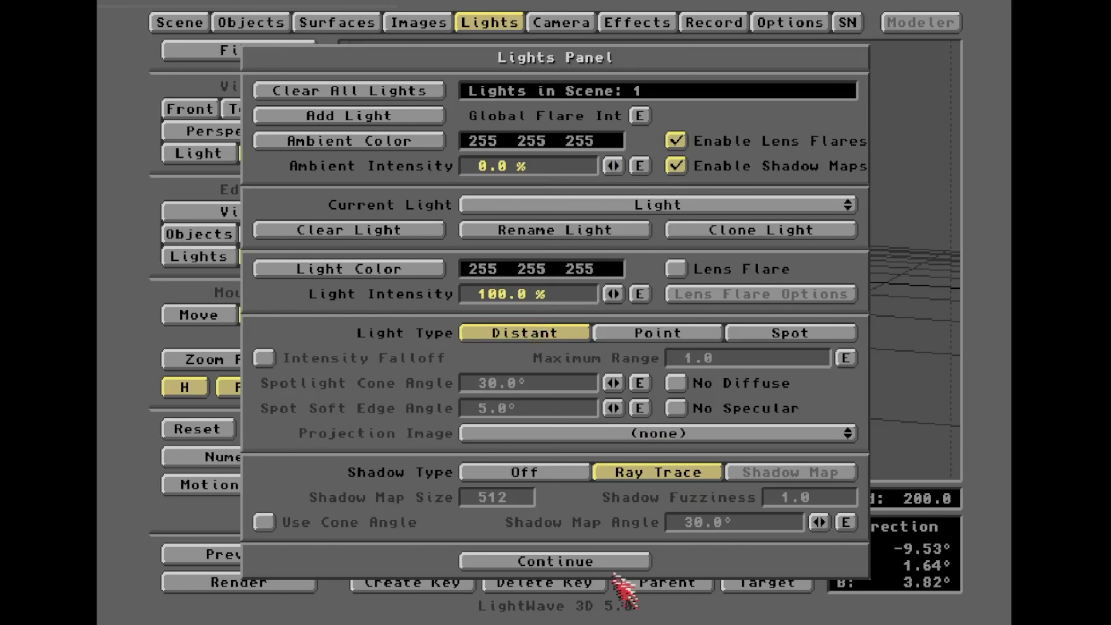
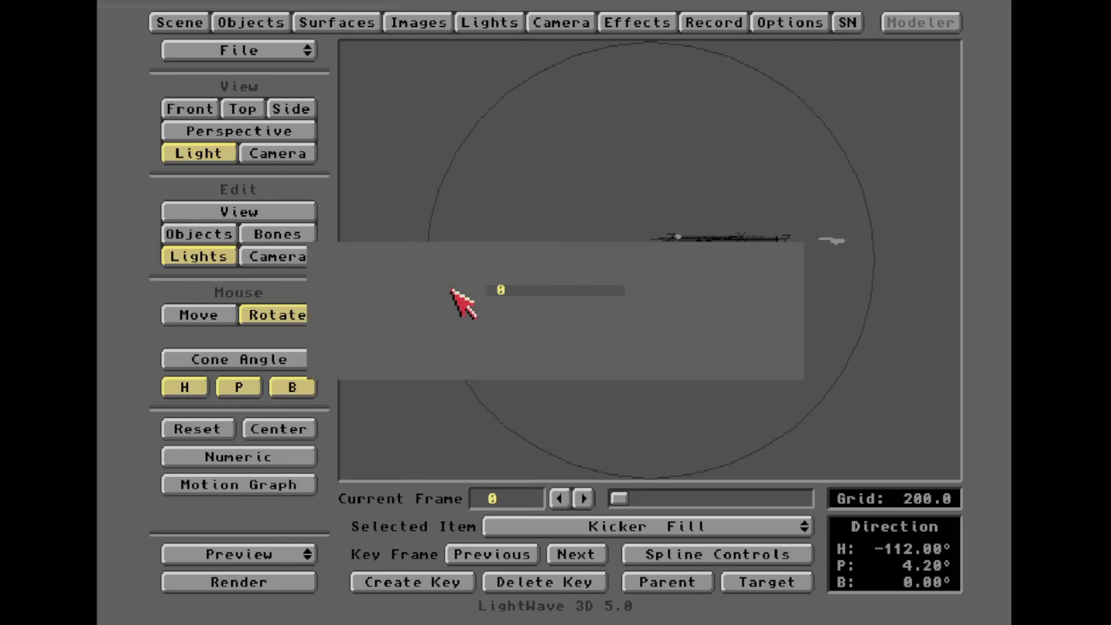
Step: Rotate the Kicker Fill light to about heading -103.60° and pitch 4.80°, and create its motion key at frame 0
key("Return")
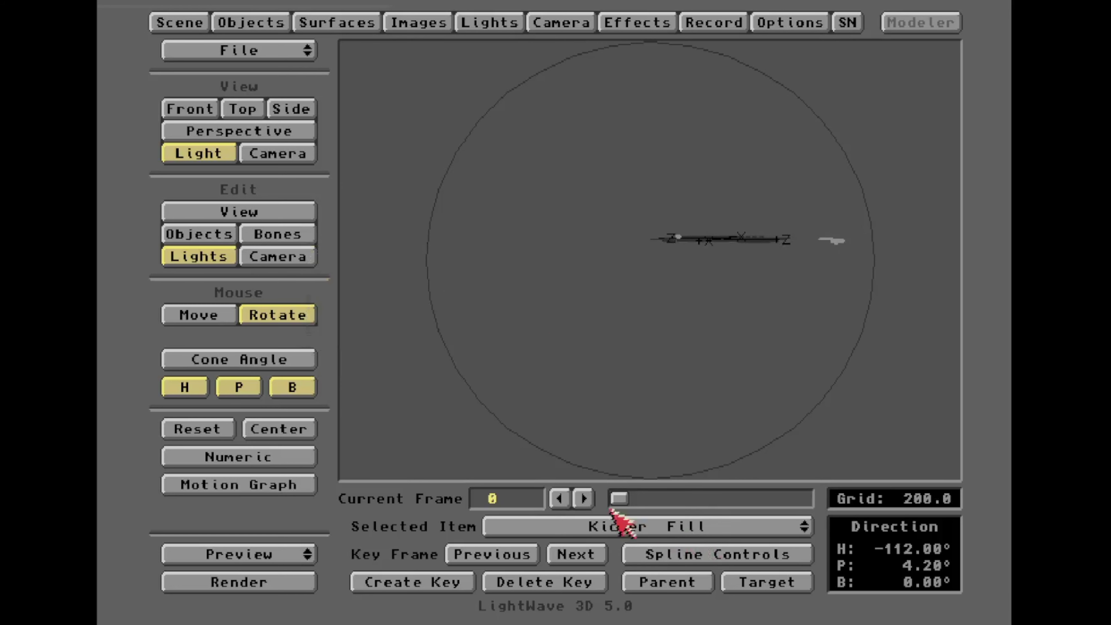
left_click_drag(619, 498, 495, 553)
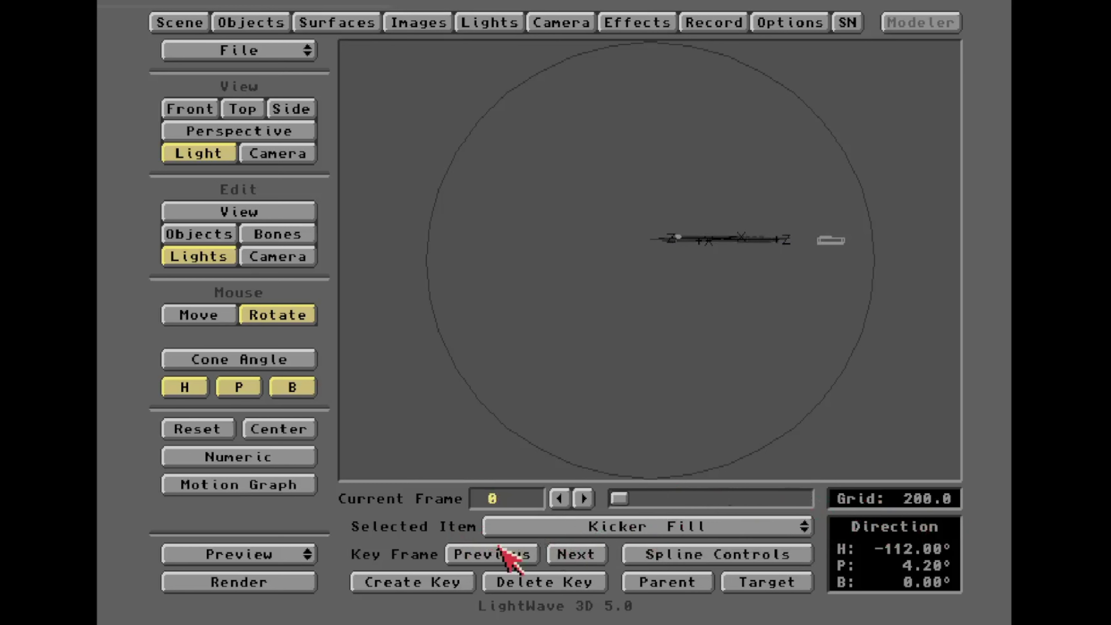
left_click_drag(577, 390, 601, 387)
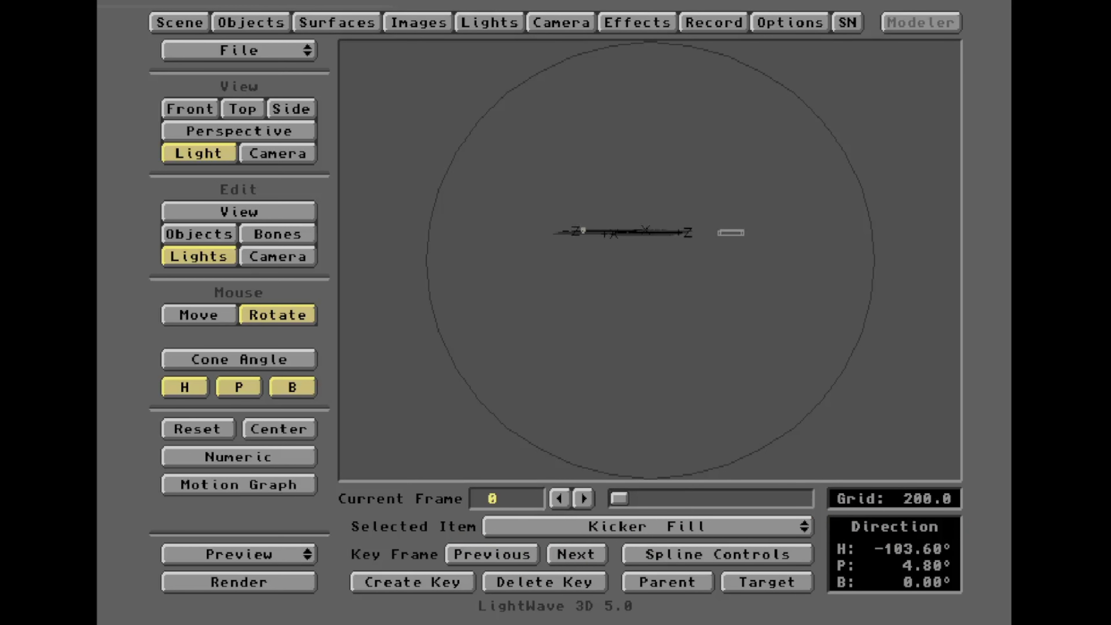
key("Return")
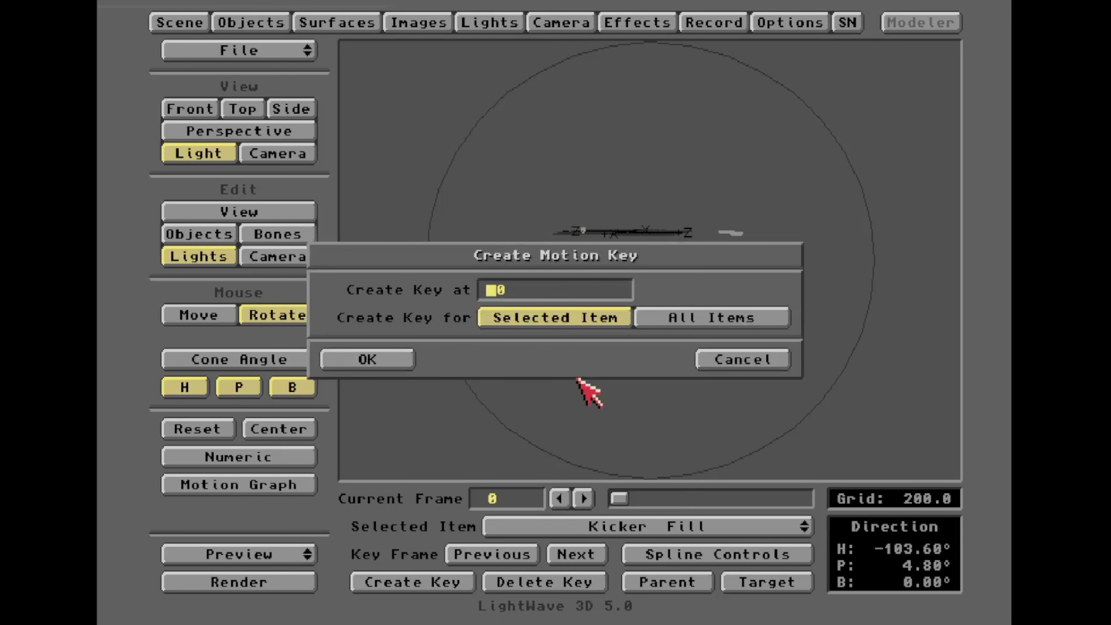
left_click(411, 359)
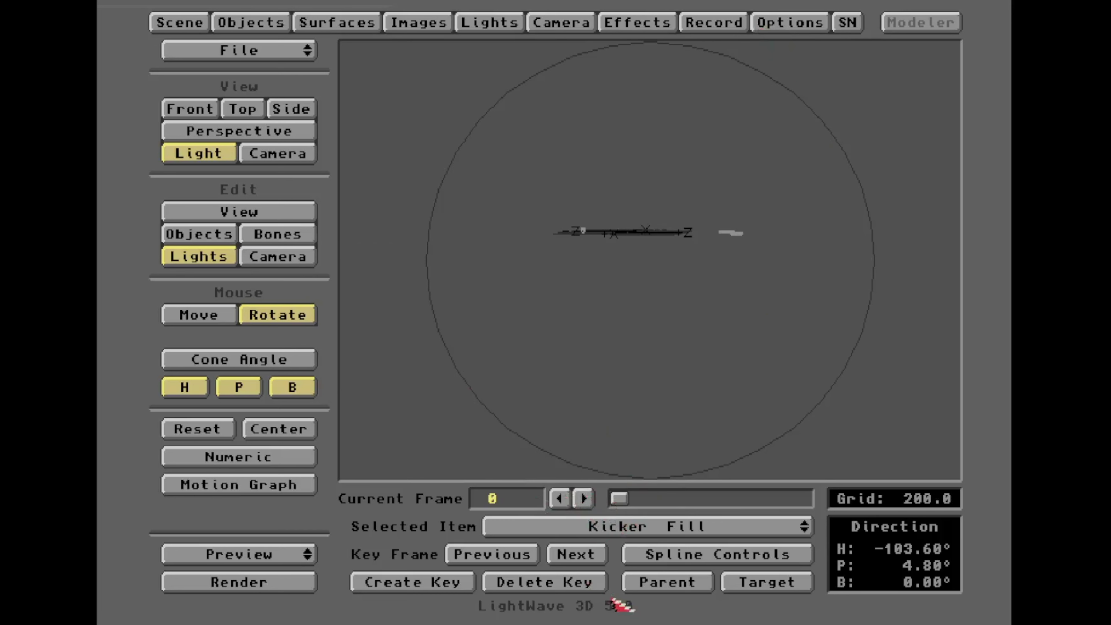
Step: Set the Kicker Fill spotlight's cone angle to 12.0° and its soft edge angle to 9.5°
left_click_drag(636, 503, 459, 141)
left_click(488, 24)
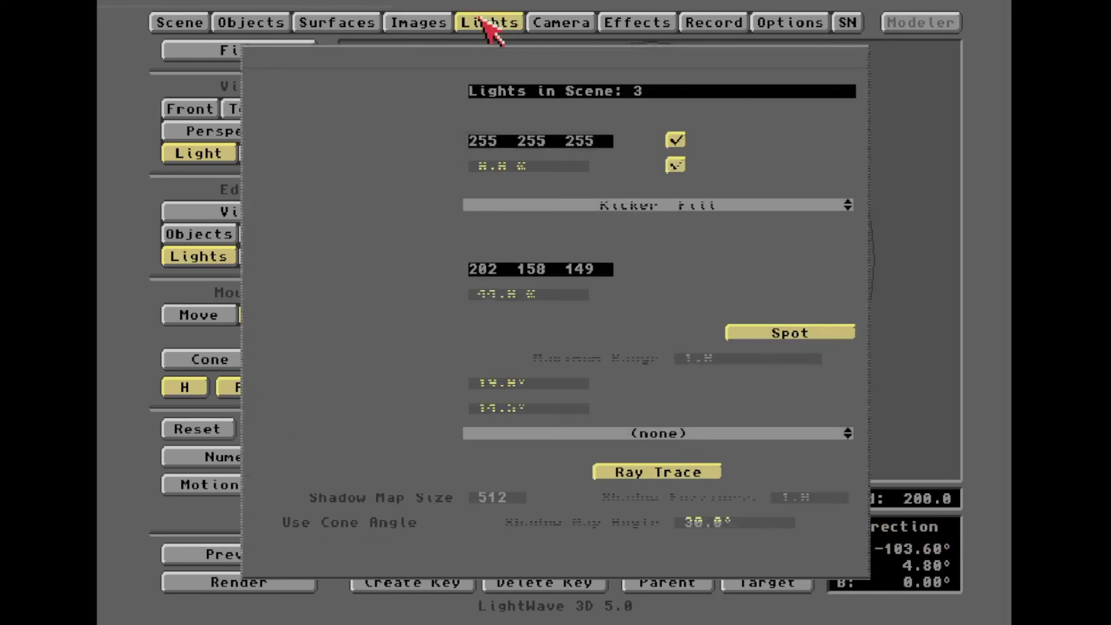
left_click(612, 383)
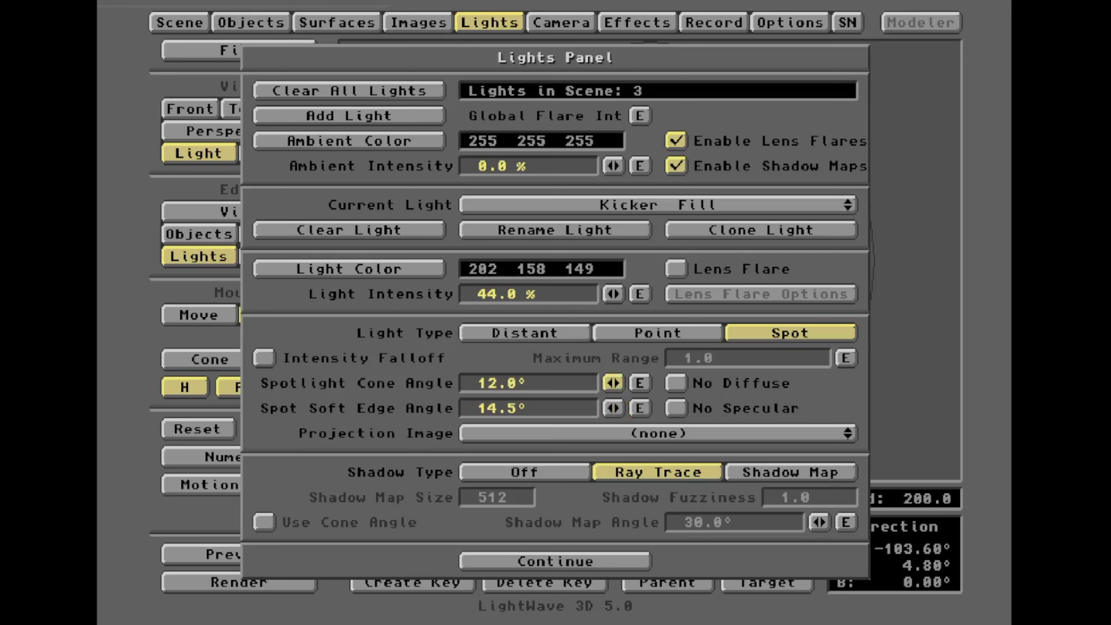
mouse_move(612, 408)
left_mouse_down()
mouse_move(590, 408)
mouse_move(617, 408)
left_mouse_up()
left_click(612, 561)
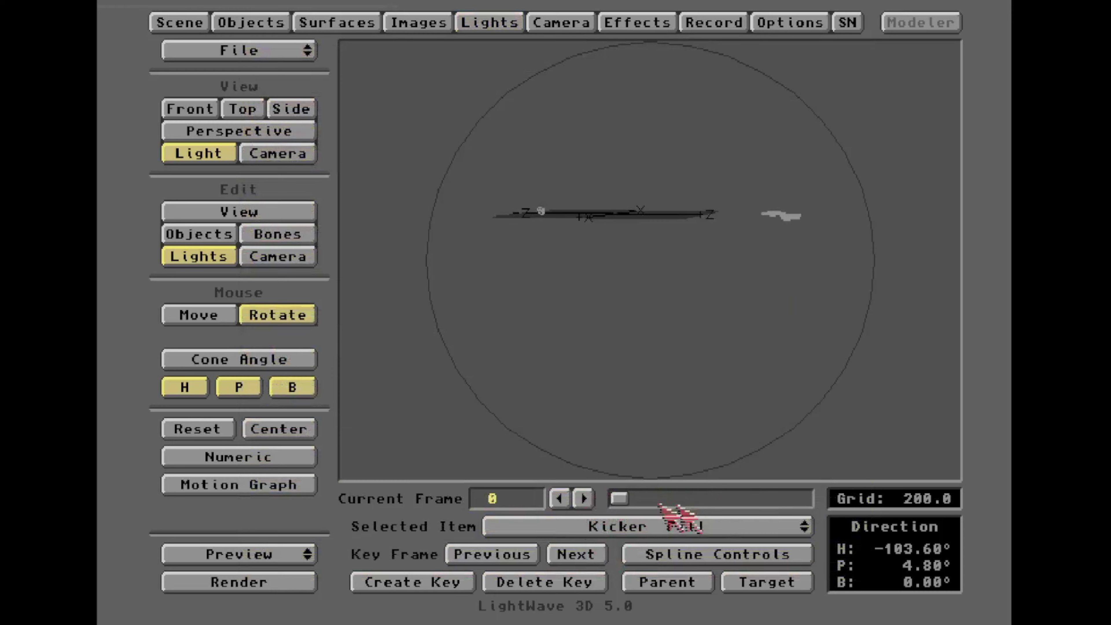
Step: Check the ship's path through the Kicker Fill cone, and tighten its cone angle to 11.0° and soft edge angle to 9.0°
mouse_move(619, 498)
left_mouse_down()
mouse_move(954, 516)
mouse_move(598, 496)
left_mouse_up()
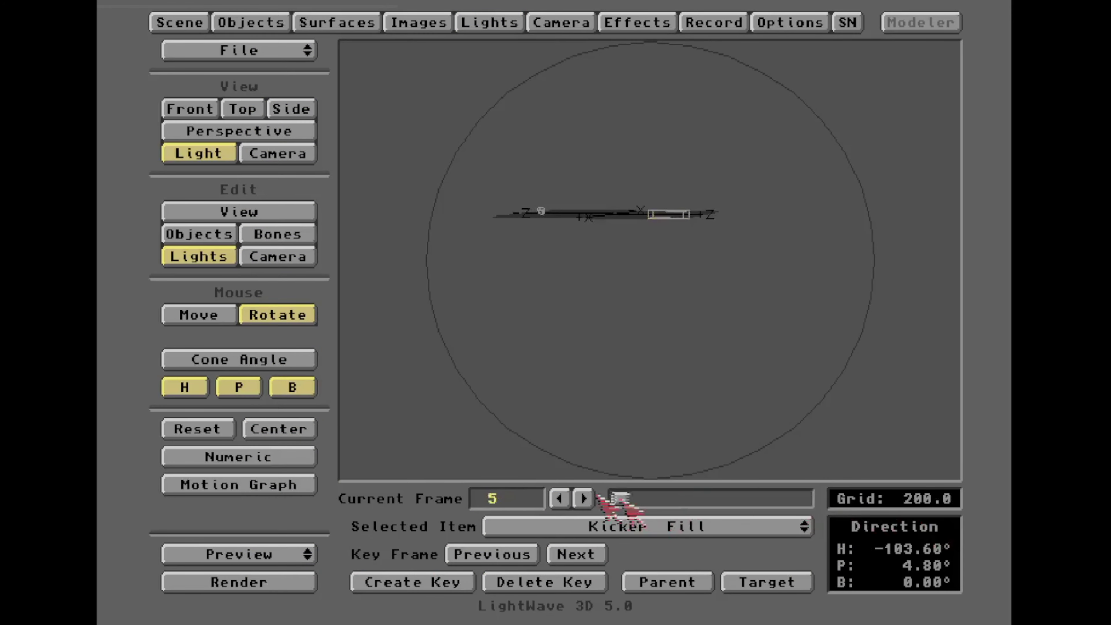
left_click(478, 24)
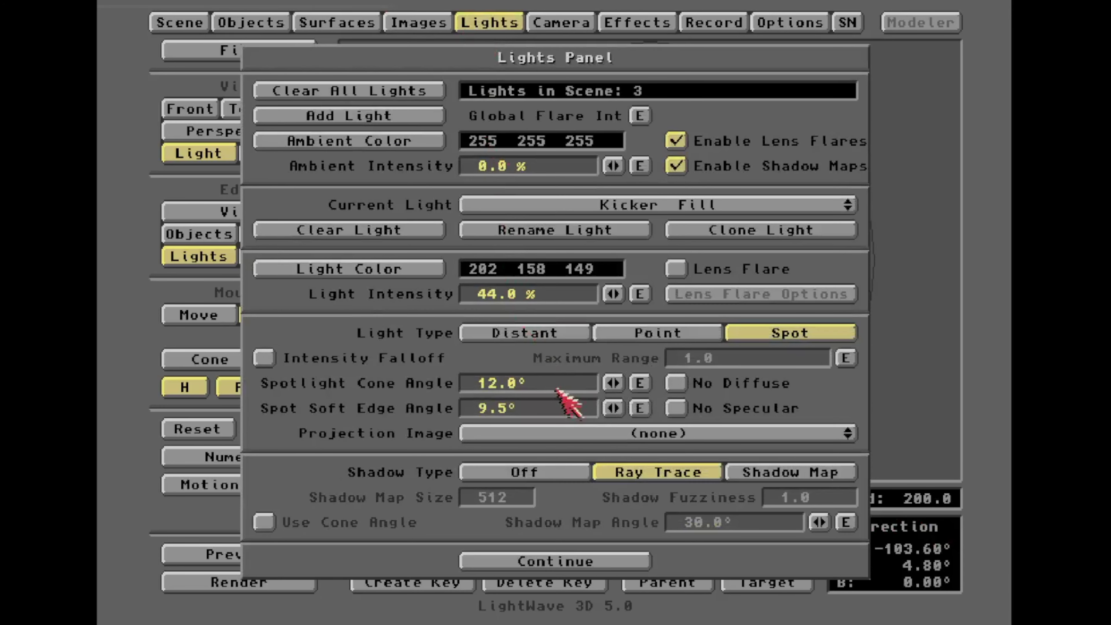
left_click(612, 383)
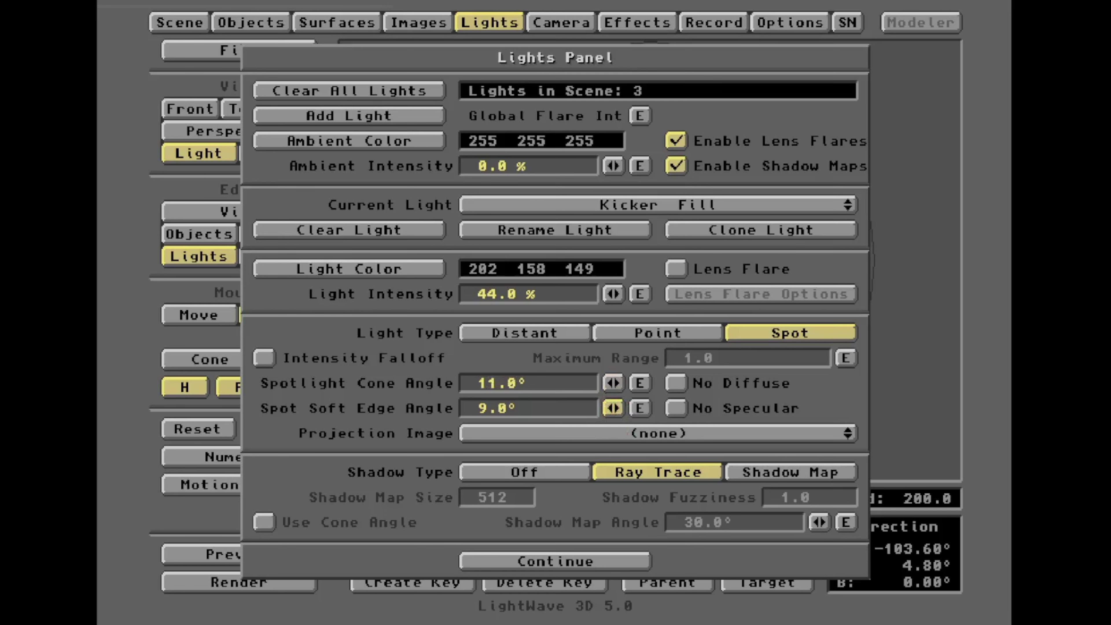
left_click(593, 565)
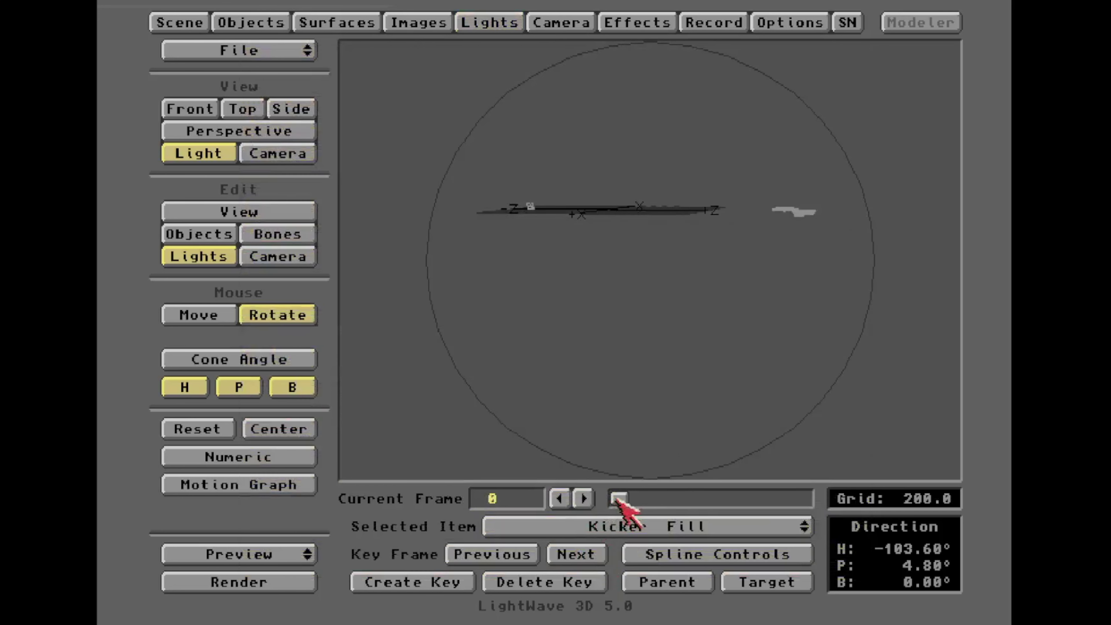
Step: Switch from the light's view to the camera view and go to frame 61
left_click_drag(624, 500, 566, 504)
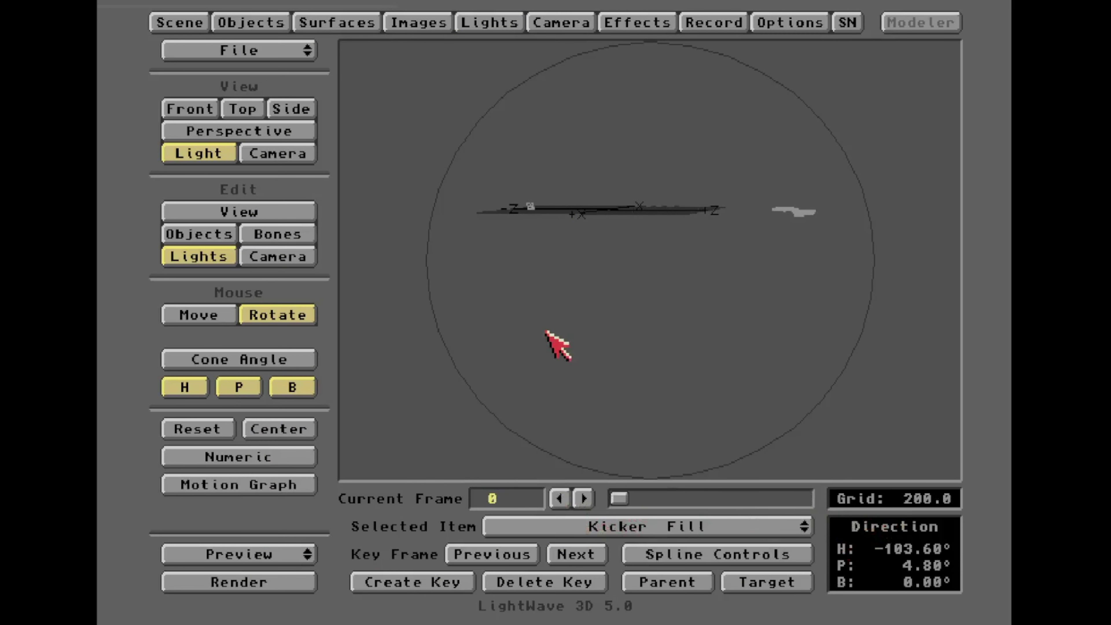
key("6")
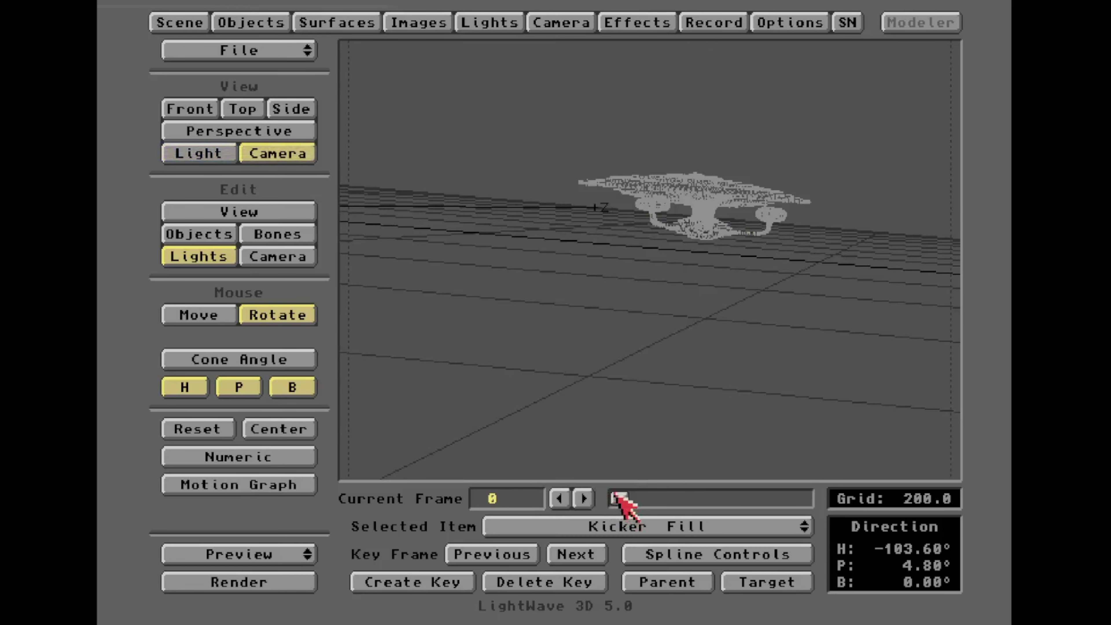
left_click_drag(618, 499, 674, 498)
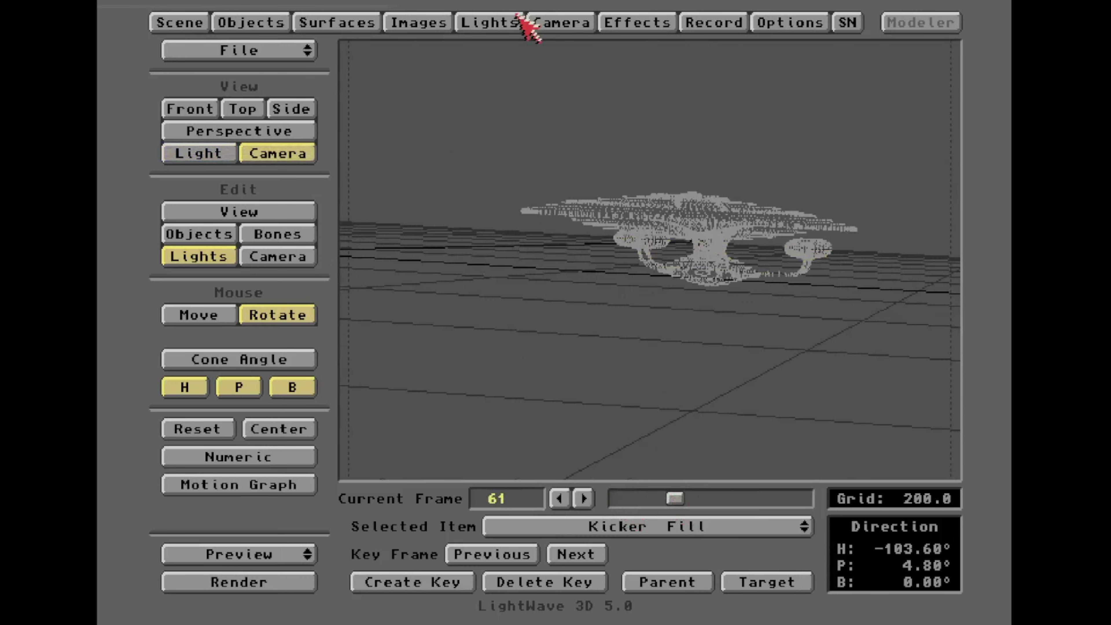
Step: Look over the default light's settings and set the Kicker Fill light's intensity to 0.0 %
left_click(503, 19)
left_click(625, 214)
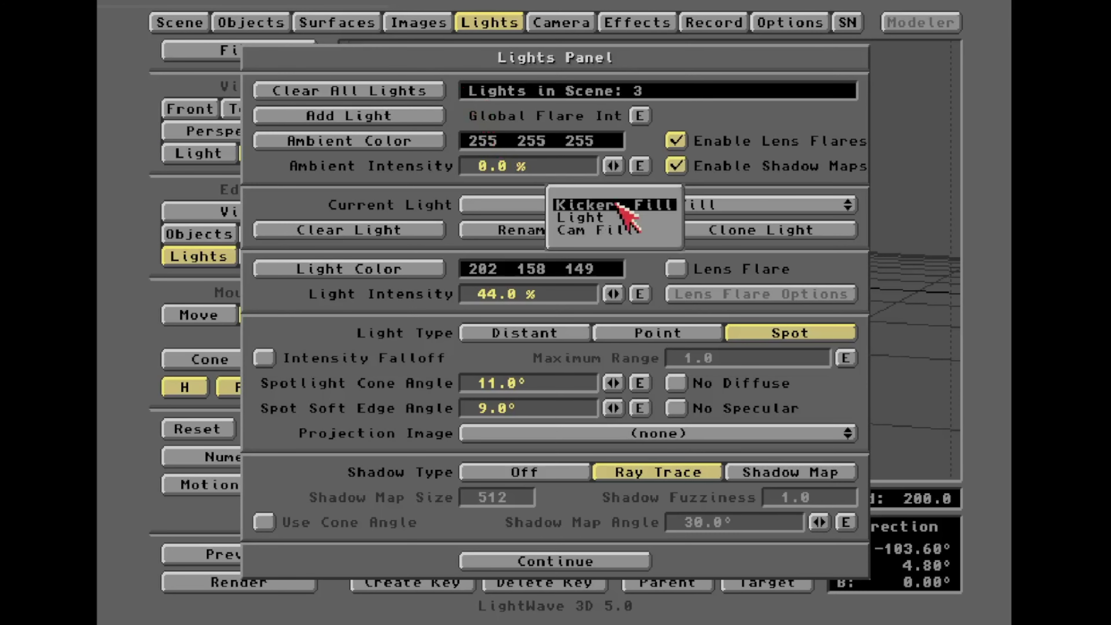
left_click(623, 218)
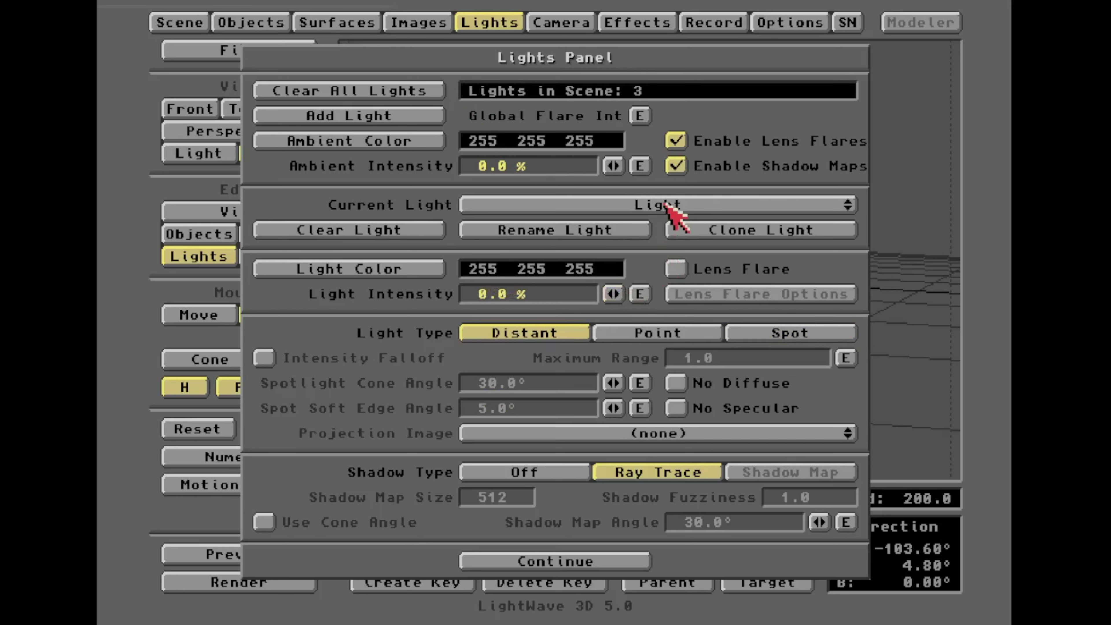
left_click(674, 207)
left_click(675, 192)
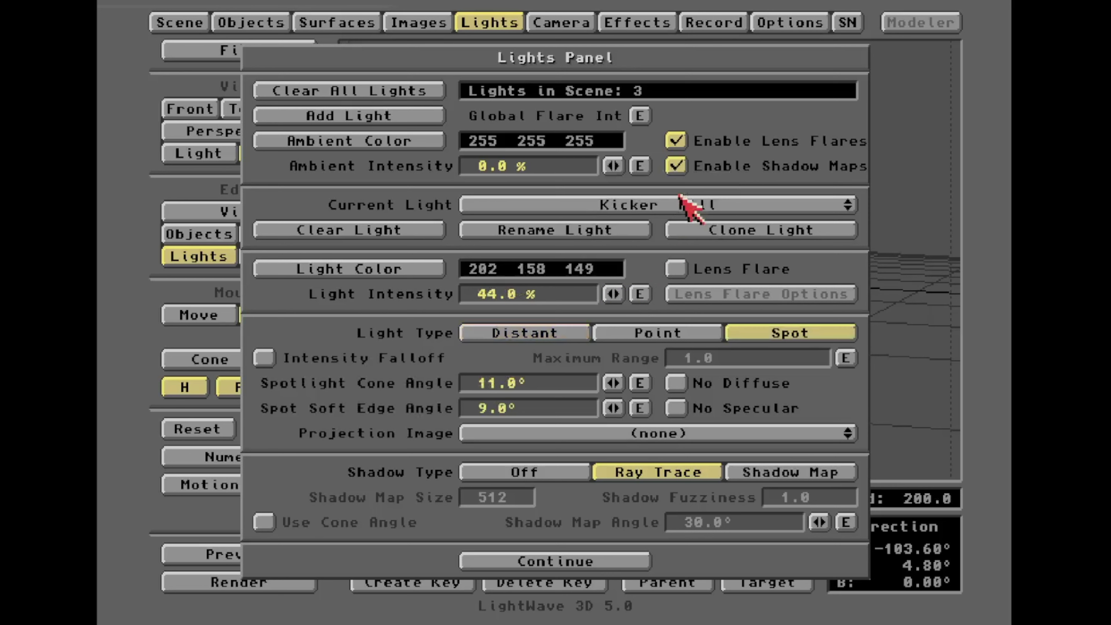
left_click(612, 293)
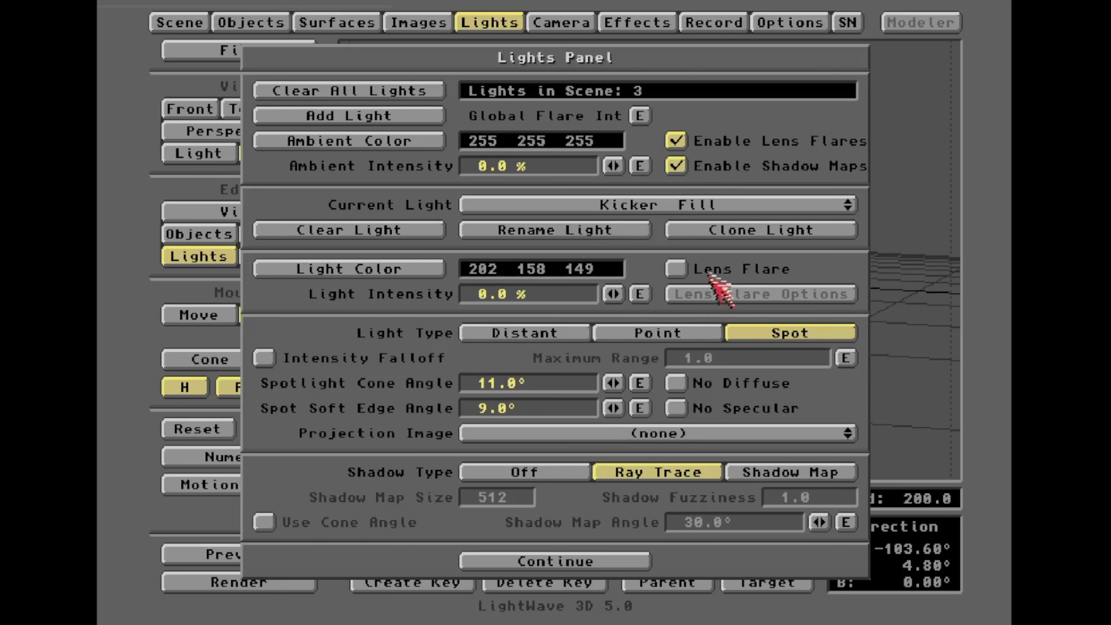
Step: Raise the Kicker Fill light's intensity again and set the Cam Fill light's intensity to 0.0 %
left_click(706, 210)
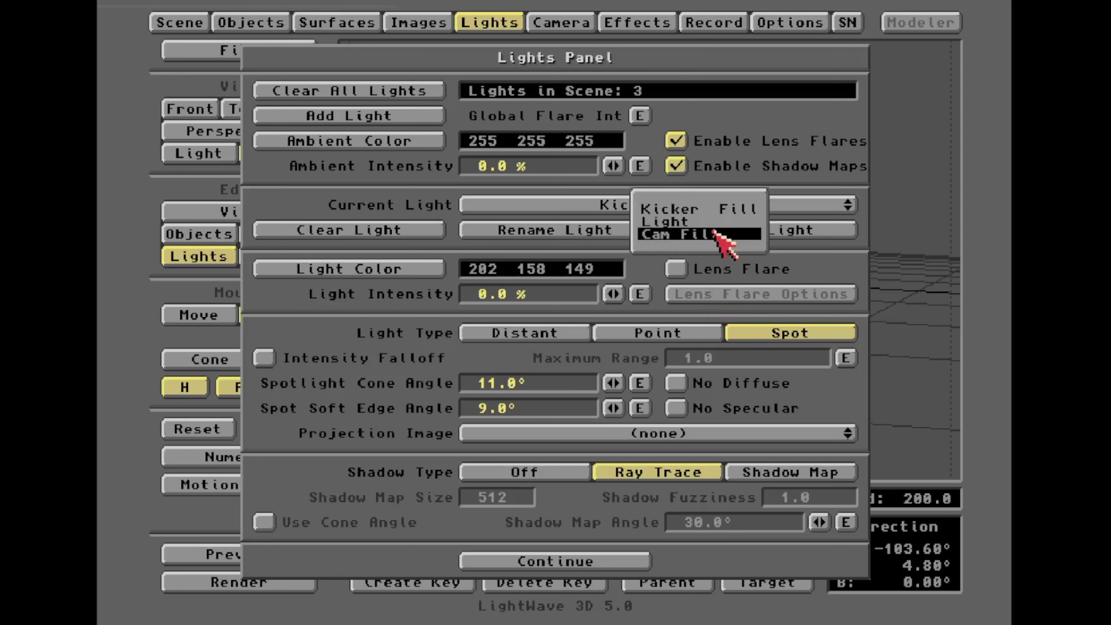
left_click(717, 210)
left_click_drag(613, 293, 619, 293)
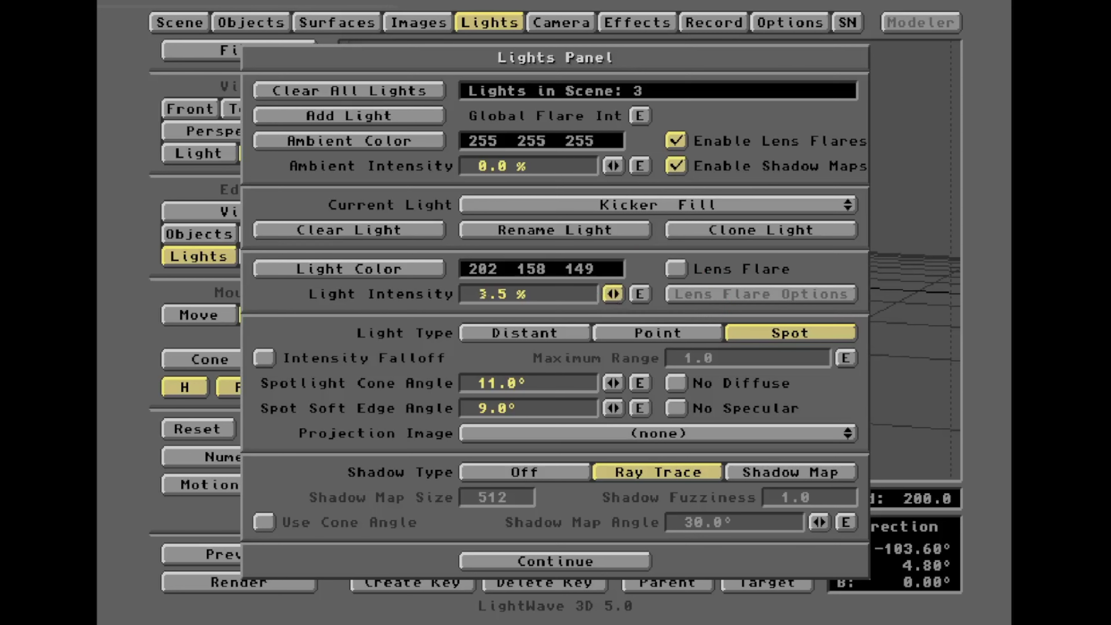
left_click(640, 205)
left_click(650, 219)
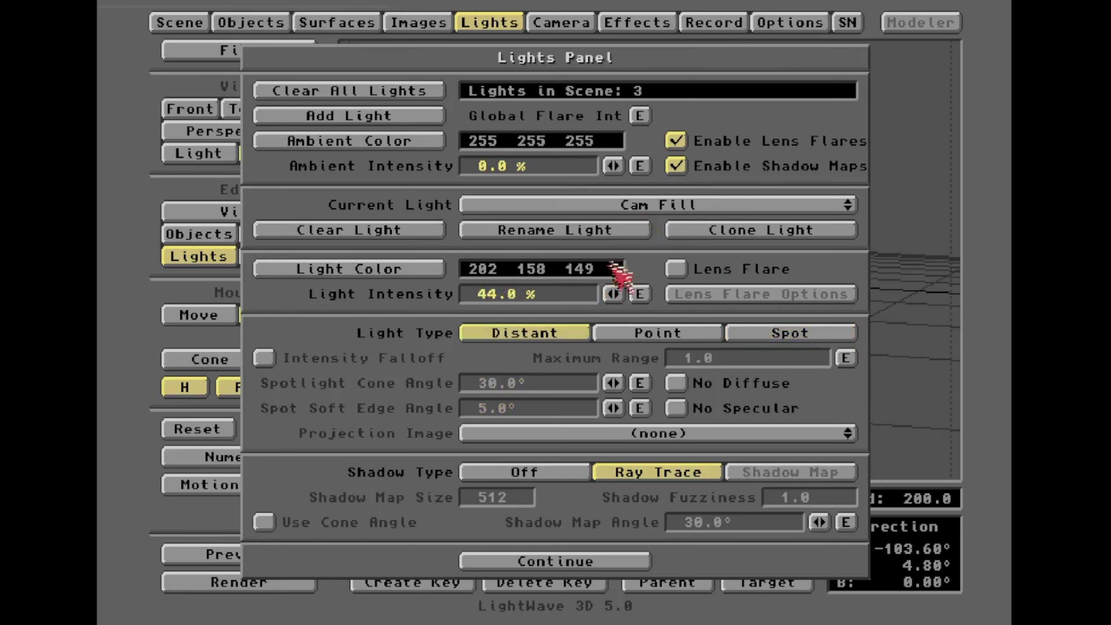
left_click_drag(612, 293, 609, 294)
Step: Check the default light, then give the Kicker Fill spotlight 100.0 % intensity and enable its intensity falloff
left_click(735, 208)
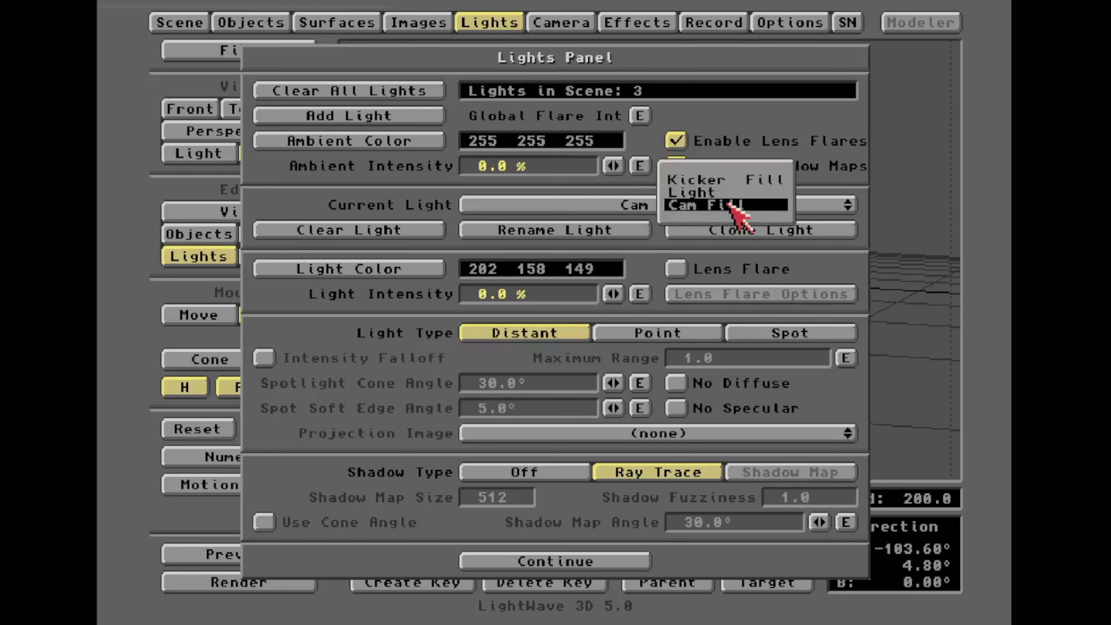
left_click(727, 195)
left_click(719, 204)
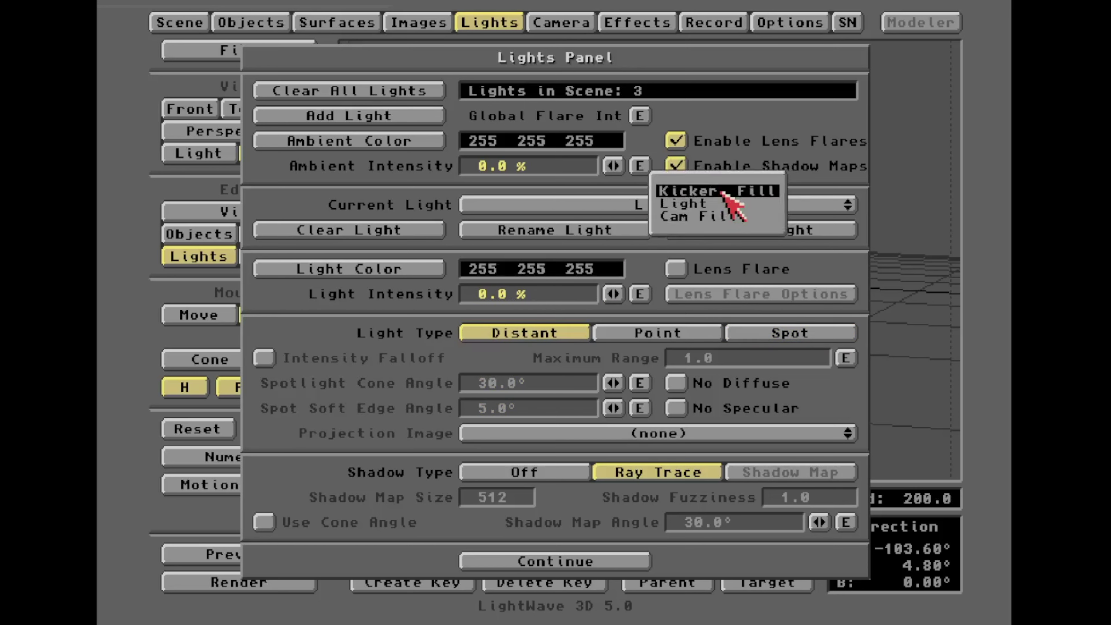
left_click(726, 190)
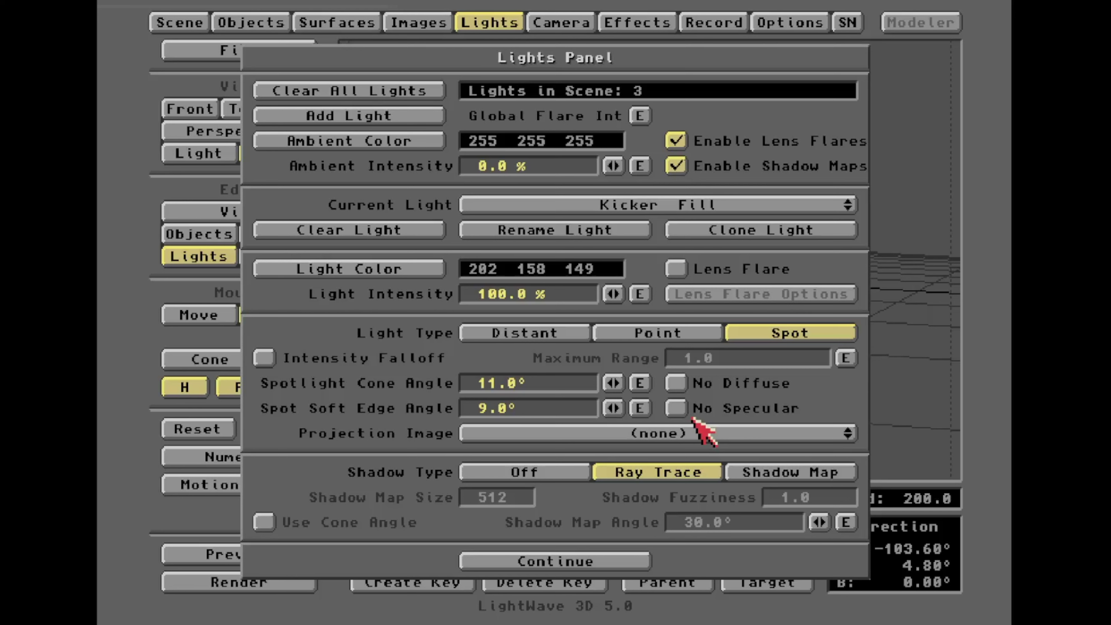
left_click(264, 357)
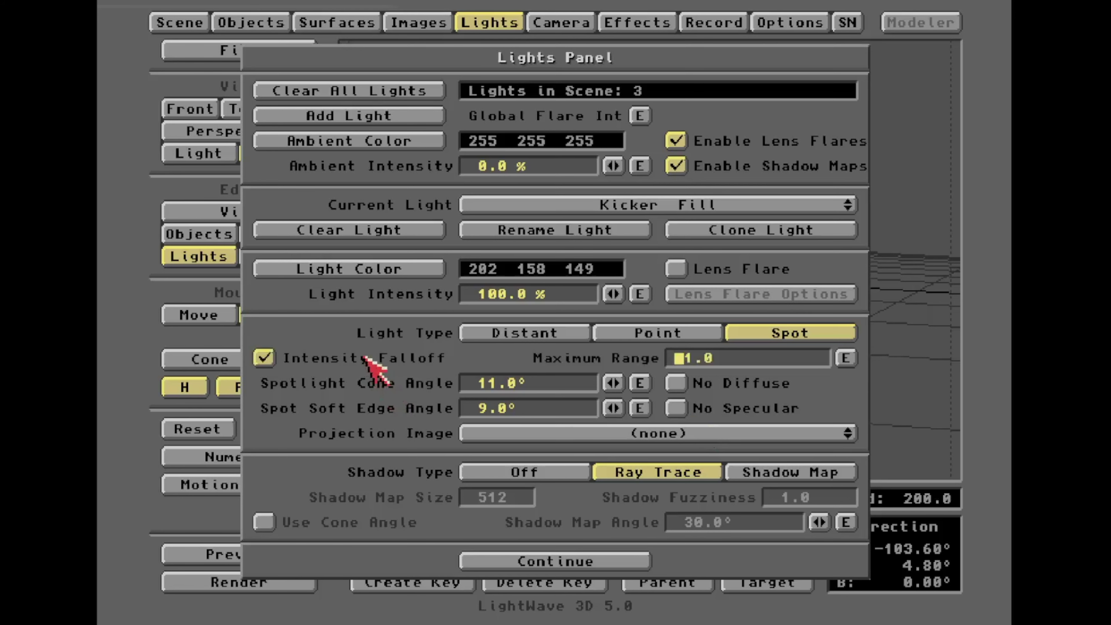
left_click(522, 561)
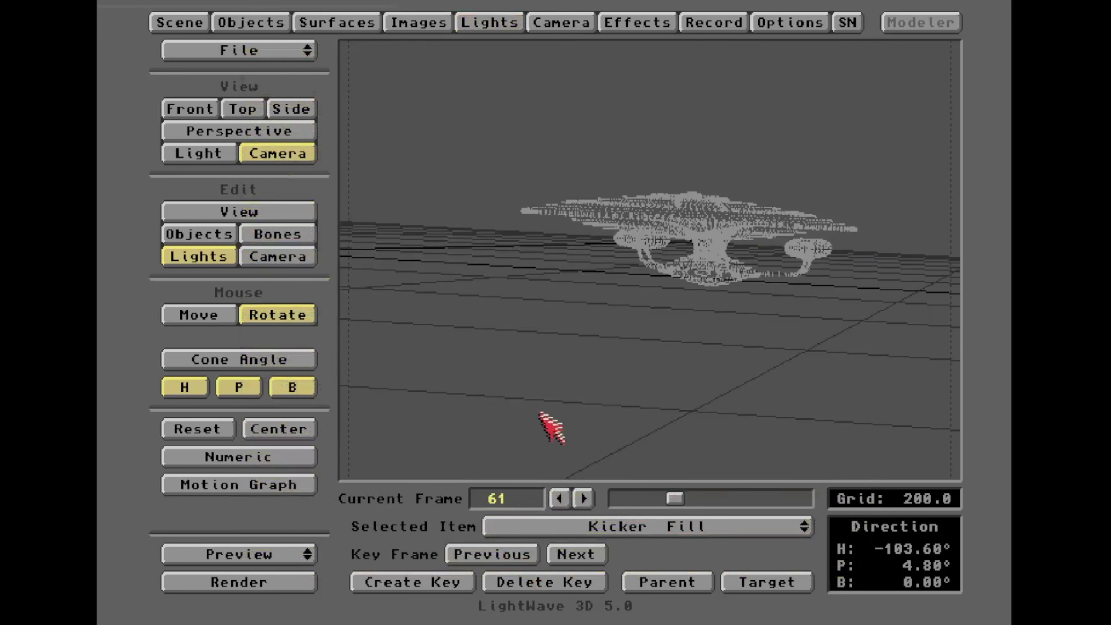
Step: Look at the scene from the top and set the layout grid's square size to 1.0
left_click(783, 23)
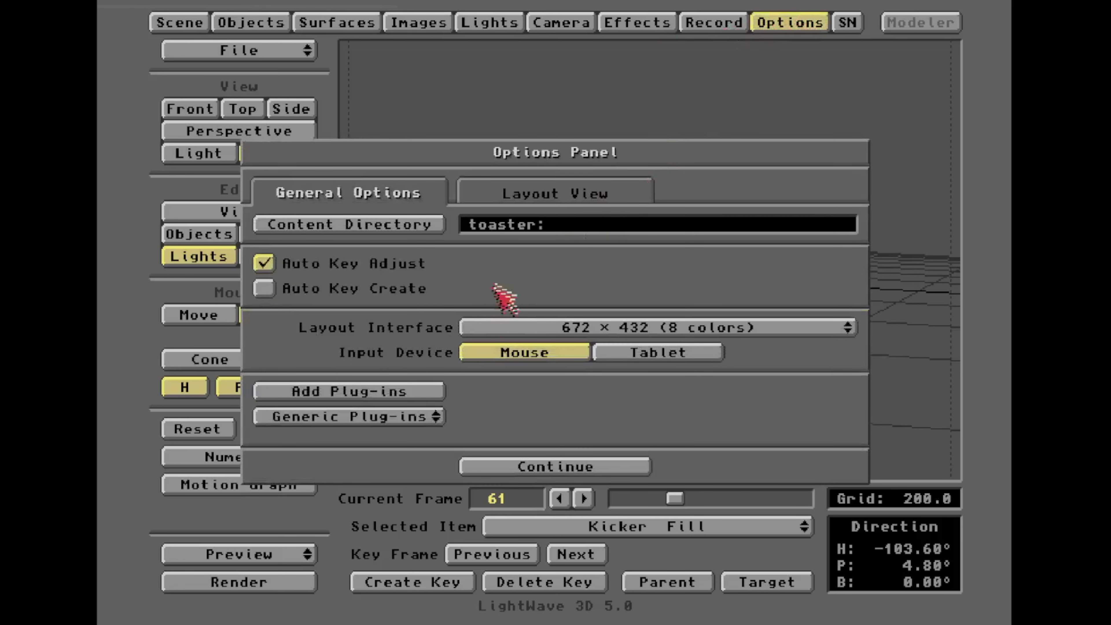
left_click(536, 195)
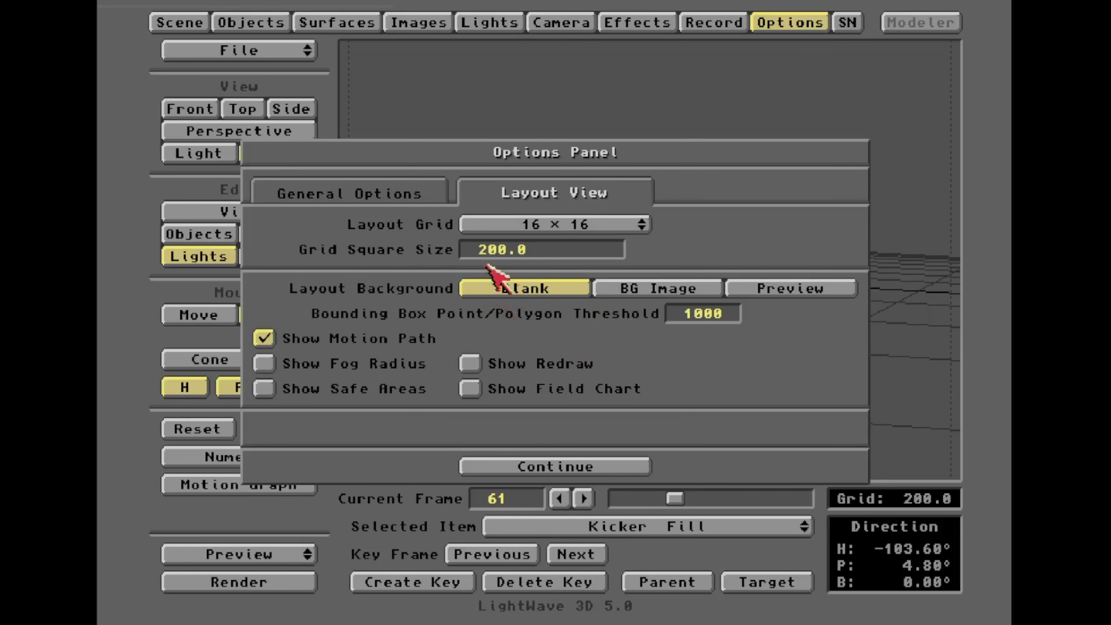
left_click(556, 465)
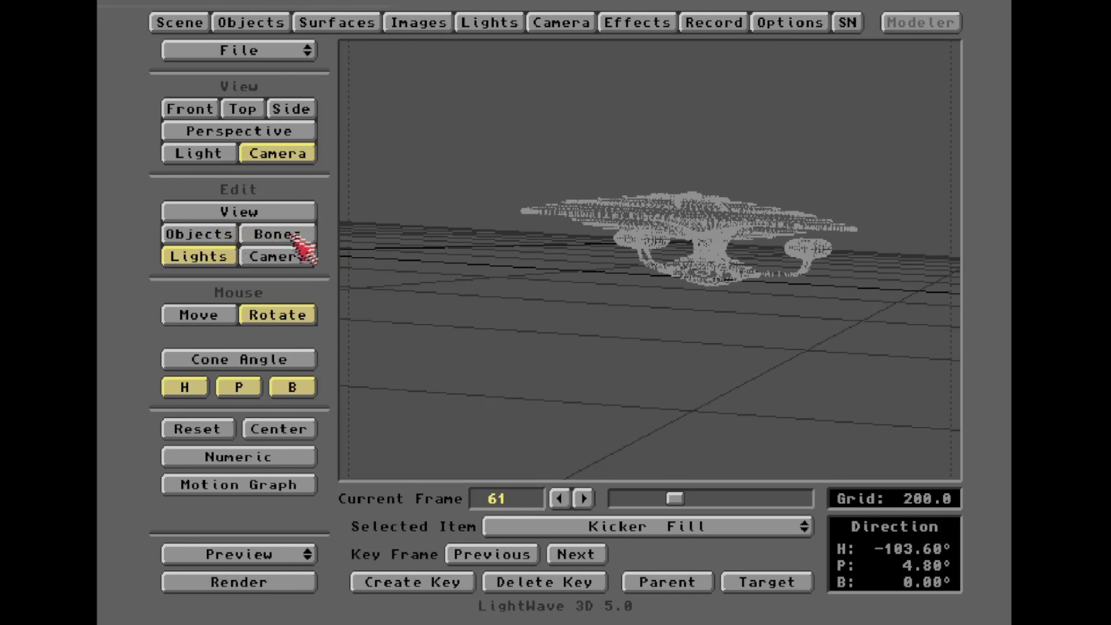
left_click(243, 108)
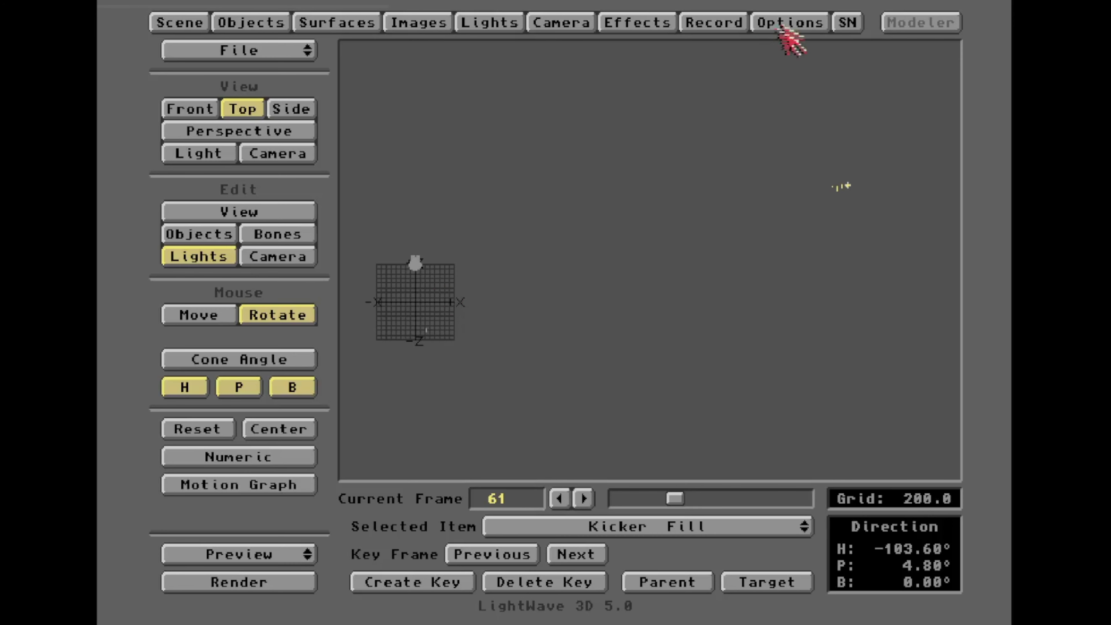
left_click(789, 24)
left_click(551, 249)
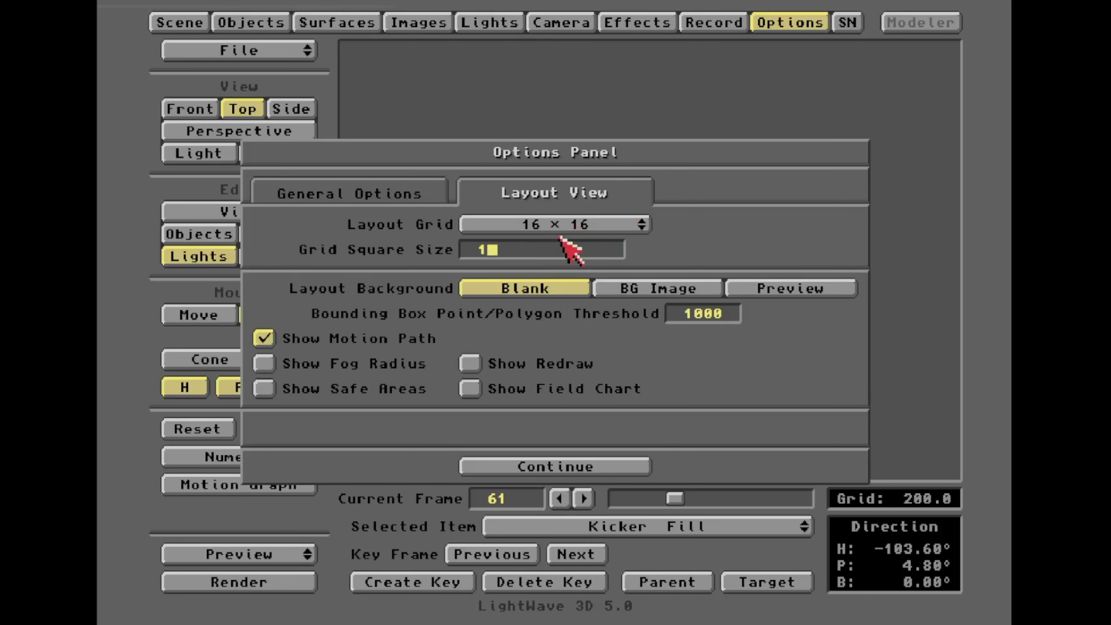
left_click(531, 466)
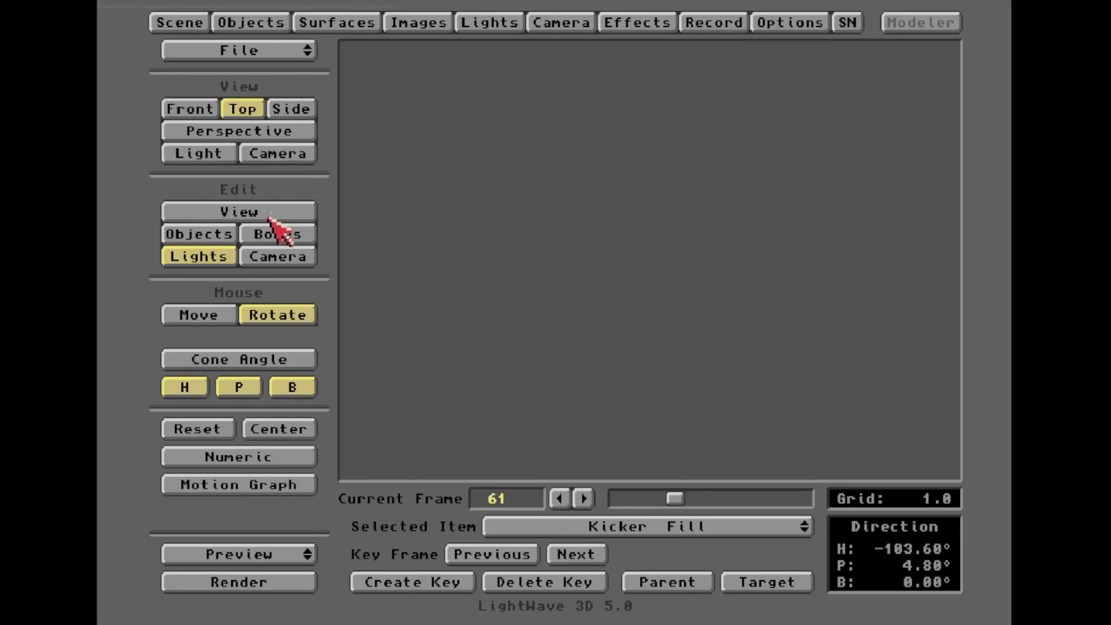
left_click(251, 213)
left_click(297, 360)
left_click_drag(593, 326, 568, 326)
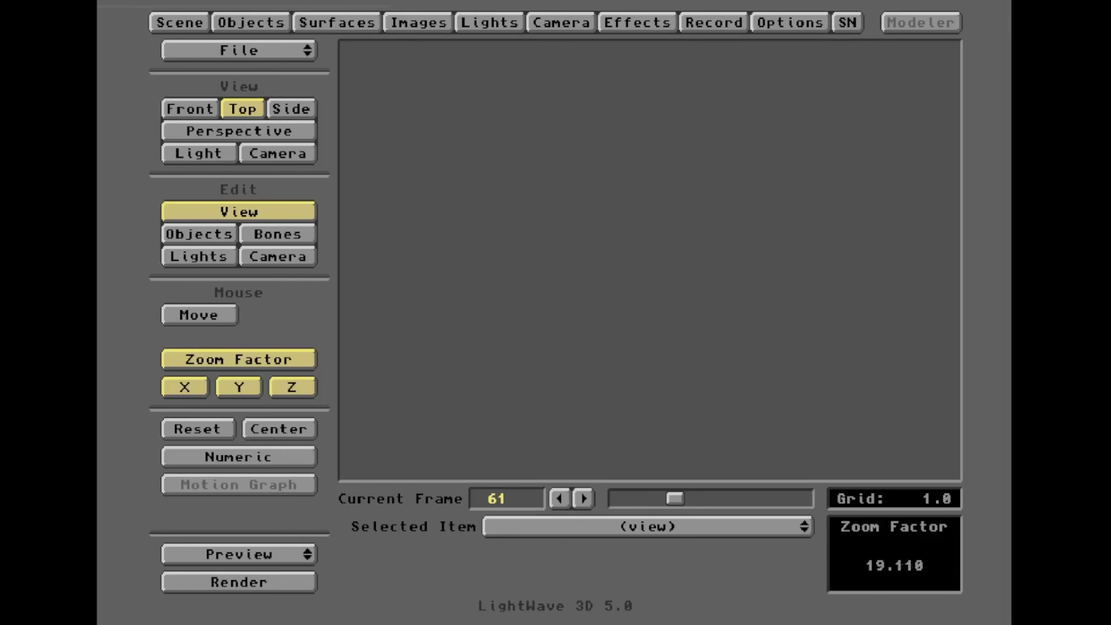
Step: Set the layout grid's square size to 100.0 and choose a grid with more squares
left_click(789, 22)
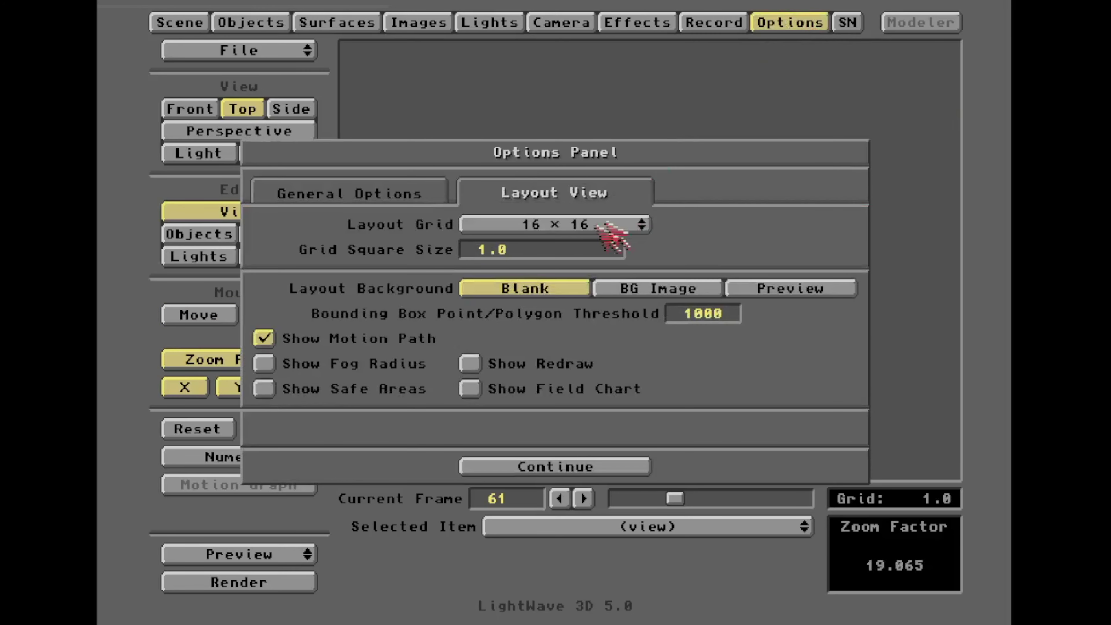
left_click(561, 248)
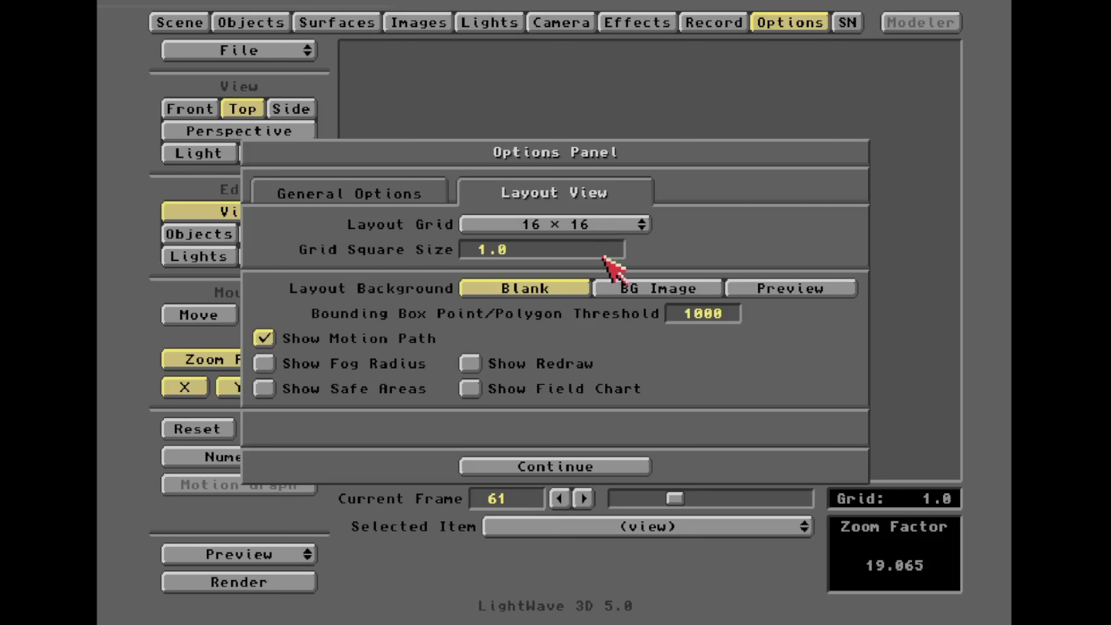
left_click_drag(615, 223, 621, 324)
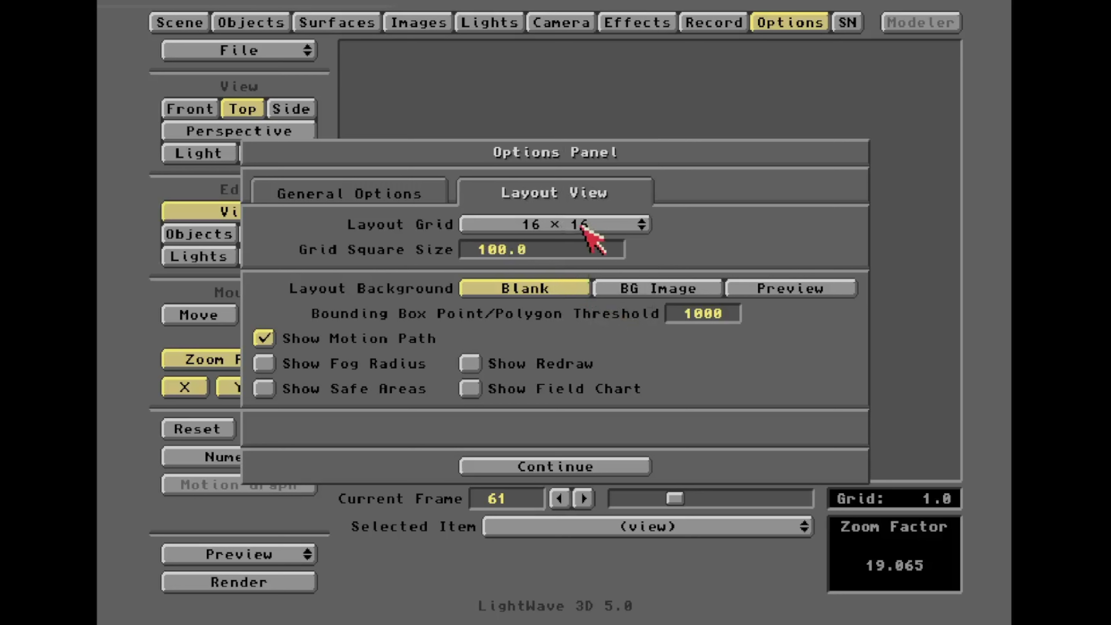
left_click_drag(583, 226, 607, 330)
left_click(575, 464)
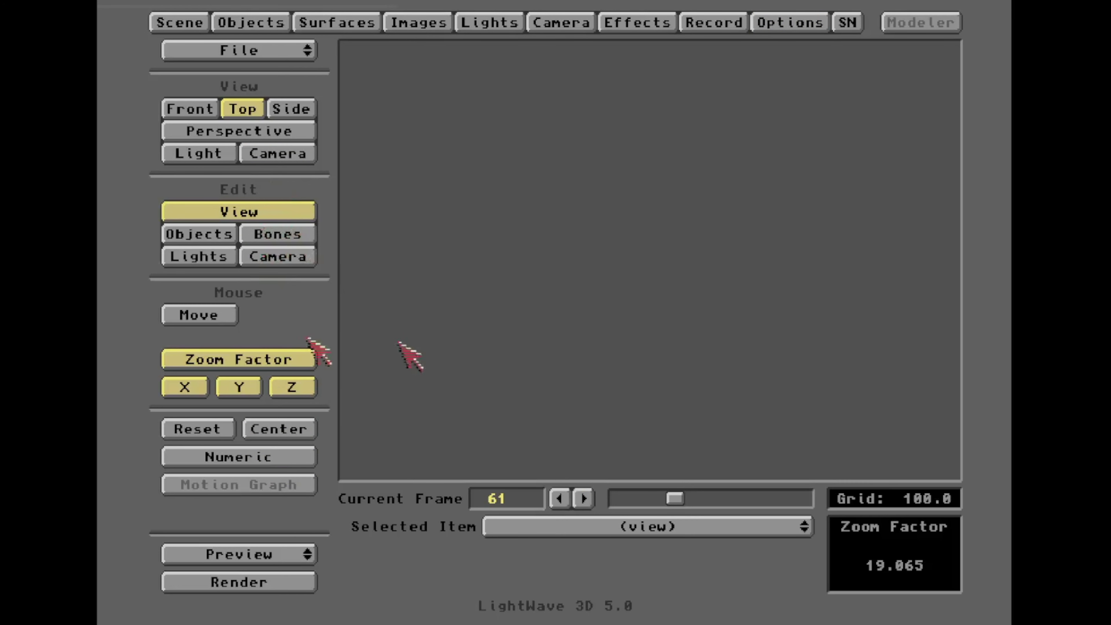
Step: Zoom the top view out to a factor of about 0.140 and shift its aimpoint to about X 4713, Z 646
left_click_drag(547, 317, 552, 319)
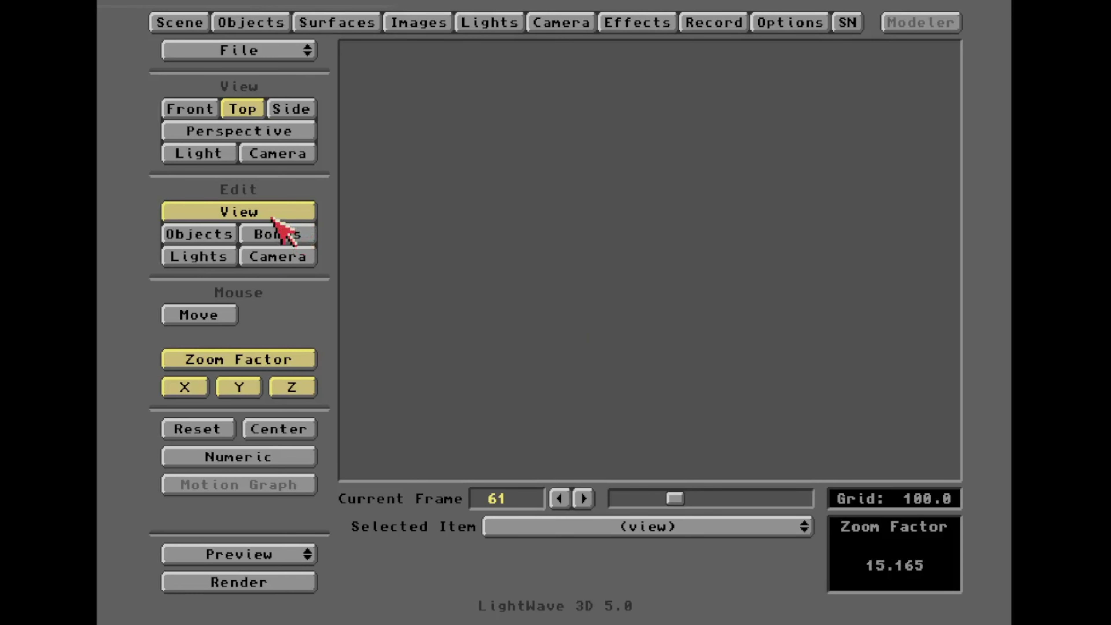
left_click_drag(685, 342, 686, 345)
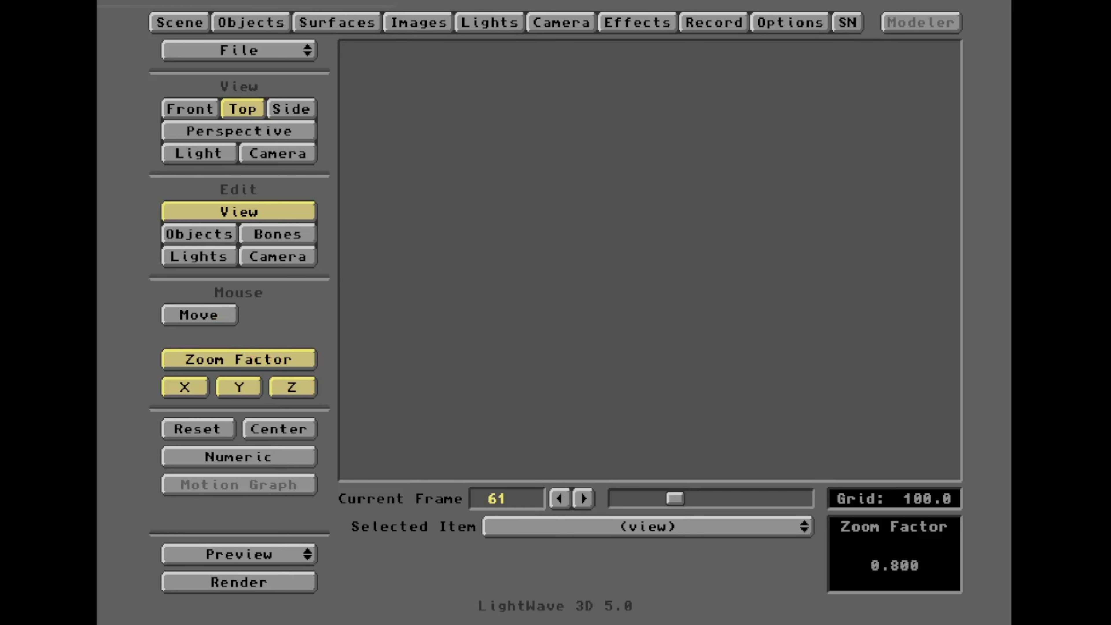
left_click_drag(604, 346, 690, 294)
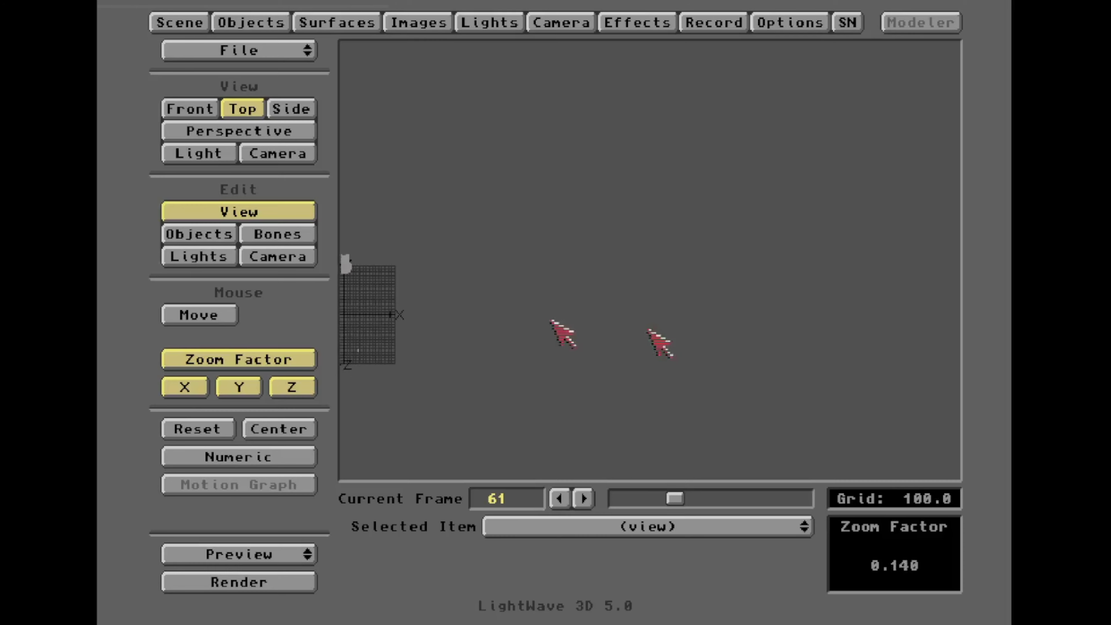
left_click(228, 314)
left_click_drag(510, 304, 656, 270)
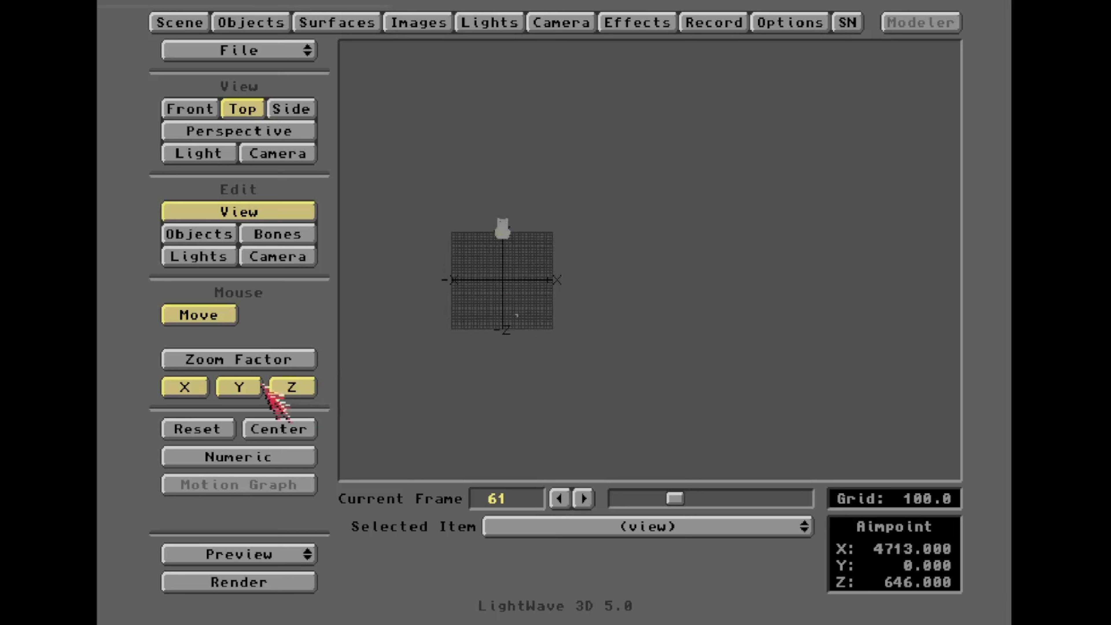
Step: Set the Kicker Fill light's maximum range to 5000.0 and test-render frame 61 from the camera view
left_click(220, 259)
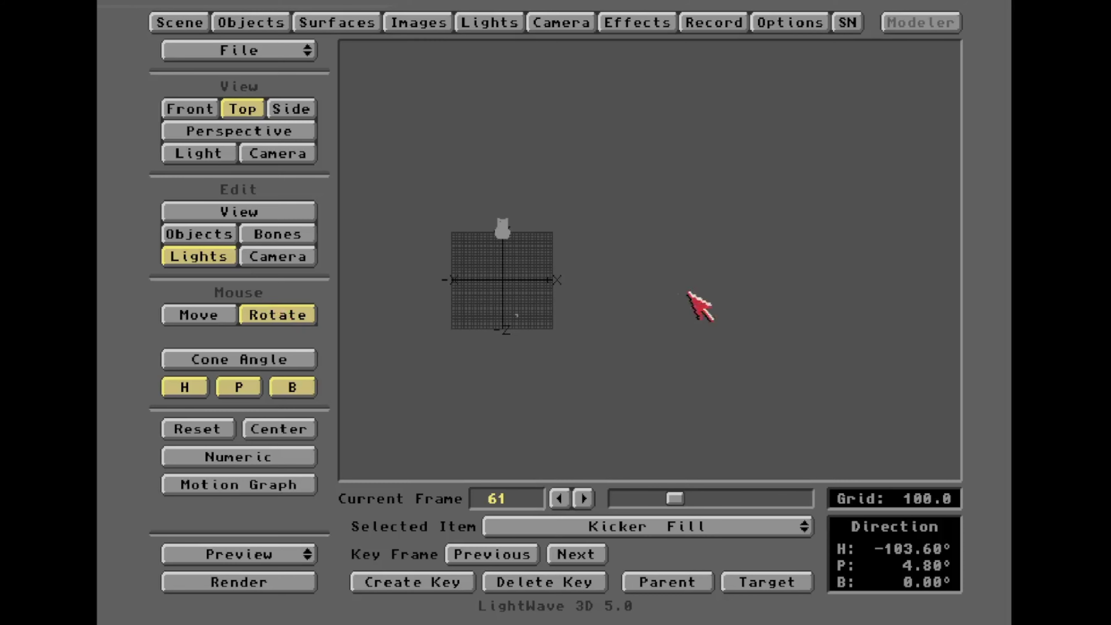
key("6")
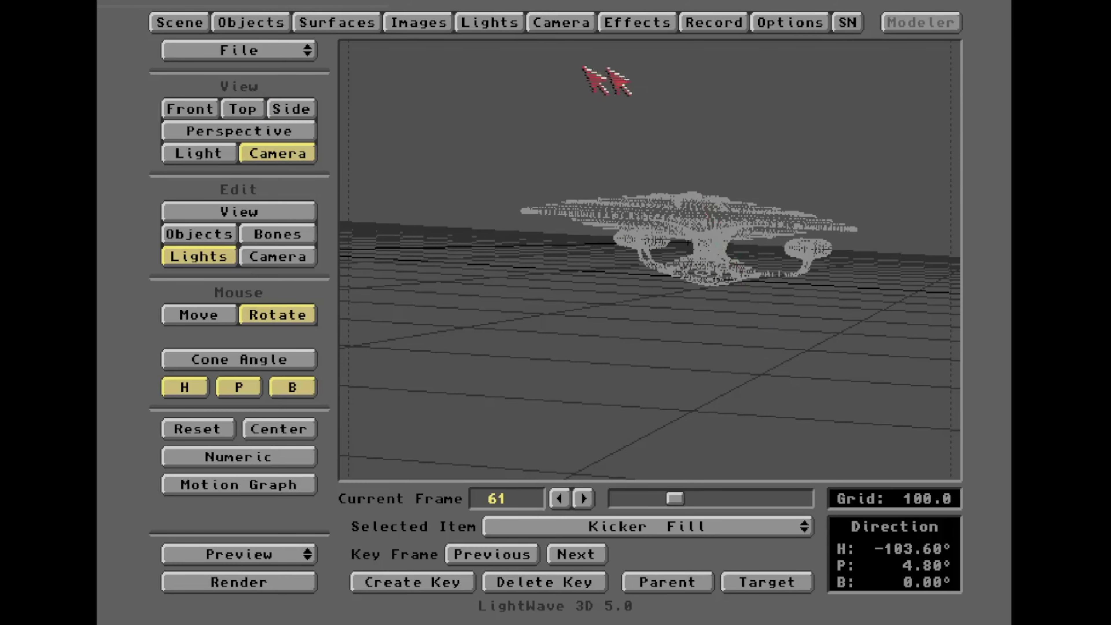
left_click(484, 22)
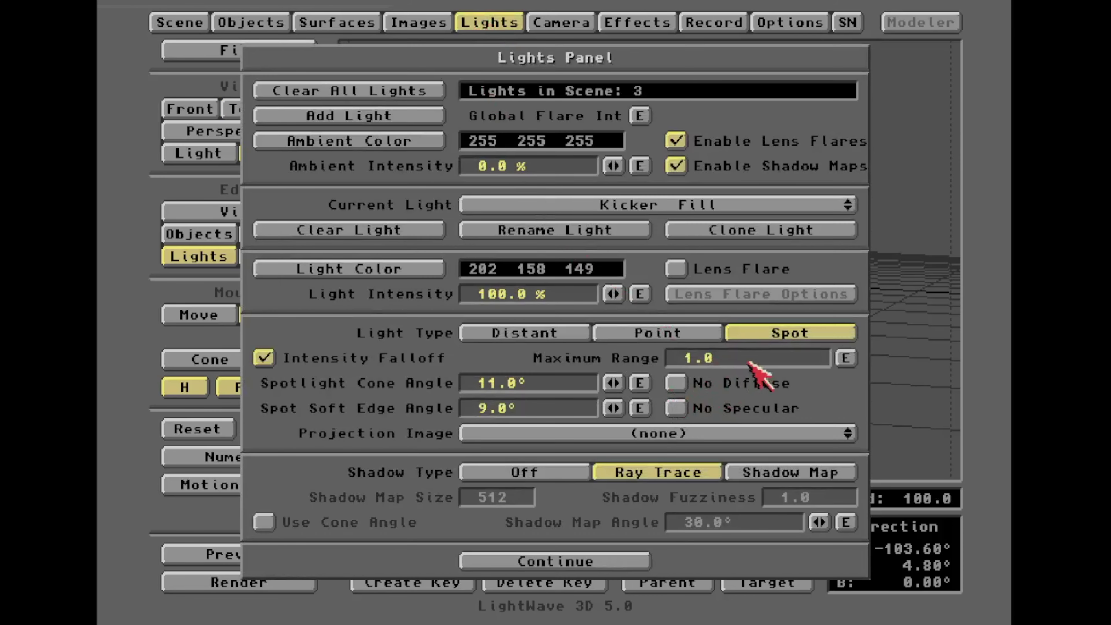
key("F9")
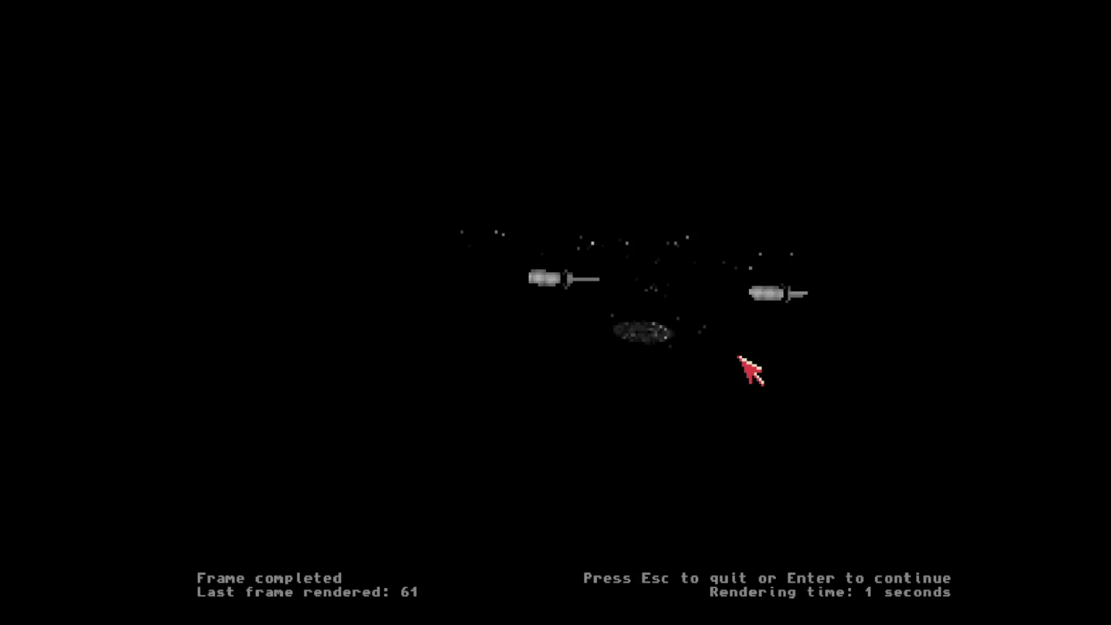
key("Escape")
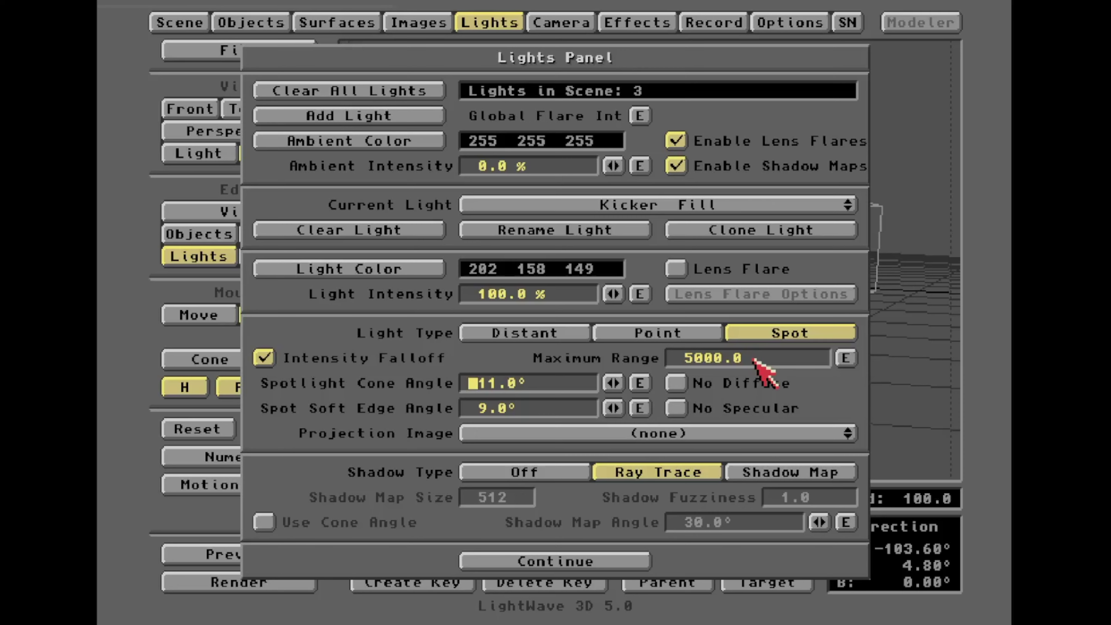
Step: Set the Kicker Fill light's maximum range to 50000.0 and test-render frame 61
key("F9")
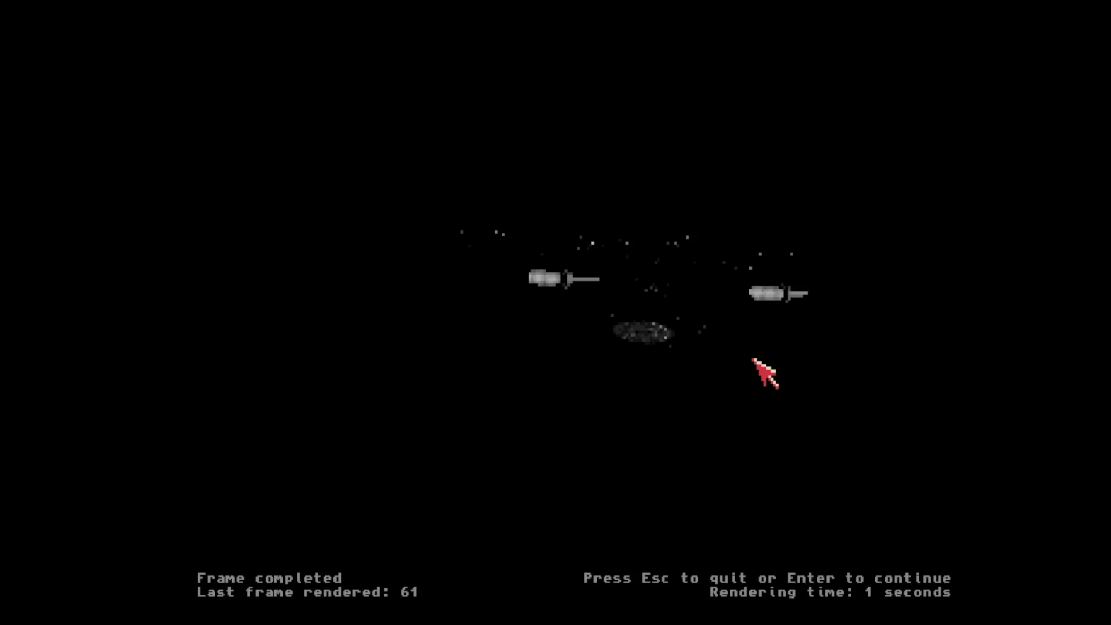
key("Escape")
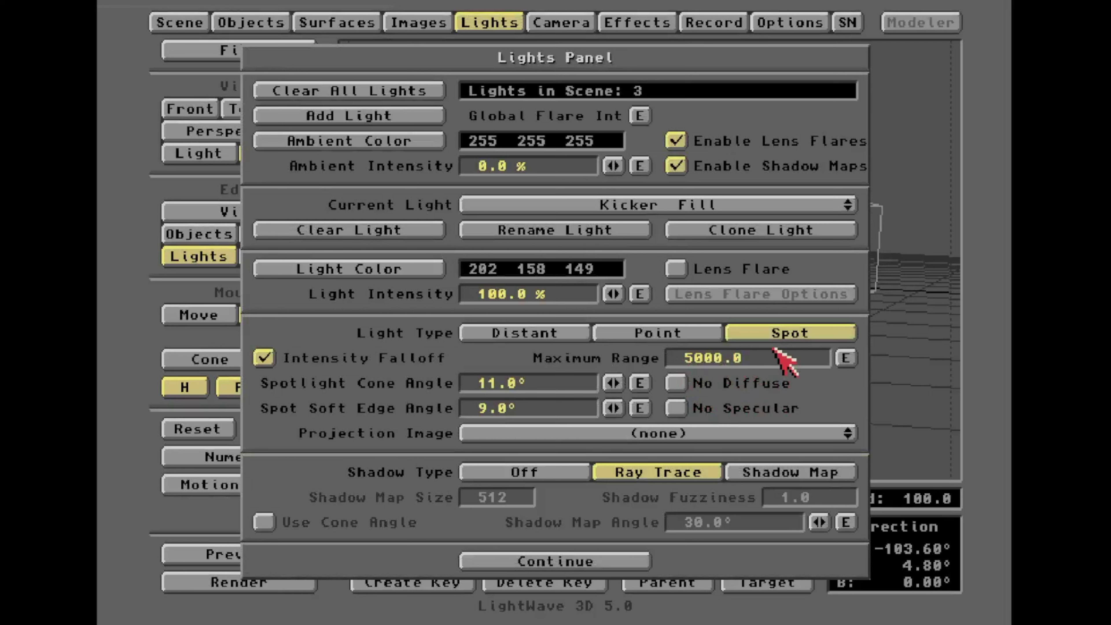
left_click(769, 358)
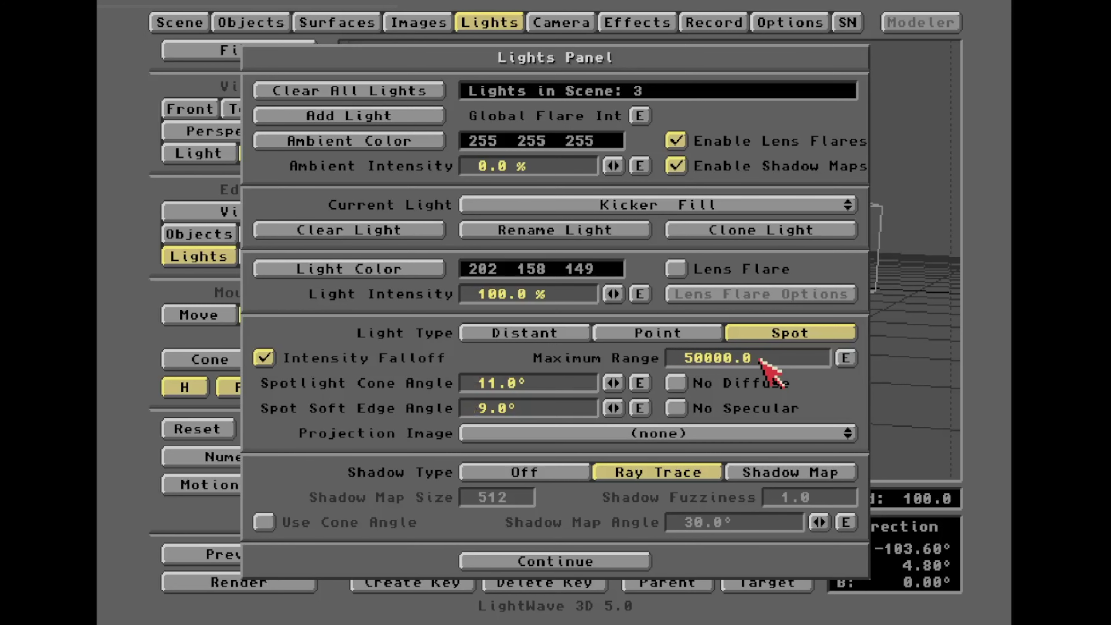
key("F9")
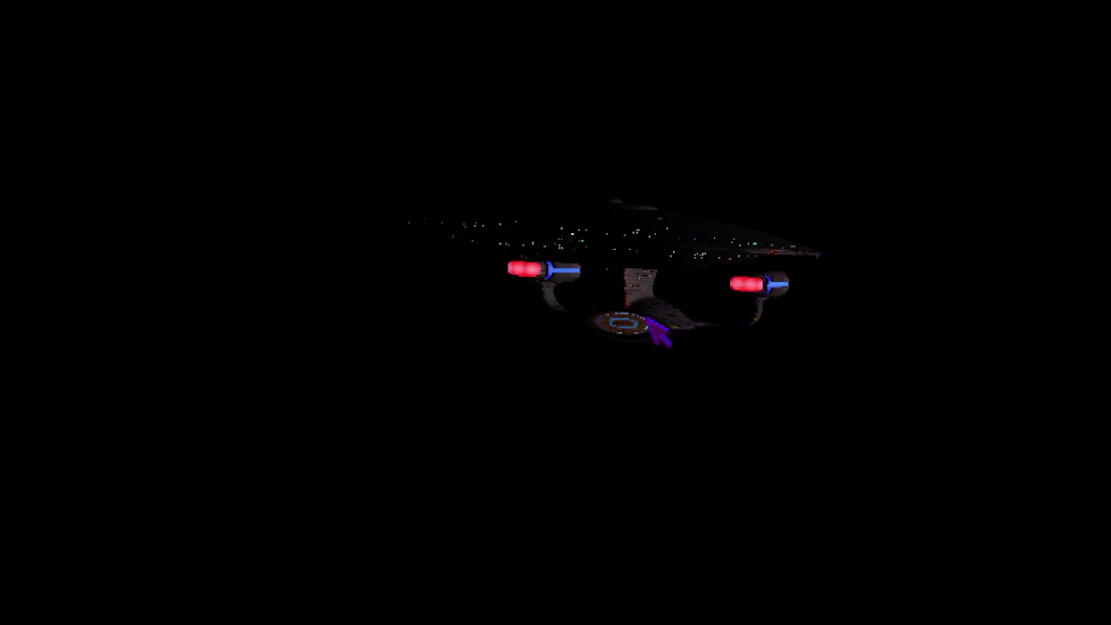
key("Escape")
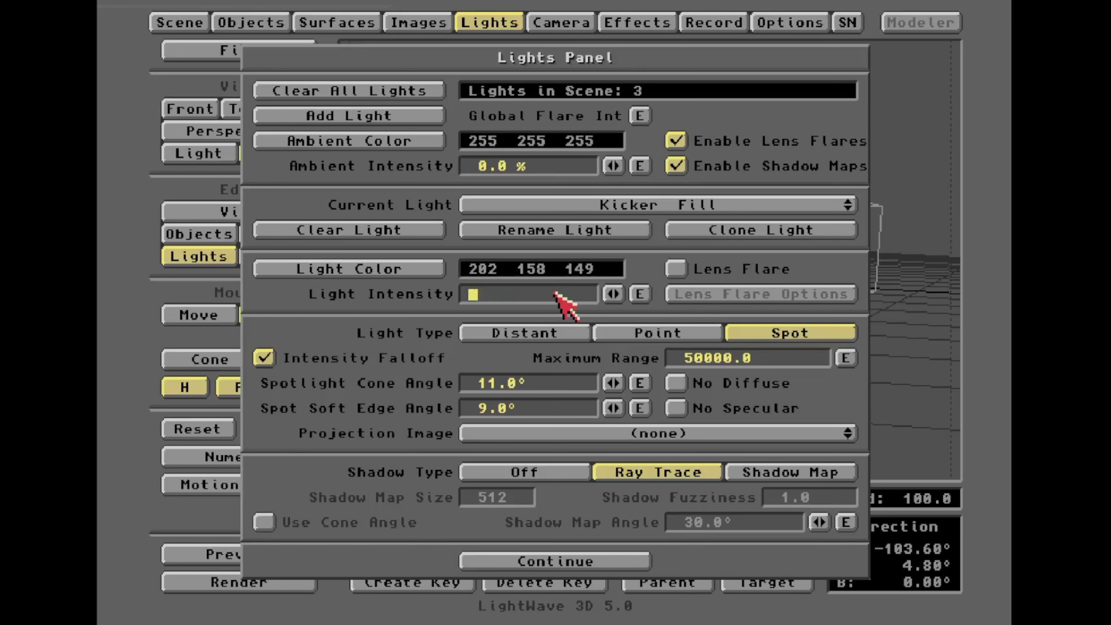
Step: Set the Kicker Fill light's intensity to 150% and test-render frame 61 again
key("Return")
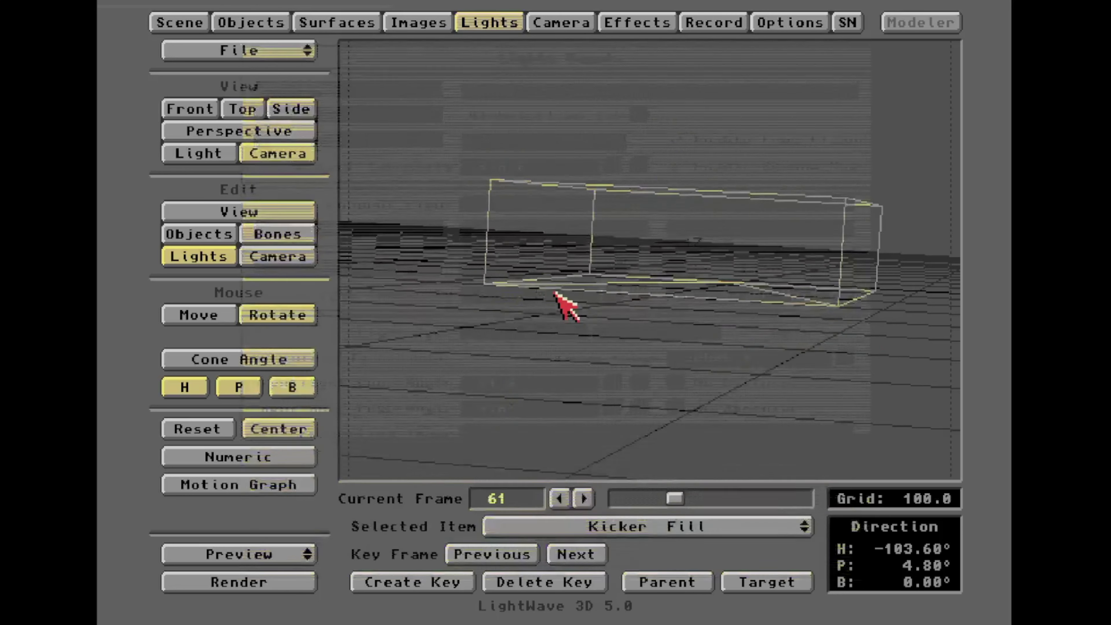
key("F9")
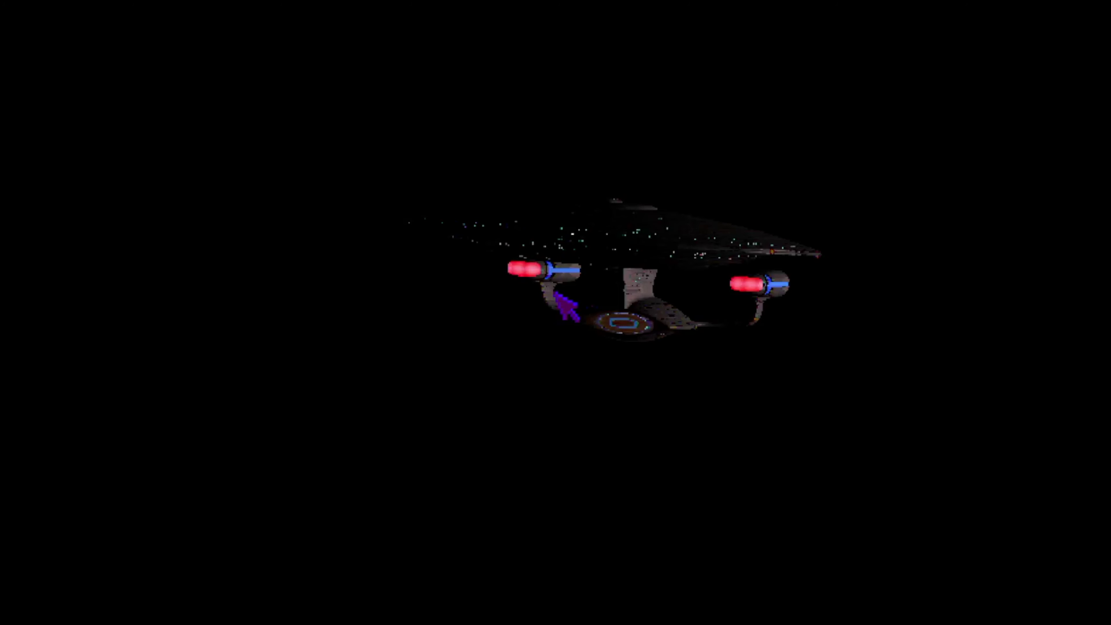
key("Escape")
key("Escape")
key("p")
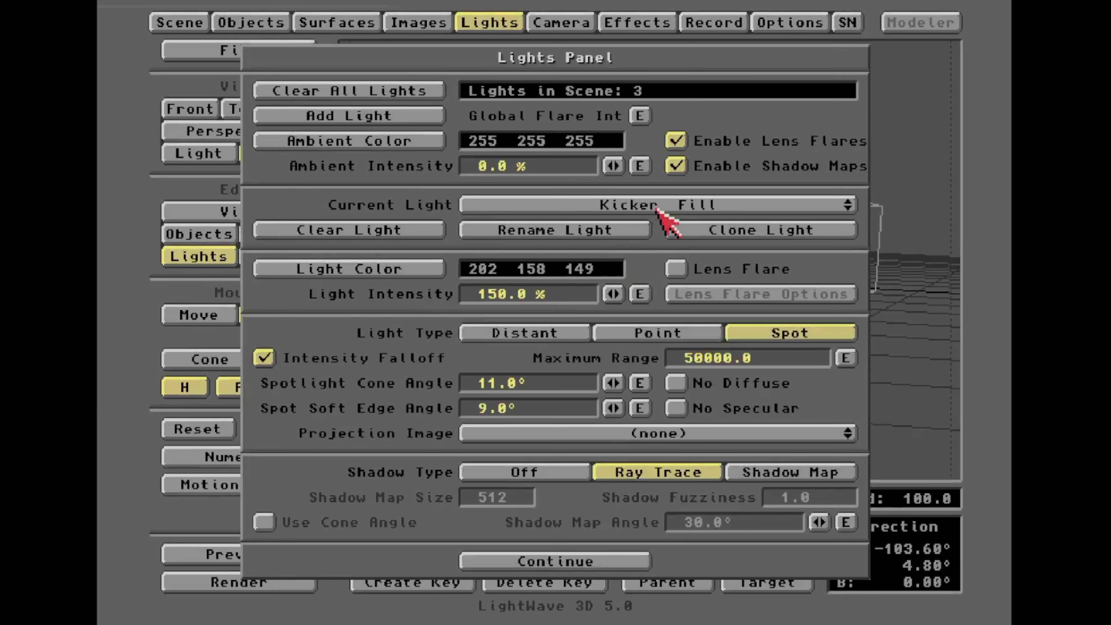
Step: Set the Kicker Fill light's color to RGB 147, 158, 207 and its intensity to 200%, test-rendering the result
left_click(419, 269)
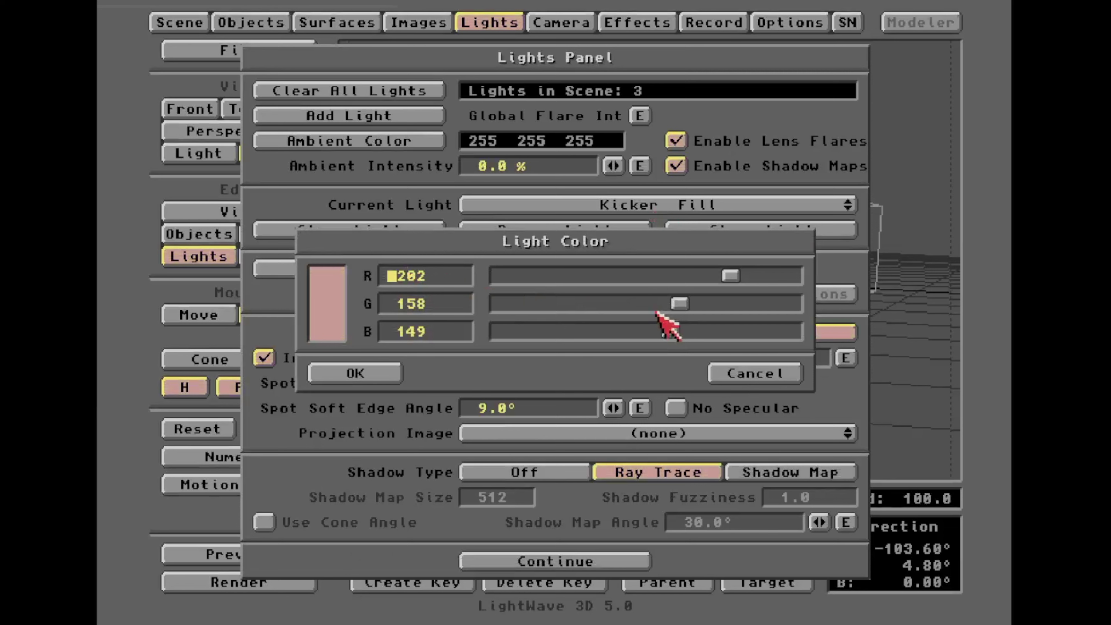
left_click_drag(668, 331, 736, 331)
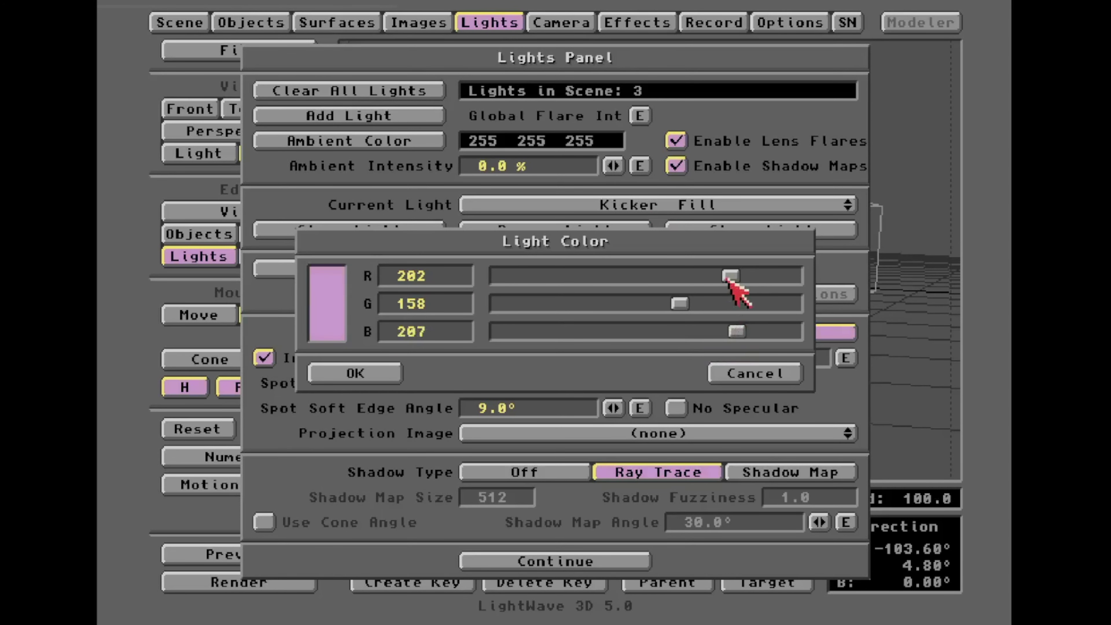
left_click_drag(727, 277, 666, 274)
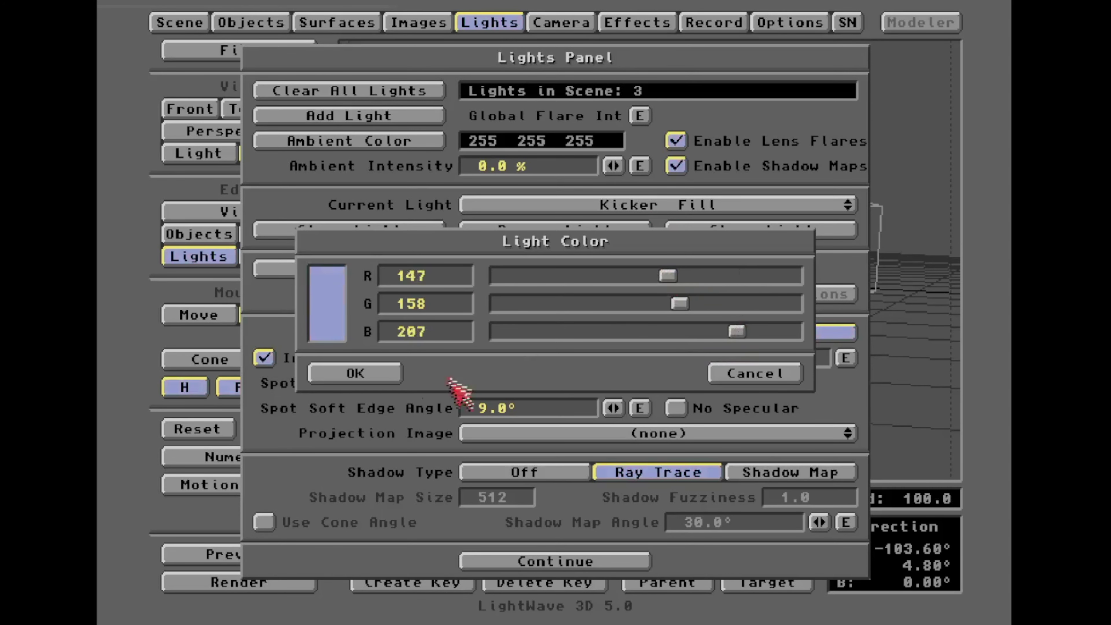
left_click(375, 371)
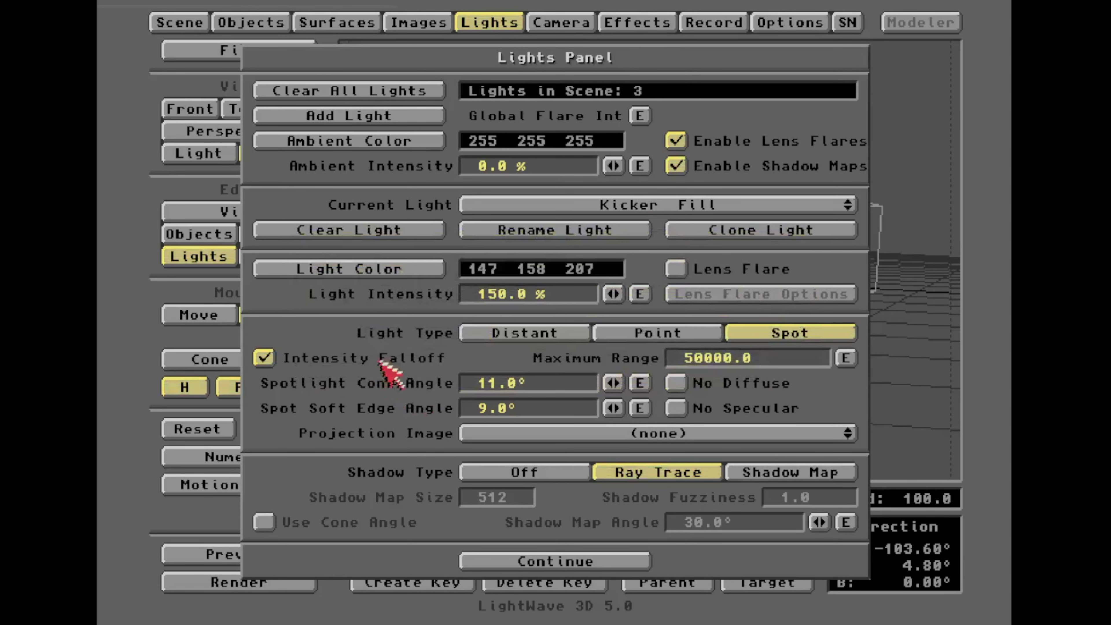
left_click(570, 291)
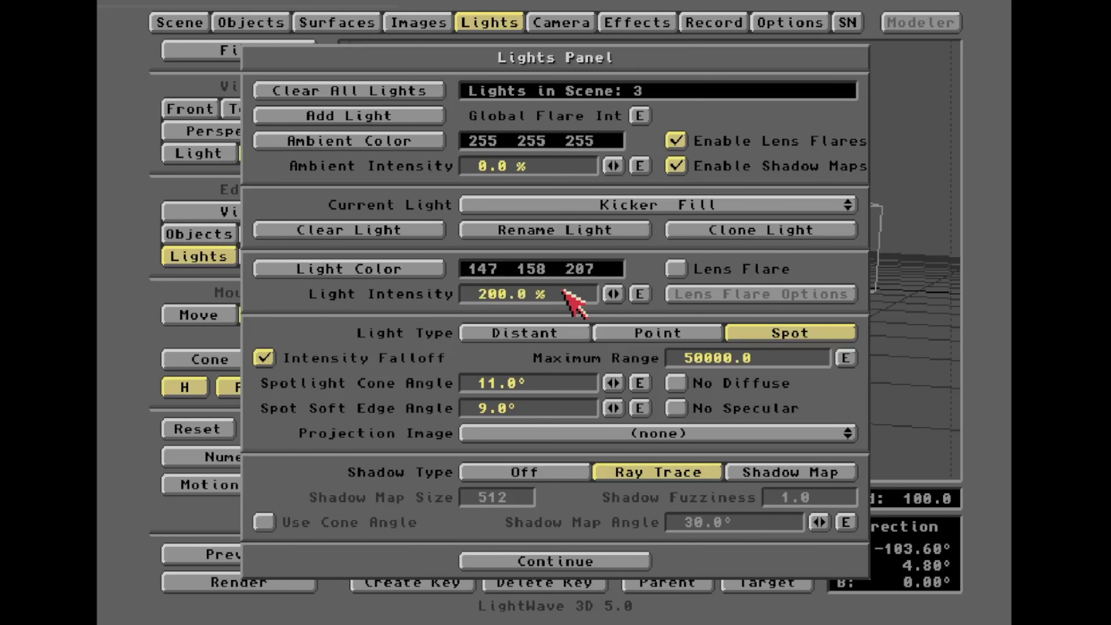
key("F9")
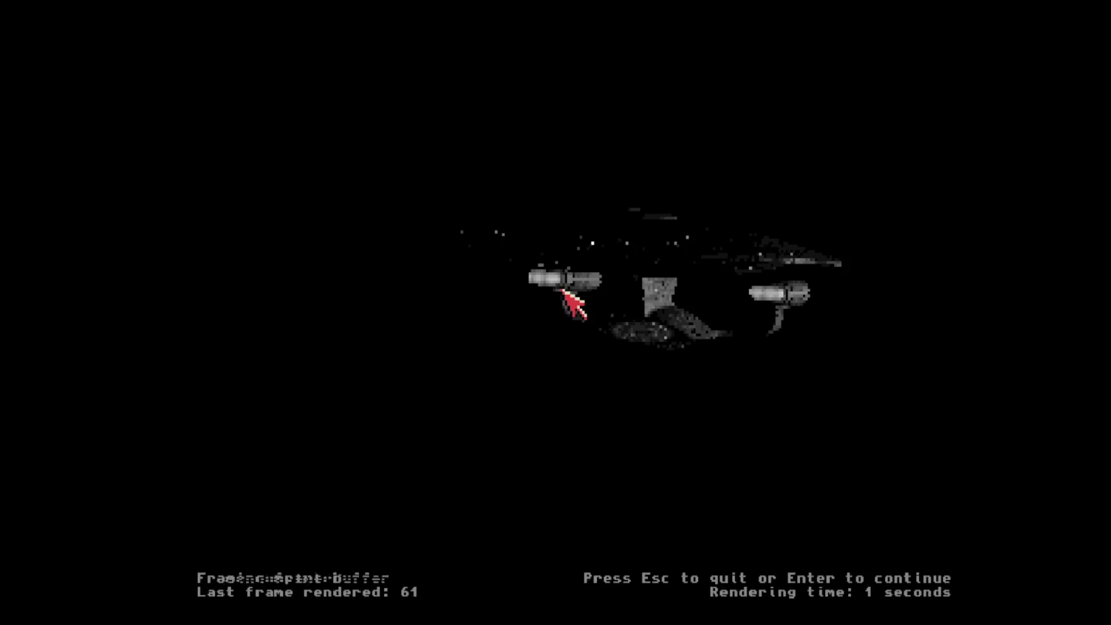
key("Escape")
Step: Change the Kicker Fill light's color to RGB 160, 181, 207 and test-render frame 61
left_click(414, 272)
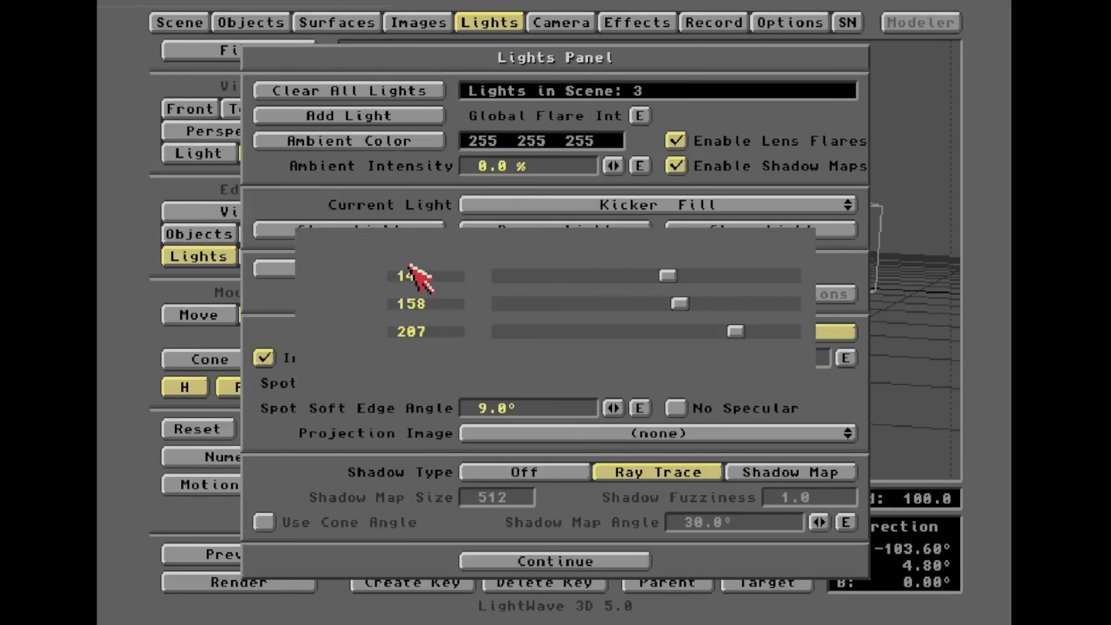
left_click_drag(679, 303, 707, 303)
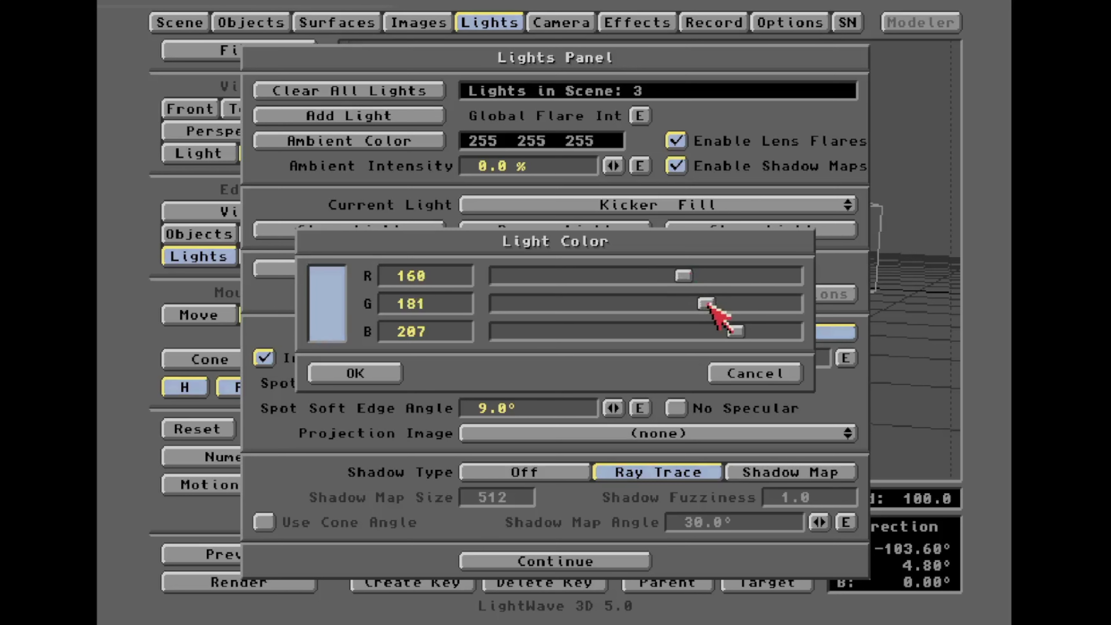
left_click(355, 373)
key("F9")
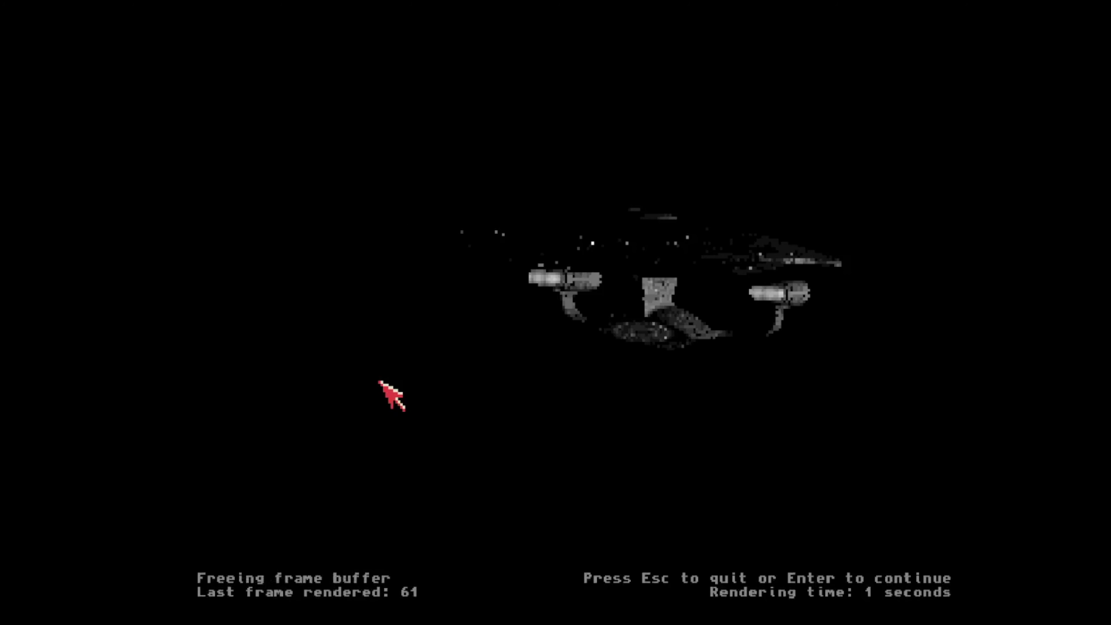
key("Escape")
Step: Set the intensity of the distant light named Light to 100% and test-render frame 61
mouse_move(636, 199)
left_mouse_down()
mouse_move(650, 208)
mouse_move(643, 218)
left_mouse_up()
left_click_drag(612, 287, 638, 287)
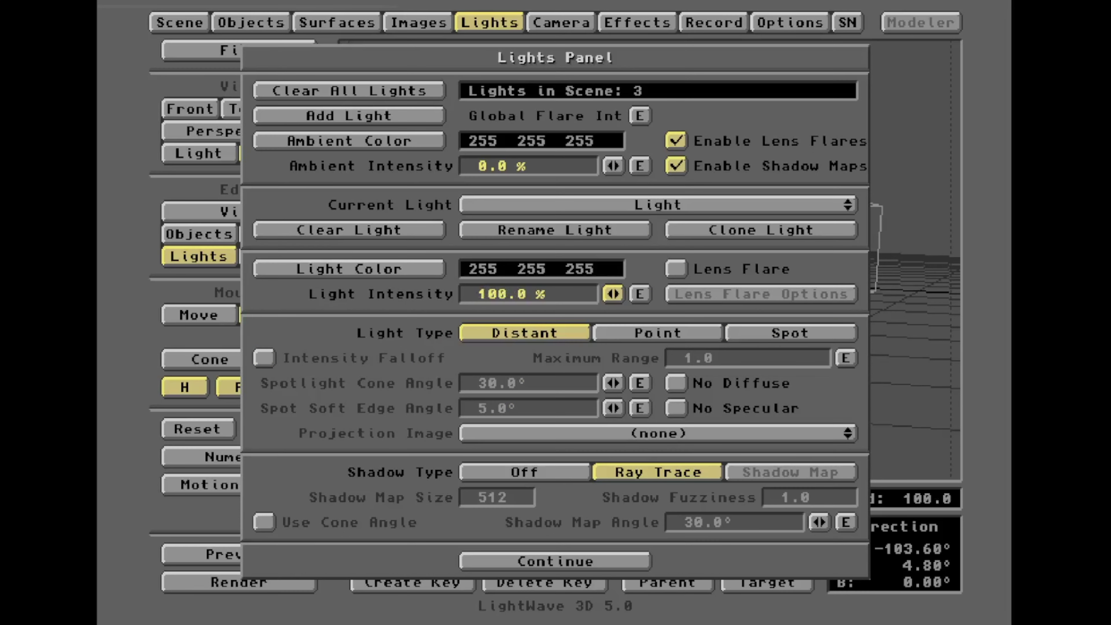
key("F9")
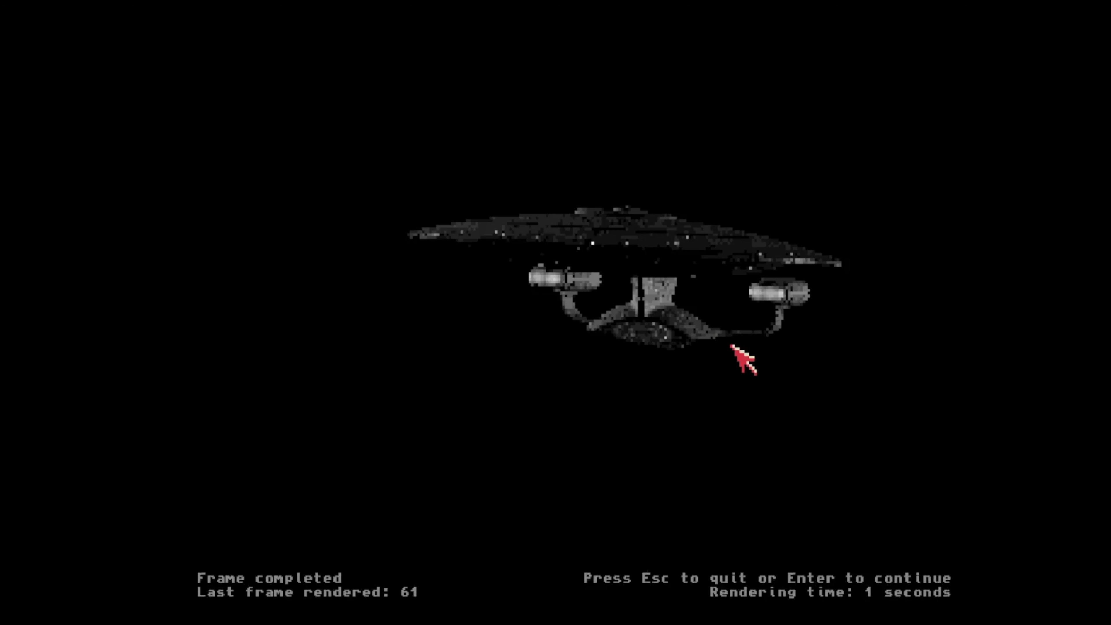
key("Escape")
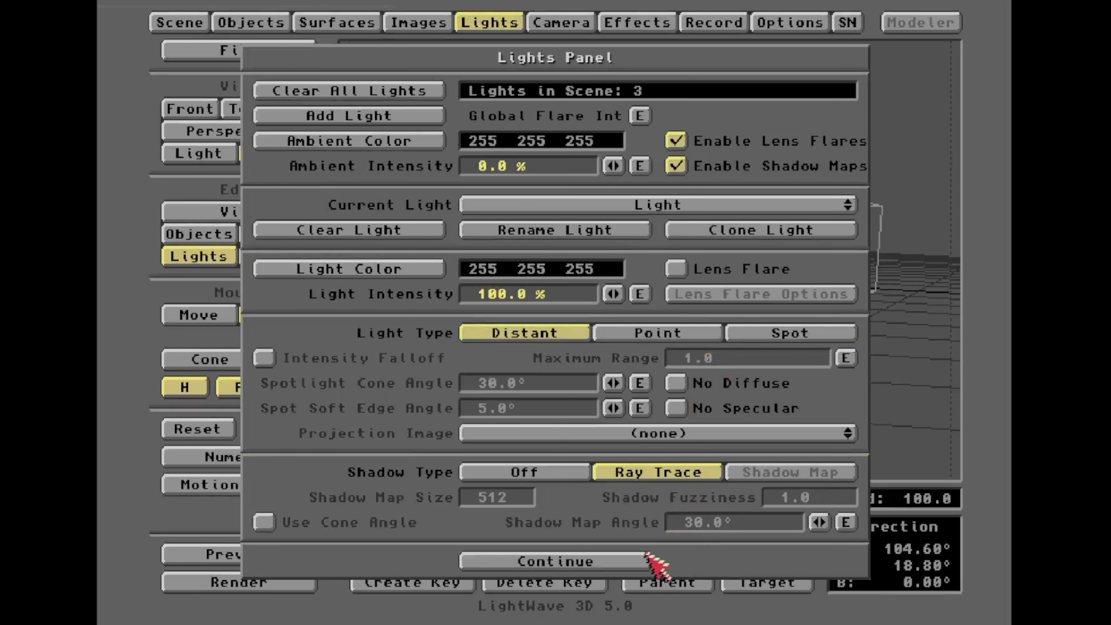
Step: Select the Kicker Fill light in the light view and move it to about X 16224, Y 708, Z 9985
left_click(629, 561)
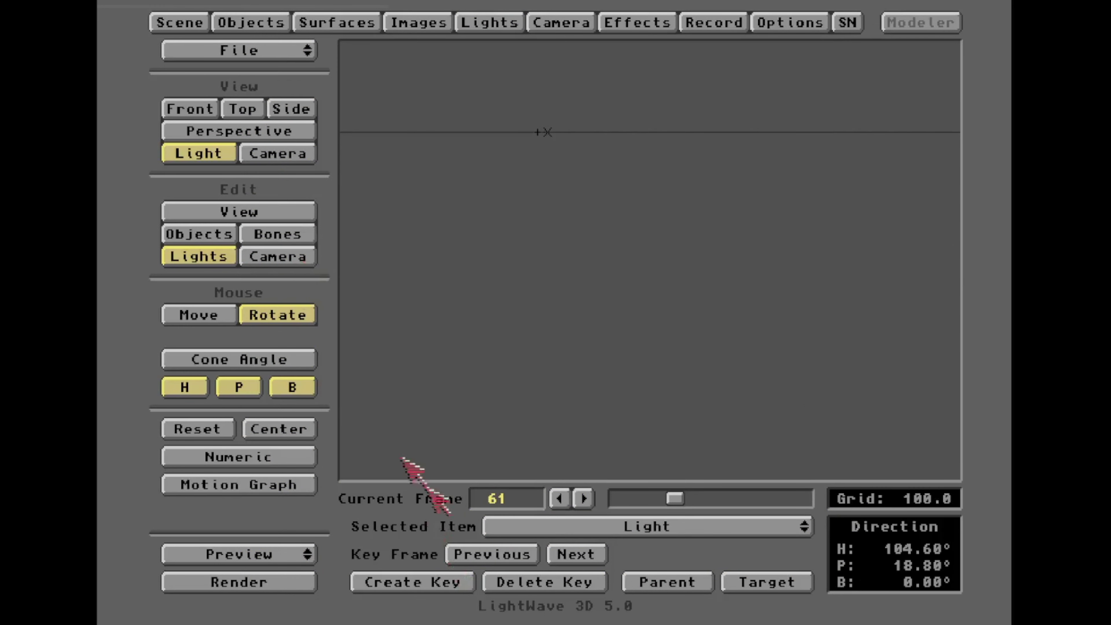
mouse_move(547, 528)
left_mouse_down()
mouse_move(560, 549)
mouse_move(554, 523)
left_mouse_up()
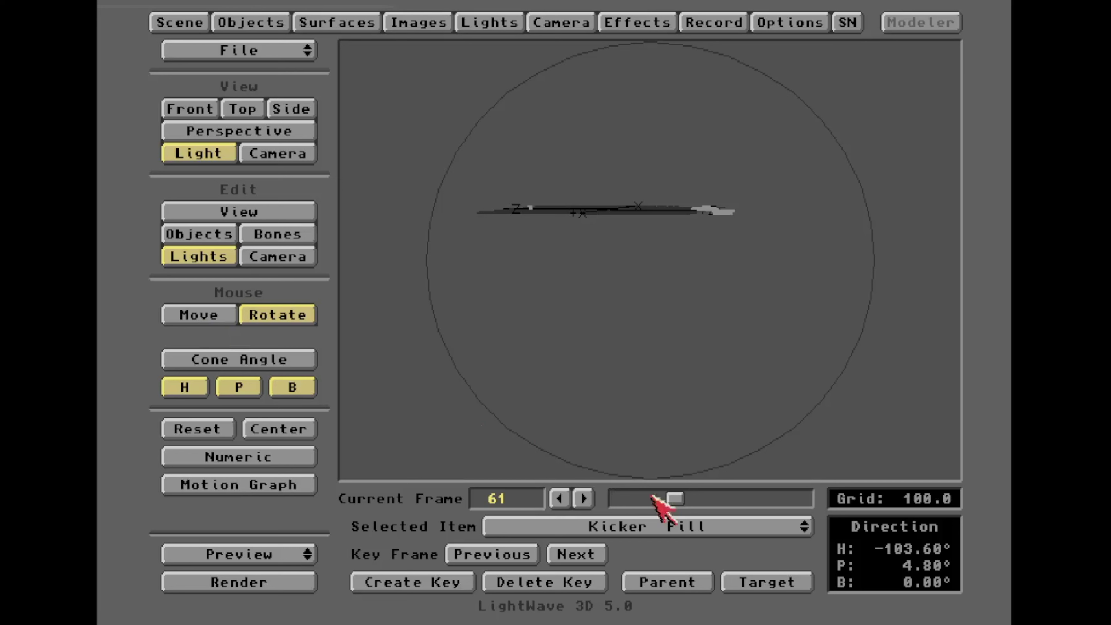
left_click(224, 309)
left_click_drag(509, 342, 486, 324)
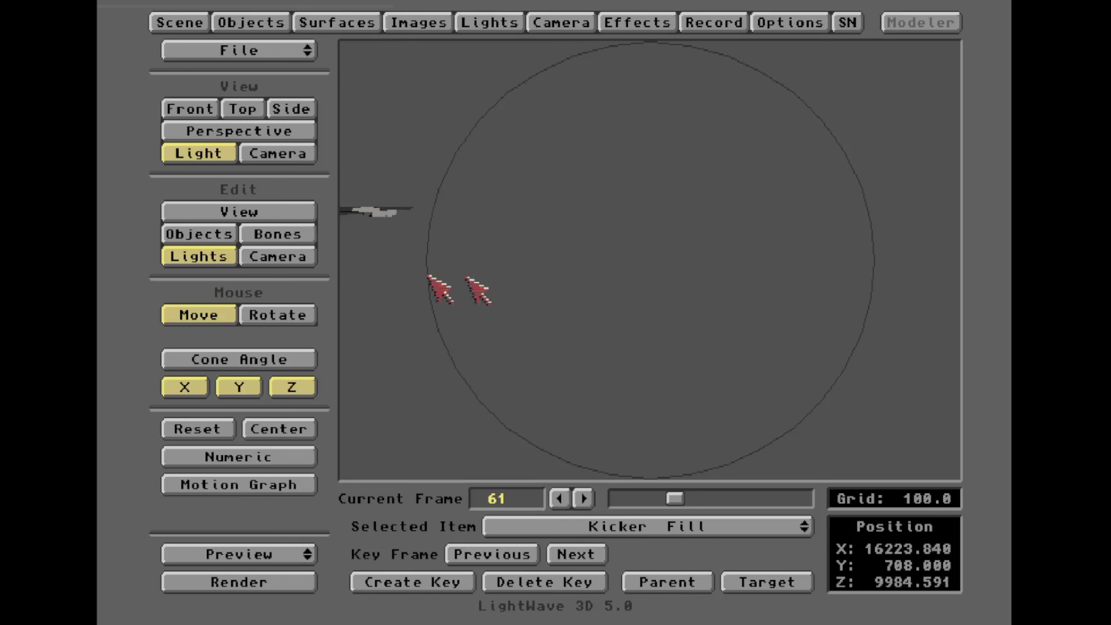
Step: Aim the Kicker Fill light back at the ship with heading -121.20° and pitch 3.60°, and key it at frame 61
left_click(306, 310)
left_click_drag(569, 301, 595, 303)
key("Return")
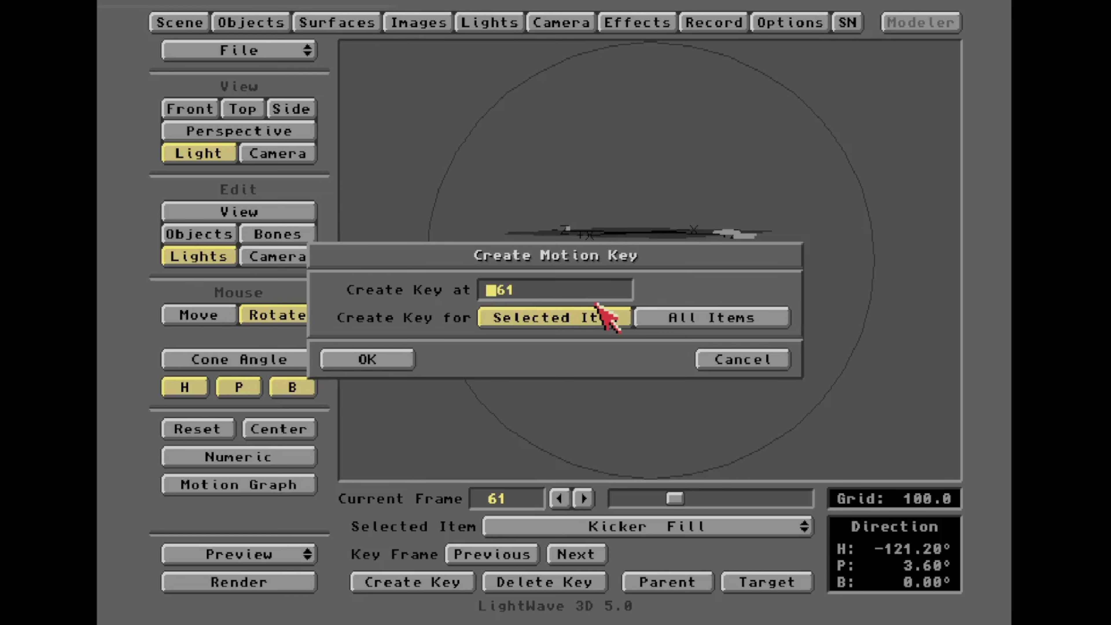
key("Return")
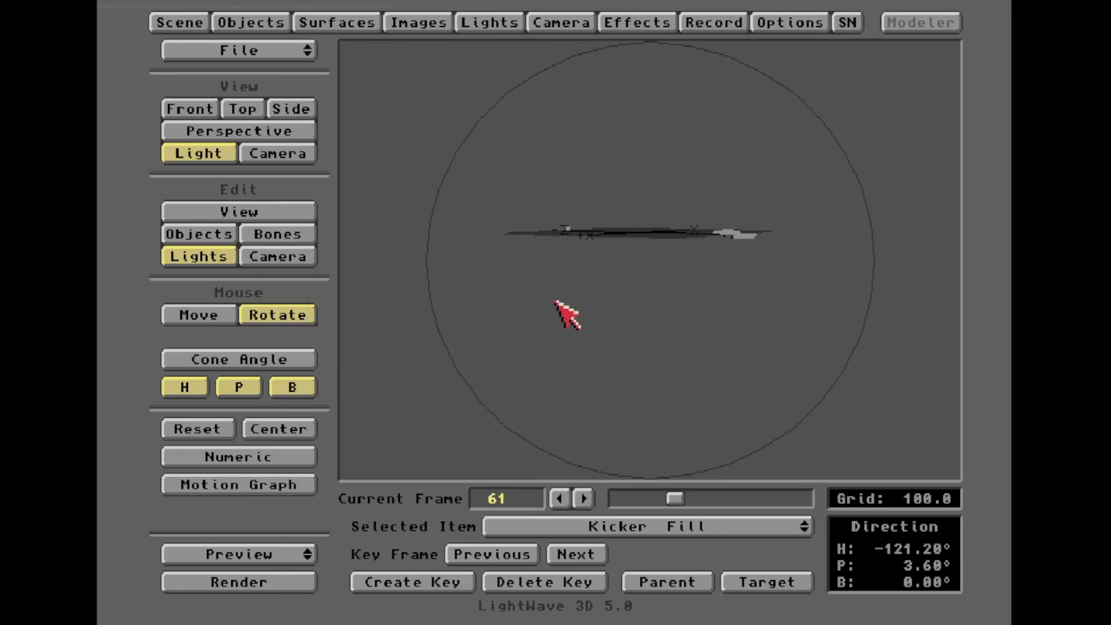
Step: Go to frame 82 in the camera view, set the distant light named Light to 0% intensity and test-render
left_click_drag(668, 502, 690, 498)
key("6")
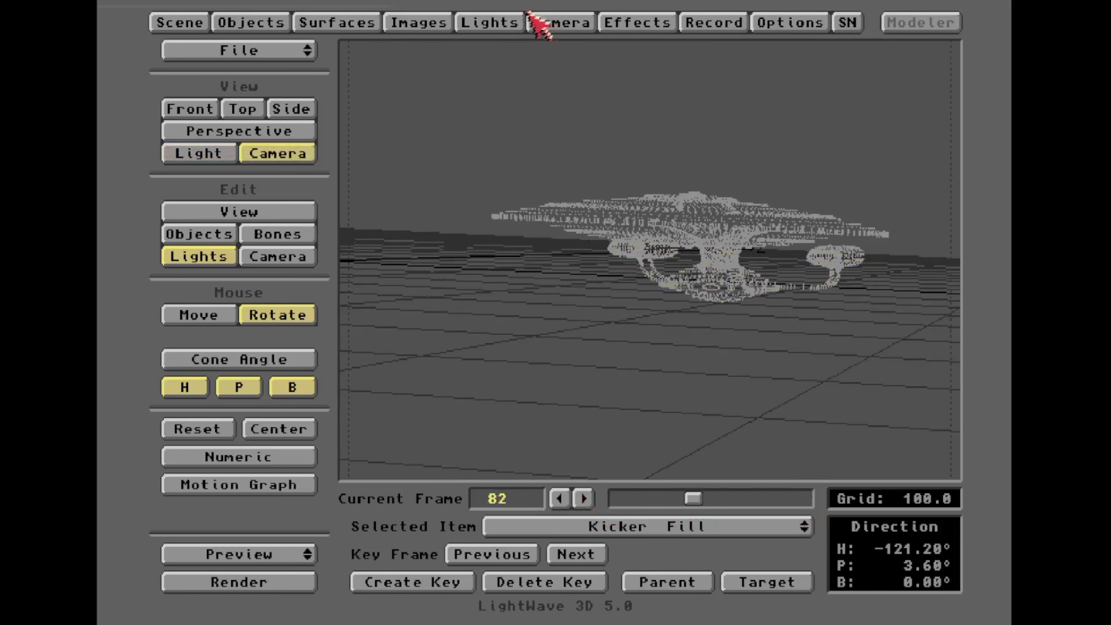
left_click(503, 22)
left_click_drag(647, 198, 652, 215)
left_click_drag(616, 290, 569, 291)
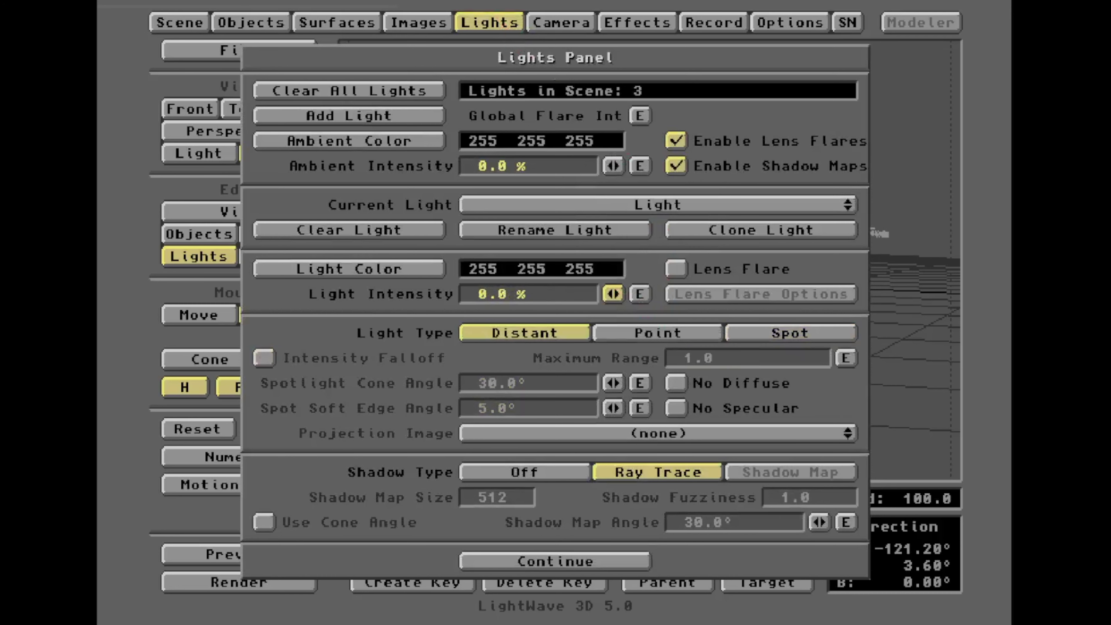
key("F9")
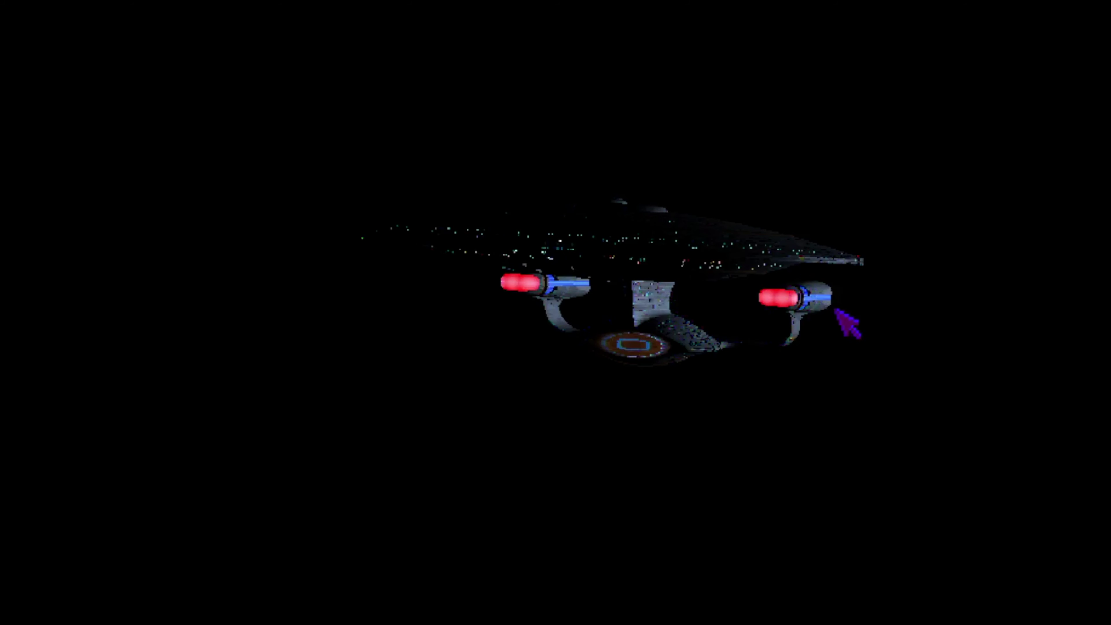
left_click(744, 303)
key("Escape")
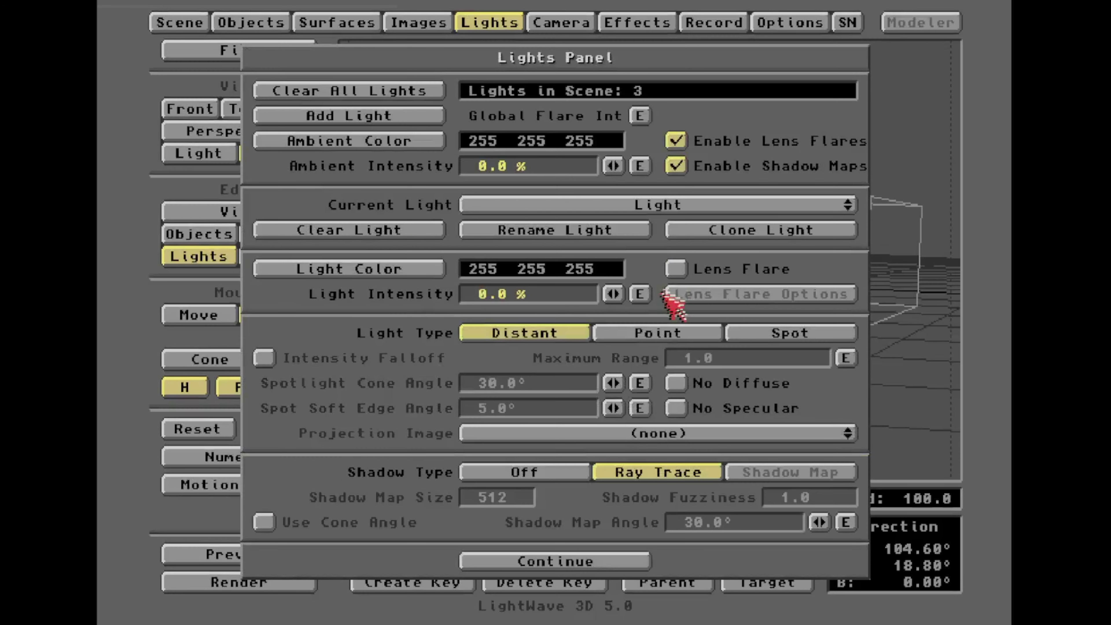
Step: Lower the Kicker Fill light's intensity to about 92%, test-rendering frame 82 along the way
left_click(664, 206)
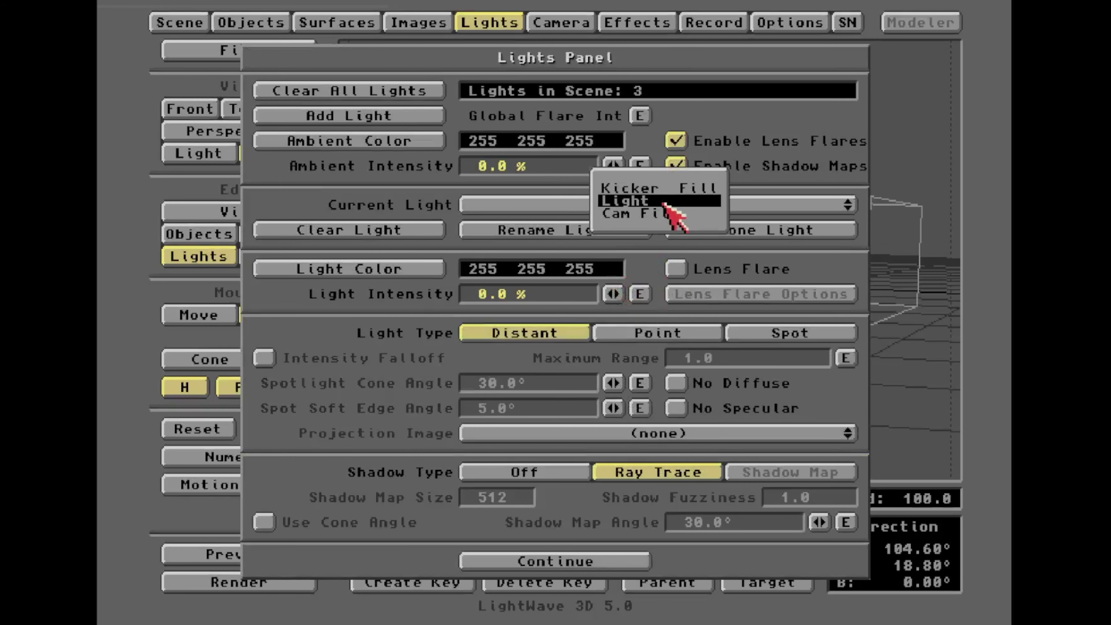
left_click(676, 189)
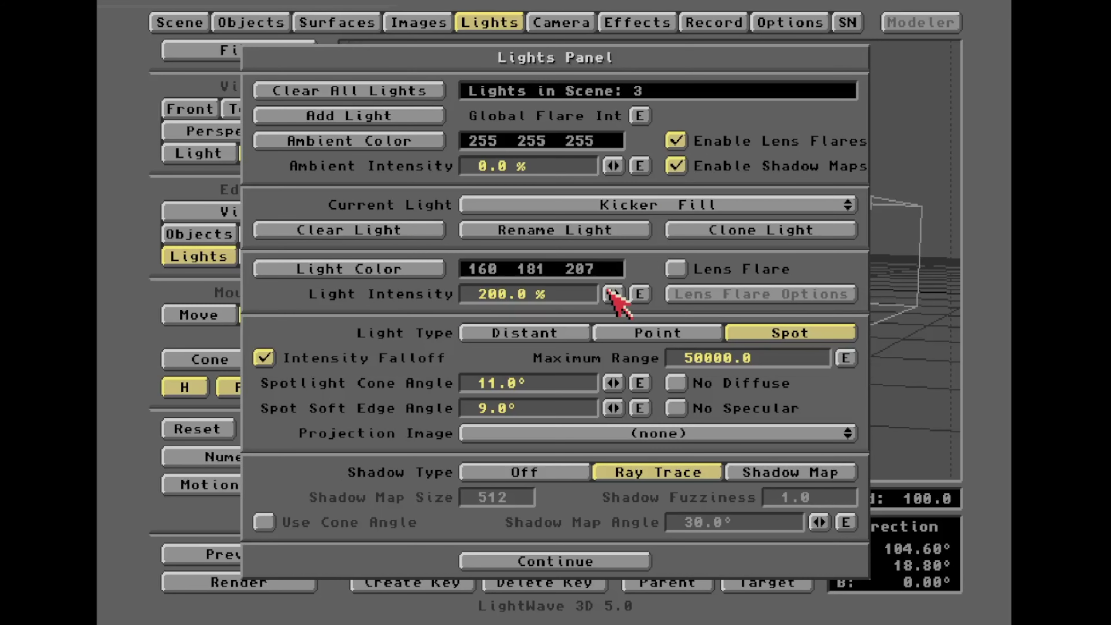
key("F9")
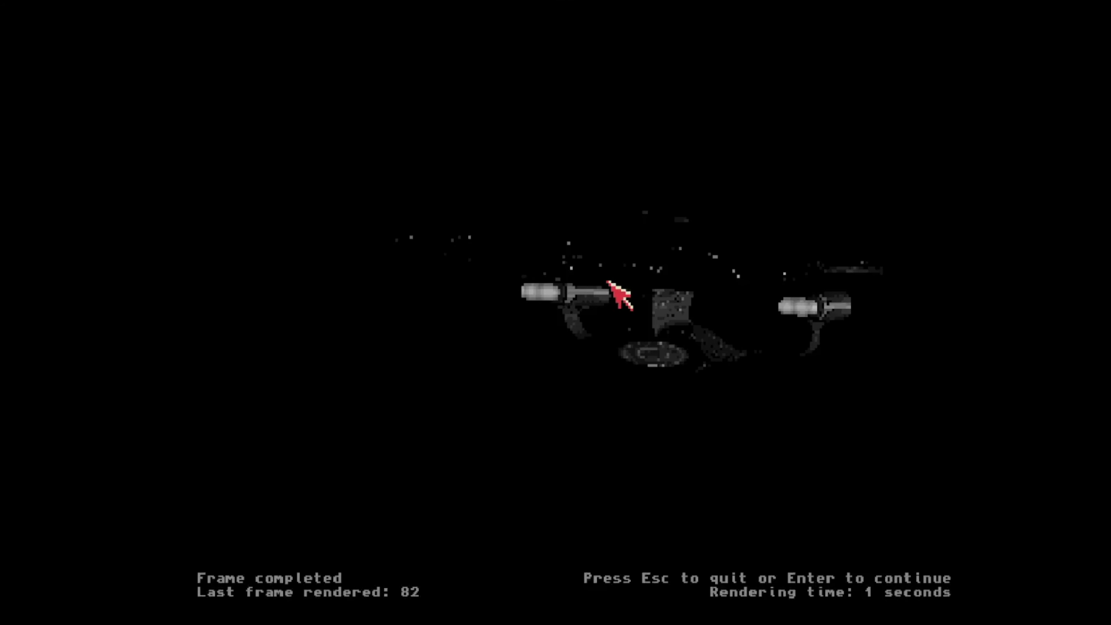
key("Escape")
key("l")
left_click_drag(613, 294, 606, 294)
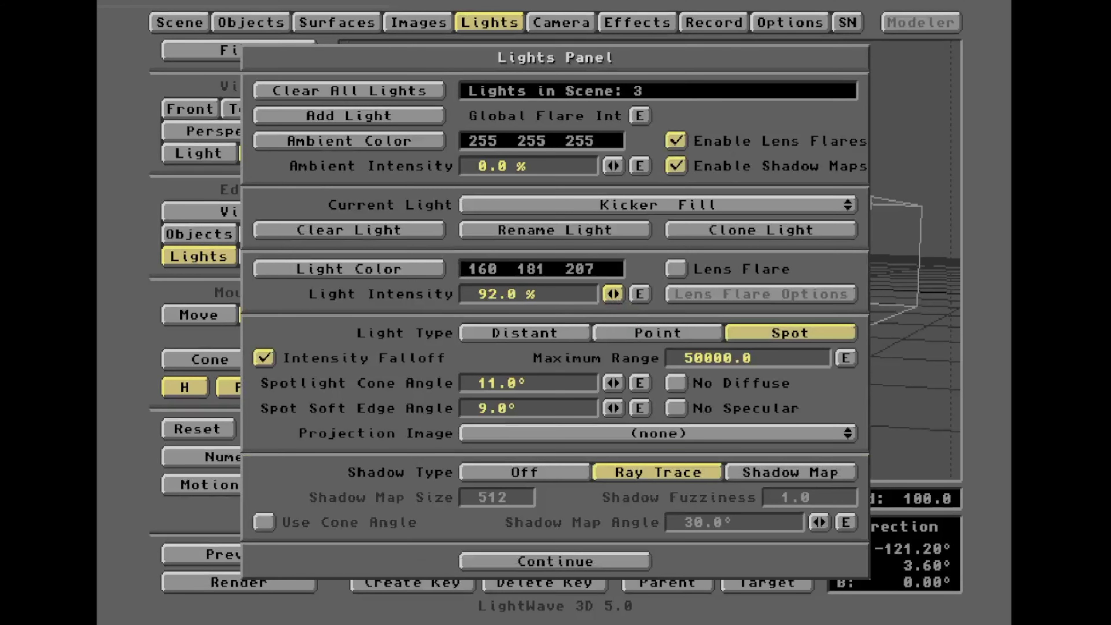
Step: Raise the distant light named Light's intensity, set Cam Fill's intensity to 40% and test-render frame 82
left_click_drag(640, 208, 640, 219)
left_click_drag(612, 293, 618, 288)
left_click_drag(623, 204, 634, 219)
left_click_drag(612, 294, 615, 292)
key("F9")
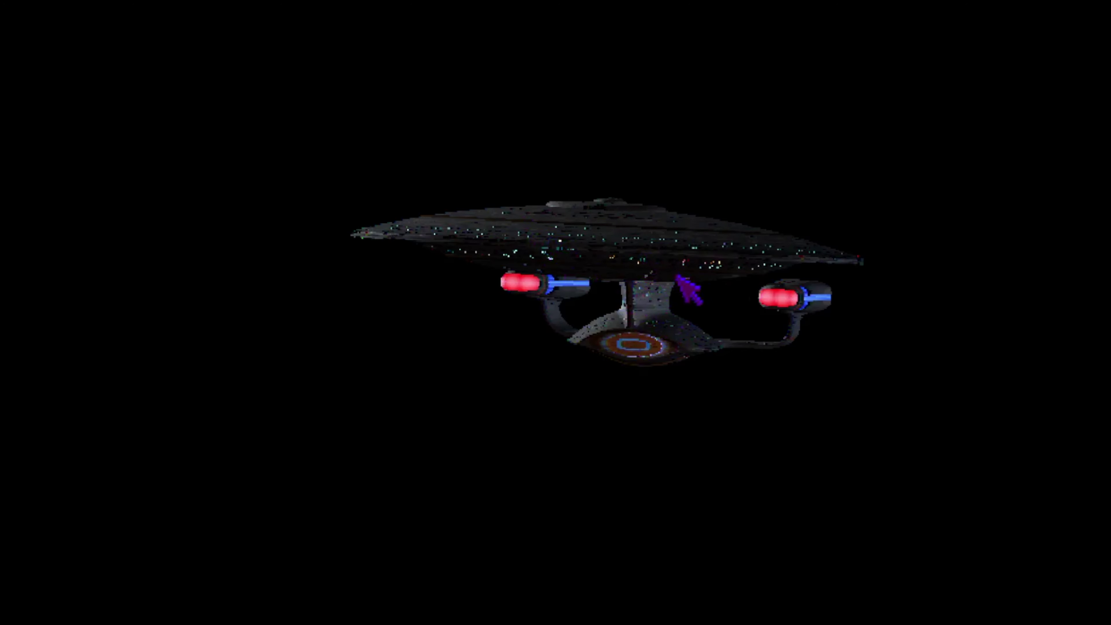
key("Escape")
key("l")
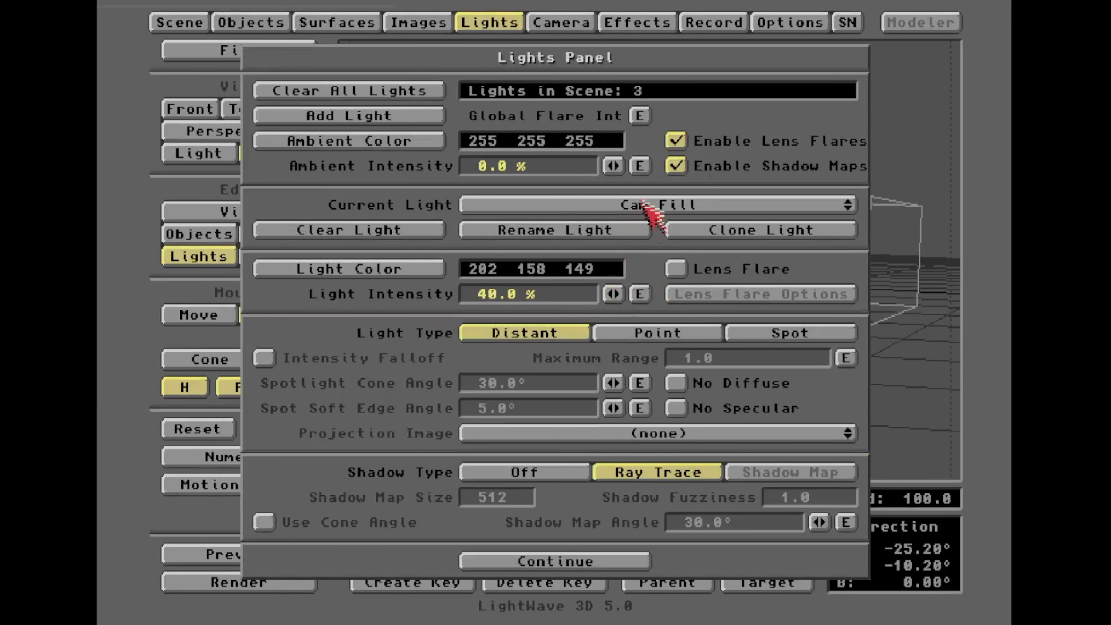
Step: Lower the Kicker Fill light's intensity in stages to 0%, test-rendering frame 82 along the way
left_click_drag(649, 208, 654, 184)
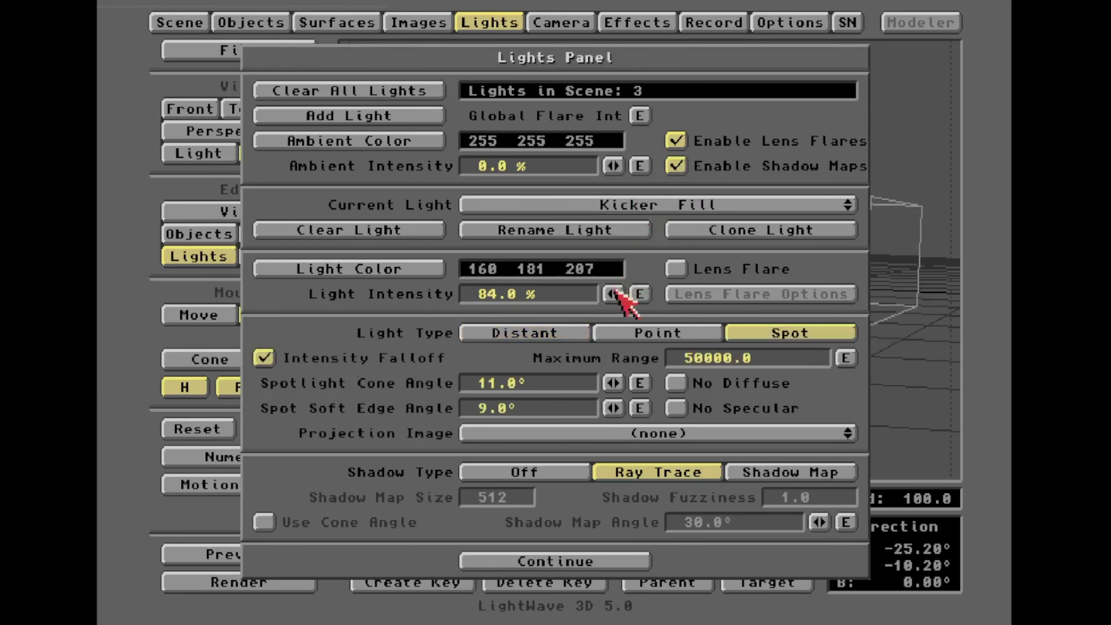
key("F9")
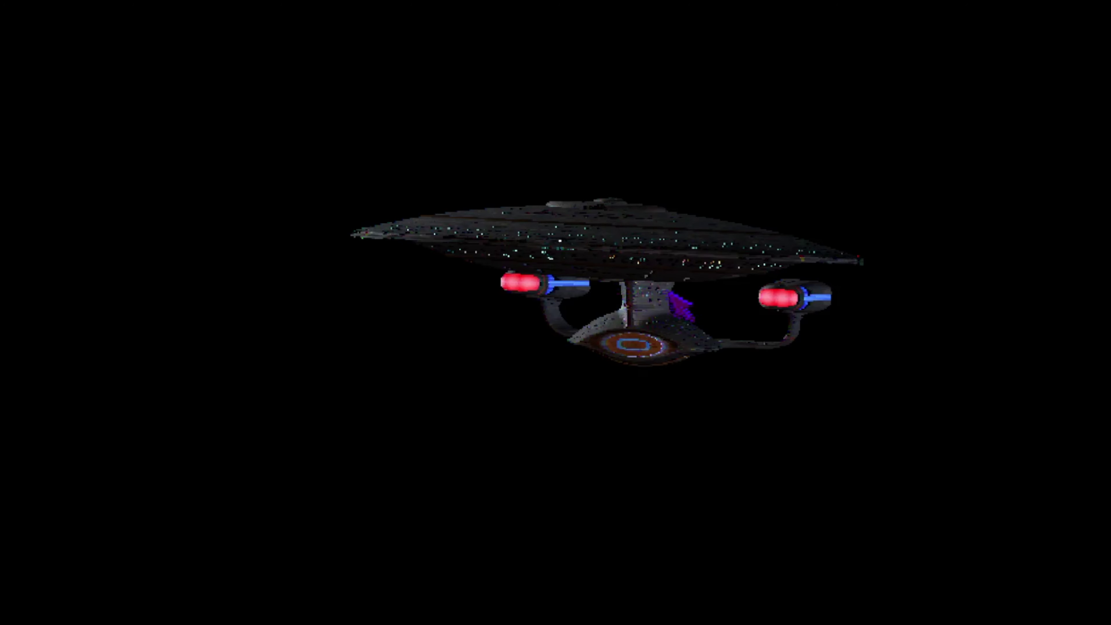
left_click(614, 289)
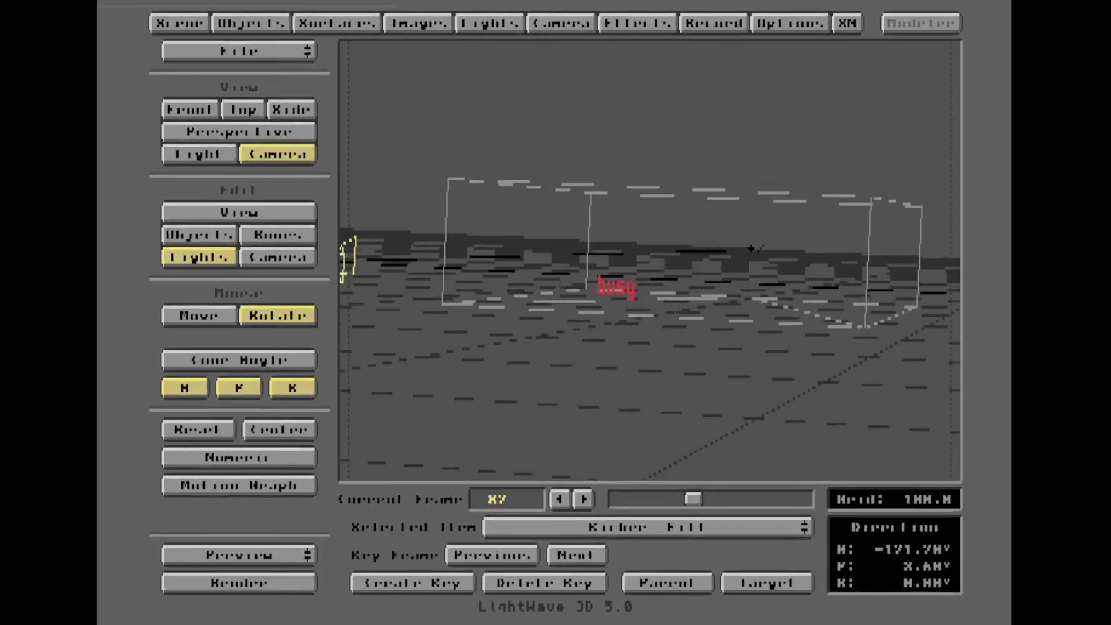
key("p")
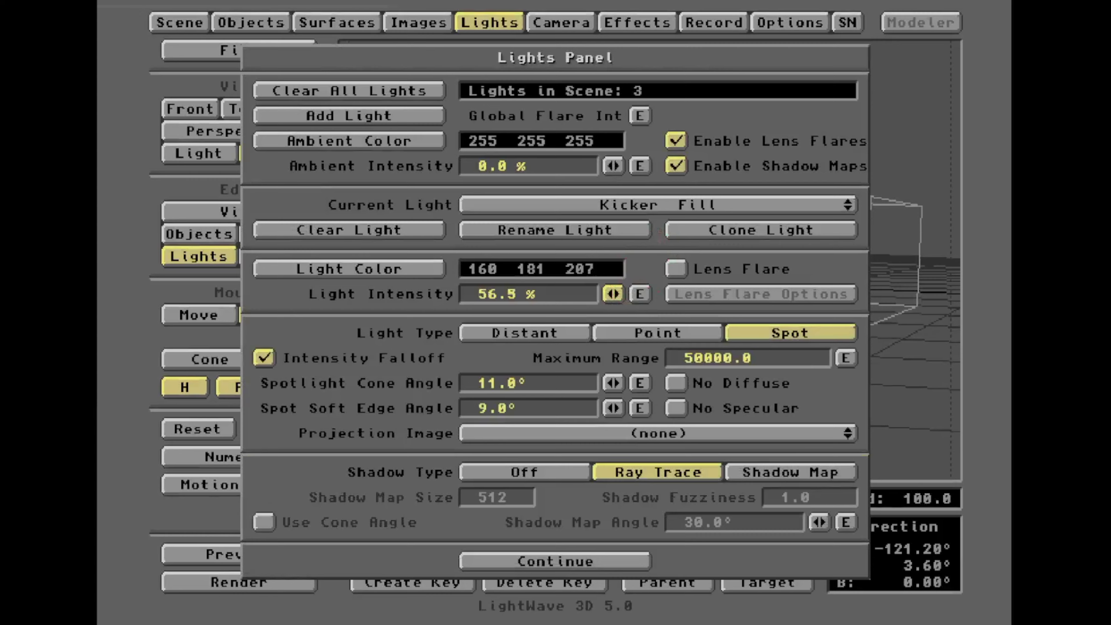
key("F9")
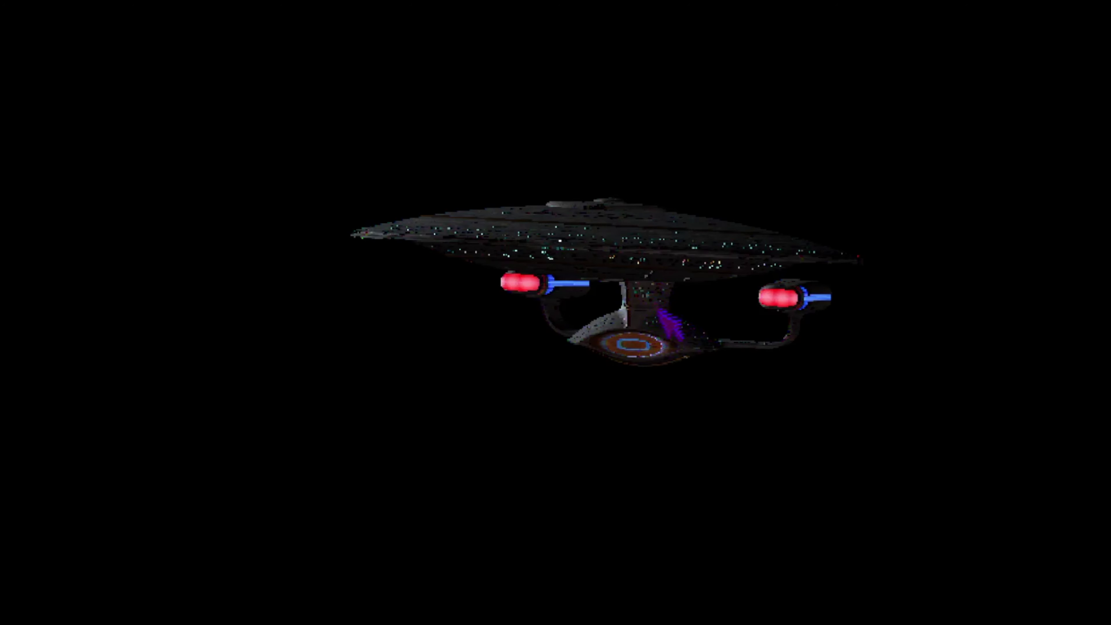
key("Escape")
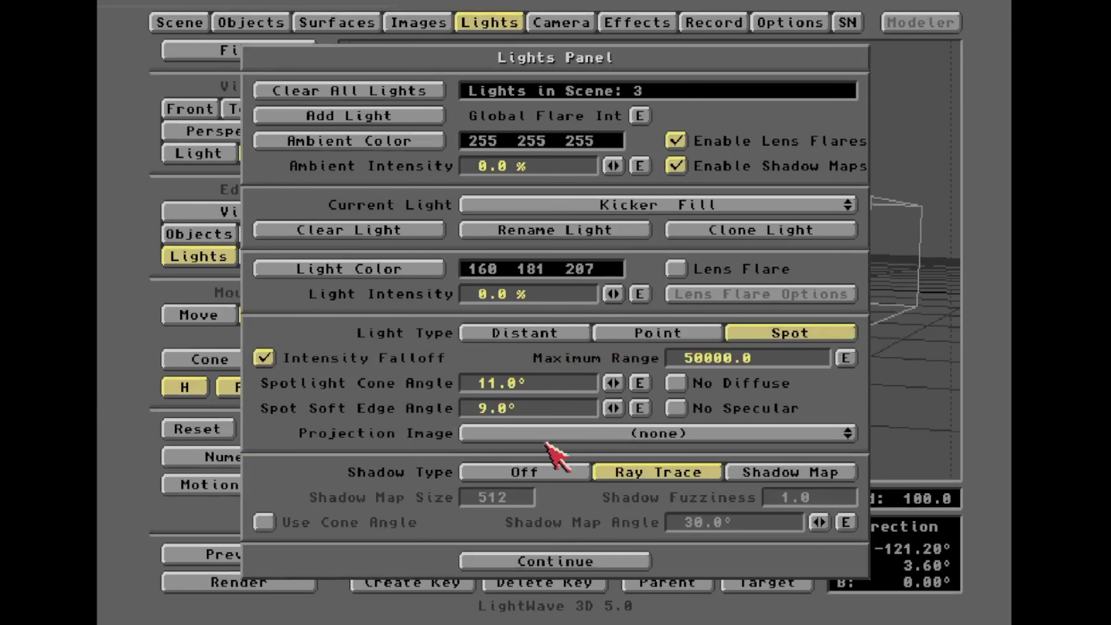
left_click(571, 564)
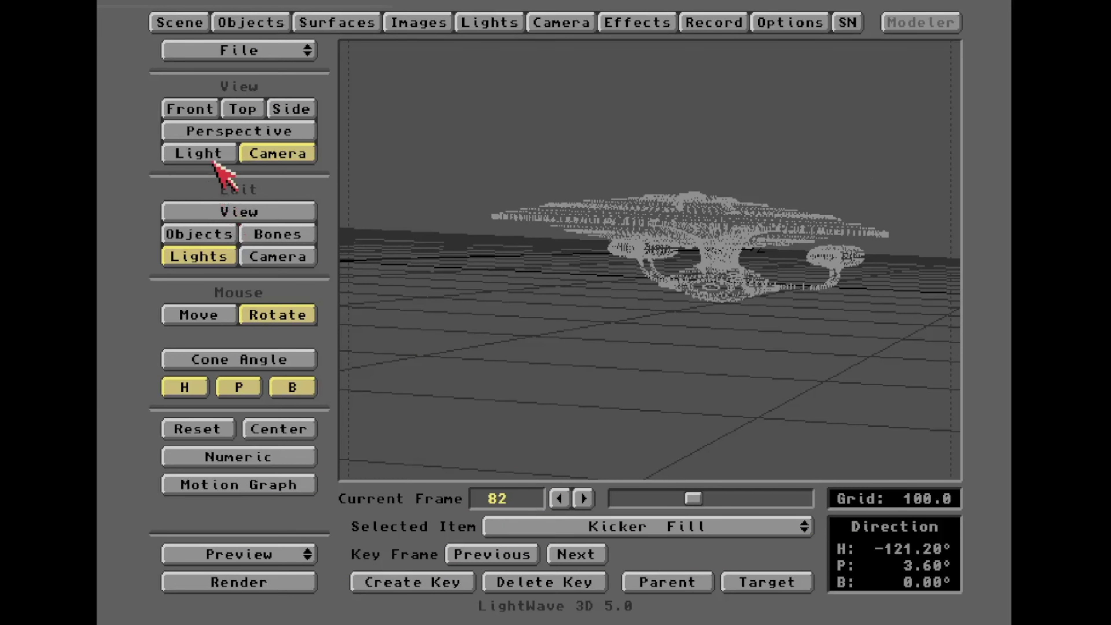
Step: Reposition the Cam Fill light, aim it down at the ship with heading -30.40° and pitch -46.60°, and key it at frame 0
left_click(528, 525)
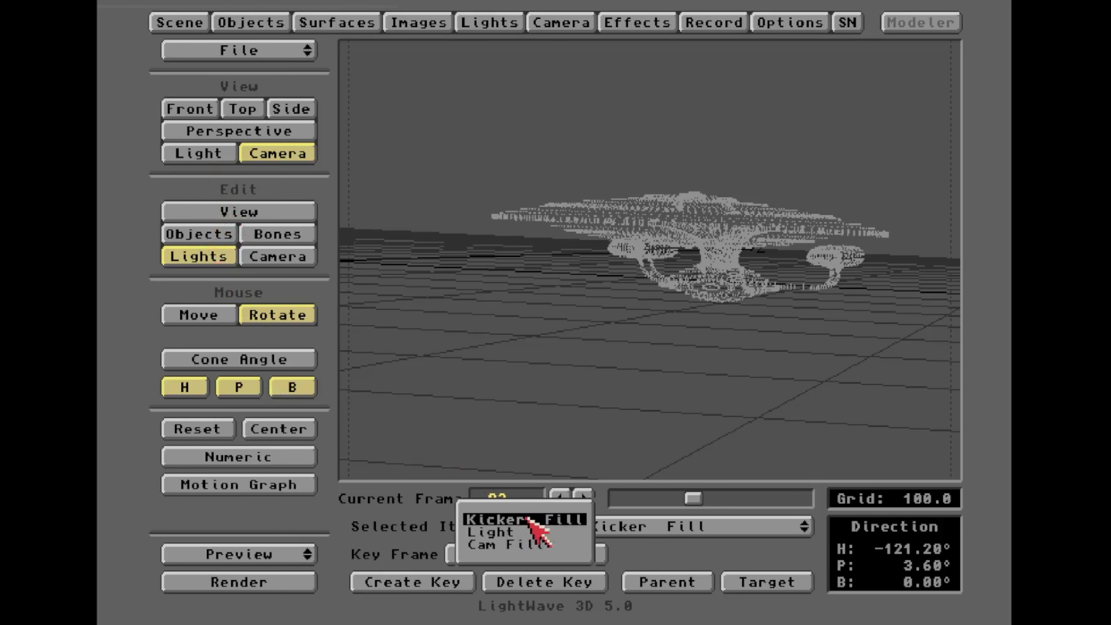
left_click(524, 544)
left_click(199, 153)
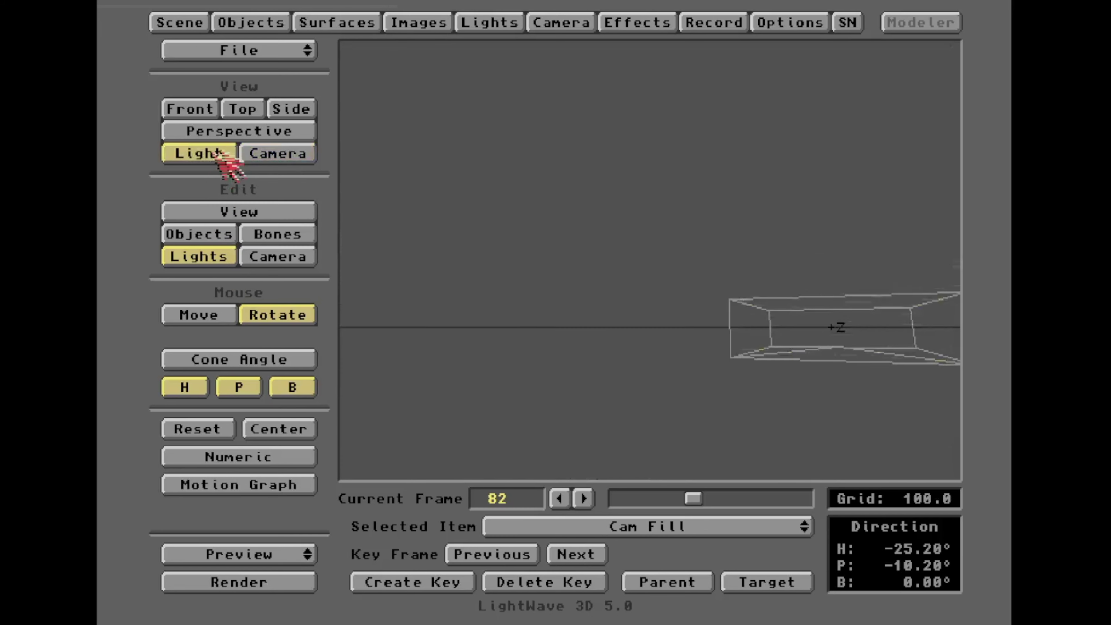
left_click(198, 316)
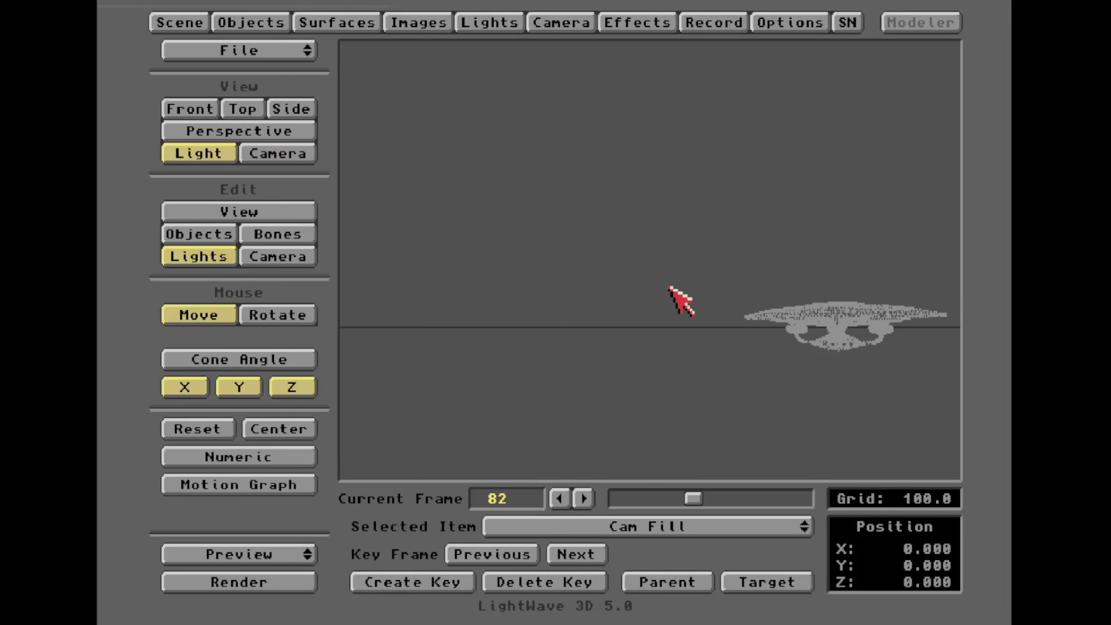
right_click_drag(665, 285, 665, 416)
left_click_drag(665, 286, 330, 248)
left_click(302, 315)
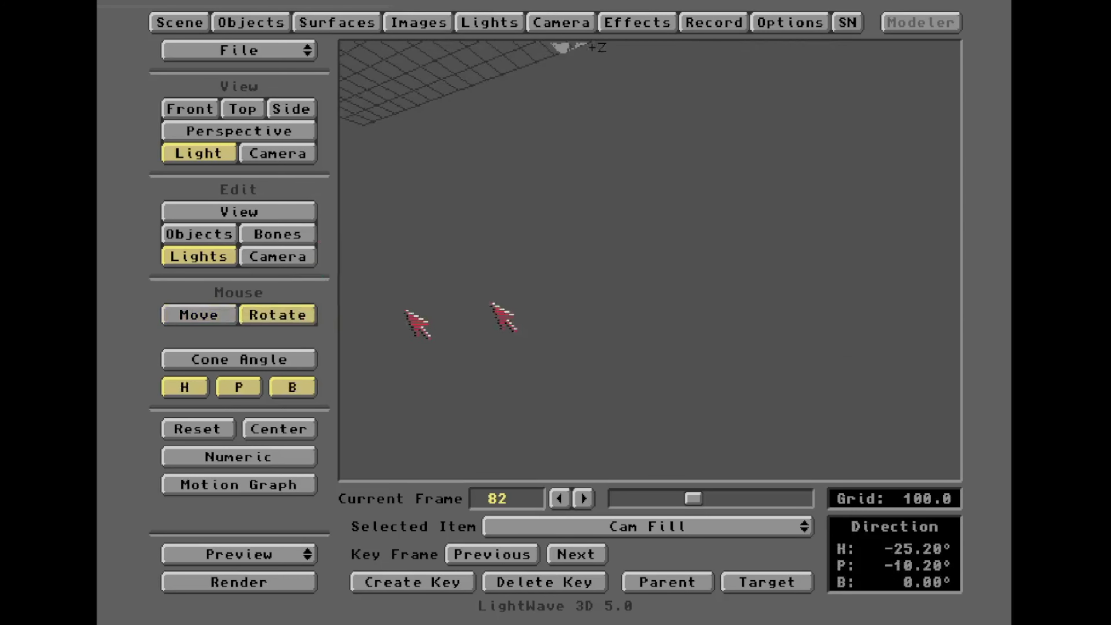
left_click_drag(503, 315, 500, 376)
key("Return")
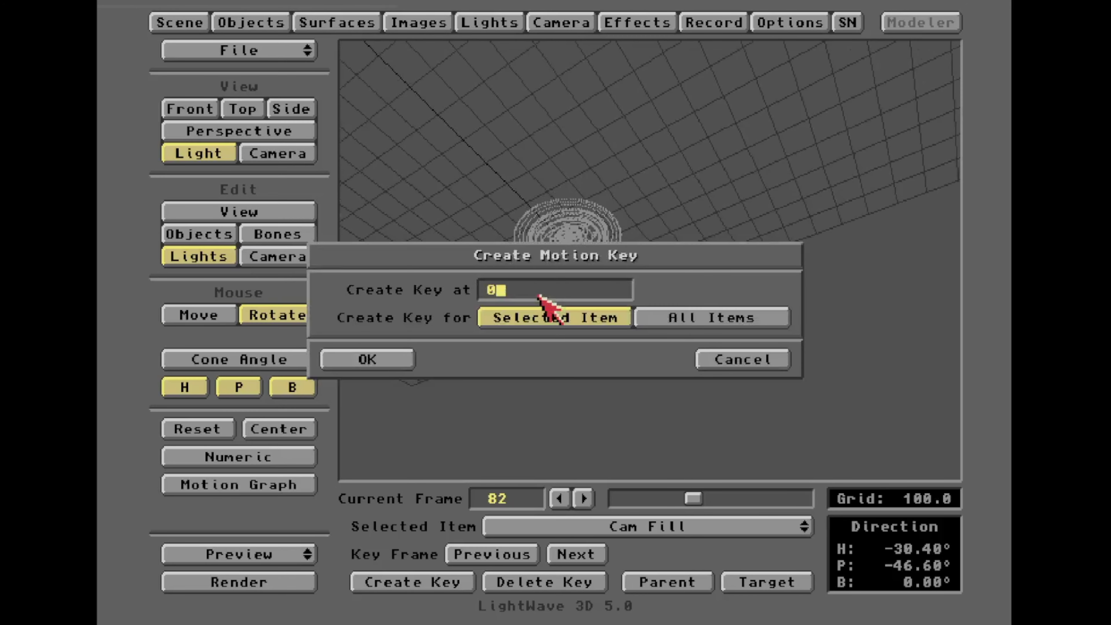
key("Return")
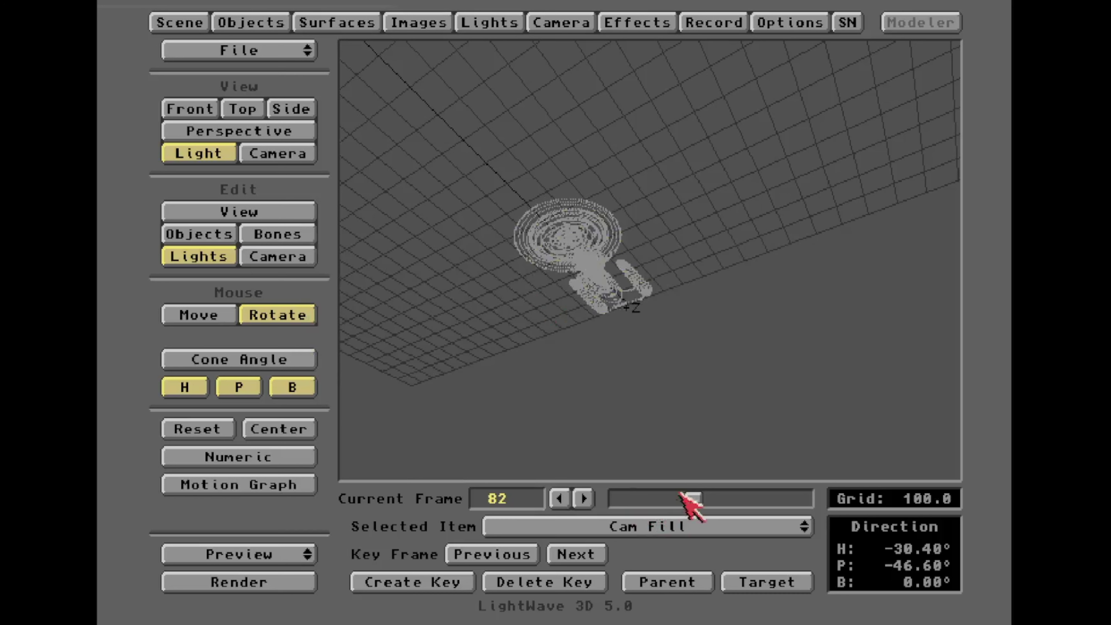
Step: Go to frame 93 in the camera view, set the distant light named Light to 100% intensity and test-render
mouse_move(681, 494)
left_mouse_down()
mouse_move(621, 494)
mouse_move(835, 495)
mouse_move(623, 512)
mouse_move(683, 500)
left_mouse_up()
key("6")
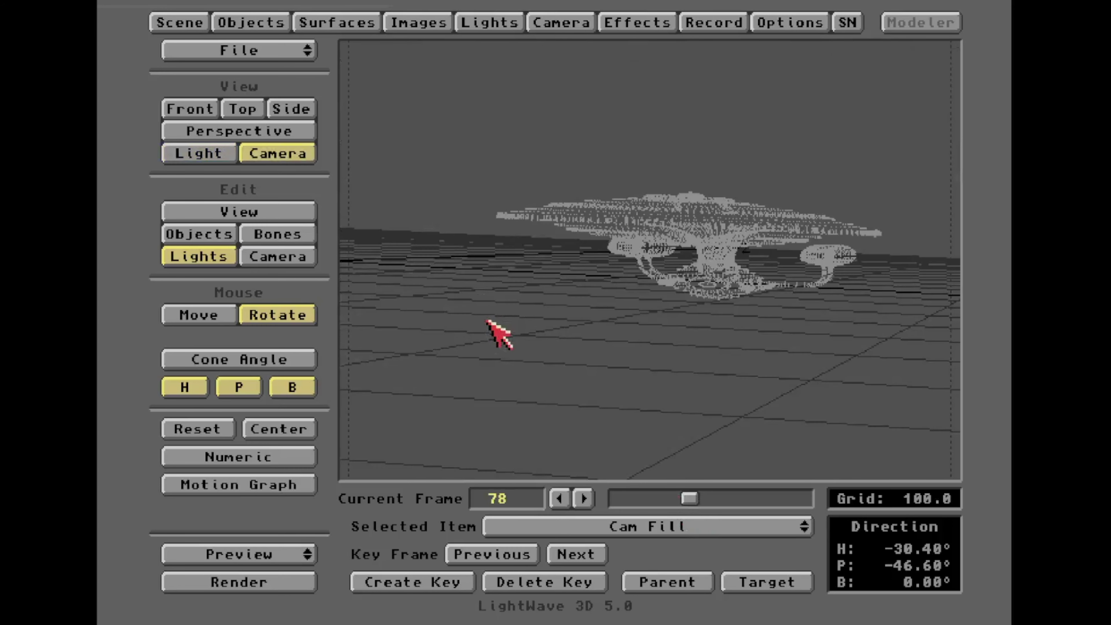
left_click_drag(689, 499, 704, 498)
left_click(489, 22)
mouse_move(640, 206)
left_mouse_down()
mouse_move(641, 178)
mouse_move(646, 220)
left_mouse_up()
key("F9")
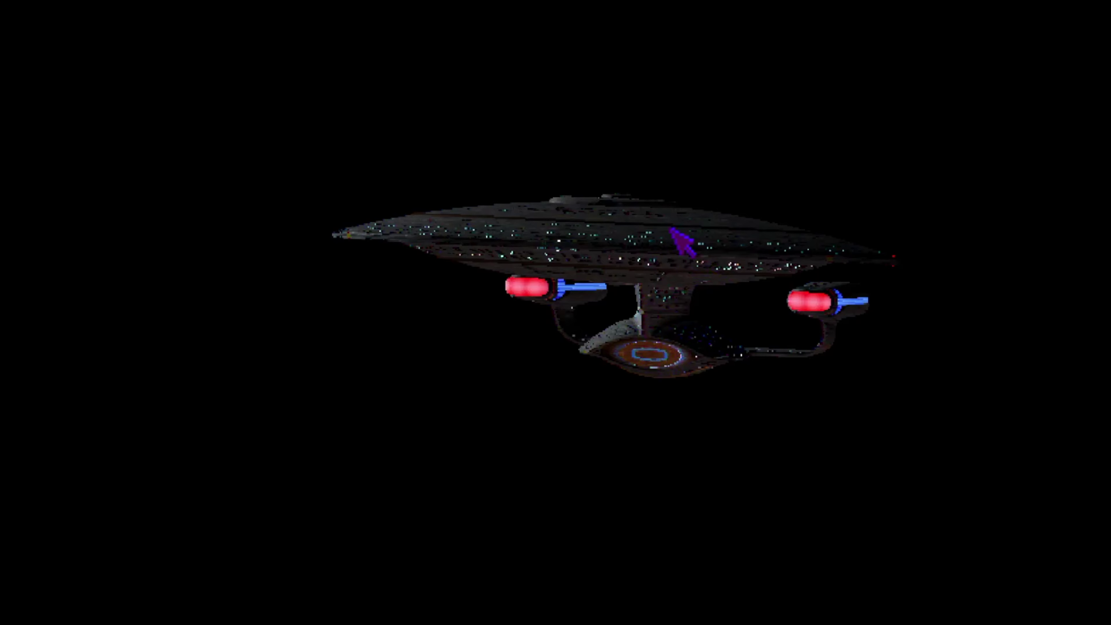
key("Escape")
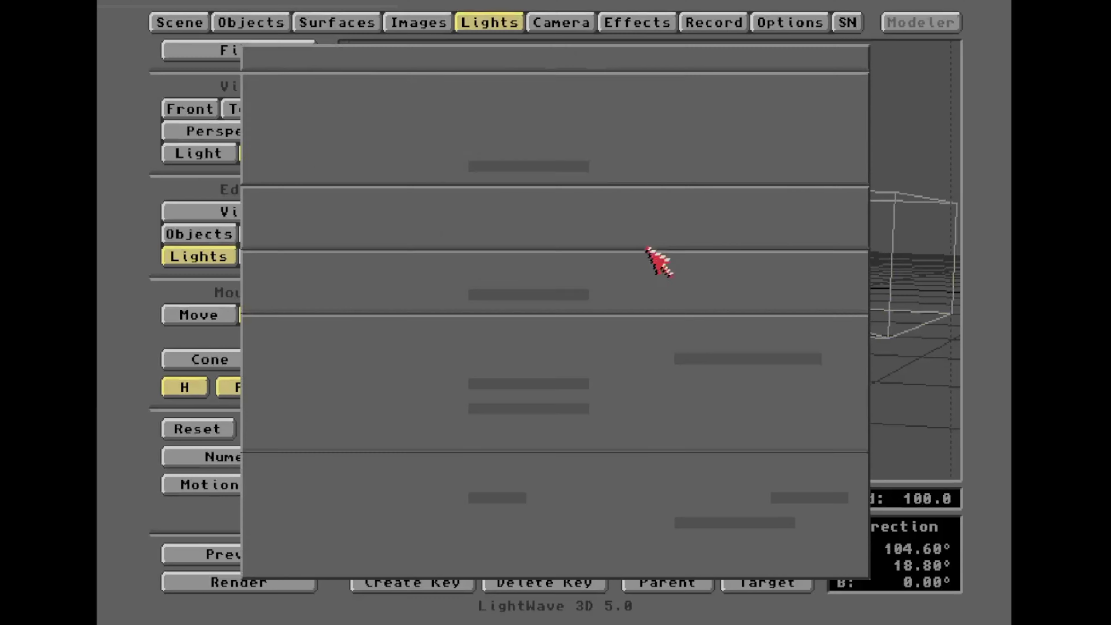
Step: Lower the Cam Fill light's intensity to about 23.5%, test-rendering frame 93 along the way
left_click(663, 212)
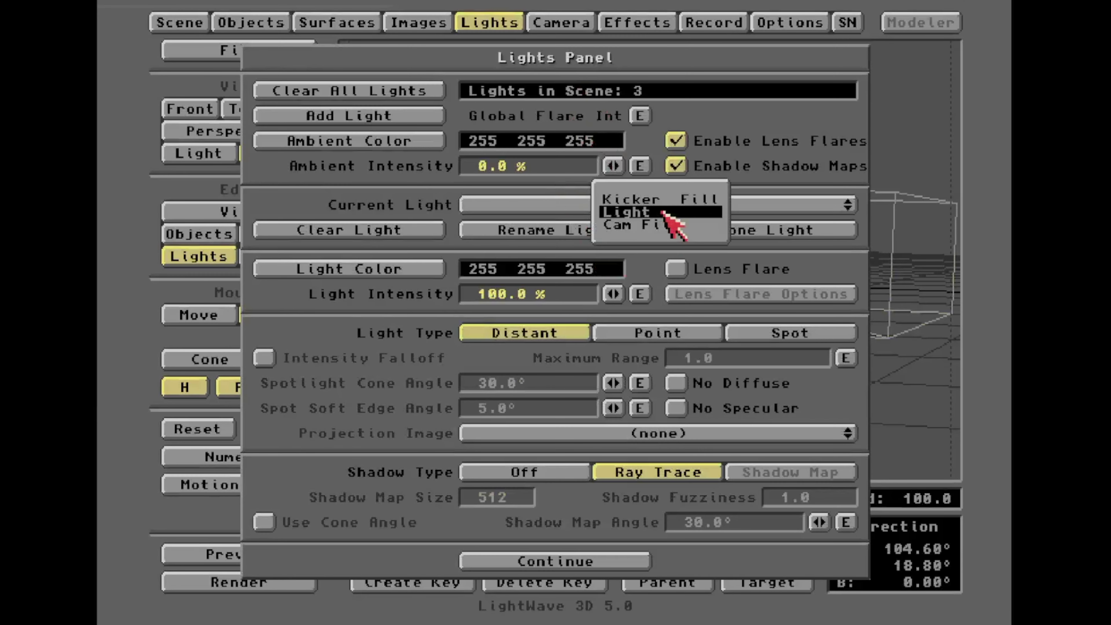
left_click(665, 224)
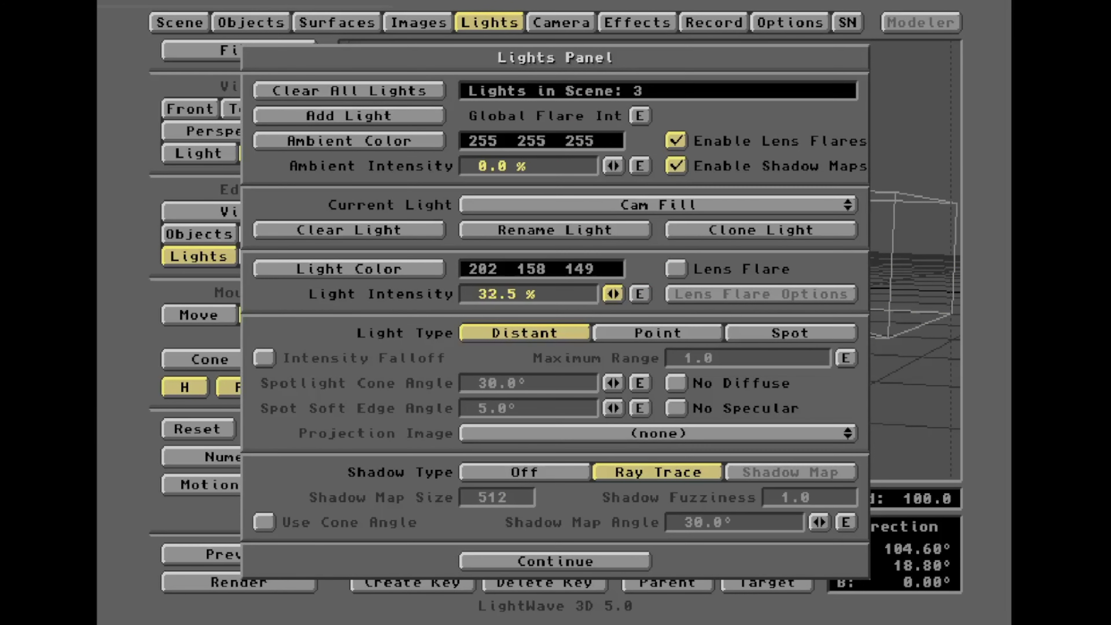
key("F9")
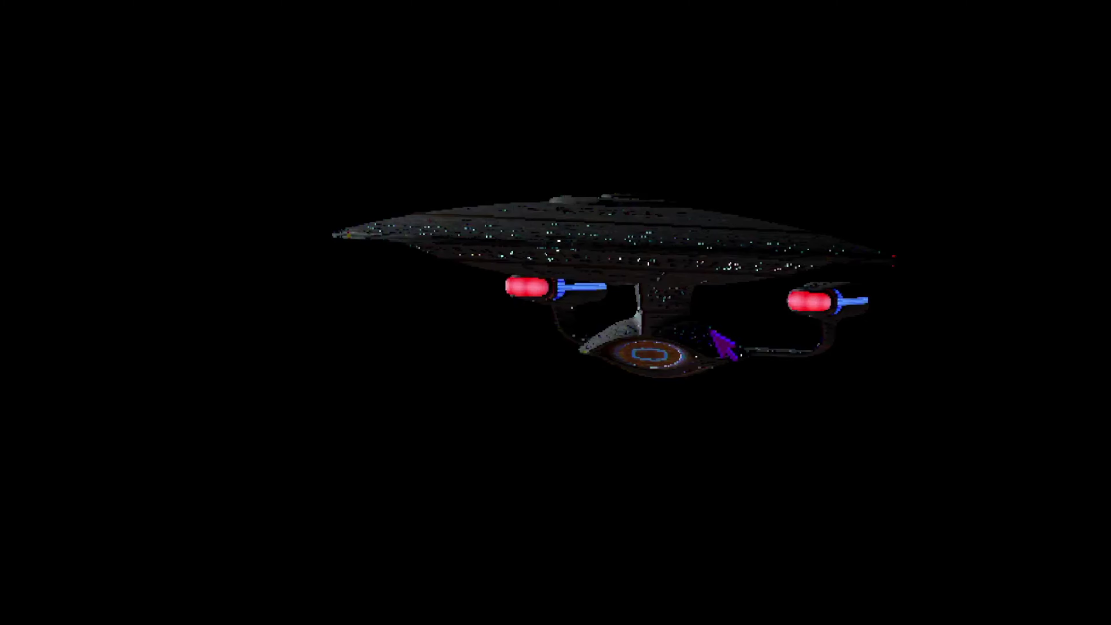
key("Escape")
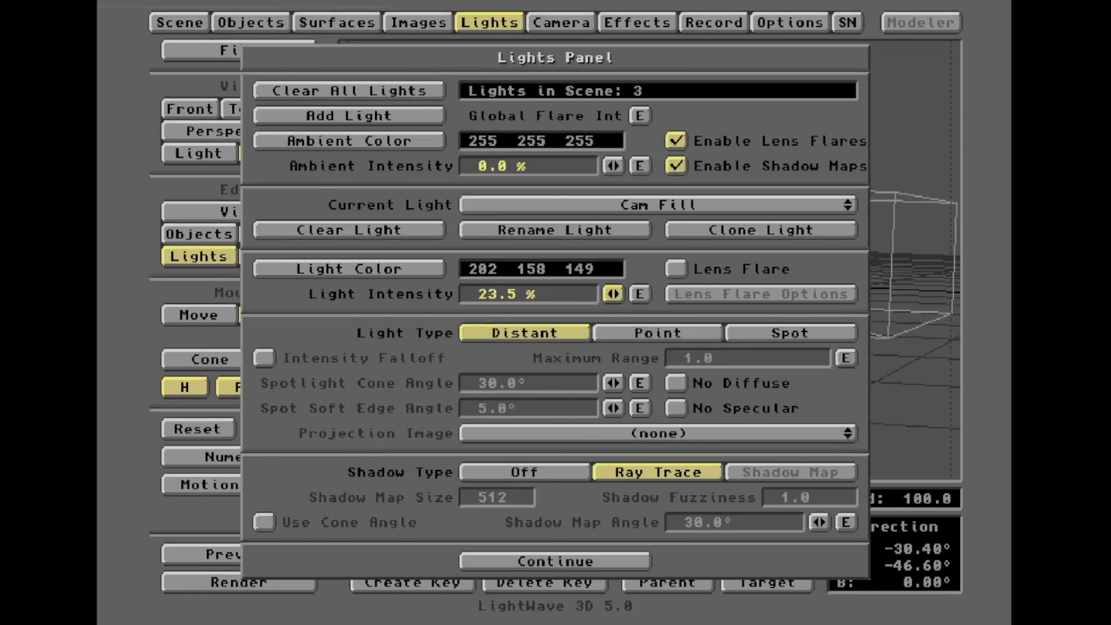
key("F9")
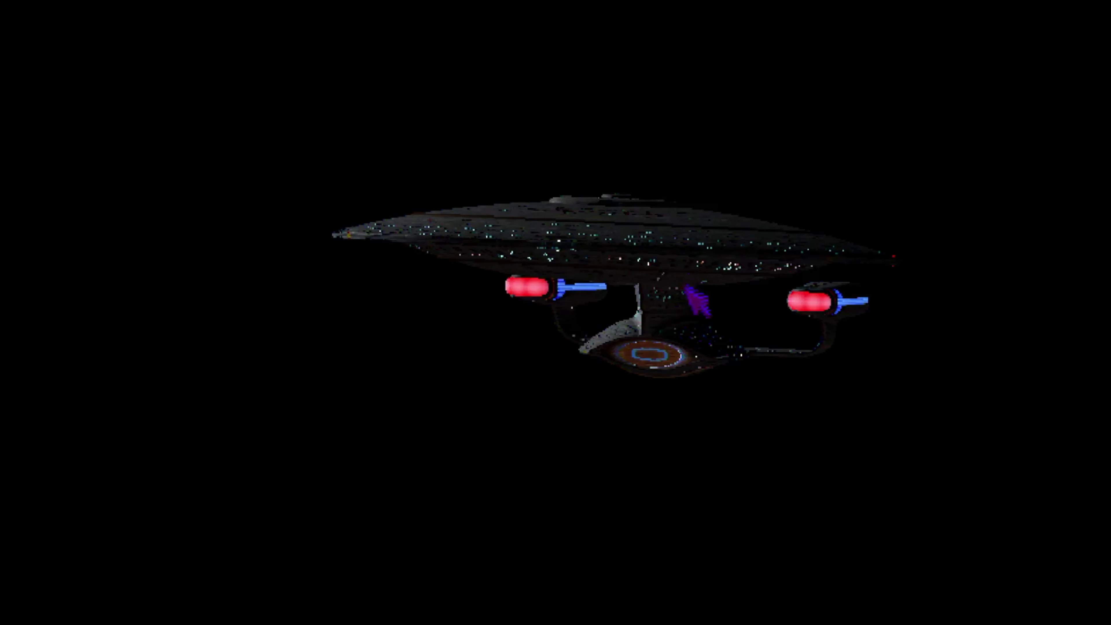
key("Escape")
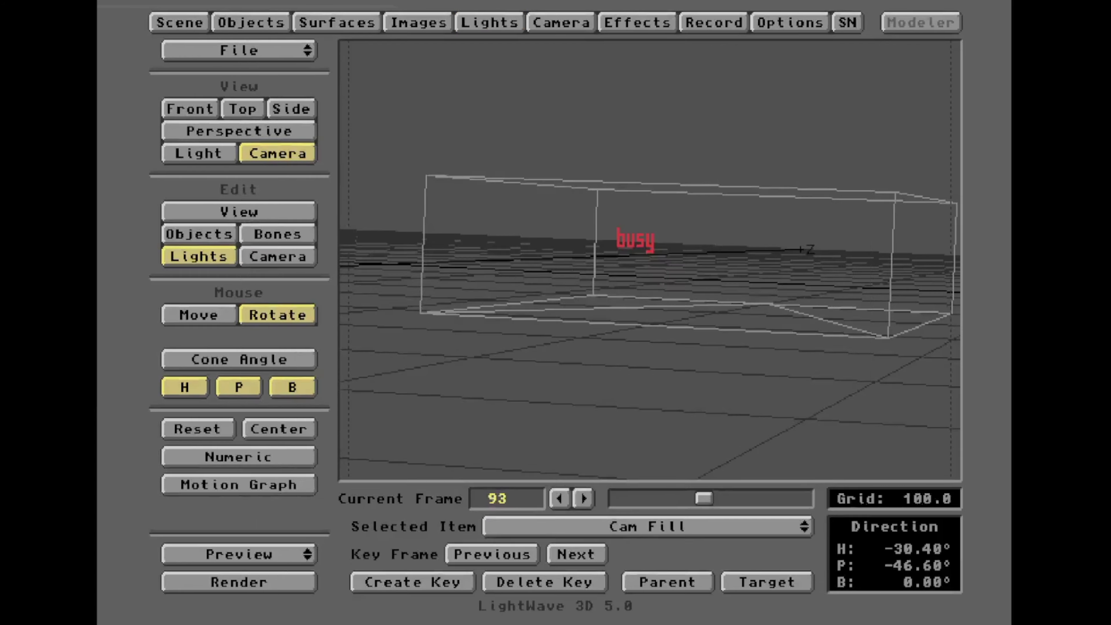
Step: Set the intensity of the distant light named Light to 150% and test-render frame 93
key("l")
left_click_drag(653, 206, 655, 187)
left_click(567, 287)
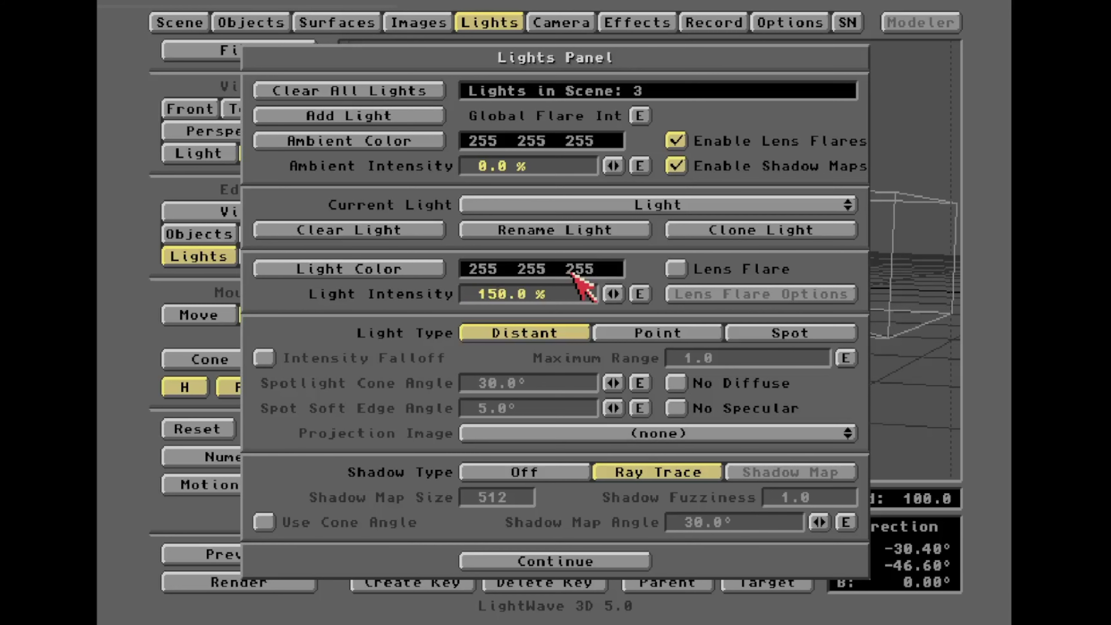
key("F9")
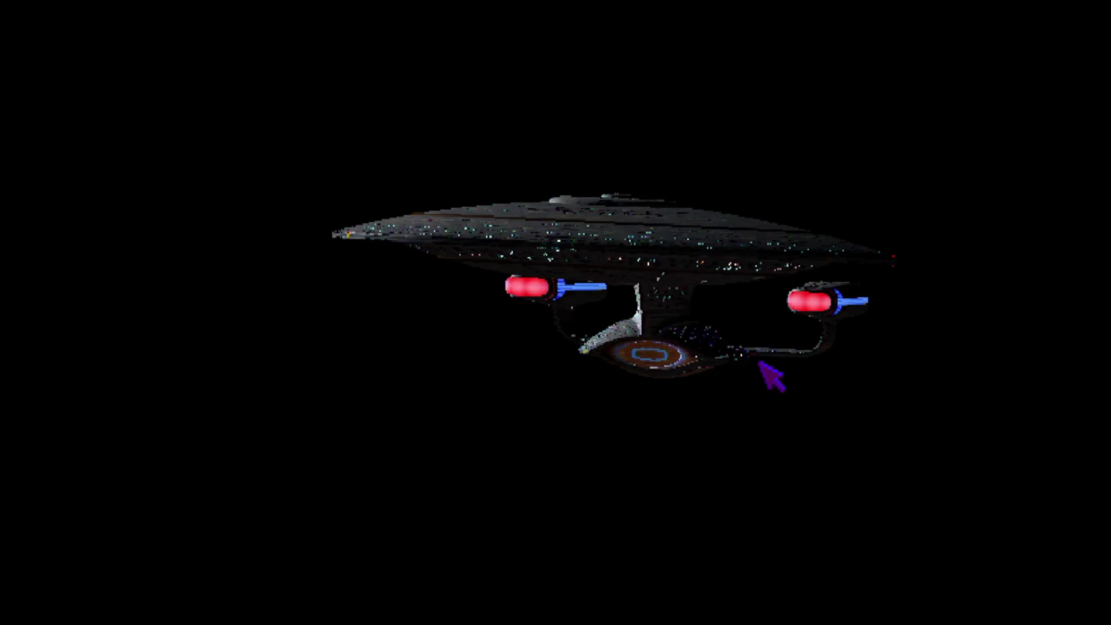
left_click(713, 336)
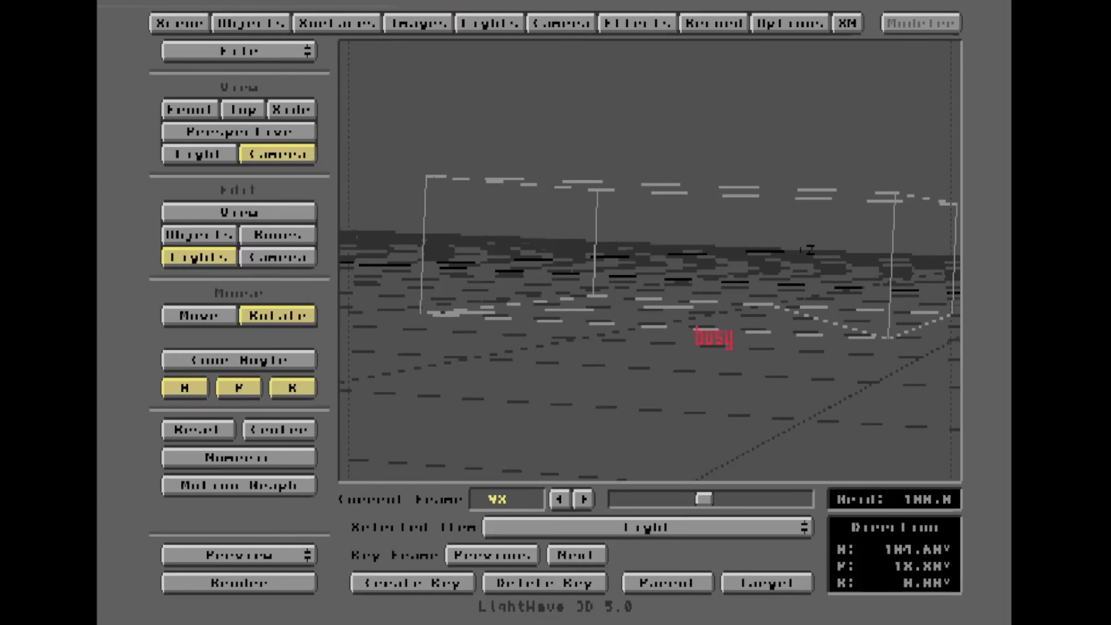
key("p")
left_click(585, 561)
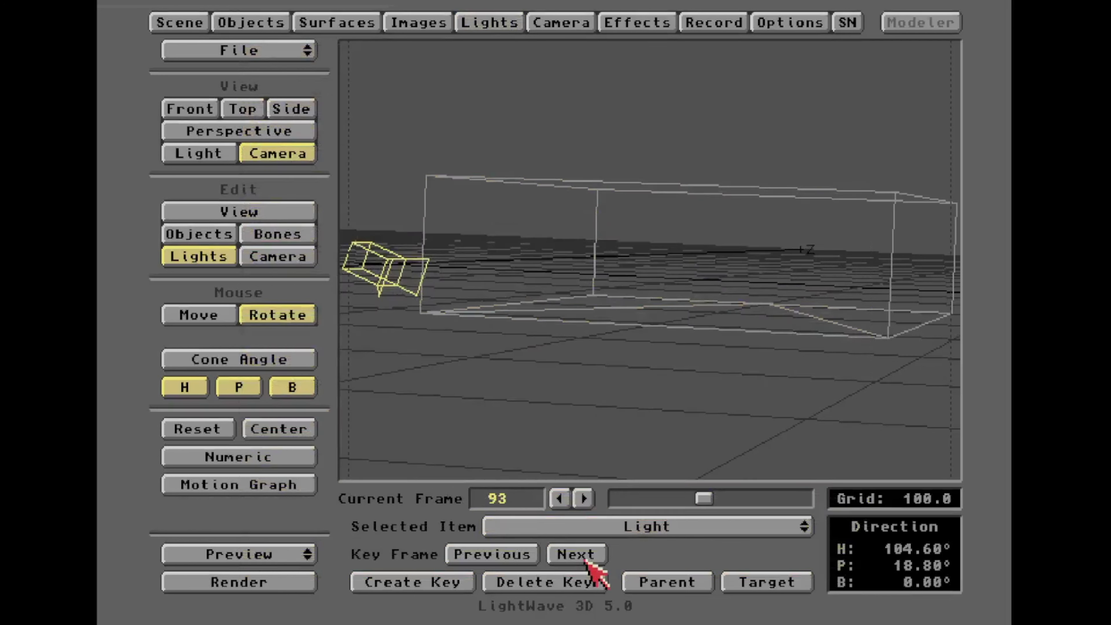
Step: Raise the Kicker Fill light higher above the ship's plane and shift it sideways, working from the light's own view
mouse_move(539, 518)
left_mouse_down()
mouse_move(543, 539)
mouse_move(534, 535)
mouse_move(545, 499)
left_mouse_up()
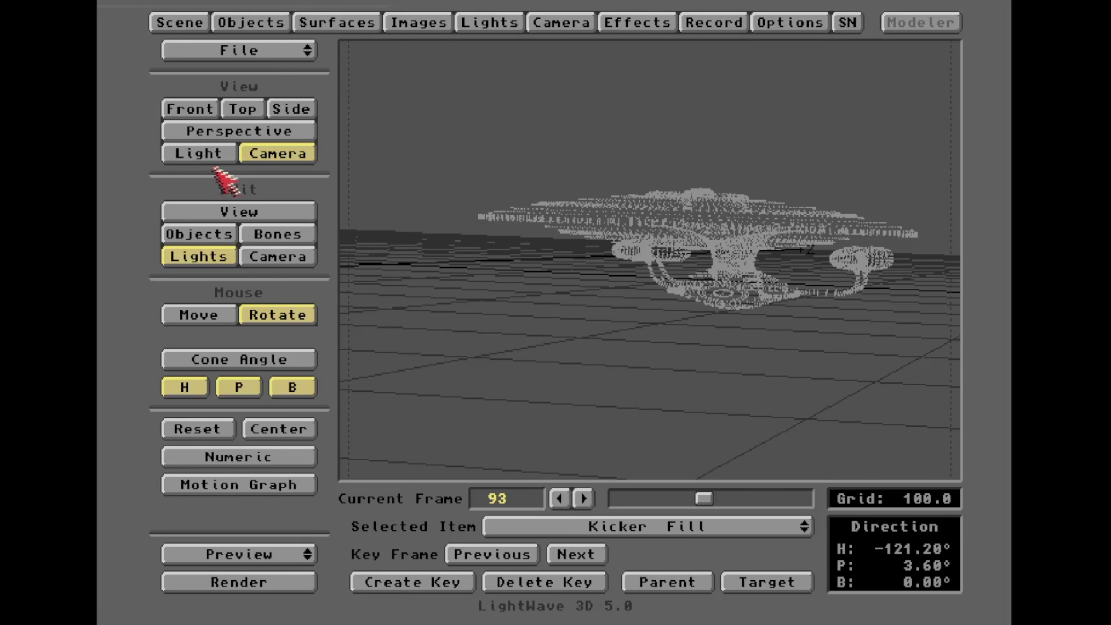
left_click(198, 153)
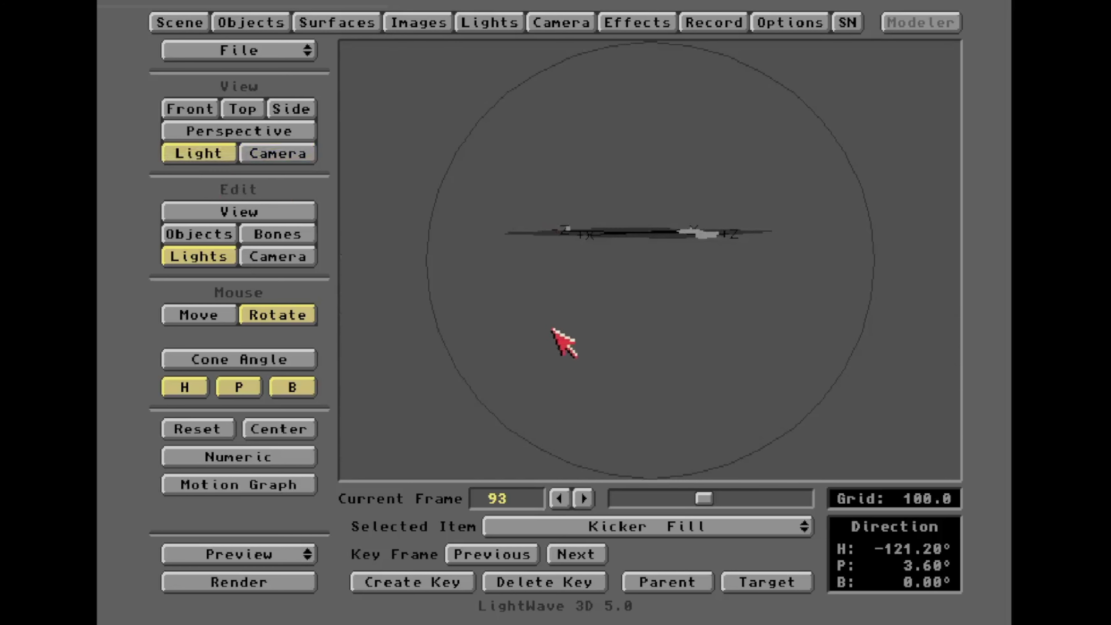
left_click(210, 315)
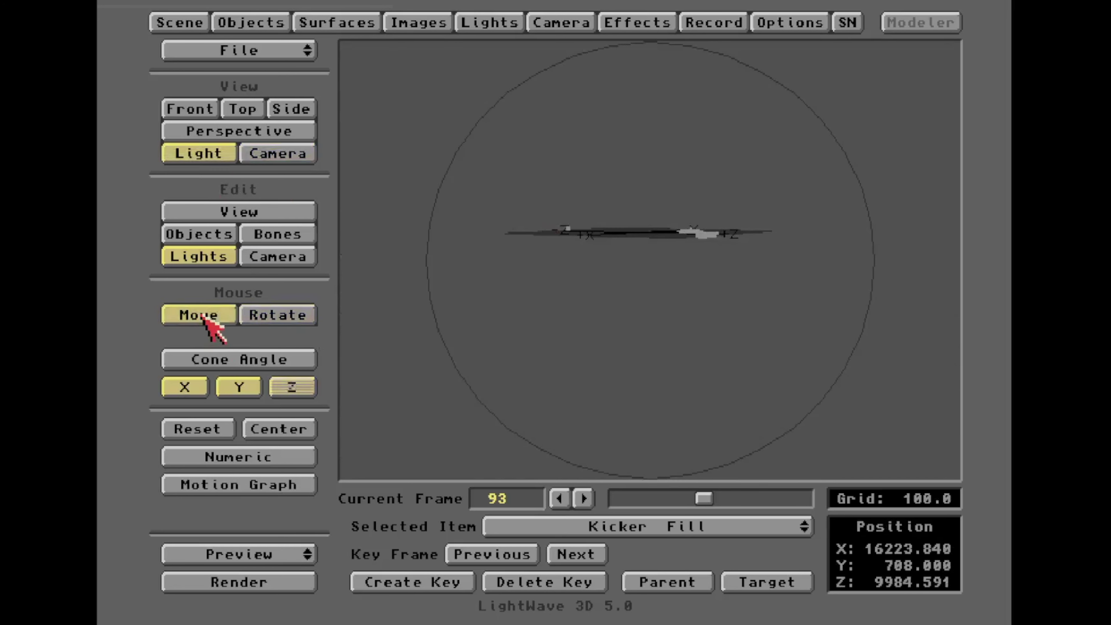
left_click_drag(542, 282, 543, 262)
right_click_drag(542, 262, 542, 84)
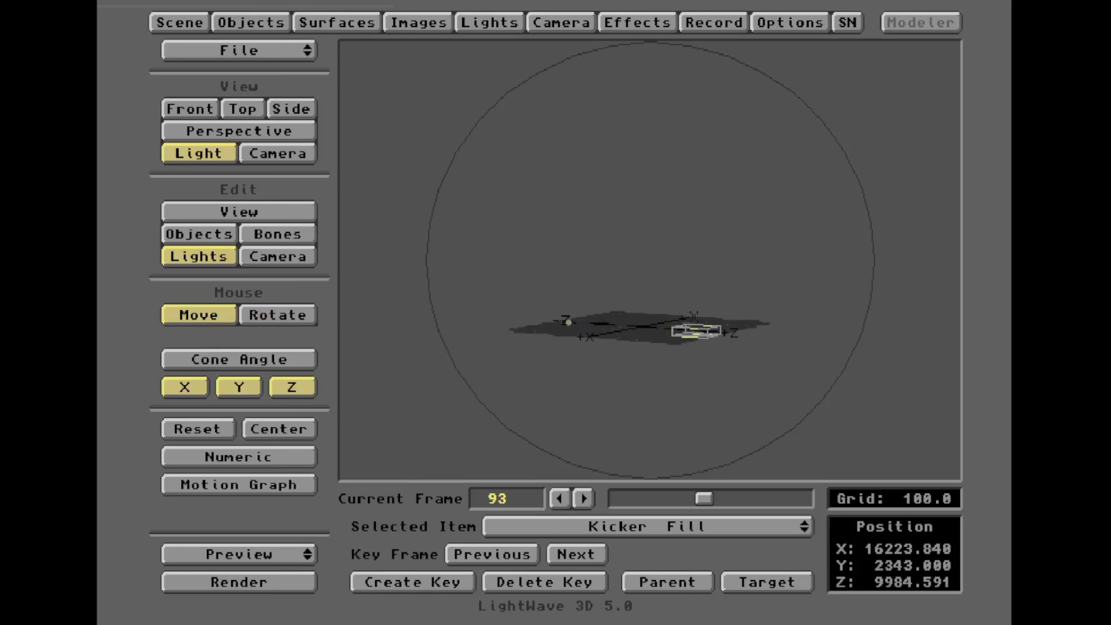
left_click_drag(542, 84, 717, 84)
left_click_drag(480, 314, 441, 261)
Step: Aim the Kicker Fill light back at the ship with heading -129.60° and pitch 7.40°, key it and return to the camera view
left_click(301, 312)
left_click_drag(356, 298, 563, 279)
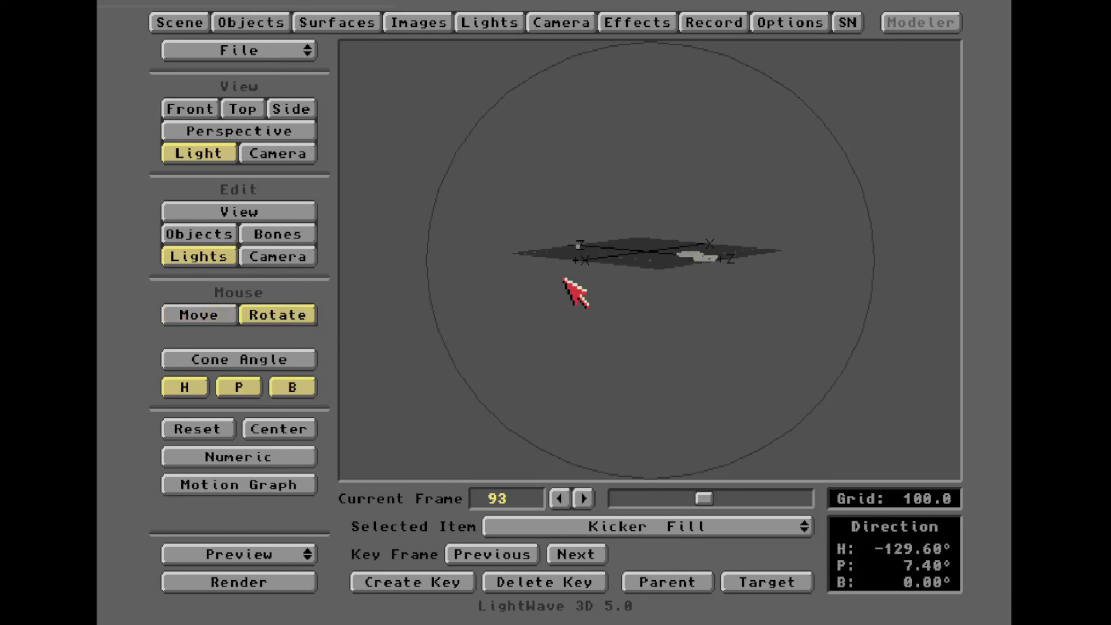
key("Return")
key("Return")
key("6")
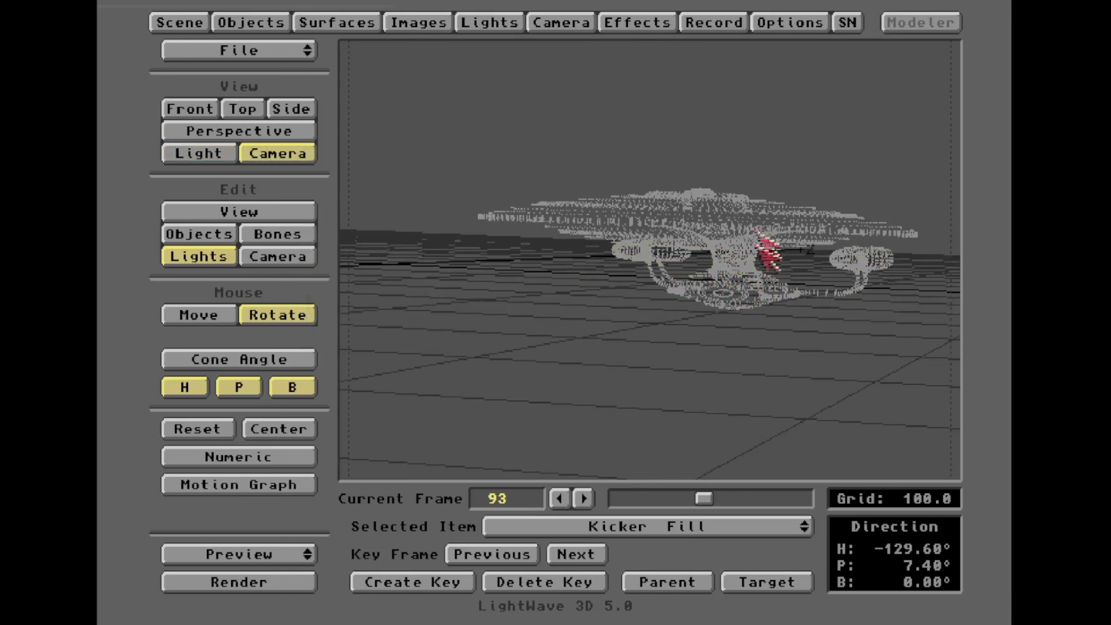
Step: Test-render frame 93, raise the Kicker Fill light's intensity to about 47% and render the frame again
key("F9")
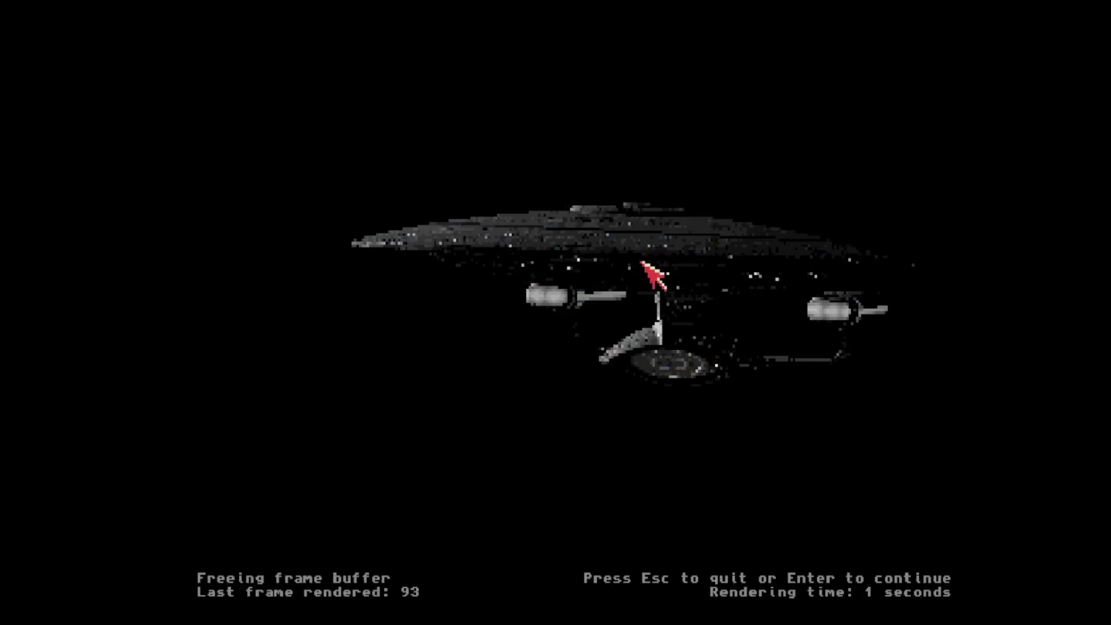
key("Escape")
left_click(488, 22)
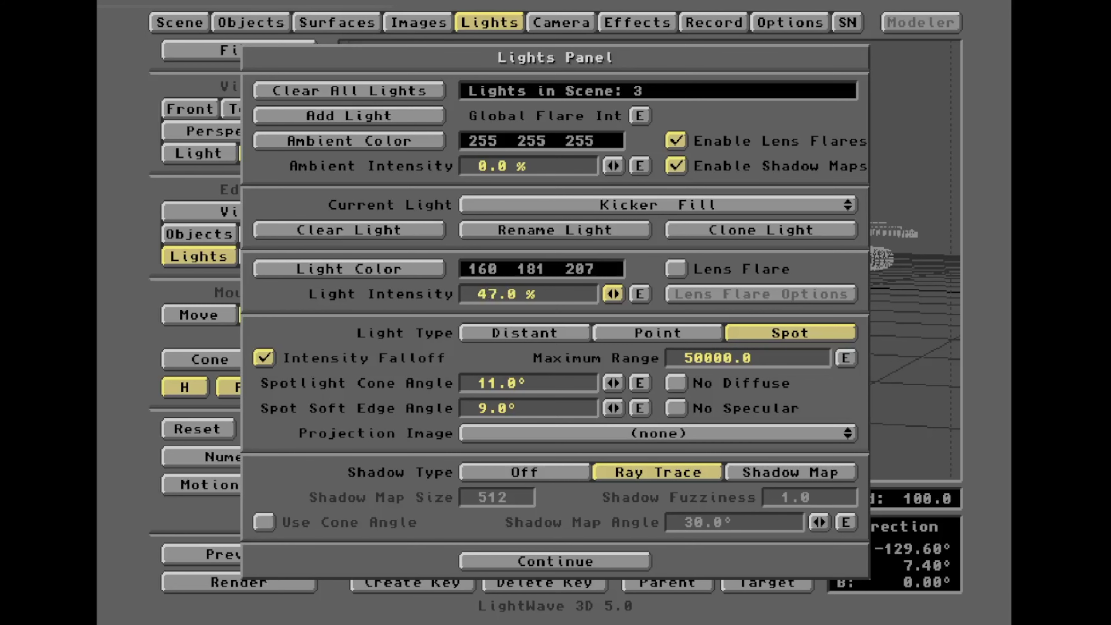
key("Return")
key("F9")
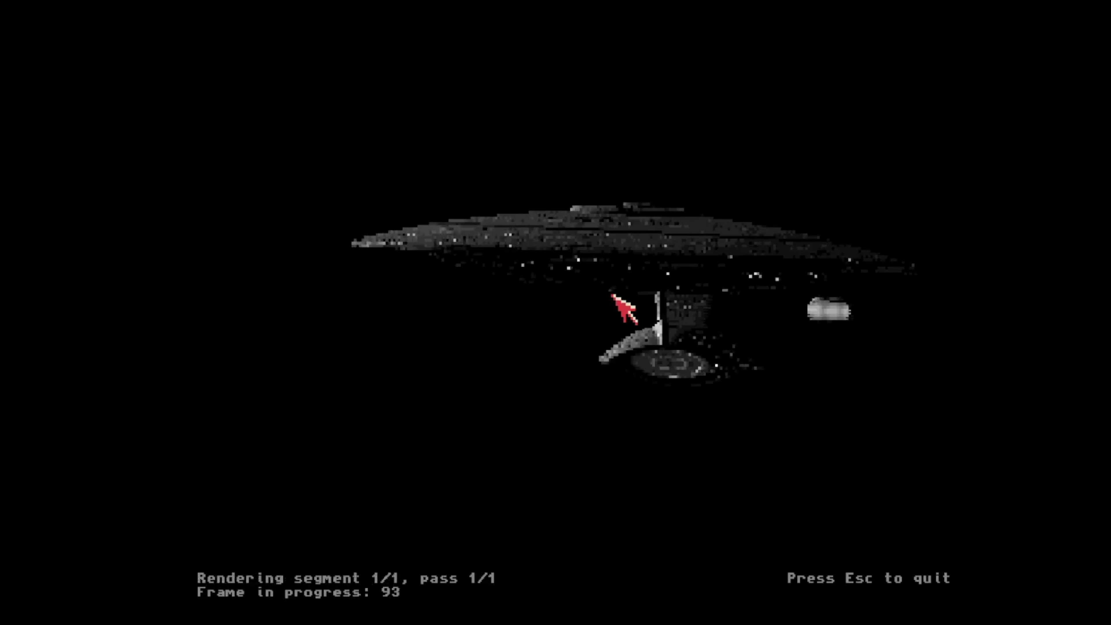
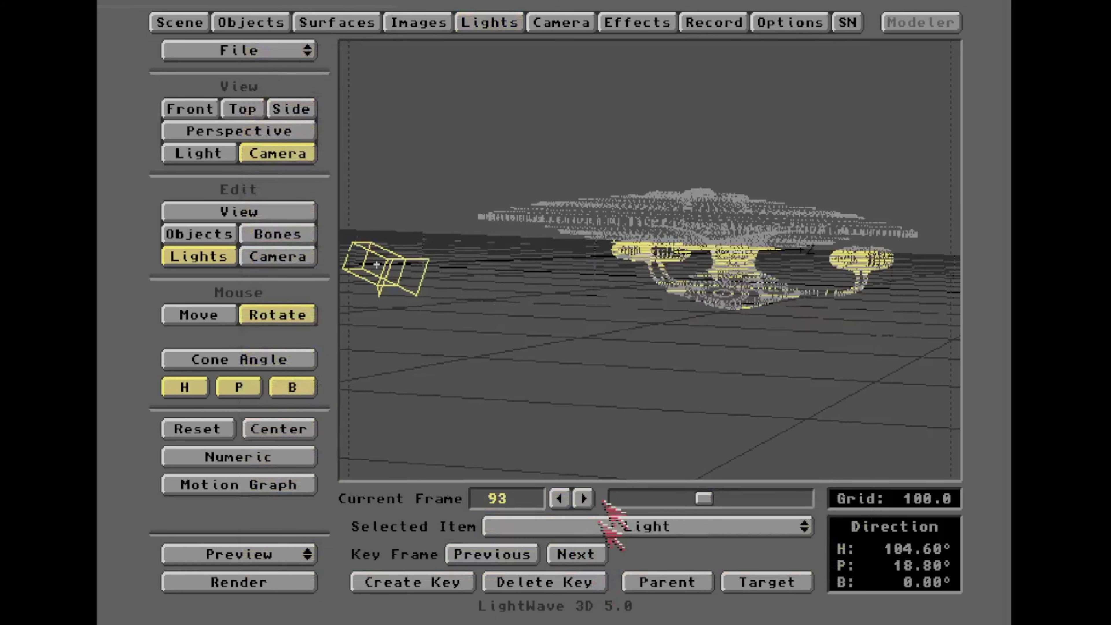
Step: Move the light named Light away from the origin, out past the grid's -X side, to X -2487, Z 402
key("5")
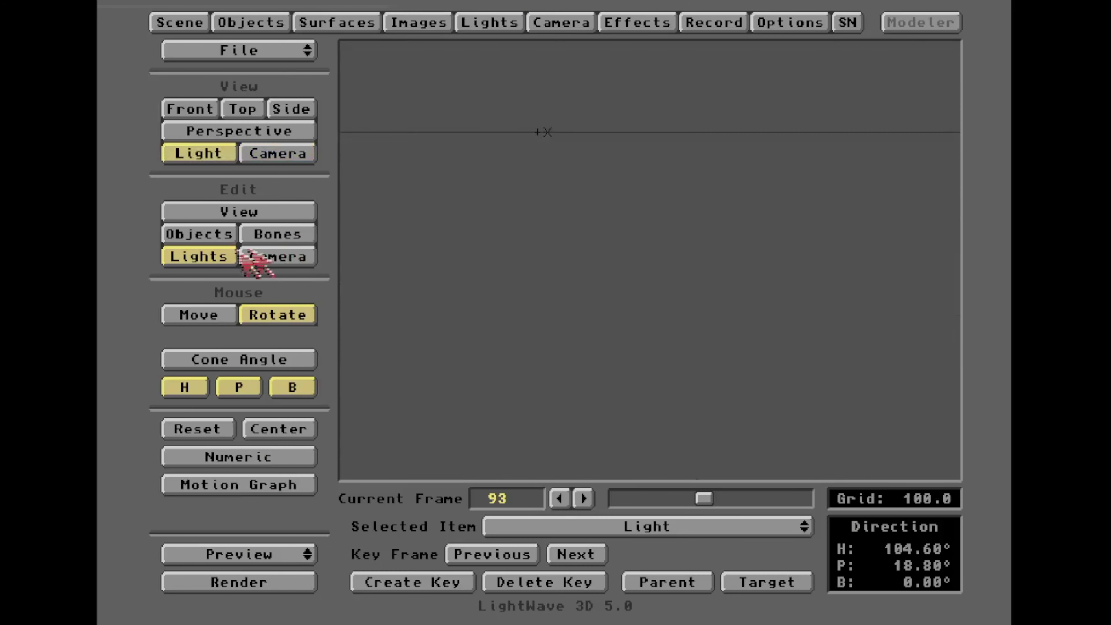
left_click(209, 313)
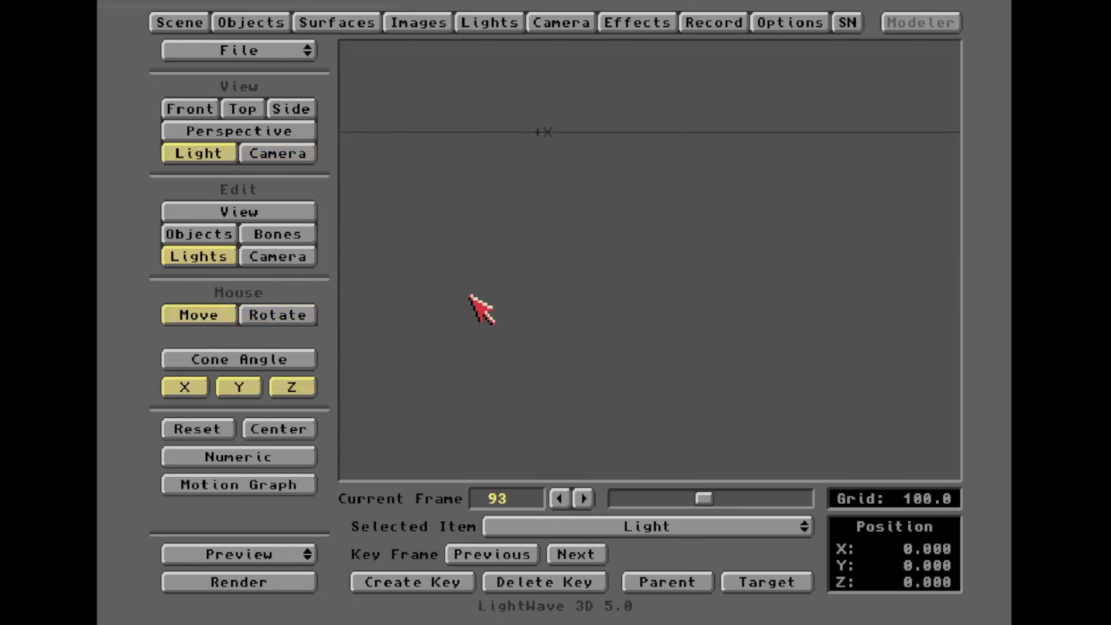
key("2")
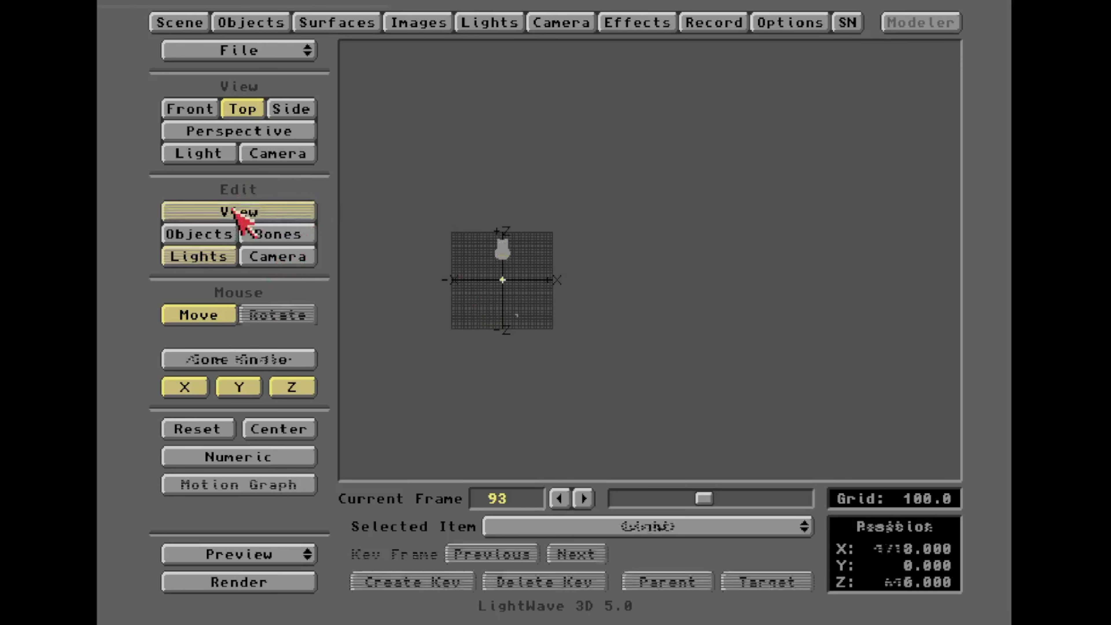
left_click(241, 211)
left_click(269, 360)
left_click_drag(372, 355, 417, 354)
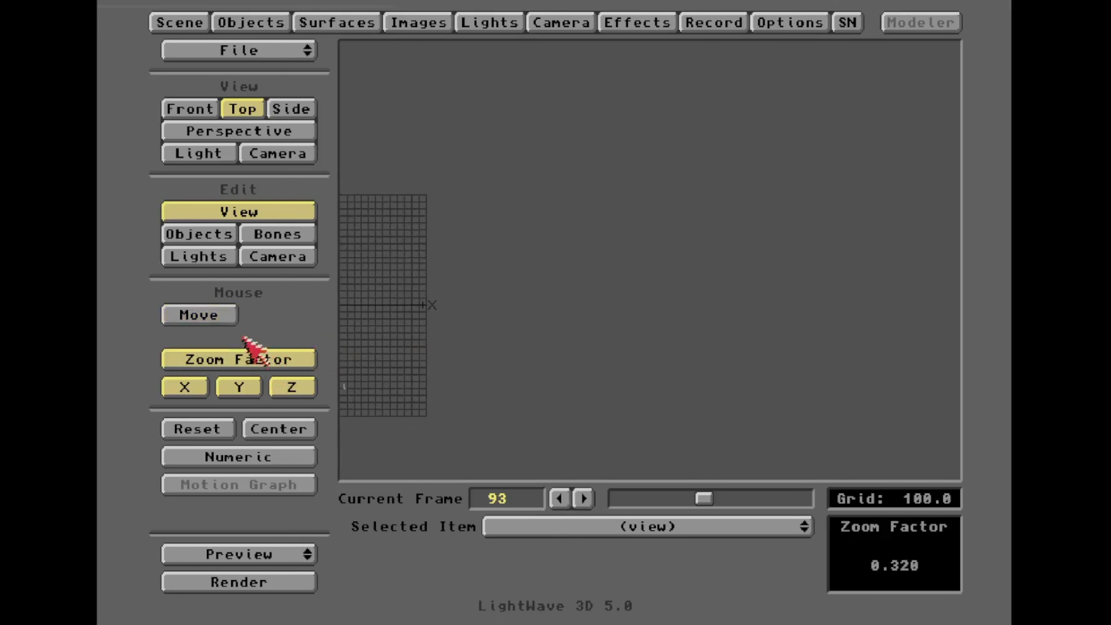
left_click(232, 314)
left_click_drag(427, 306, 465, 307)
left_click_drag(383, 386, 656, 338)
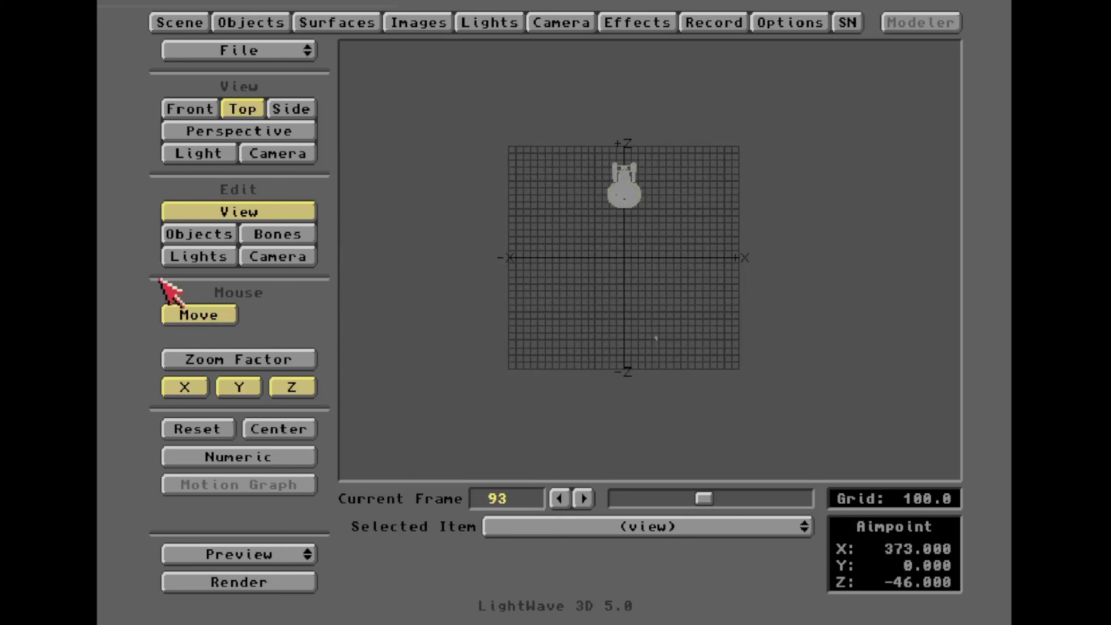
left_click(177, 258)
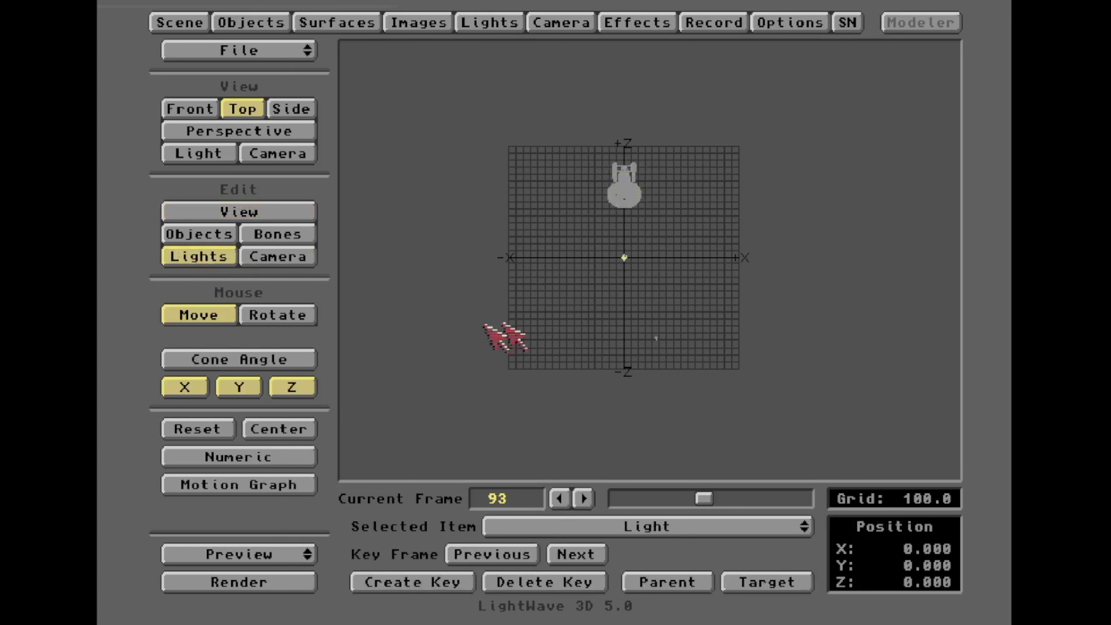
left_click_drag(532, 326, 530, 326)
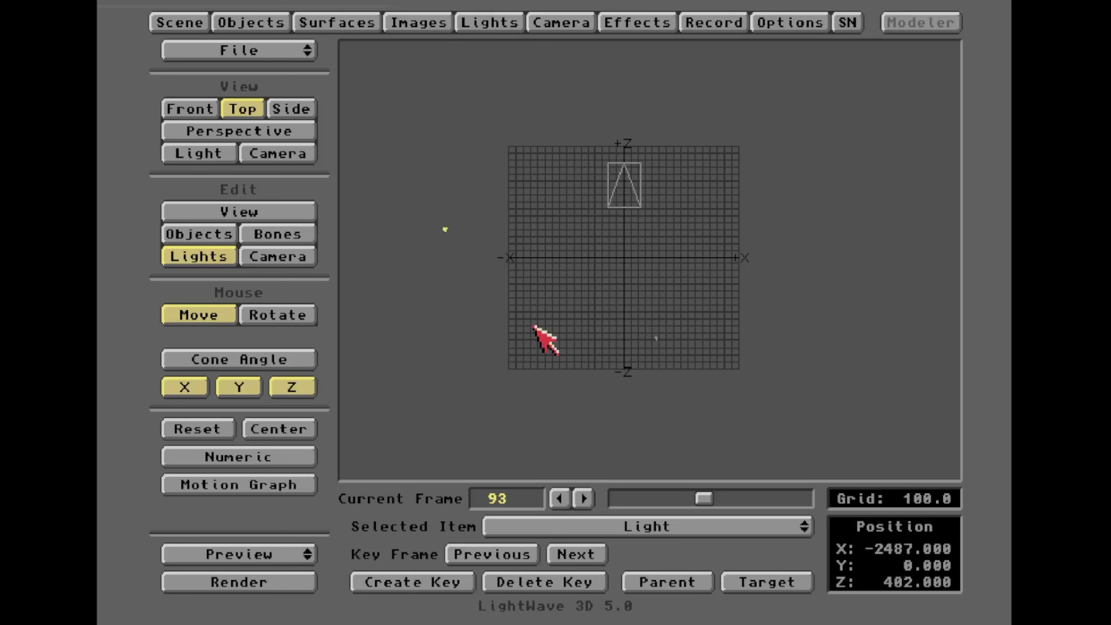
Step: Raise the light well above the ship's plane and pull it back, working from the side and then from its own view
key("3")
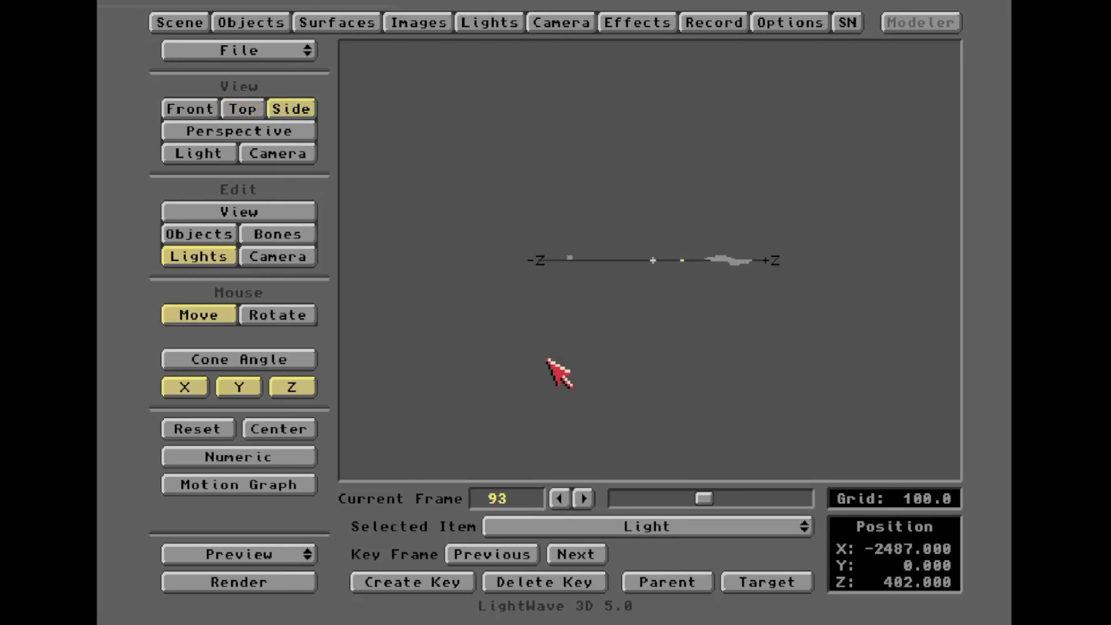
left_click_drag(547, 360, 542, 363)
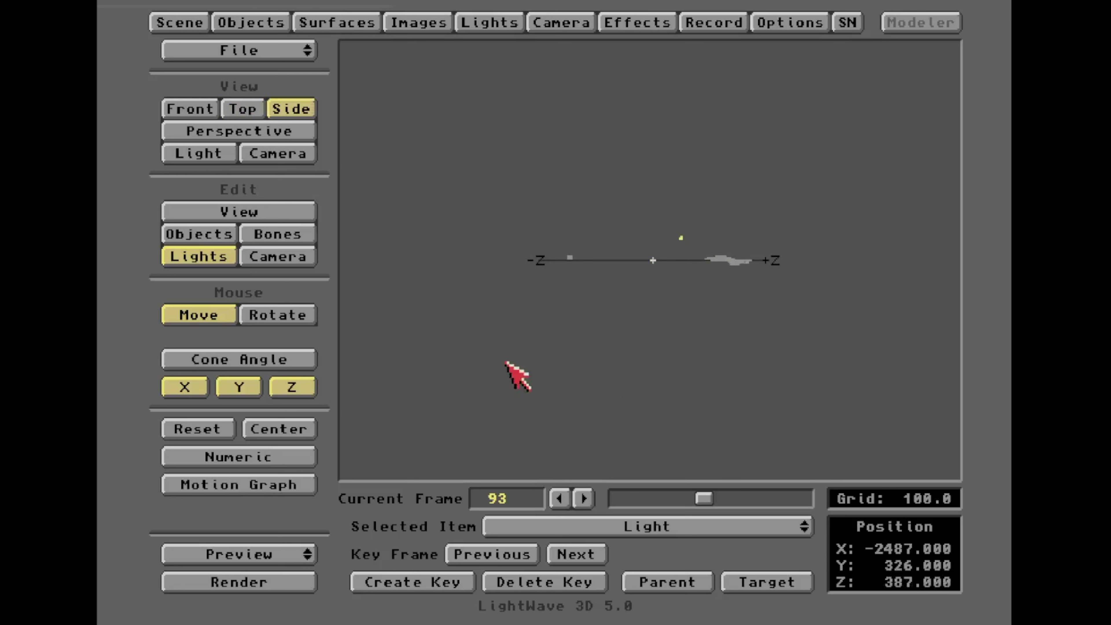
key("5")
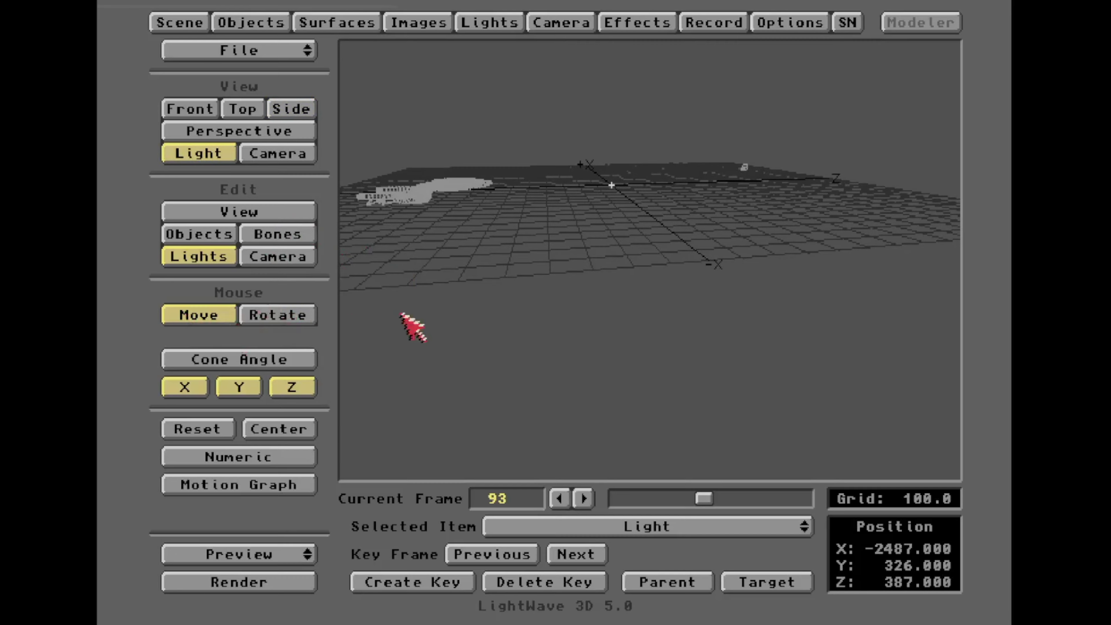
right_click_drag(453, 308, 452, 46)
left_click_drag(474, 324, 466, 129)
right_click_drag(549, 324, 545, 83)
Step: Aim the light at heading 114.20° and pitch 27.40°, place it at X -3162.676, Y 1432, Z 1482.851 and key it
left_click(301, 314)
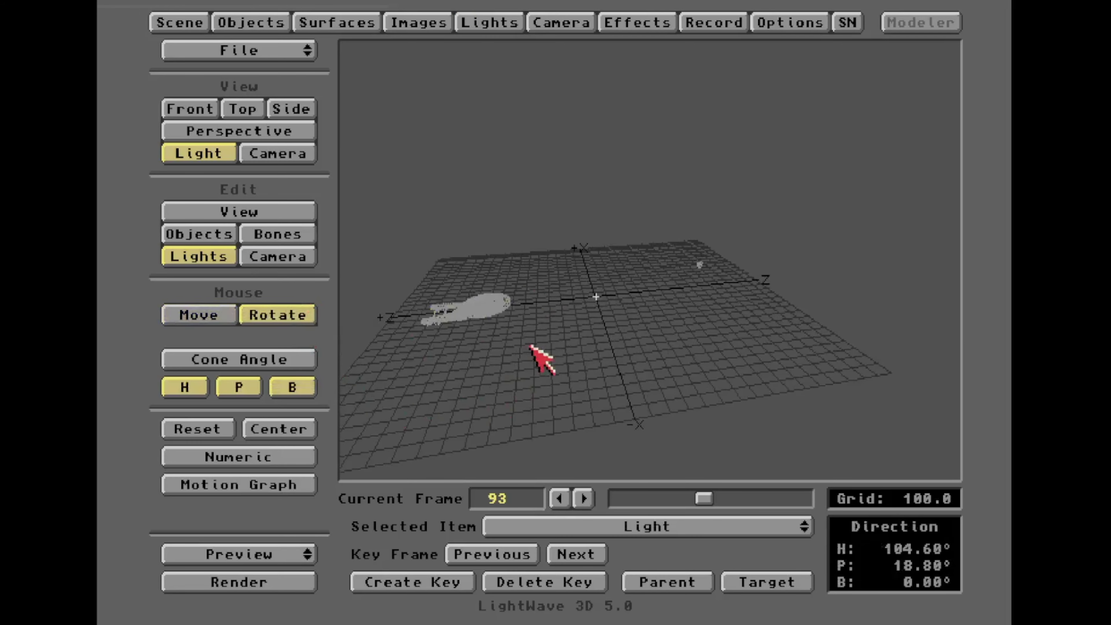
left_click_drag(536, 355, 343, 381)
left_click(209, 315)
mouse_move(523, 332)
left_mouse_down()
mouse_move(530, 288)
mouse_move(523, 322)
left_mouse_up()
key("Return")
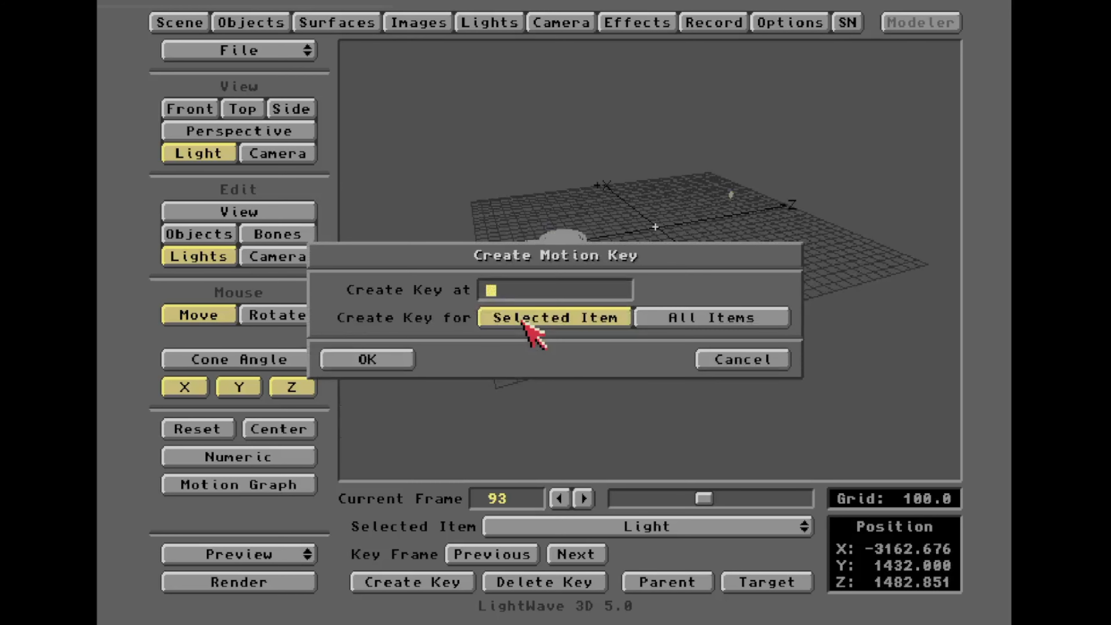
key("Return")
Step: Change the light named Light to a spotlight with a soft edge angle of 17.5°
left_click(488, 23)
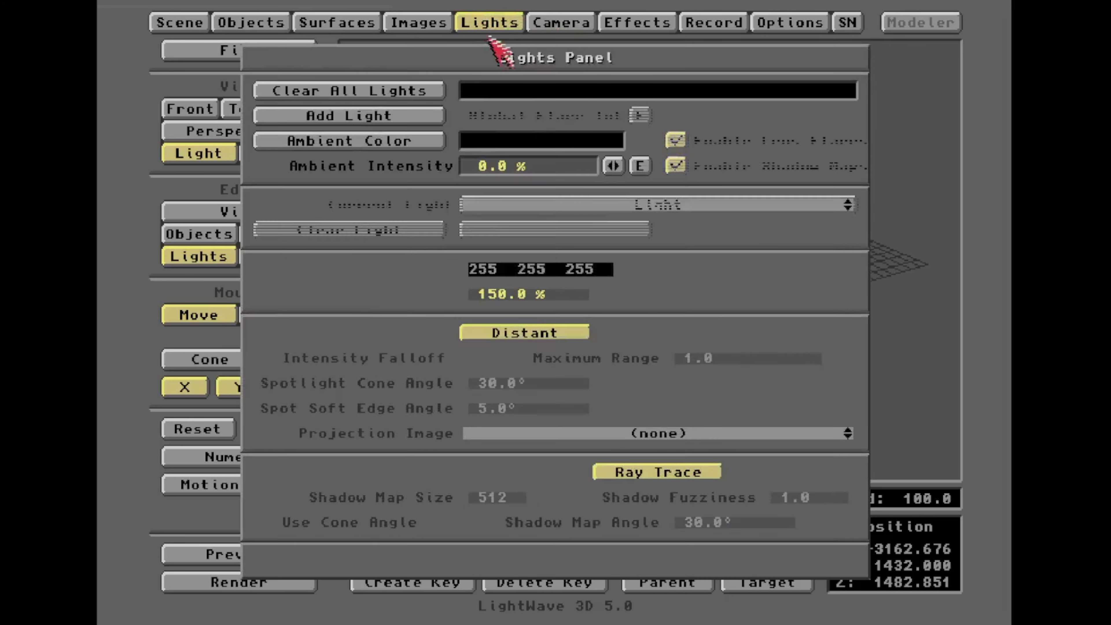
left_click(748, 333)
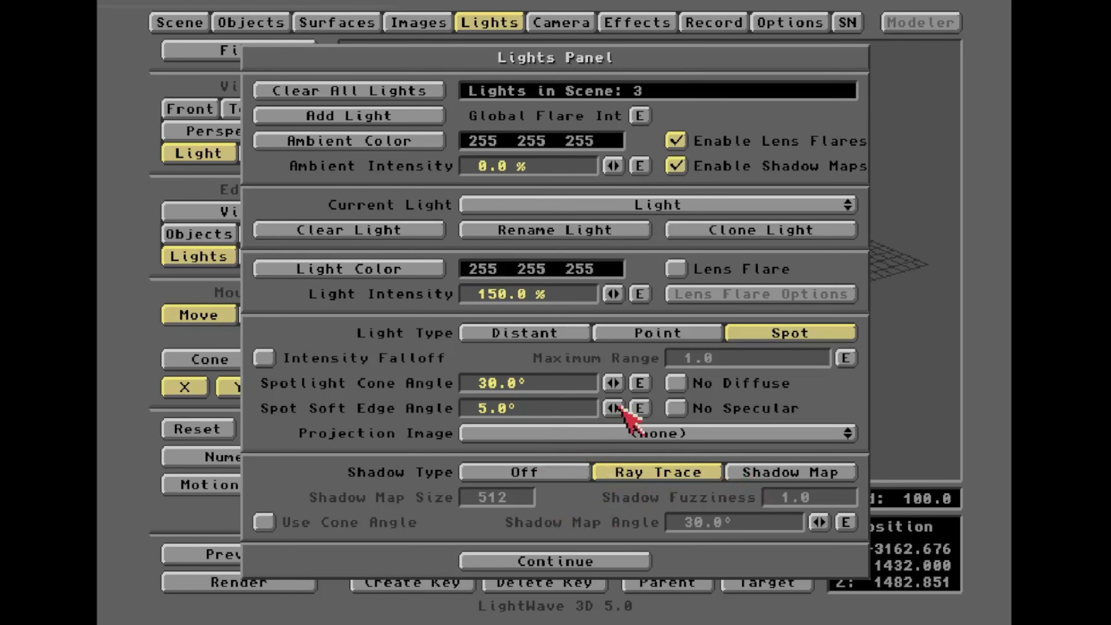
left_click(554, 562)
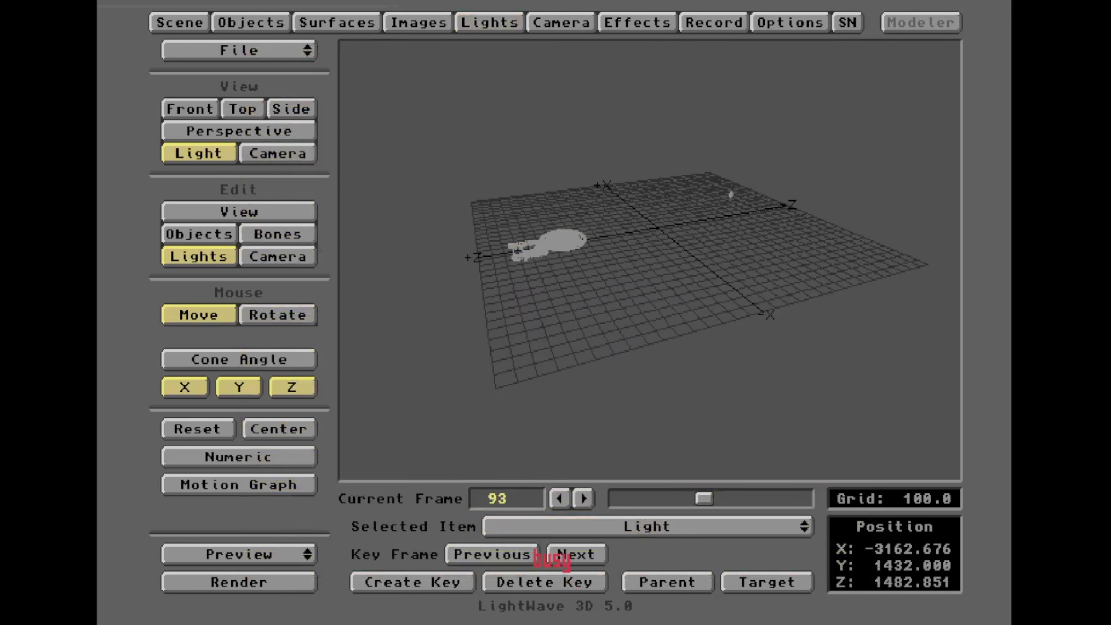
Step: From frame 200, pull the spotlight farther back and up to X -4932.009, Y 2405, Z 2566.360 and key the new position
left_click_drag(699, 497, 873, 533)
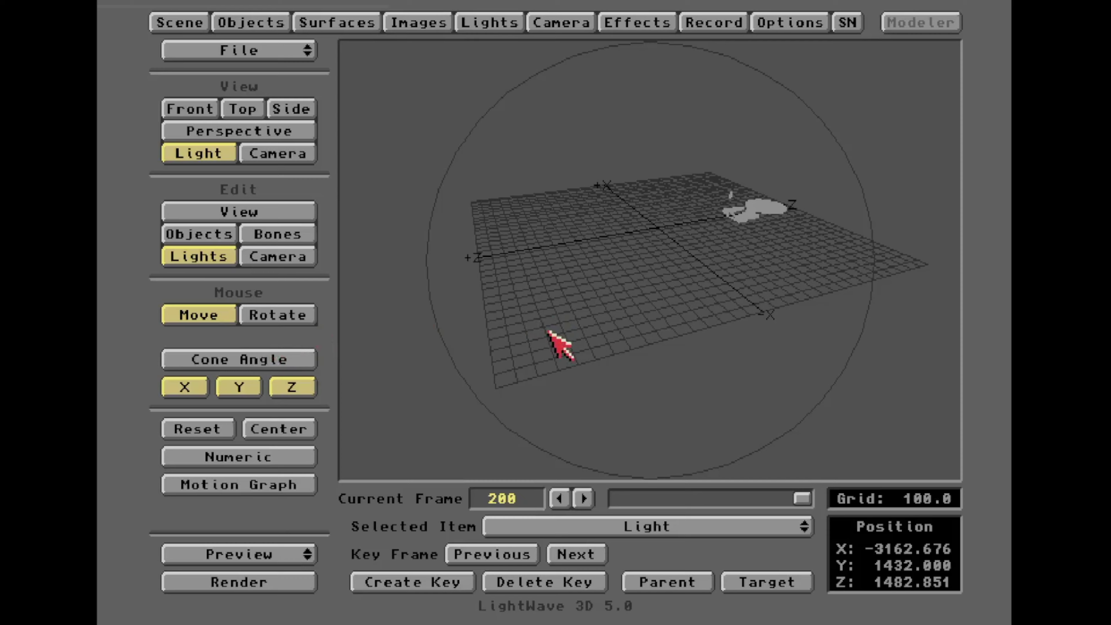
left_click_drag(546, 377, 558, 348)
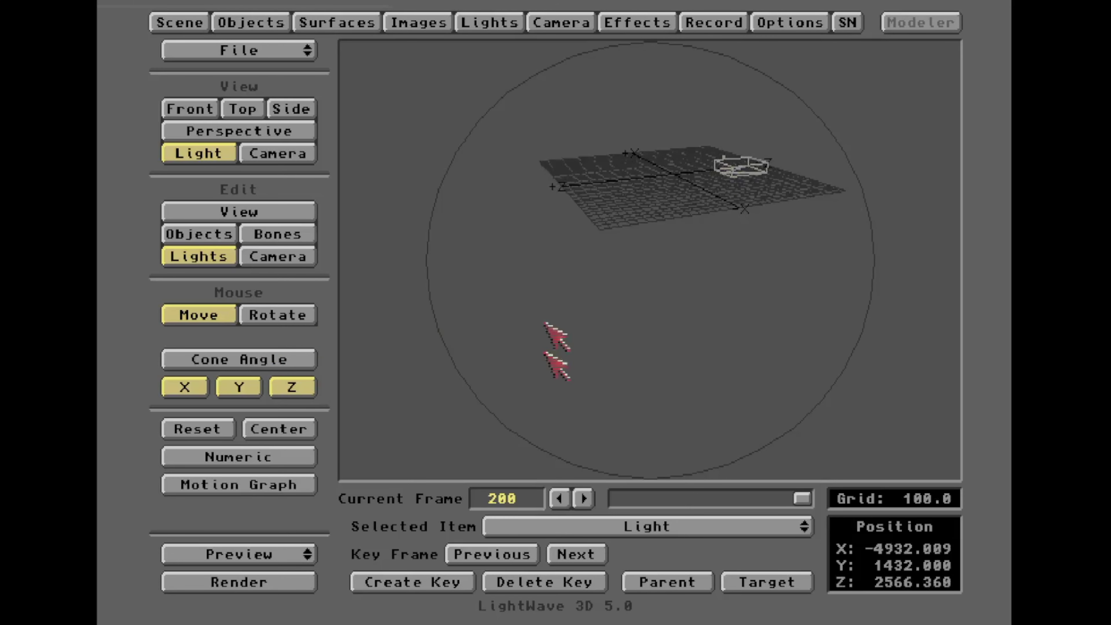
right_click_drag(558, 347, 558, 264)
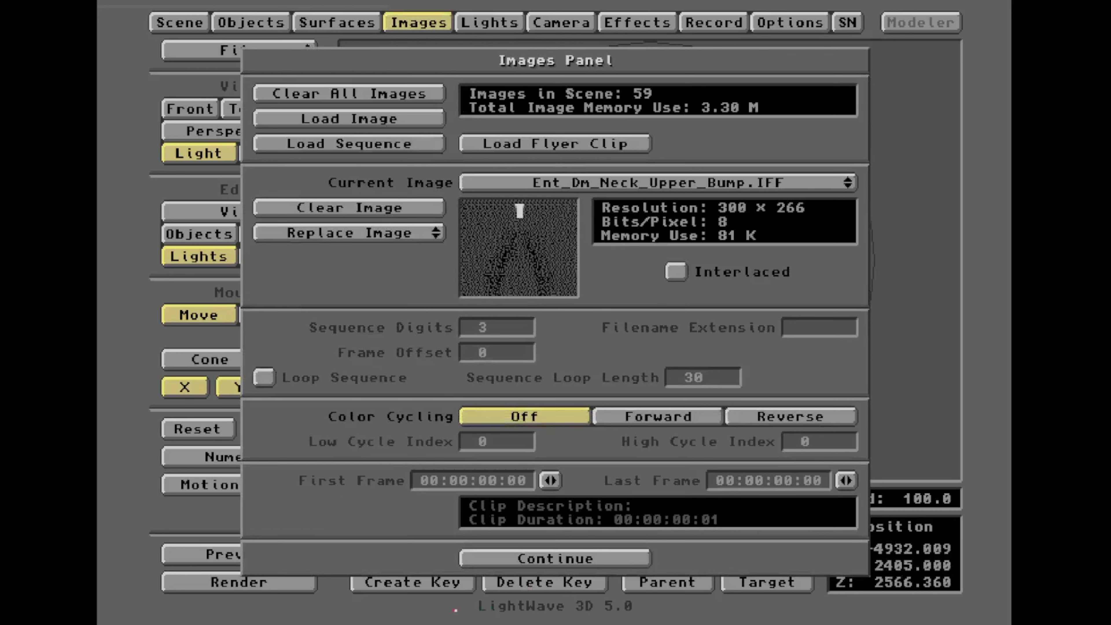
left_click(503, 554)
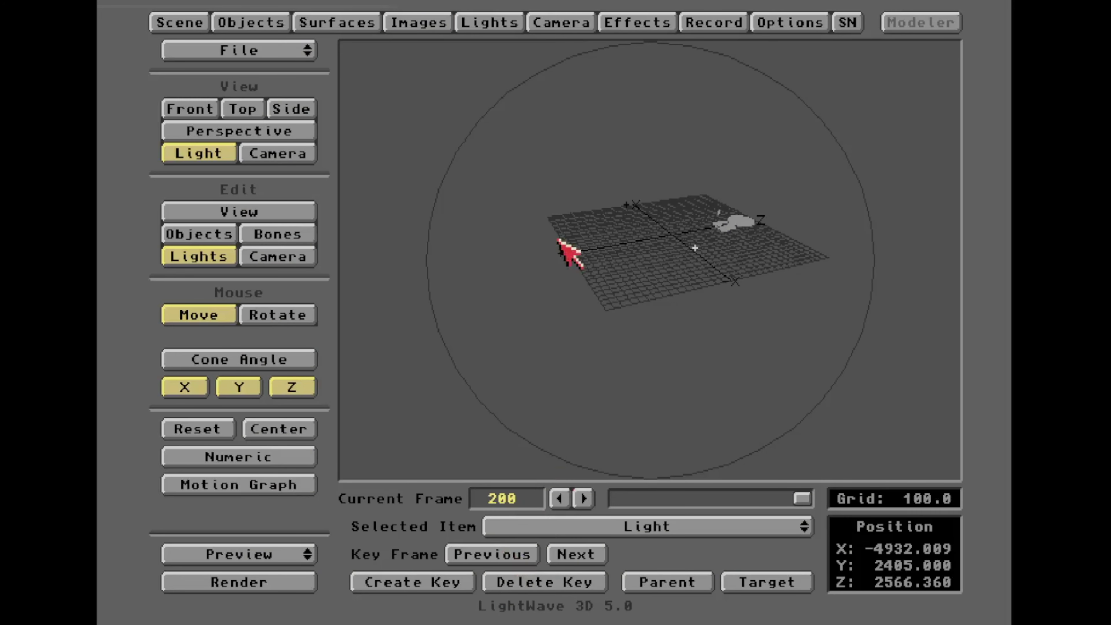
key("Return")
key("Return")
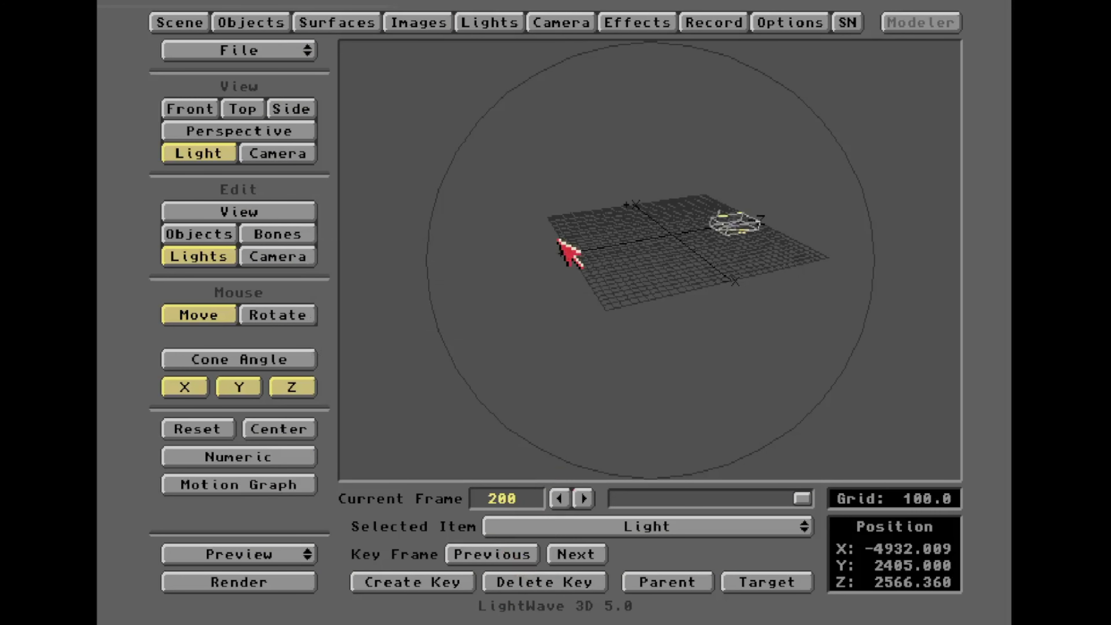
Step: At frame 0, rotate the spotlight to heading 111.80° and pitch 27.80° to cover the ship, and key it
left_click_drag(803, 499, 590, 496)
left_click(279, 314)
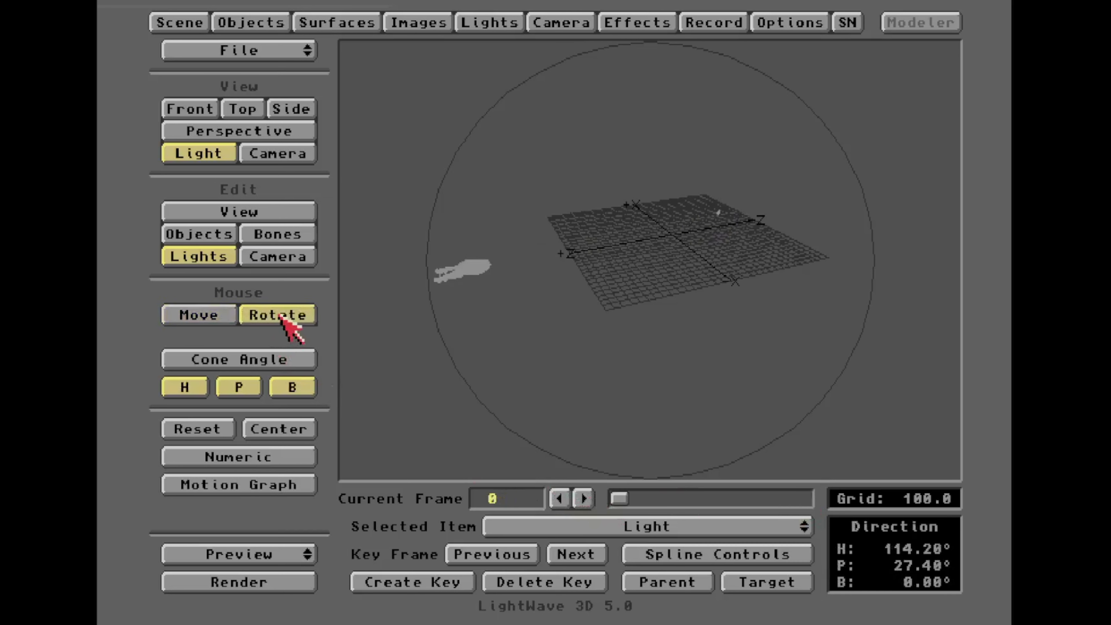
left_click_drag(461, 317, 475, 318)
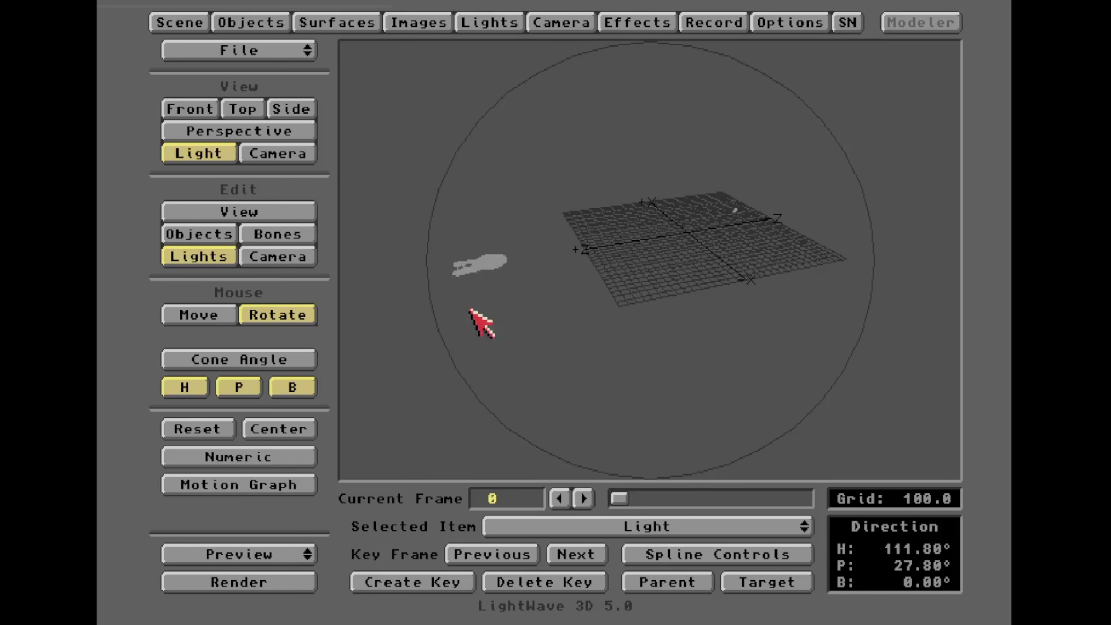
key("Return")
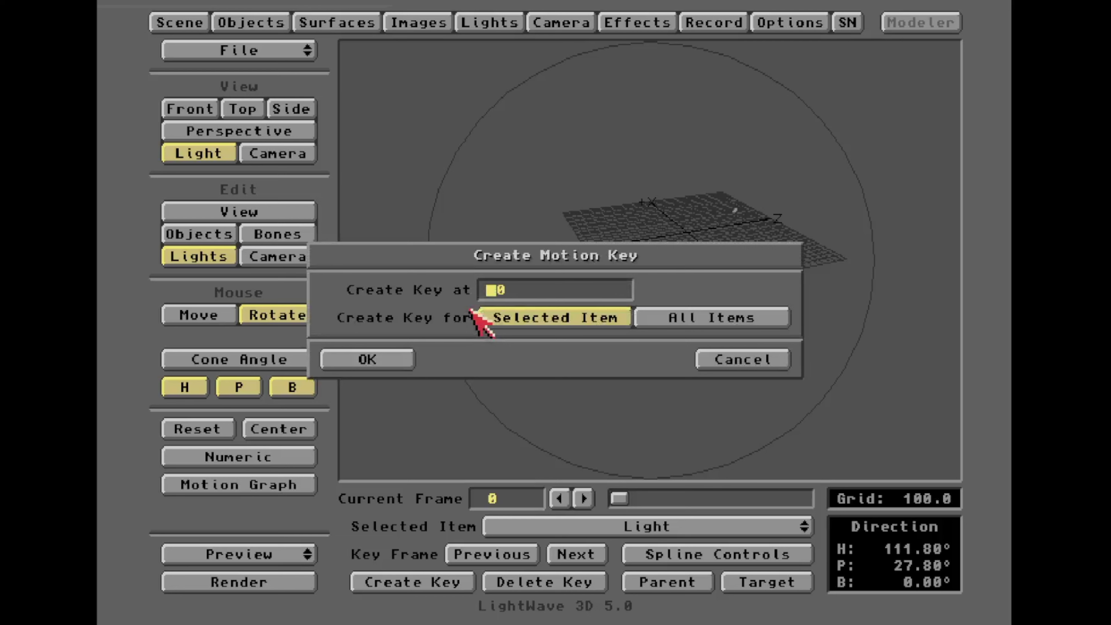
key("Return")
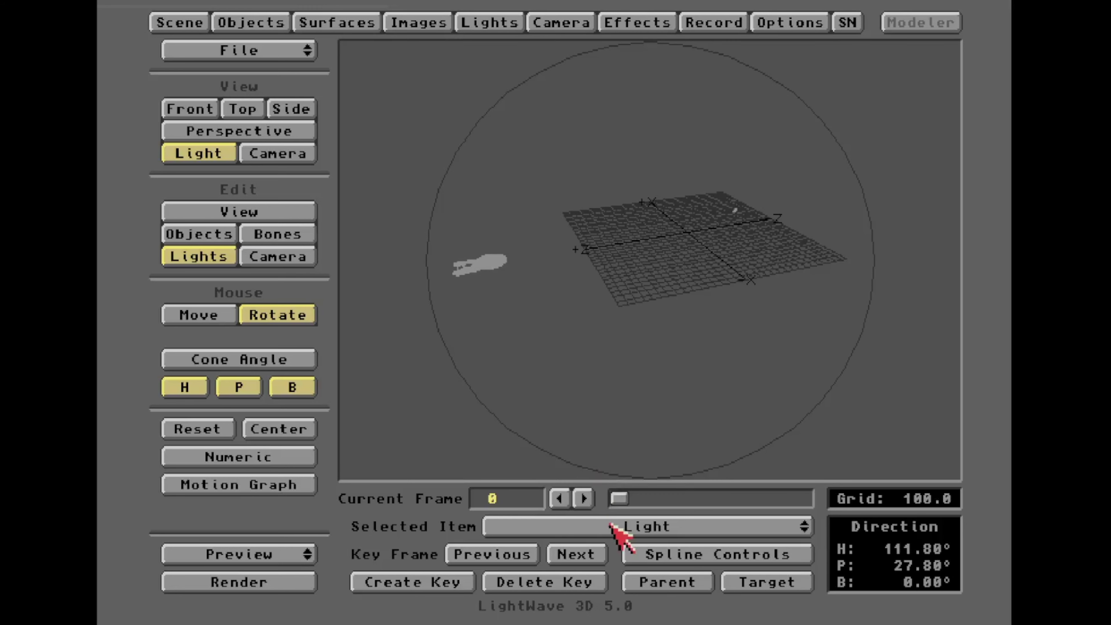
Step: Scrub through the animation to check the spotlight cone's coverage of the ship, and return to the camera view at frame 85
left_click_drag(616, 501, 895, 539)
left_click_drag(801, 499, 739, 512)
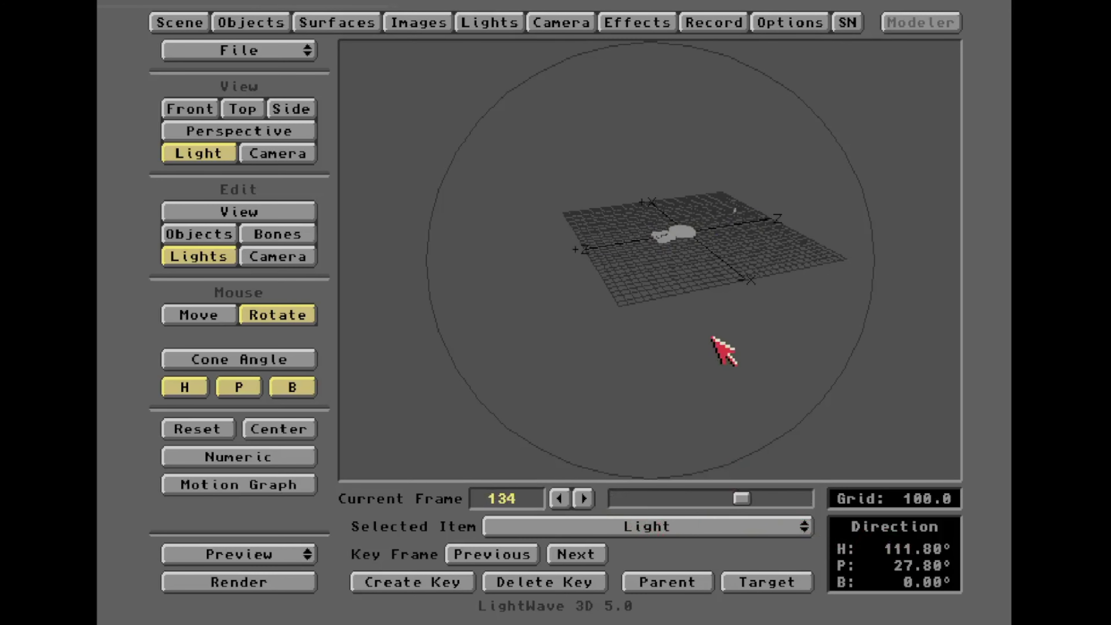
key("6")
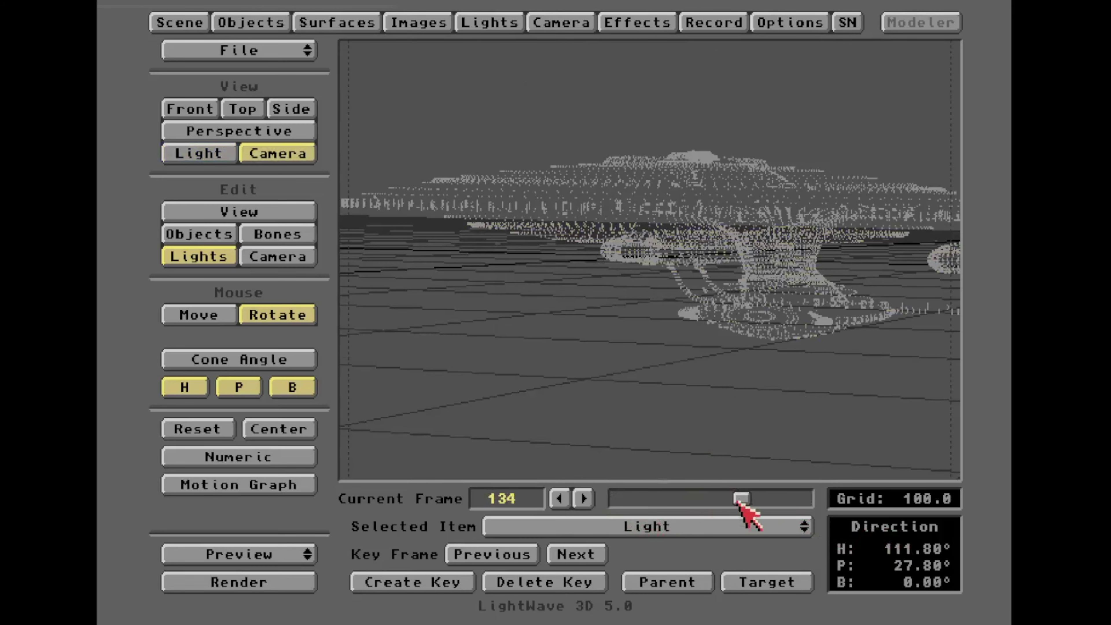
left_click_drag(740, 499, 698, 498)
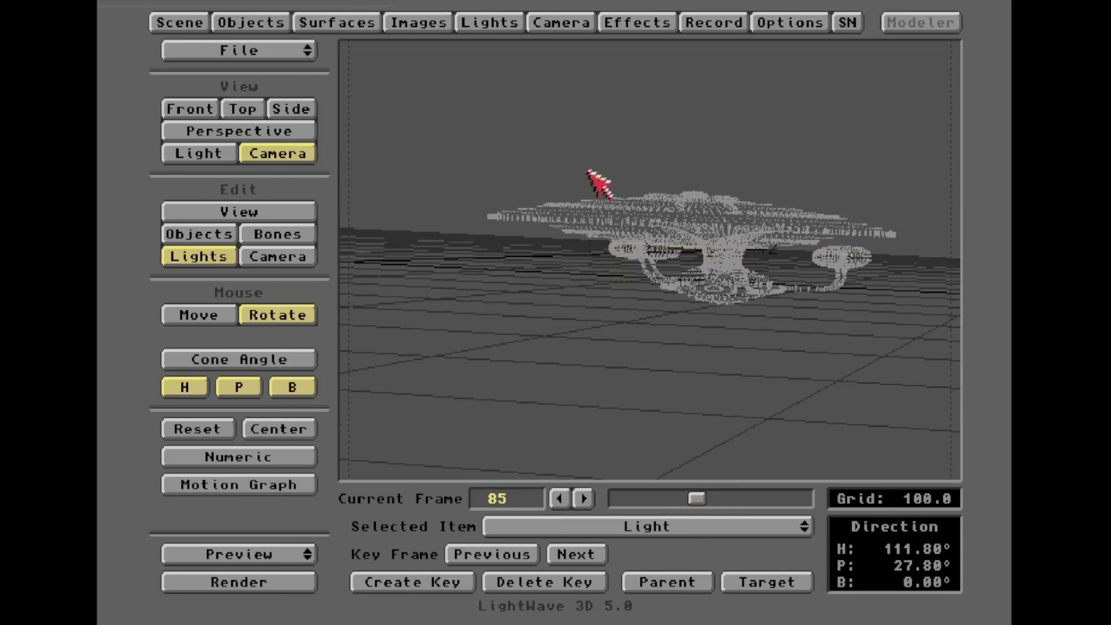
Step: Turn on intensity falloff for the spotlight and test-render frame 85
left_click(490, 22)
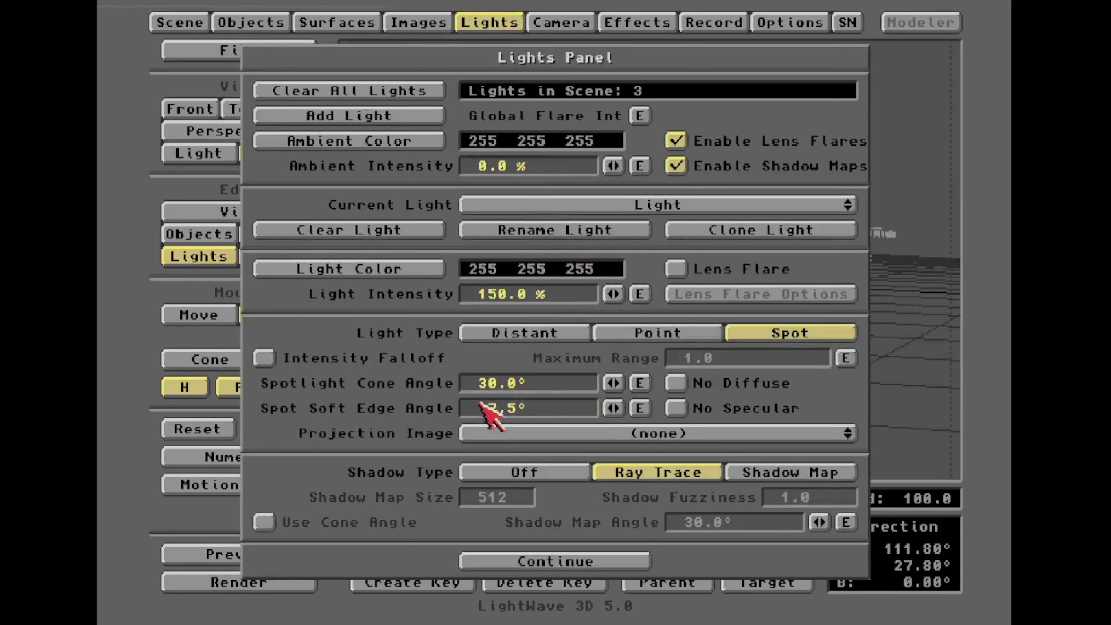
left_click(369, 353)
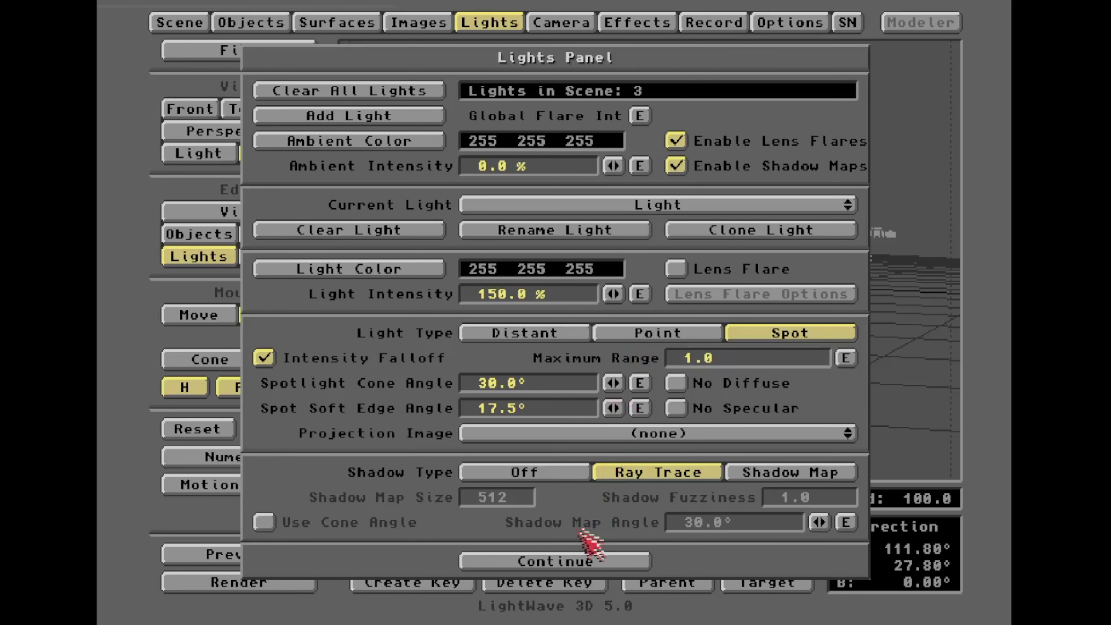
key("F9")
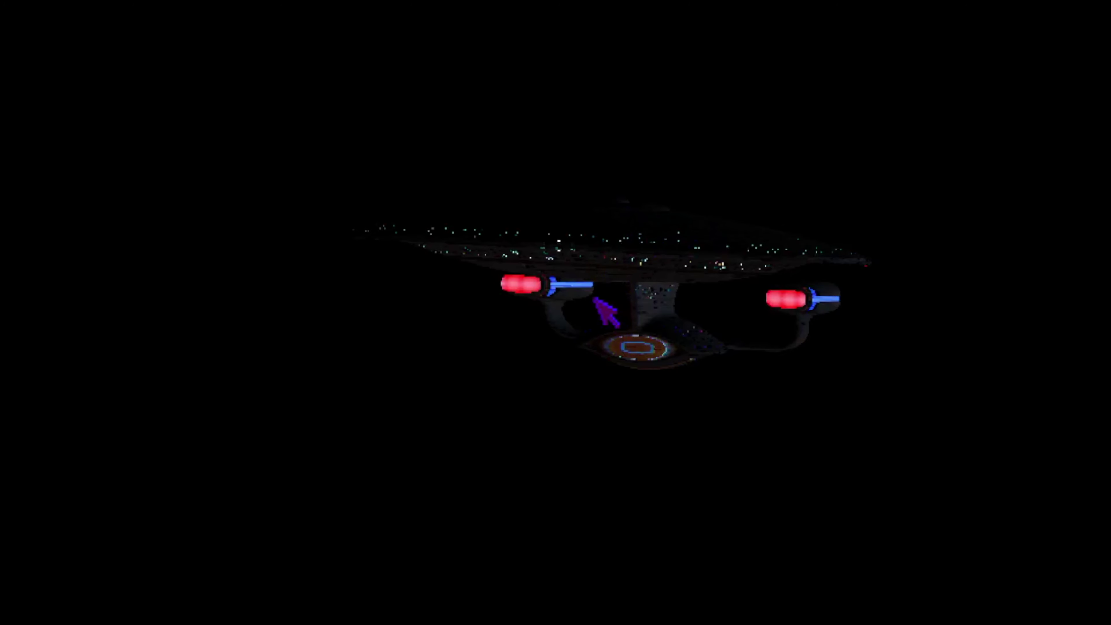
key("Escape")
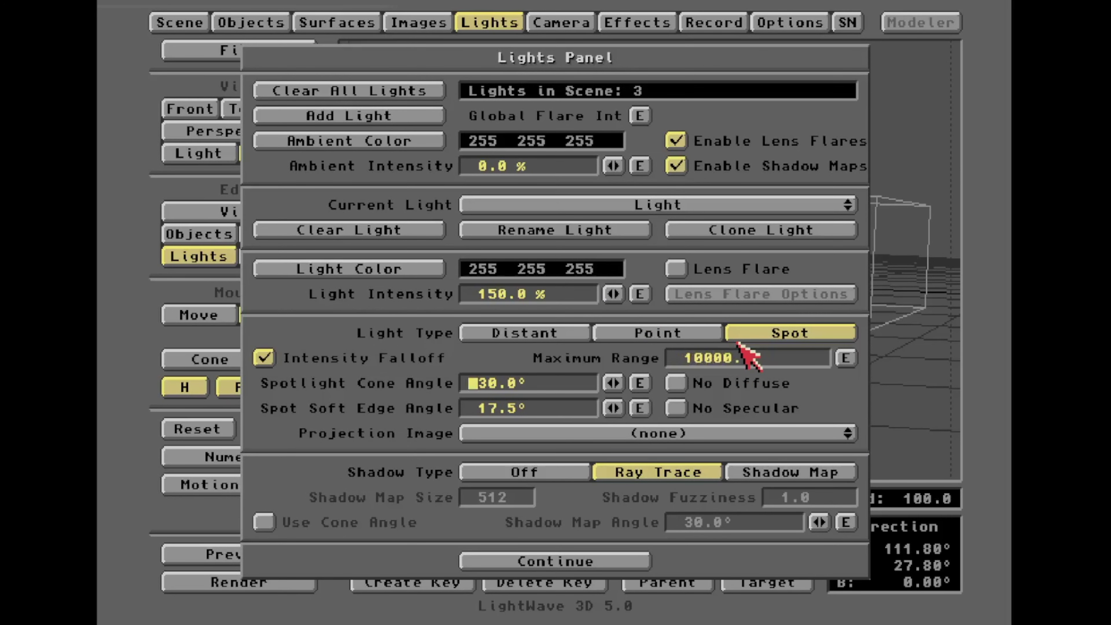
Step: Test-render frame 85 with the spotlight's maximum range at 10000, and reduce the range to 5000
key("F9")
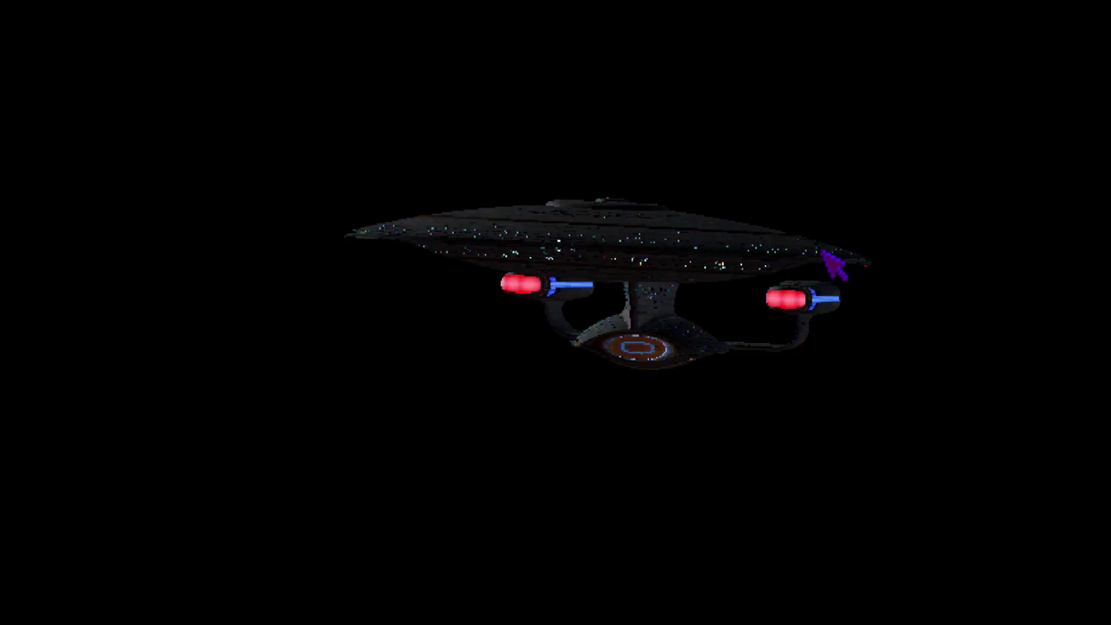
key("Escape")
key("Escape")
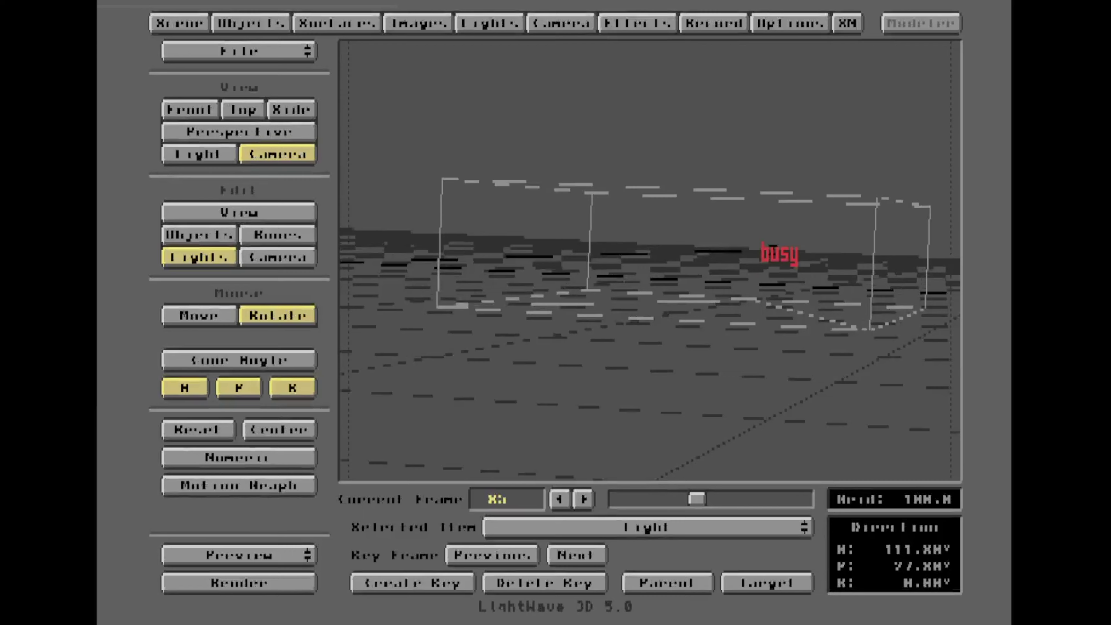
key("p")
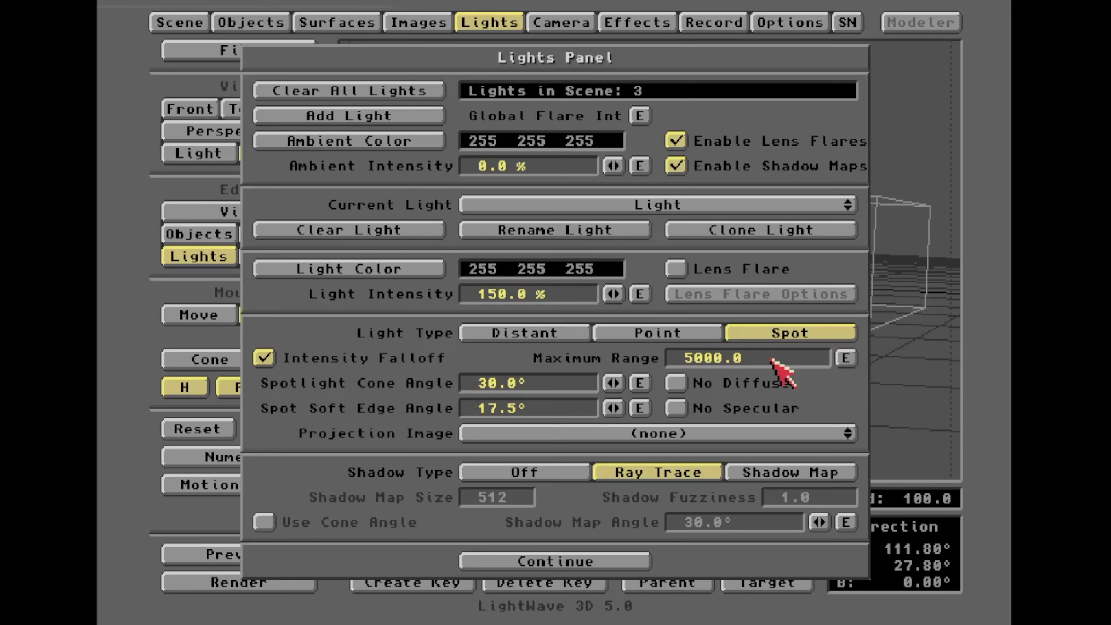
Step: Compare test renders of frame 85 while trying a maximum range of 7000 for the spotlight, and settle on 6000
key("F9")
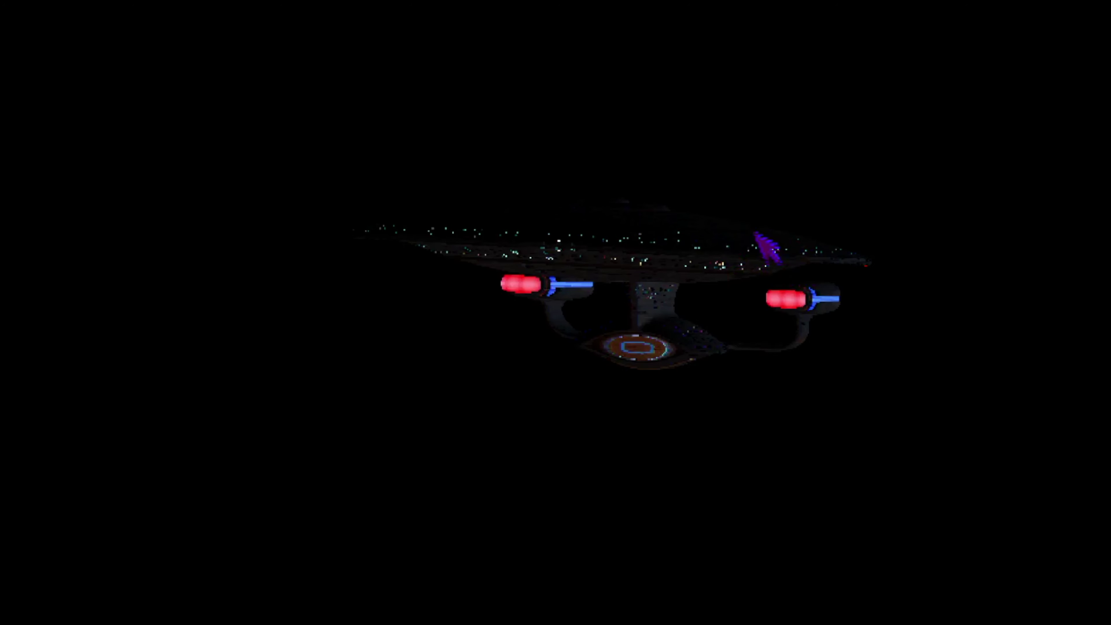
key("Escape")
key("p")
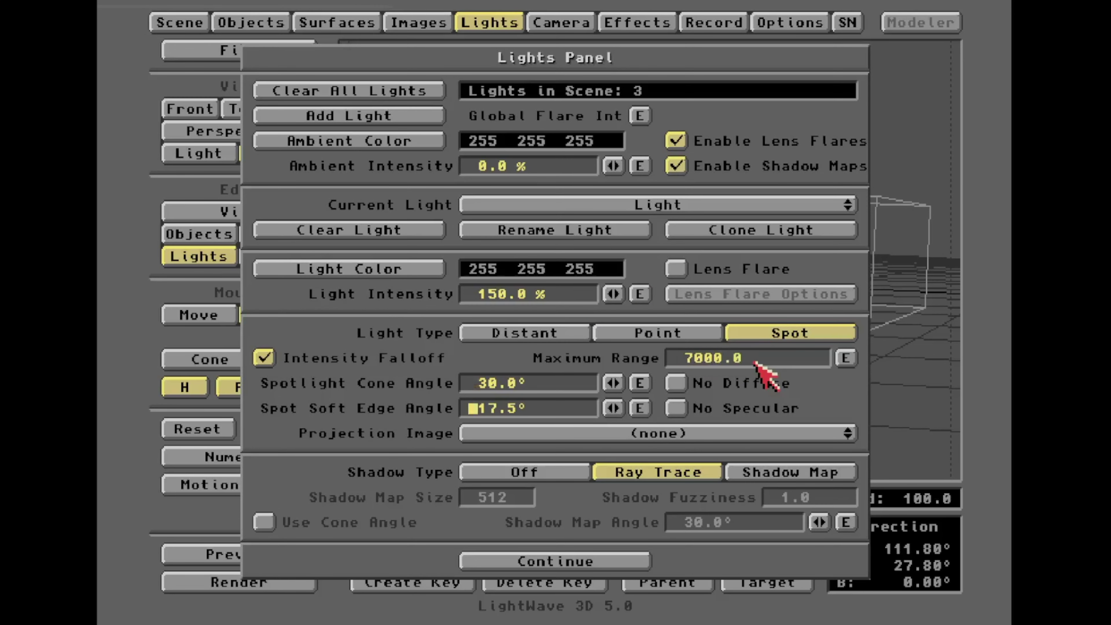
key("F9")
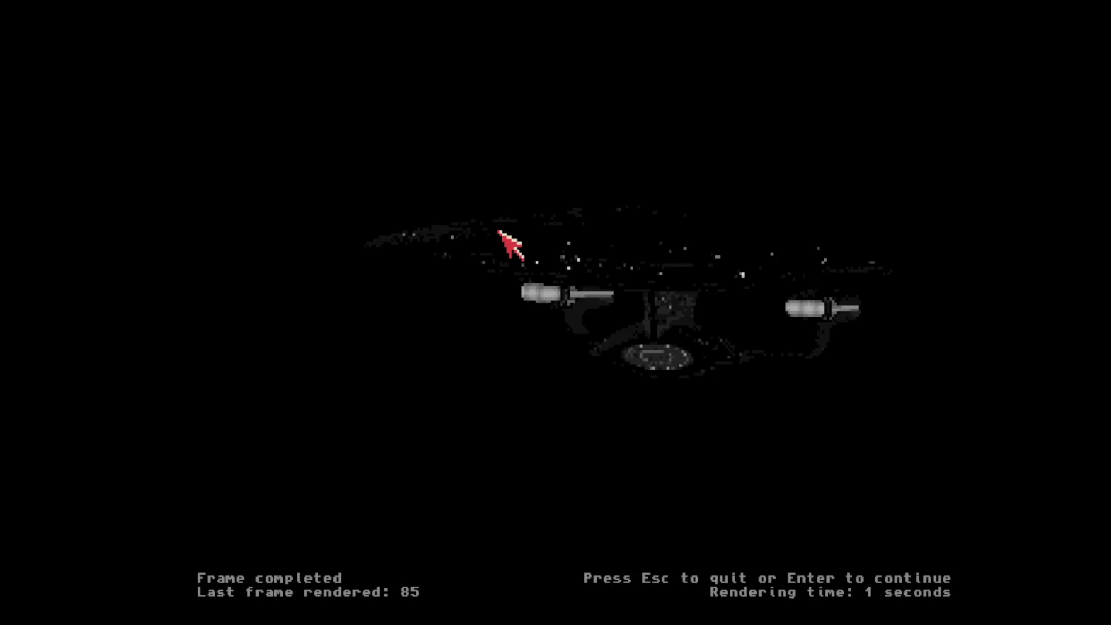
key("Escape")
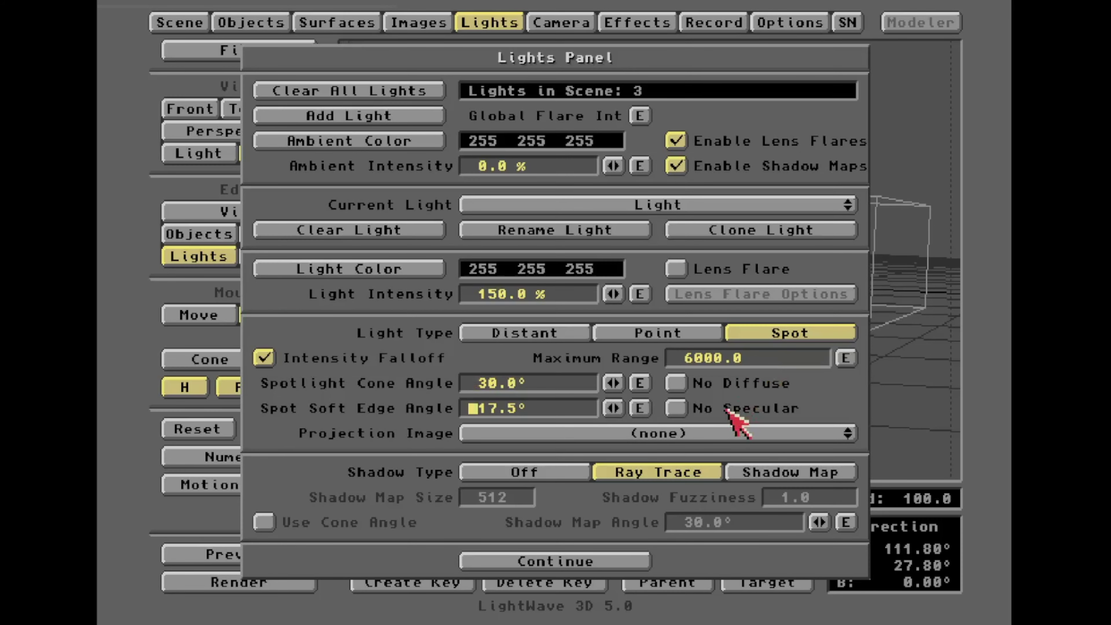
key("F9")
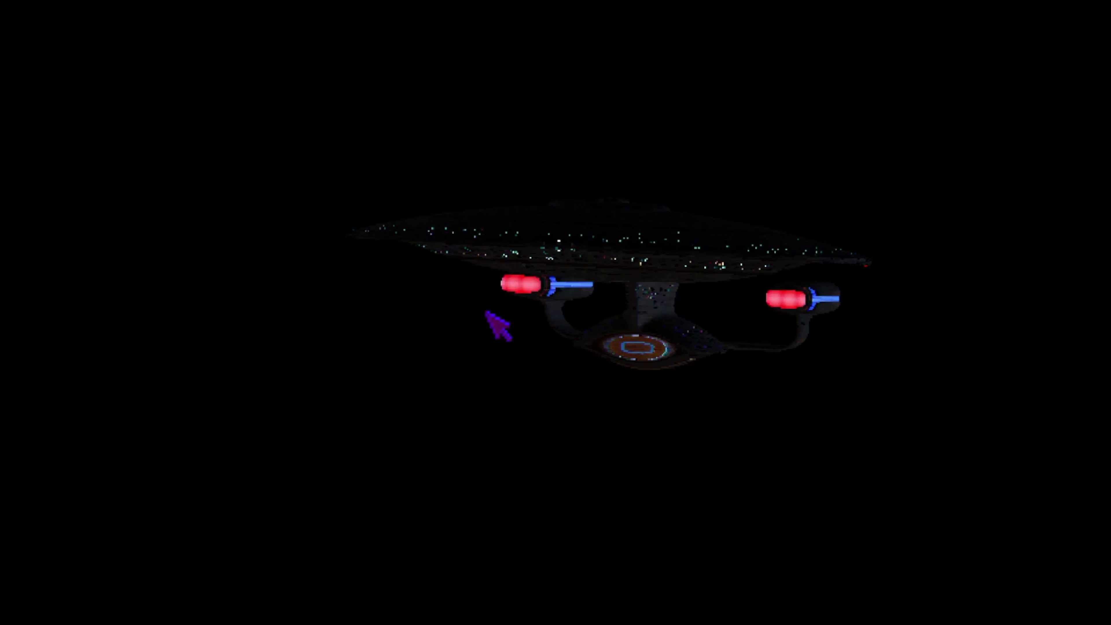
Step: Raise the spotlight's intensity to 1500% and check the brightness of the ship with test renders of frame 85
key("Escape")
key("l")
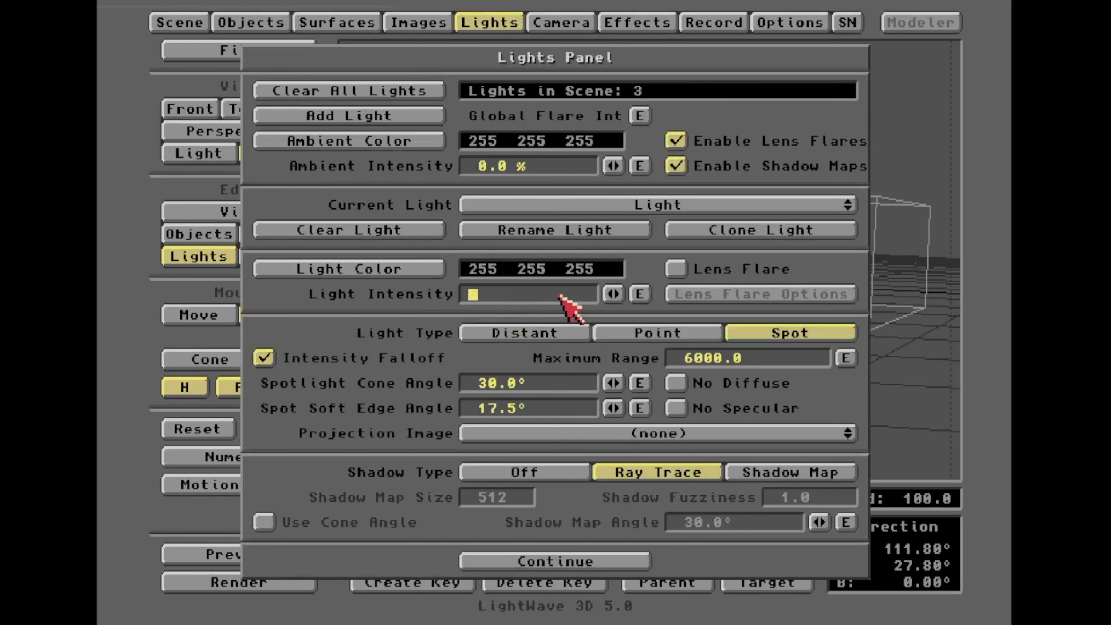
key("F9")
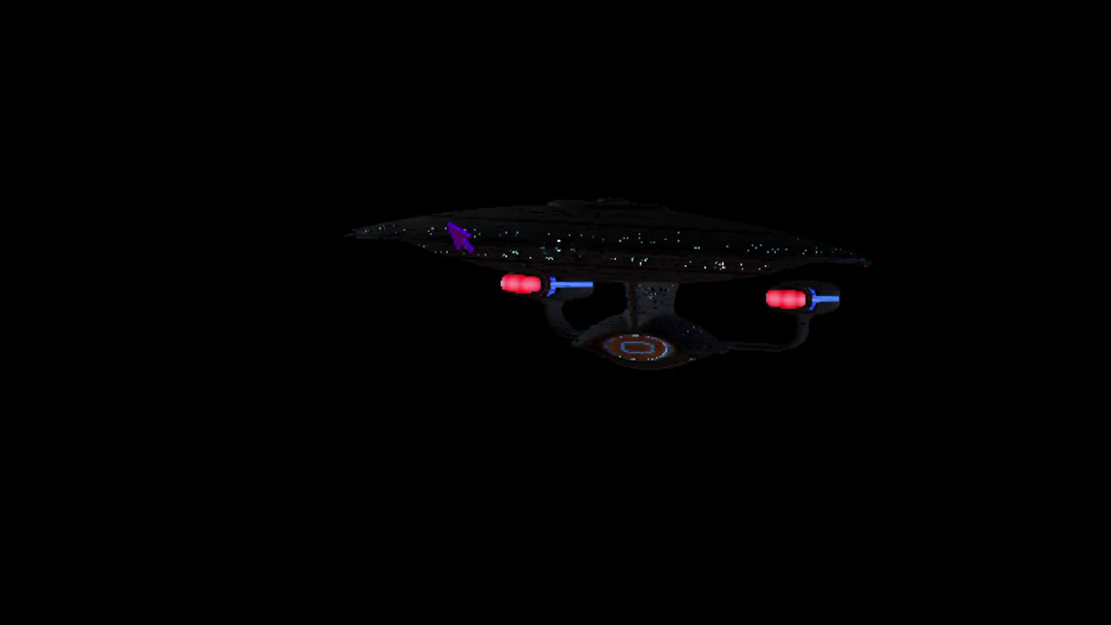
key("Escape")
key("Escape")
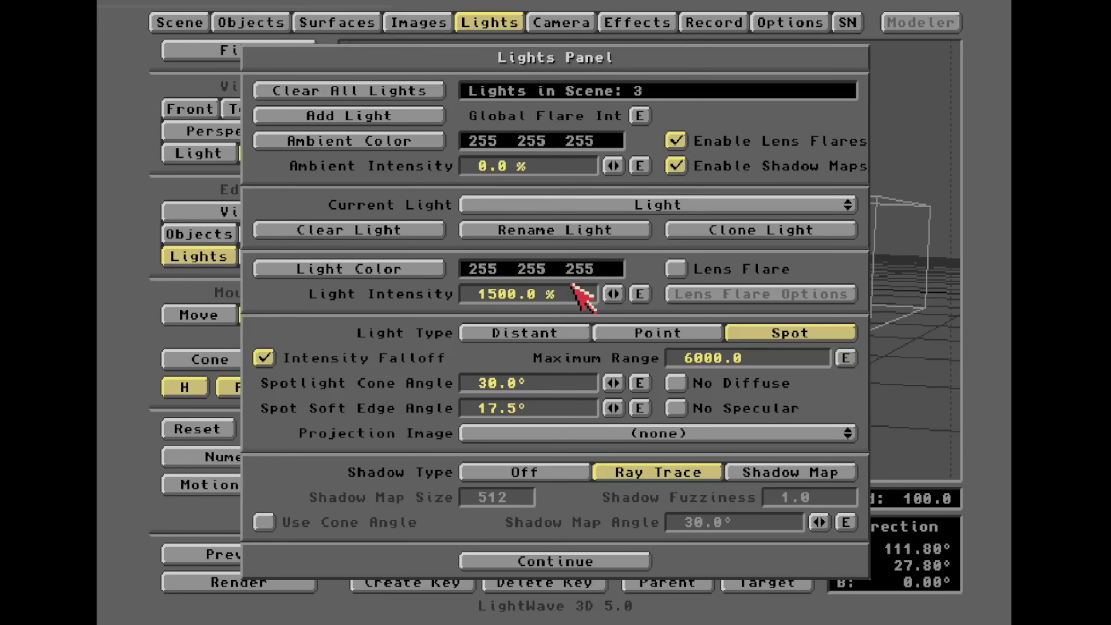
key("F9")
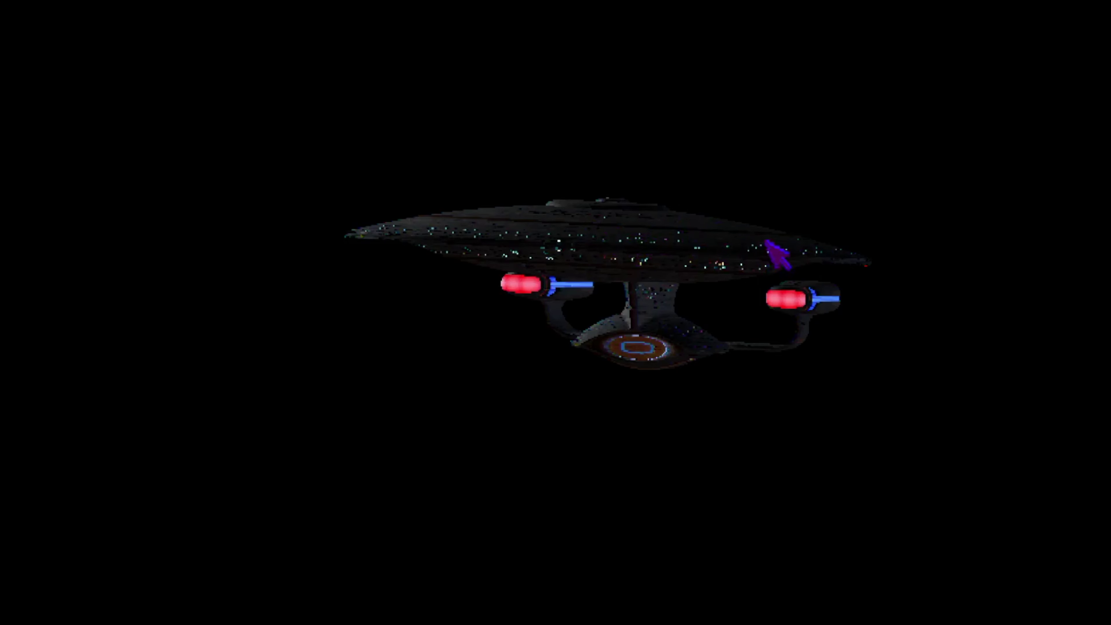
left_click(785, 246)
Step: Lower the Kicker Fill light's intensity to 36%
key("p")
left_click(636, 201)
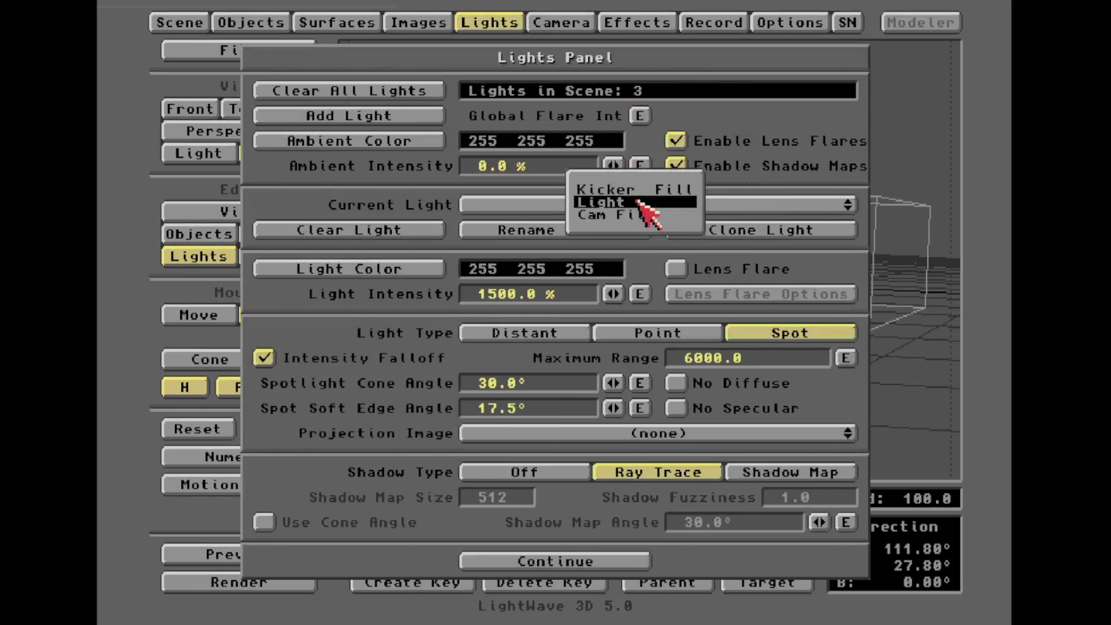
left_click(656, 189)
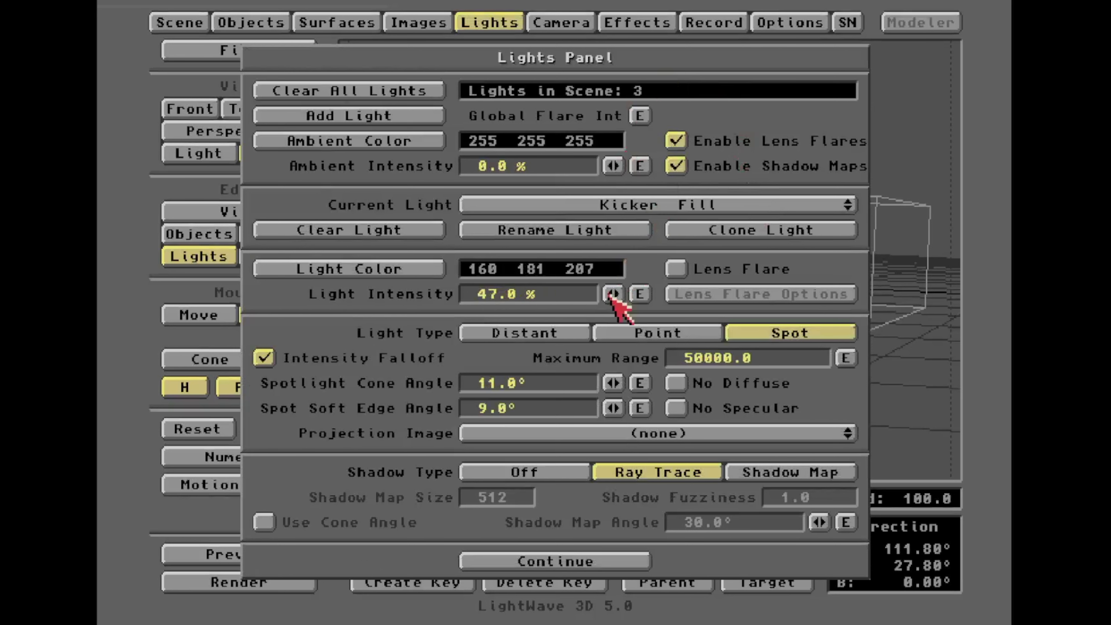
left_click_drag(612, 294, 603, 293)
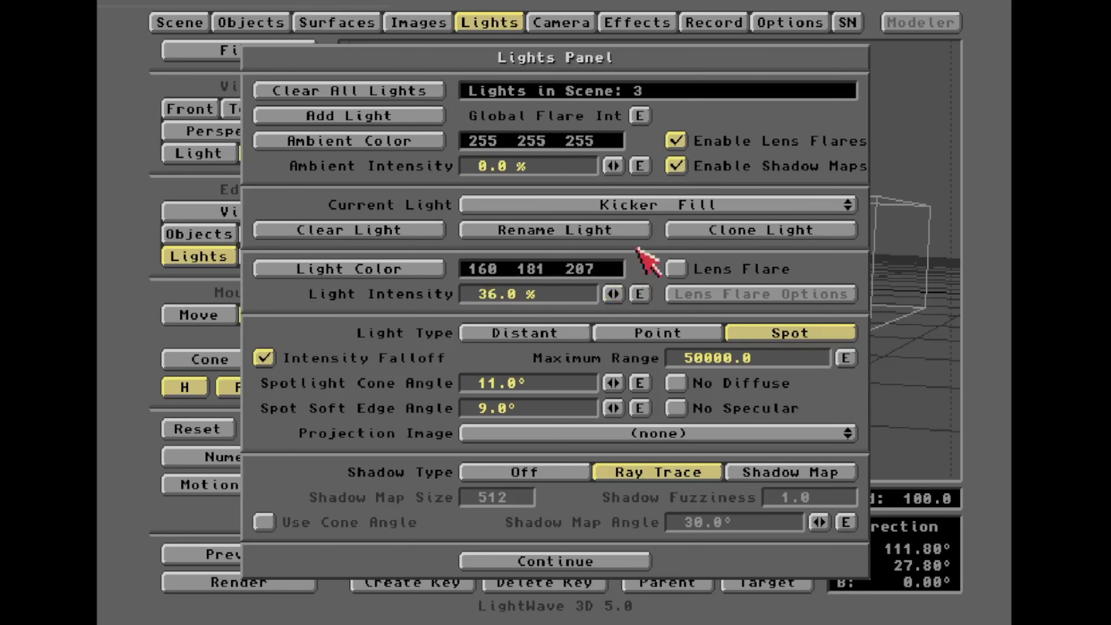
Step: Make the spotlight named Light current again and open its intensity for editing
left_click(656, 206)
left_click(663, 216)
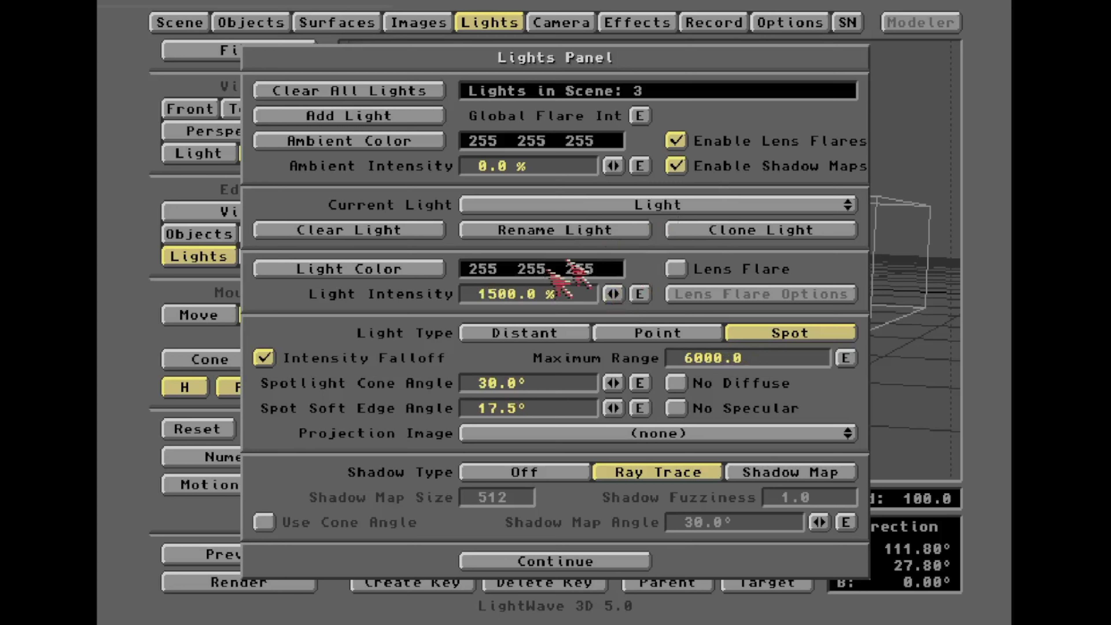
left_click(569, 294)
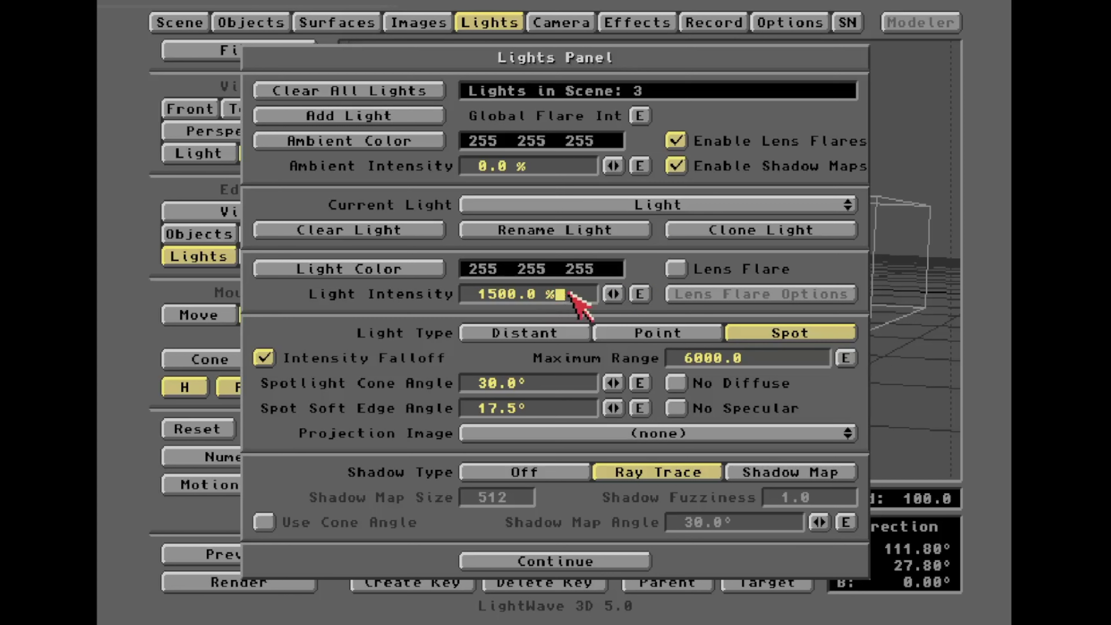
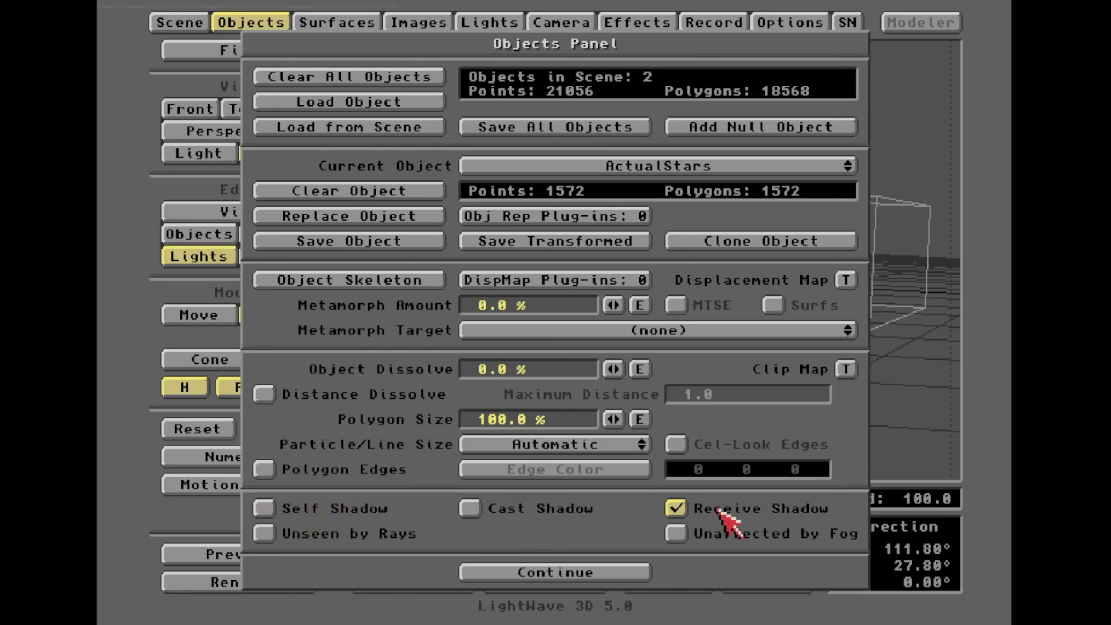
Step: Leave the object settings, scale the ActualStars object to 0.050 in the top view, key it, and check the camera view
left_click(625, 573)
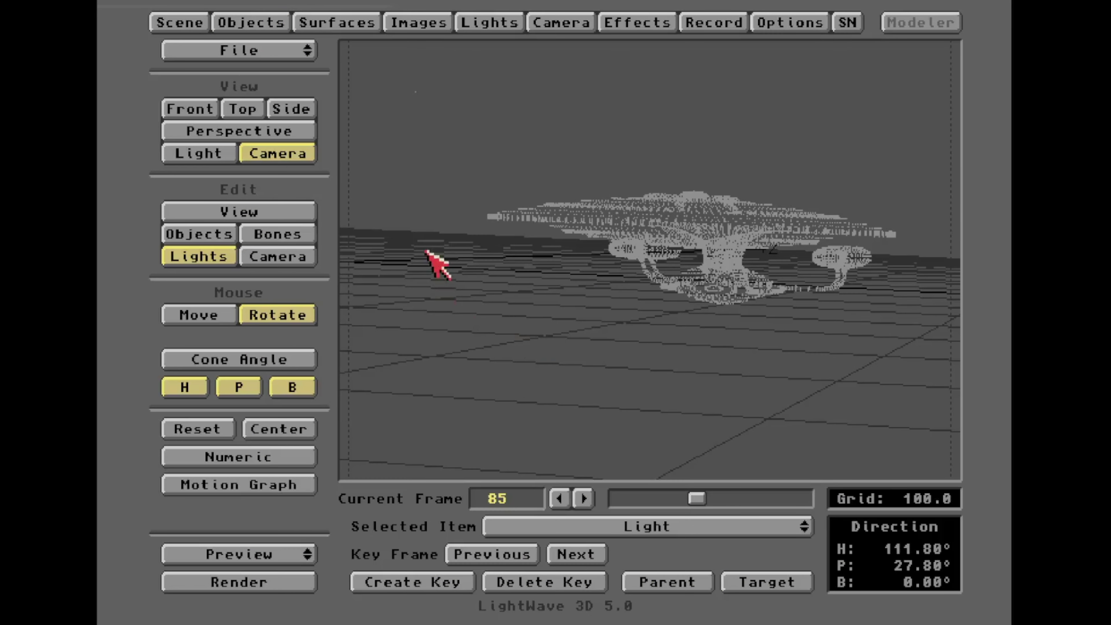
key("2")
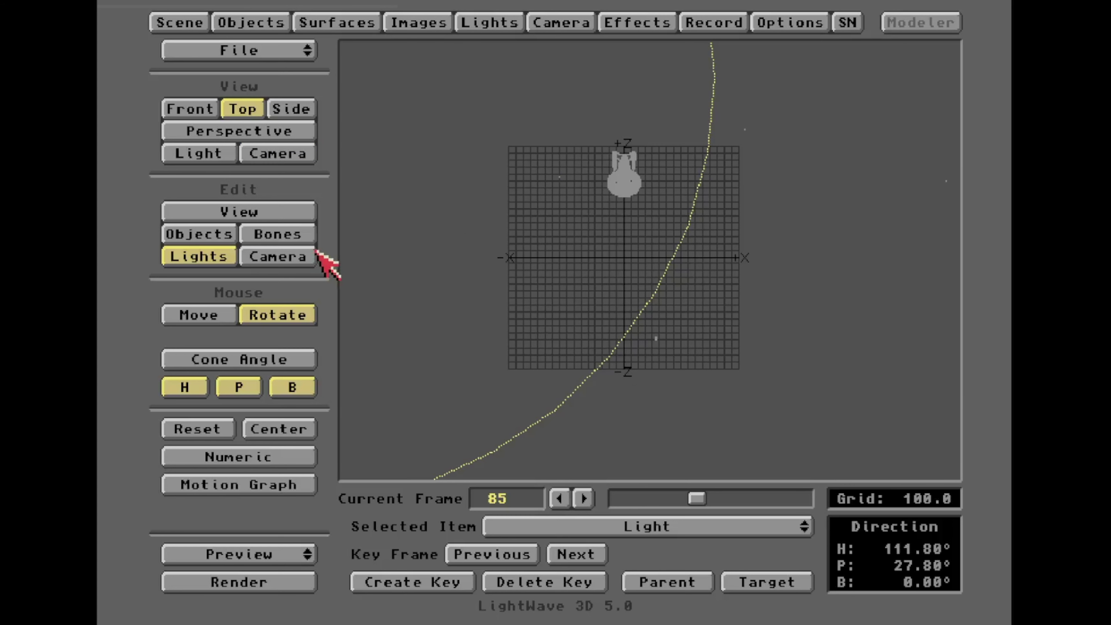
left_click(203, 234)
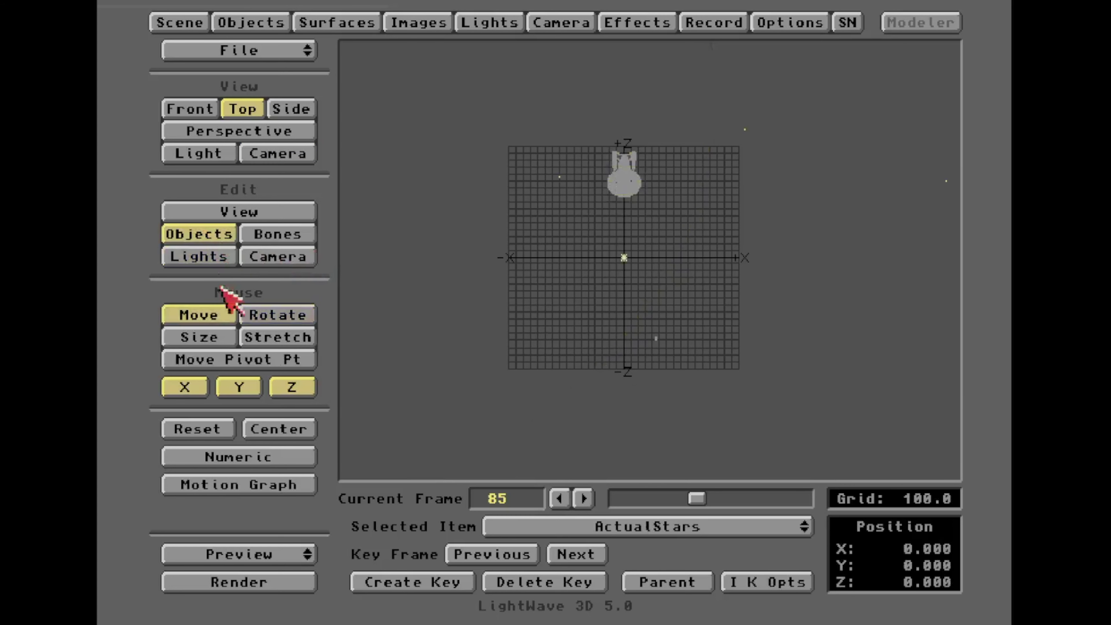
left_click(224, 338)
left_click_drag(539, 303, 588, 296)
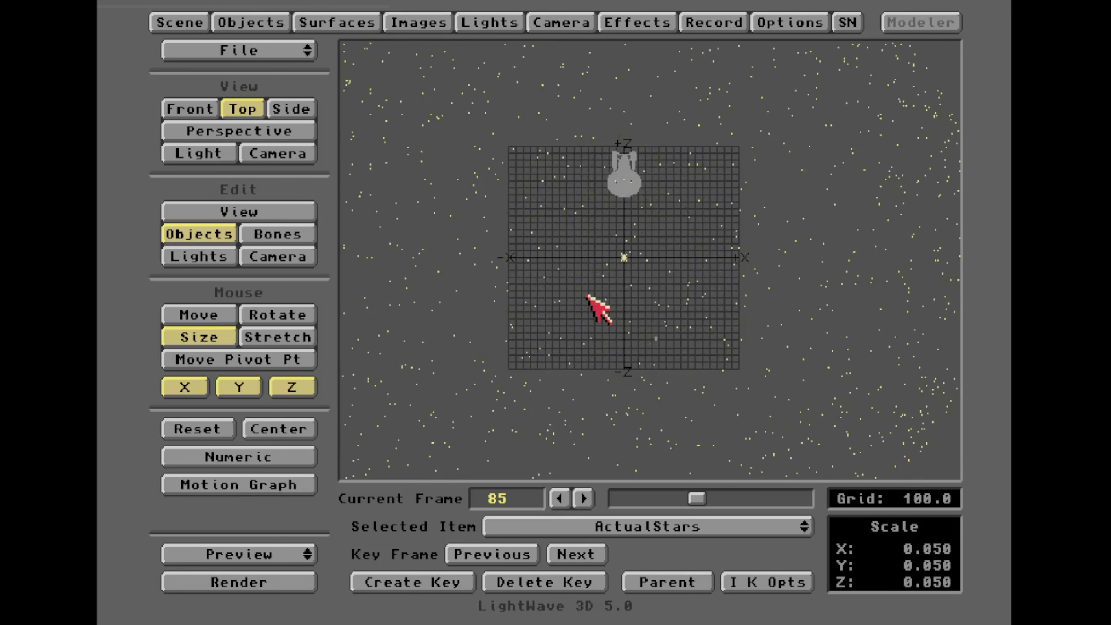
key("Return")
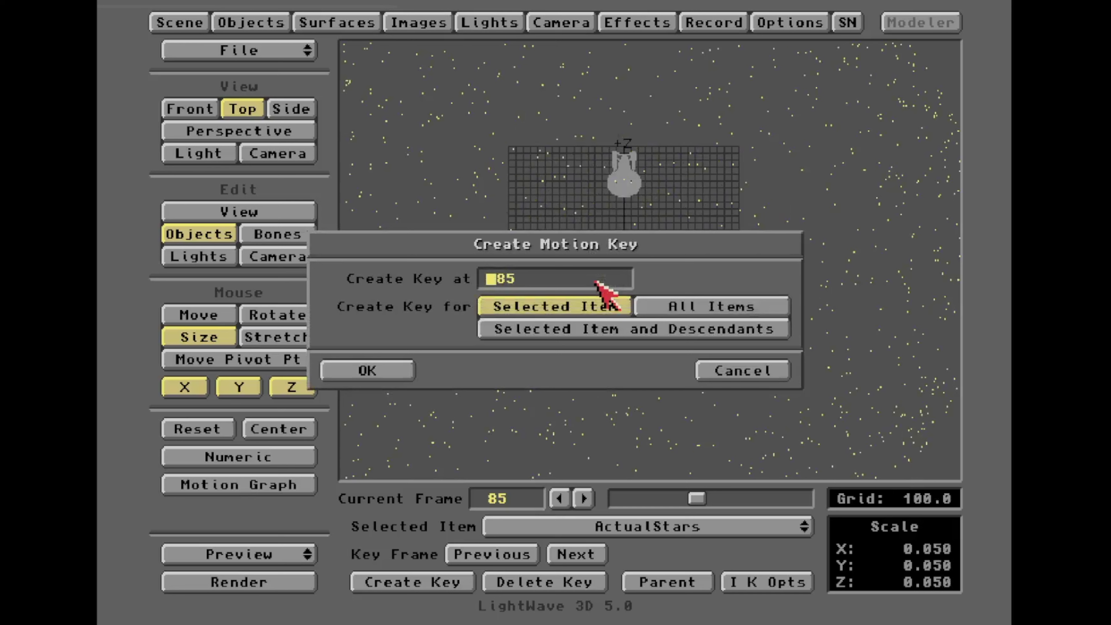
key("Return")
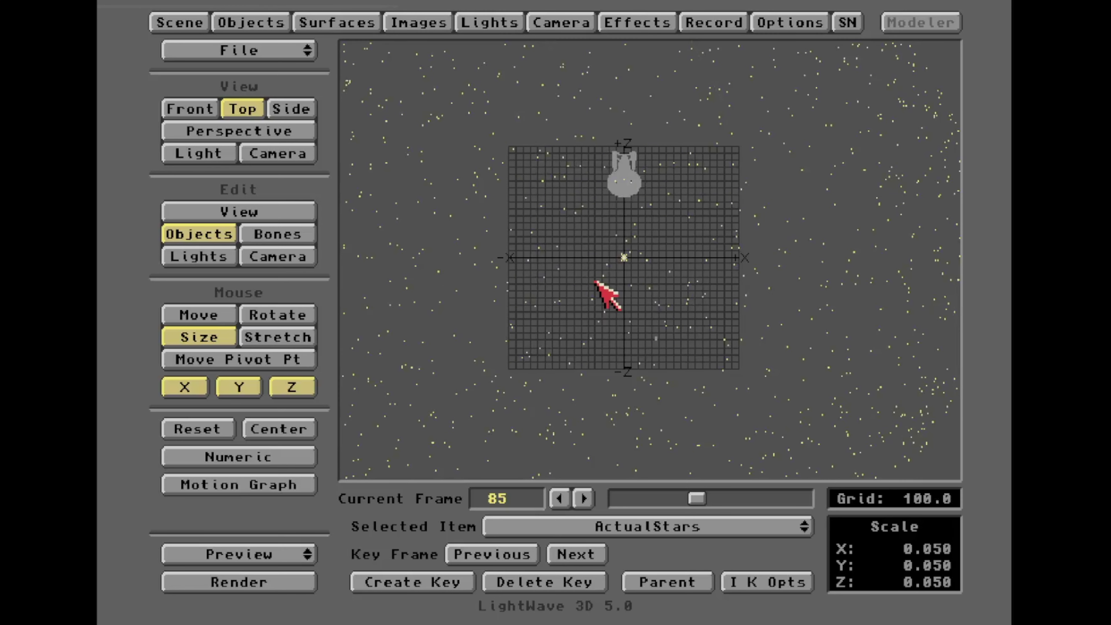
key("6")
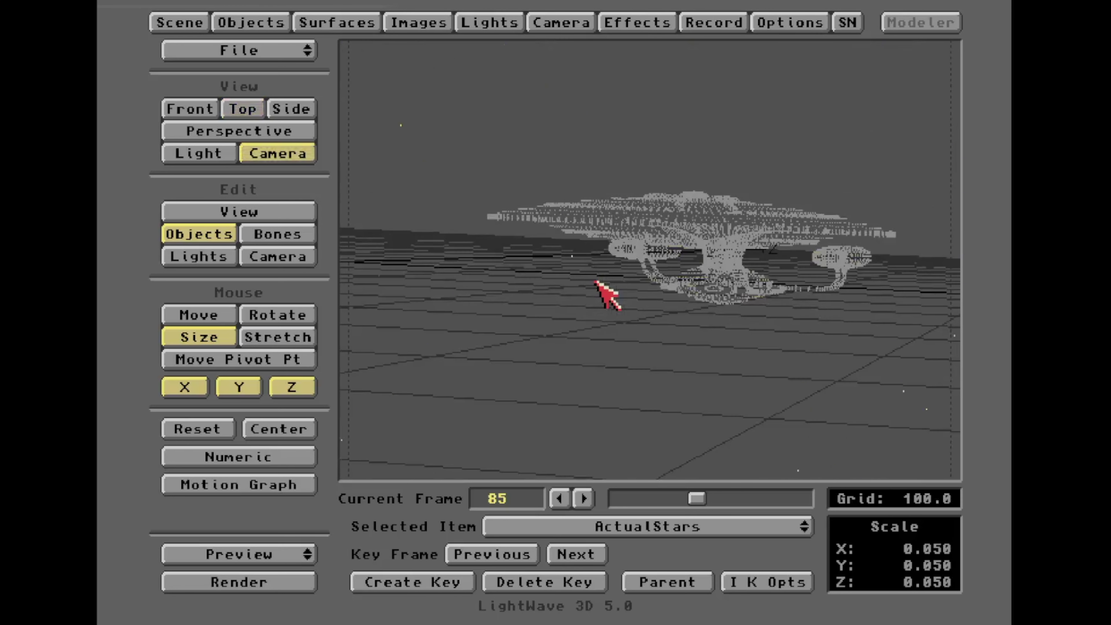
Step: Shrink ActualStars to a scale of 0.040 in the top view, key the size, and return to the camera view
key("2")
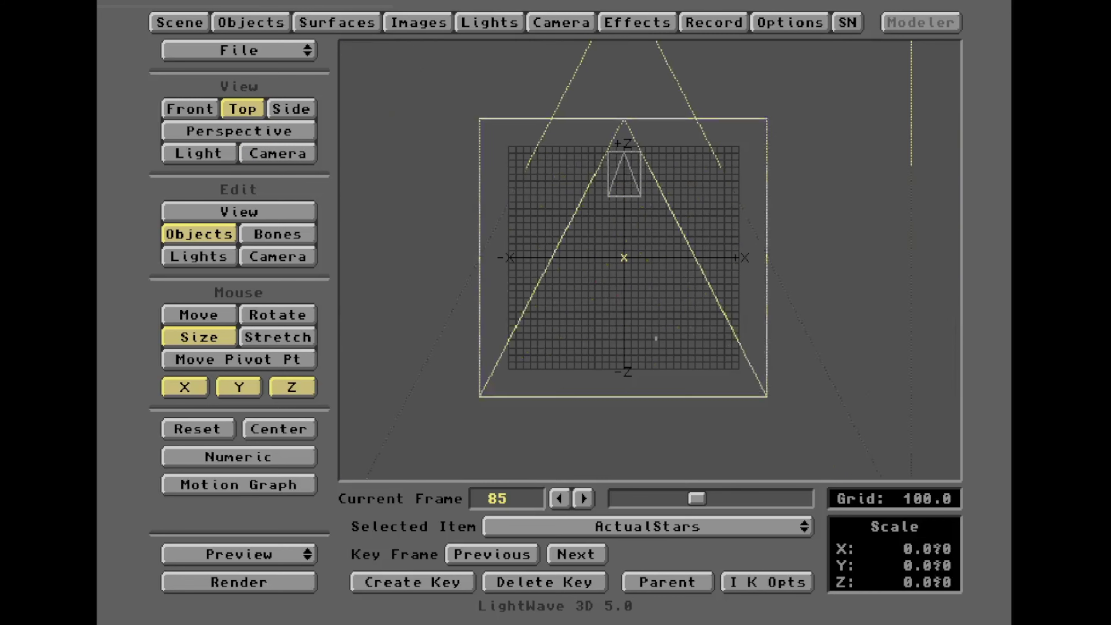
left_click_drag(595, 282, 595, 283)
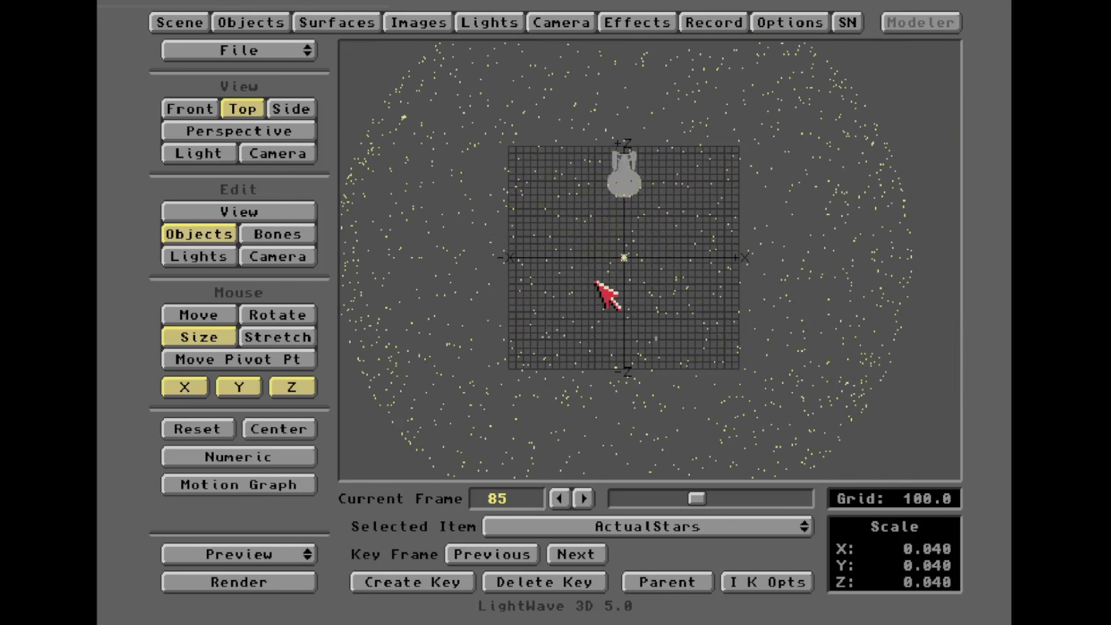
key("Return")
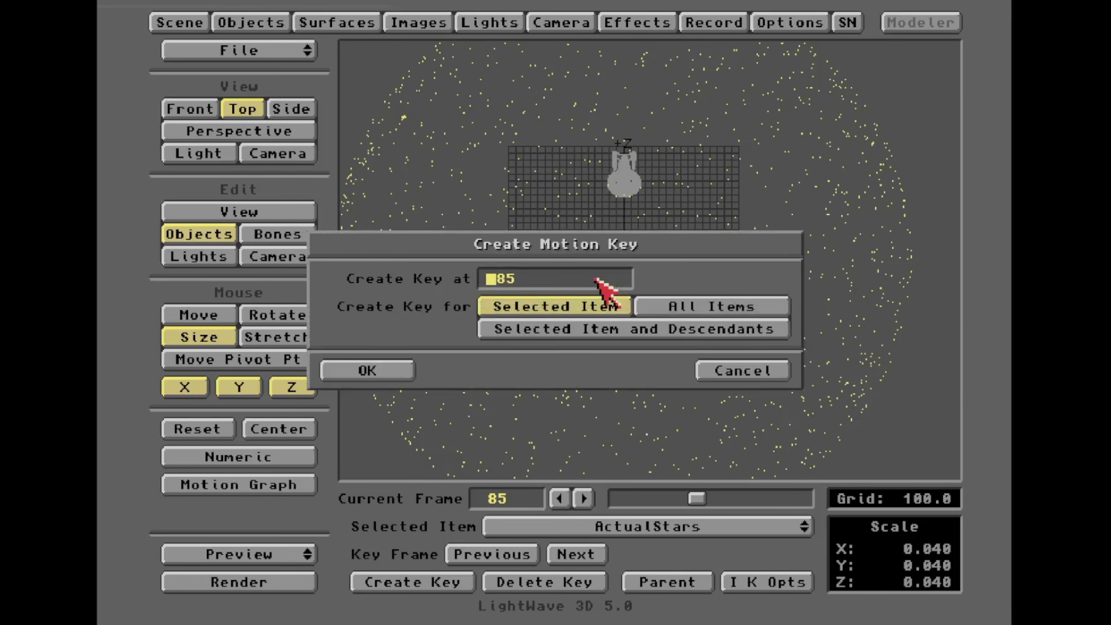
key("Return")
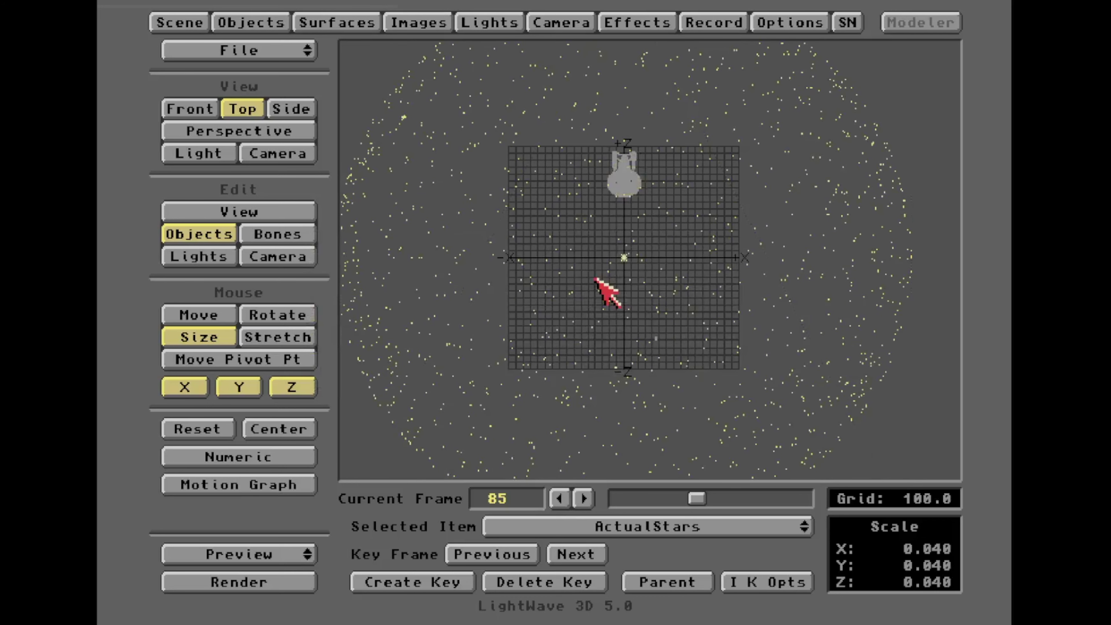
key("6")
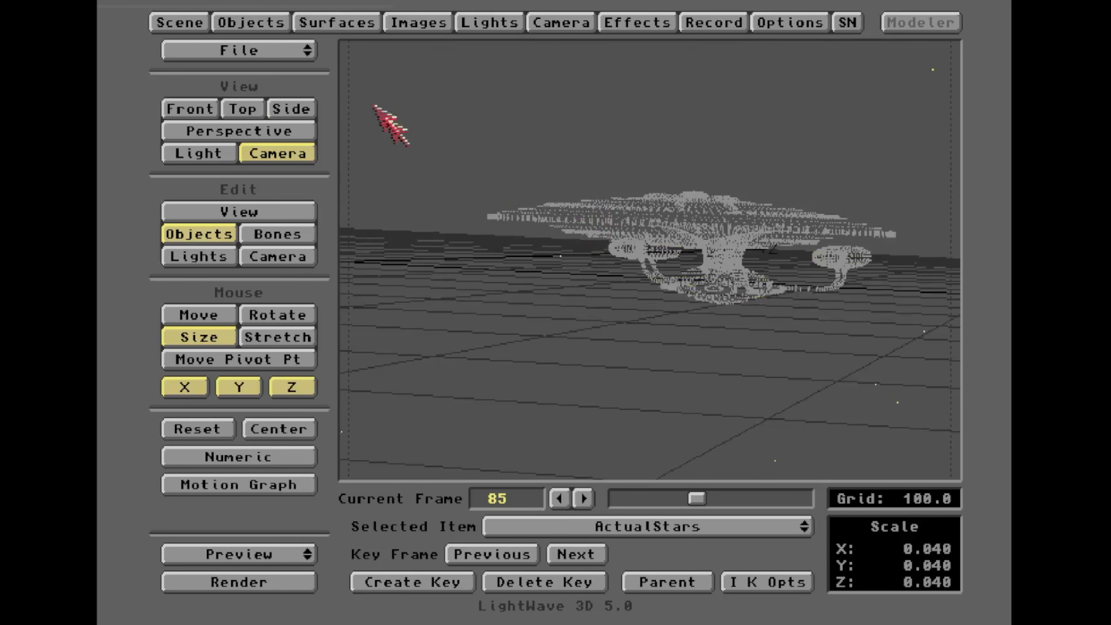
Step: Clone the ActualStars object once and close the object settings
left_click(260, 22)
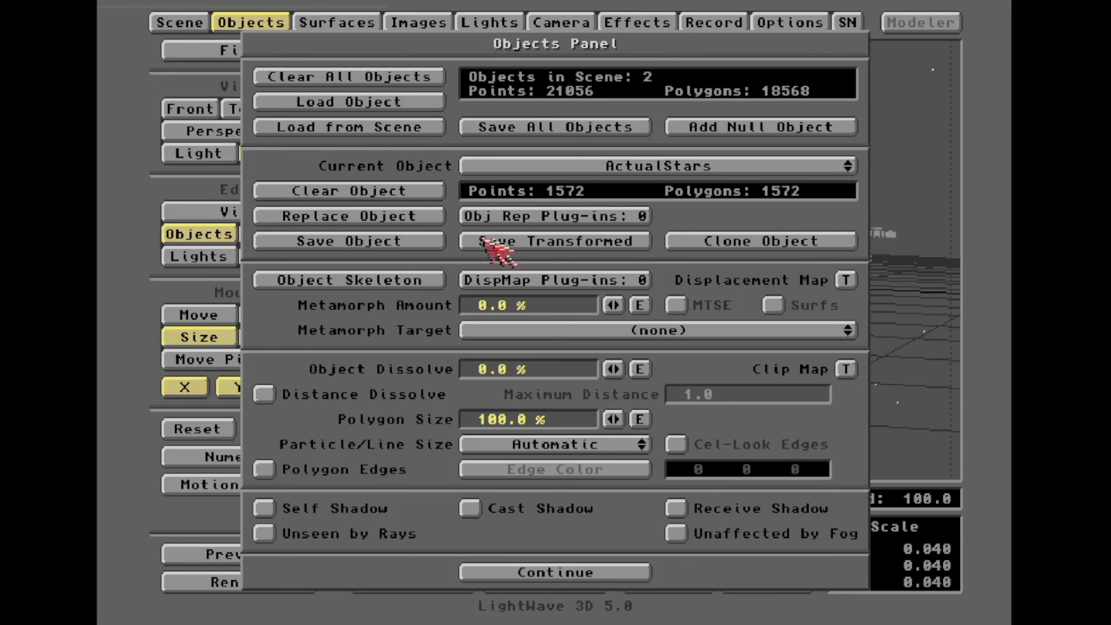
left_click(708, 241)
left_click(394, 345)
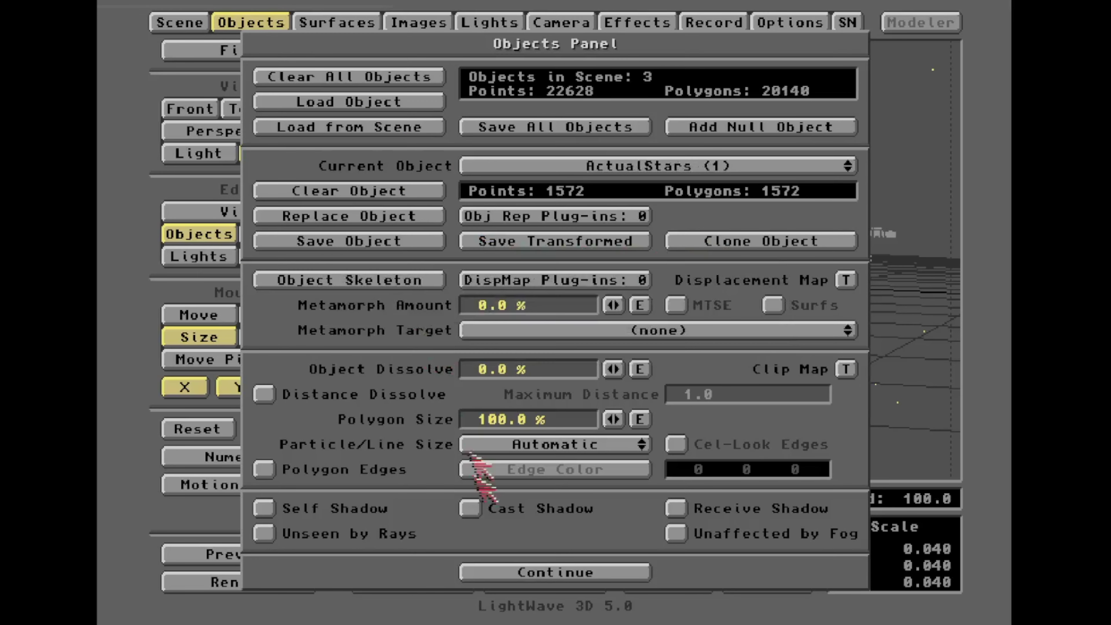
left_click(503, 571)
Step: Rotate the cloned star field to heading -13.00° and pitch 0.20°, and key the rotation
left_click(290, 315)
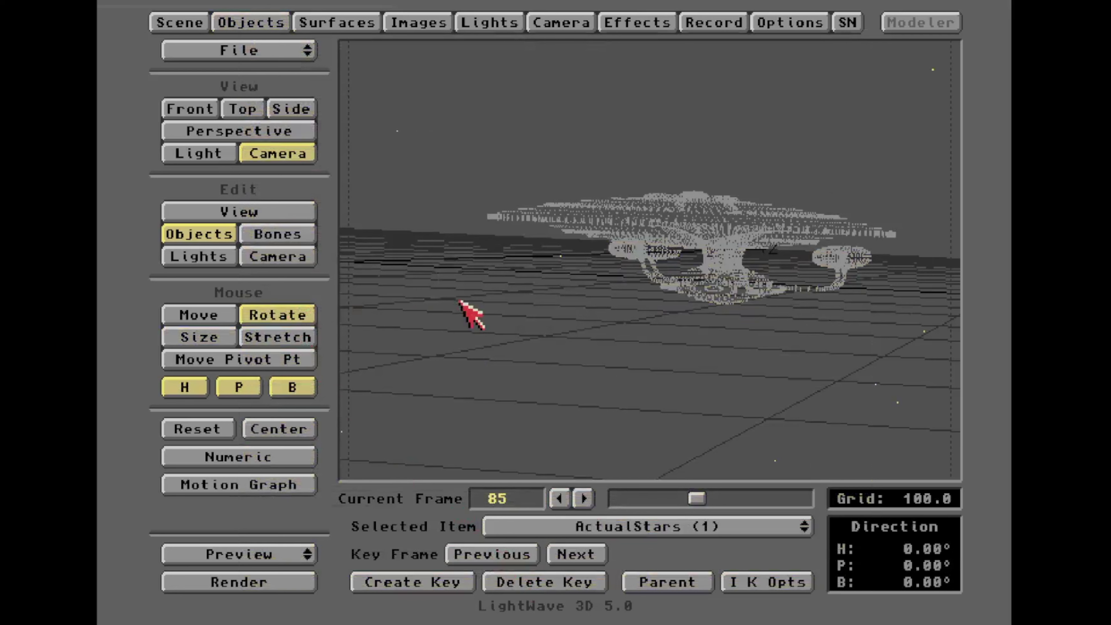
left_click_drag(461, 308, 507, 299)
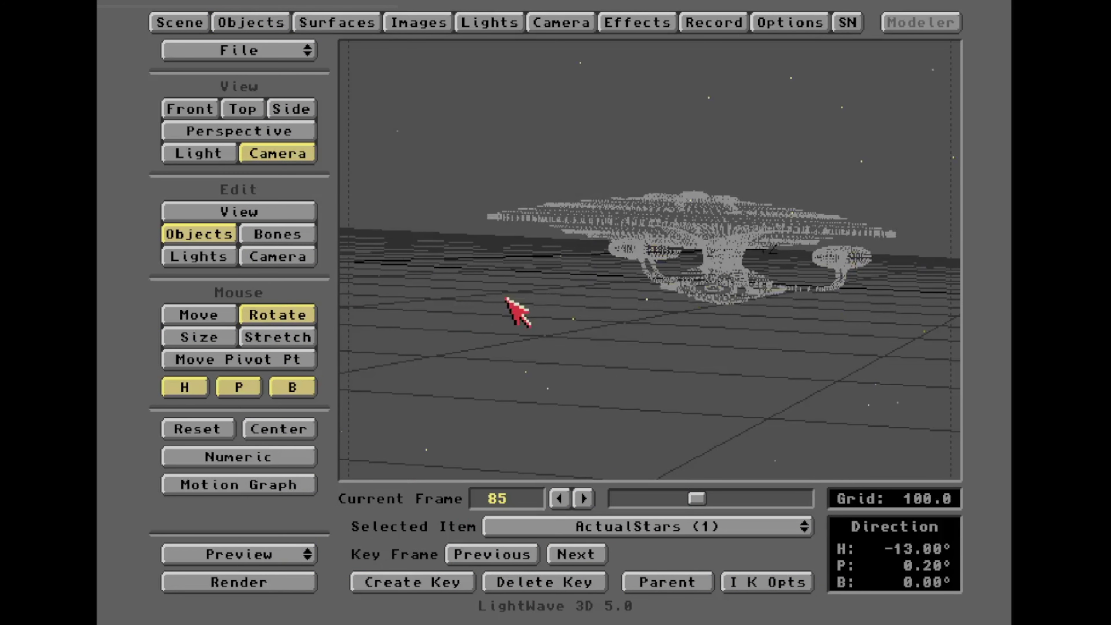
key("Return")
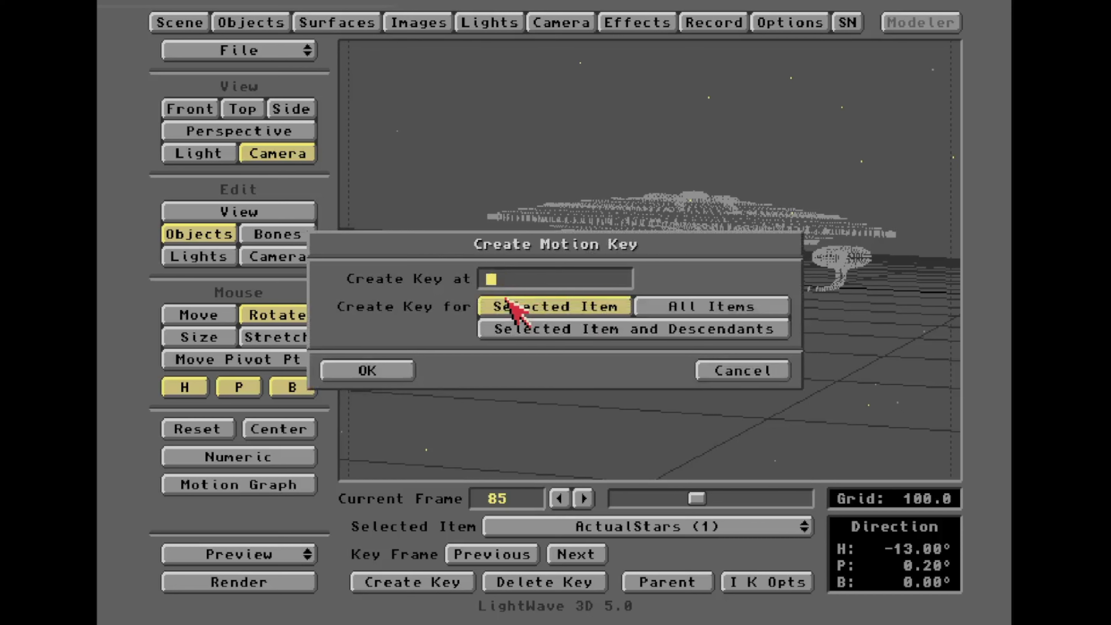
key("Return")
Step: Save the scene file in the Scenes/Trek drawer
right_click_drag(189, 70, 216, 83)
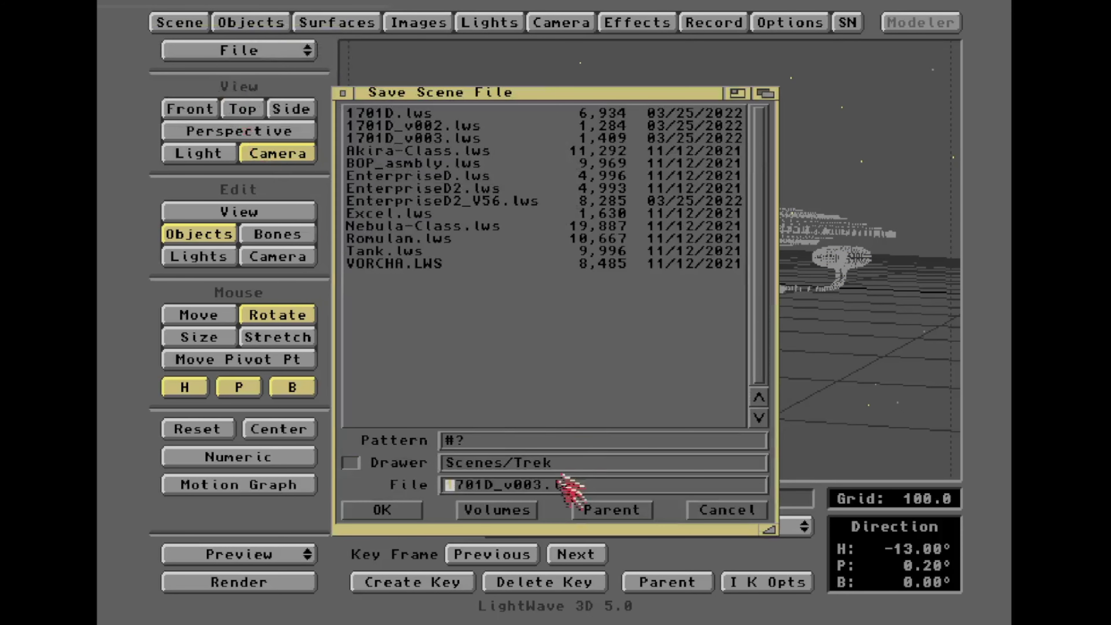
left_click(406, 503)
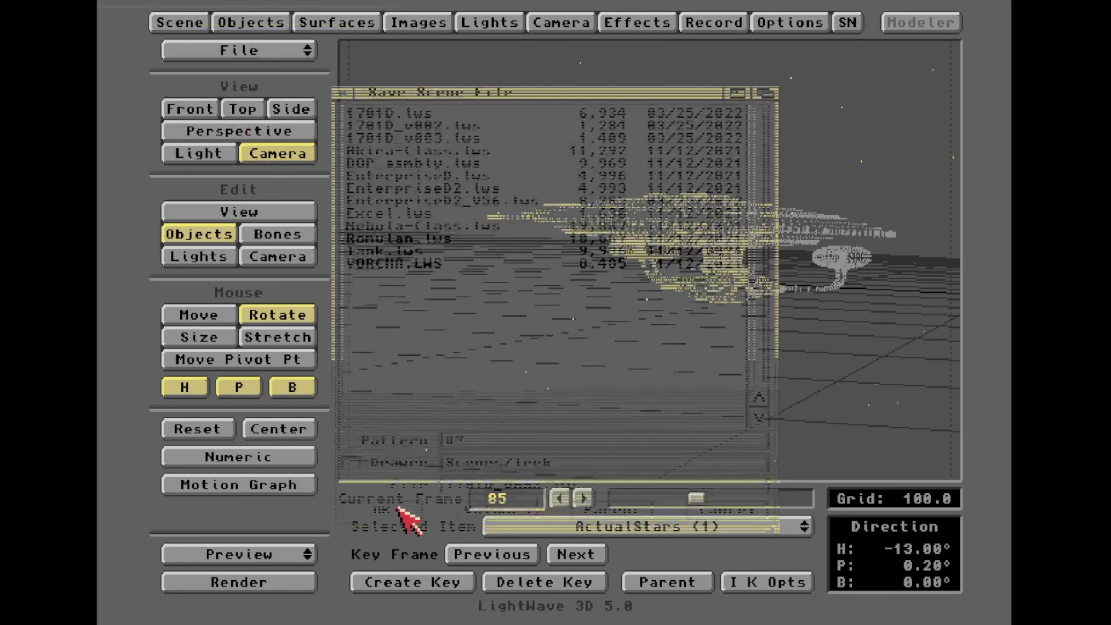
left_click(443, 355)
Step: Choose an antialiasing level in the camera settings
left_click(558, 24)
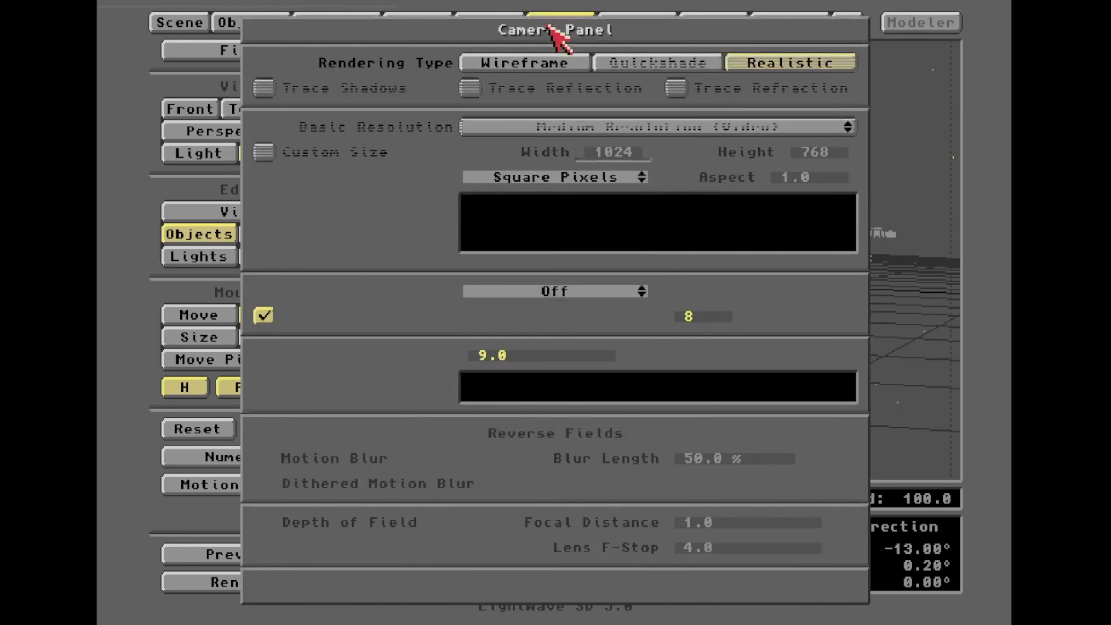
left_click_drag(550, 283, 578, 311)
left_click(613, 592)
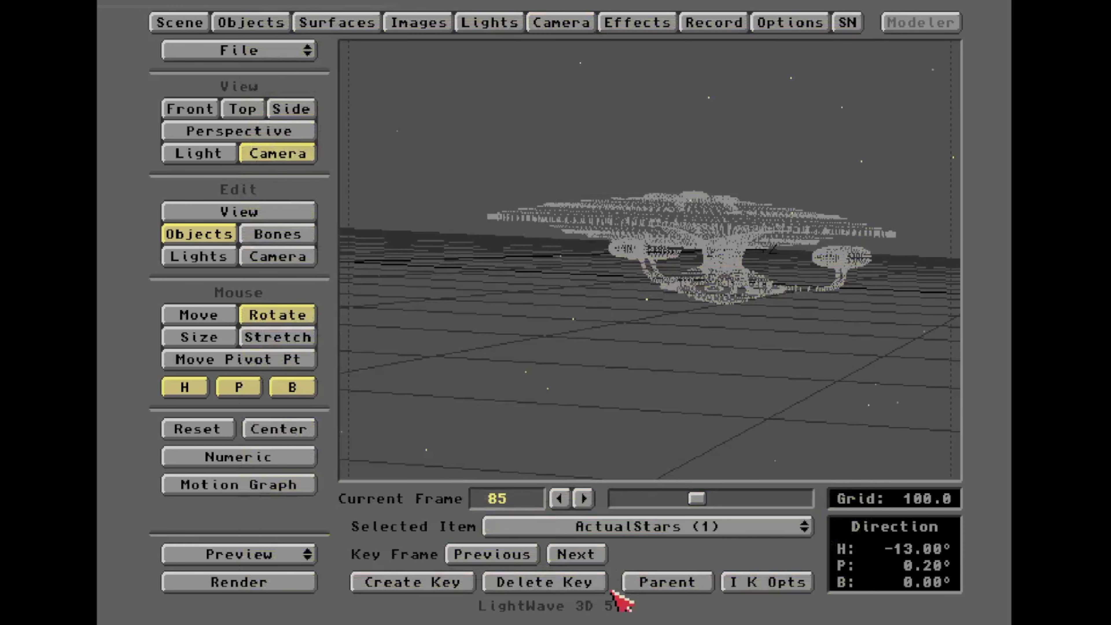
Step: Enable the glow effect at 50.0 % intensity with a 4.0-pixel radius, and turn on animated dither
left_click(638, 23)
left_click(701, 115)
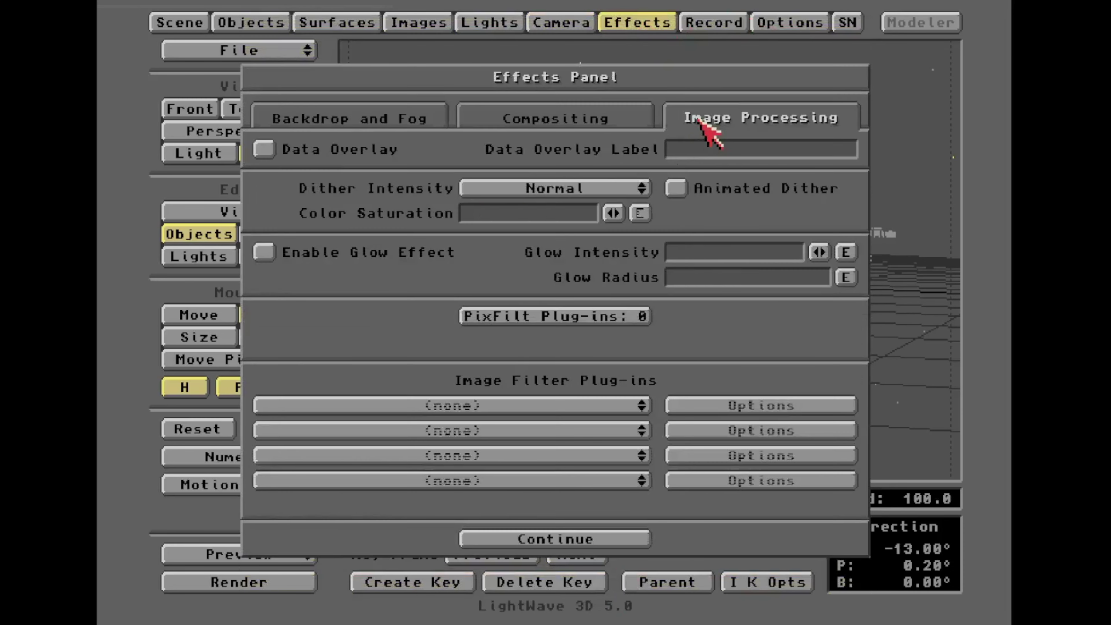
left_click(338, 242)
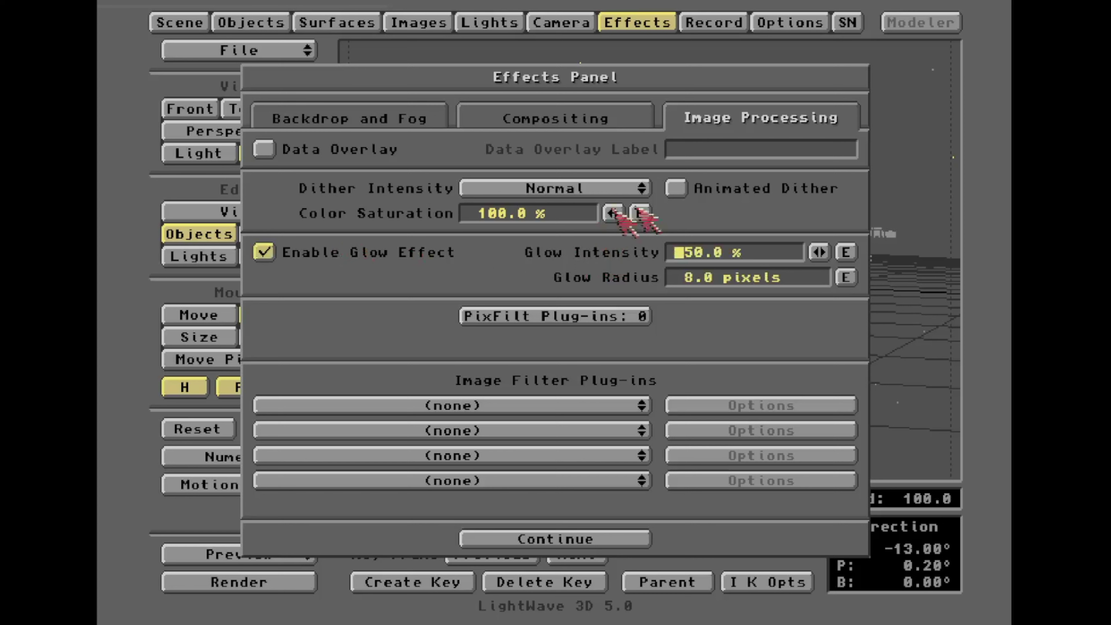
left_click(673, 187)
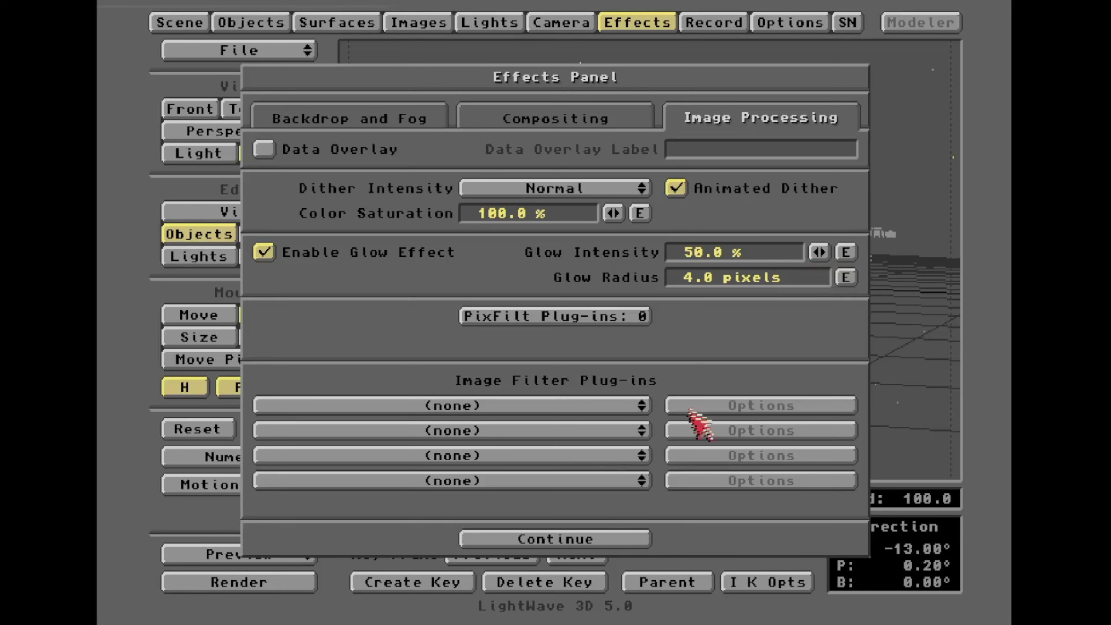
left_click(564, 540)
Step: Save the scene over Scenes/Trek/1701D_v003.lws and test-render frame 85
left_click(199, 52)
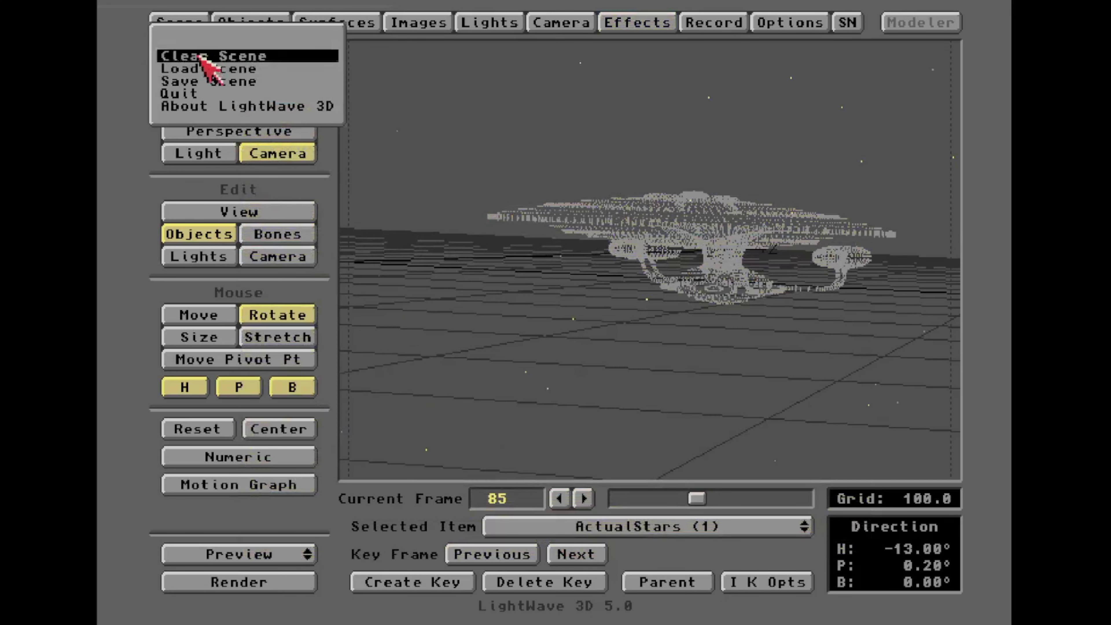
left_click(205, 81)
left_click(411, 512)
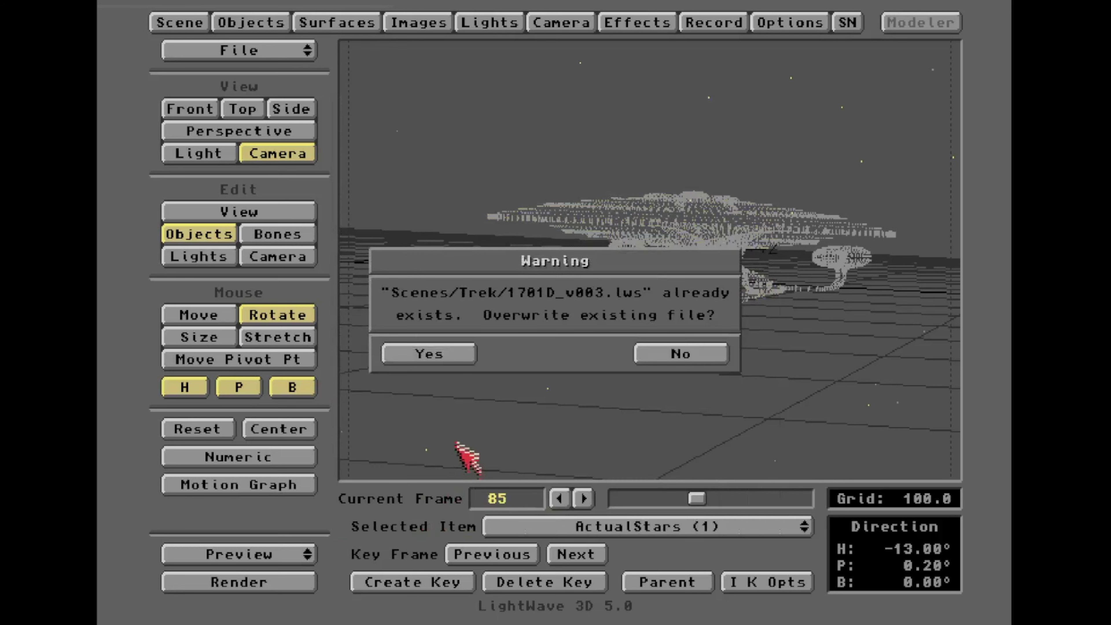
left_click(454, 352)
key("F9")
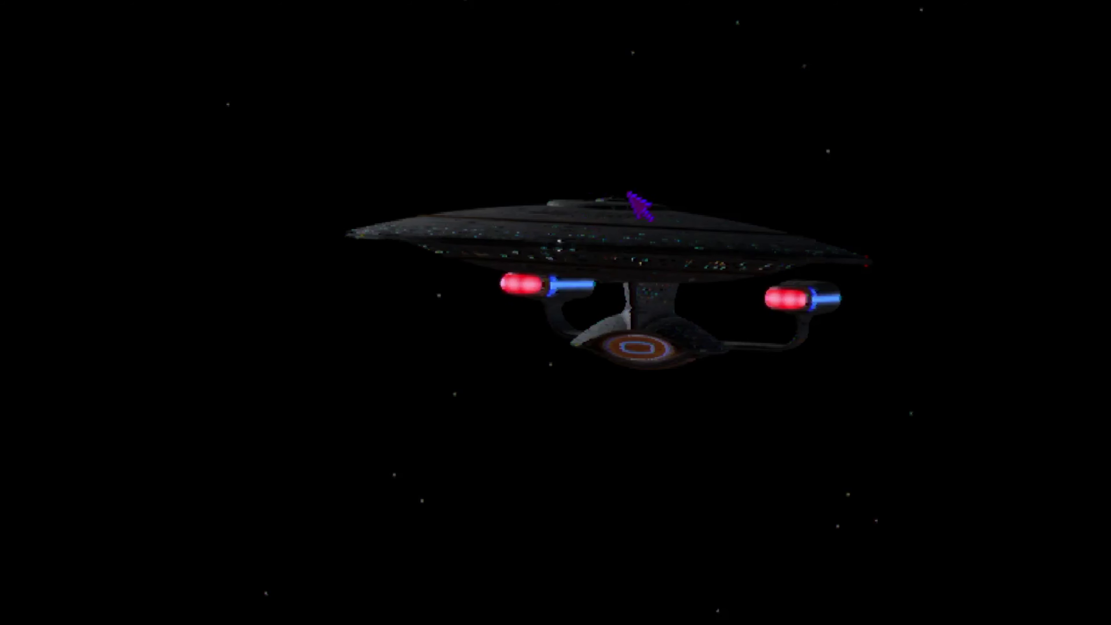
left_click(713, 245)
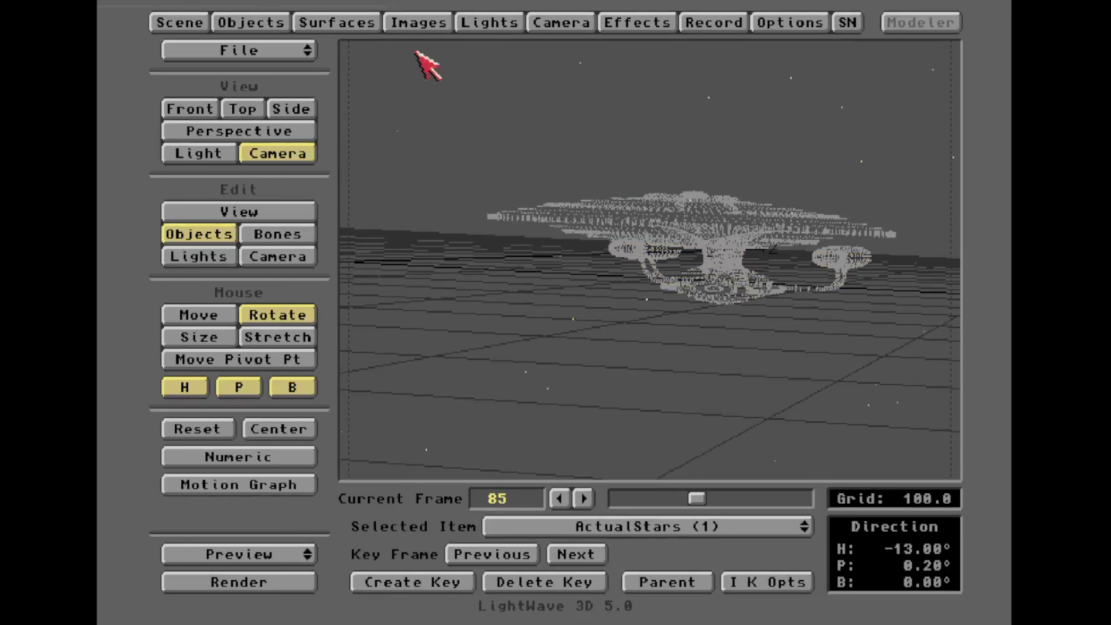
Step: Clone the ActualStars (1) object once more to add a third star field
left_click(250, 22)
left_click(702, 244)
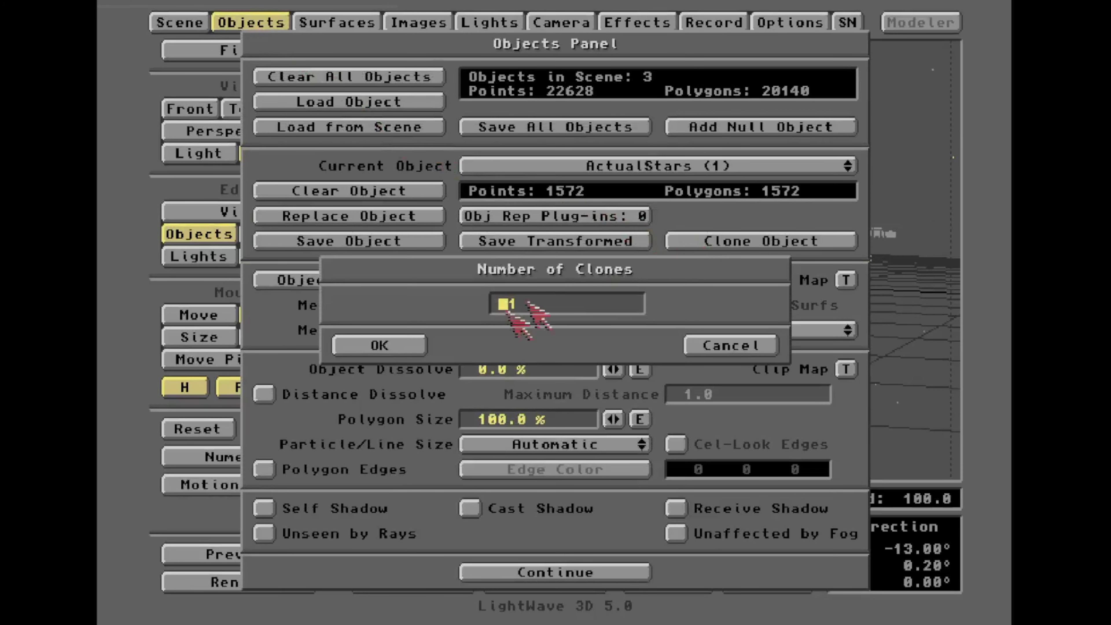
left_click(400, 345)
left_click(525, 571)
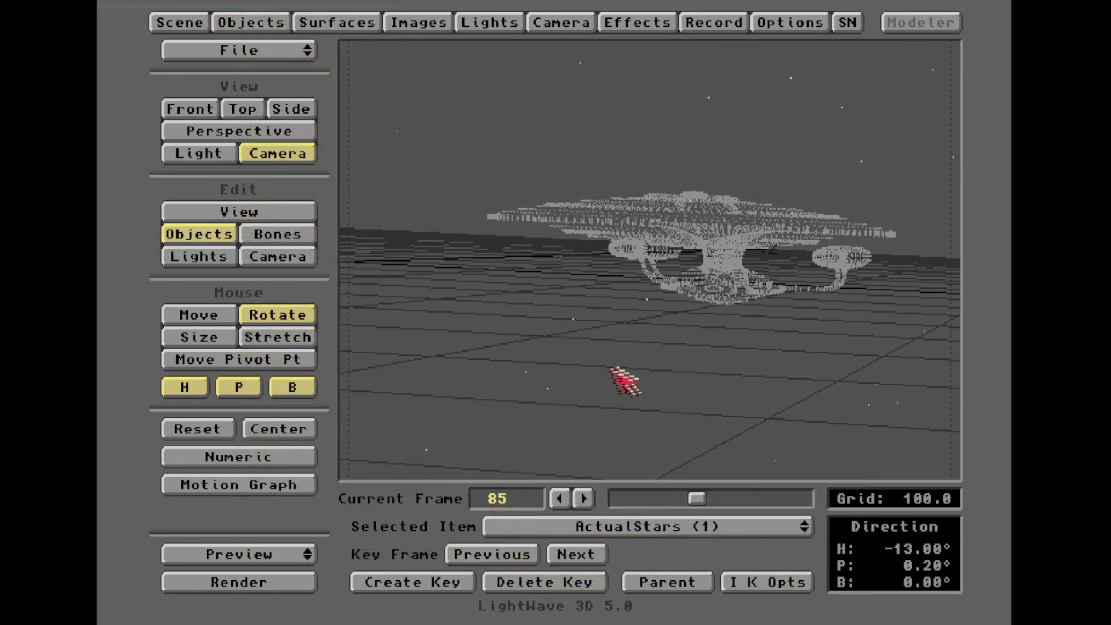
Step: Rotate ActualStars (1) to heading -25.40° and pitch 1.40°, and key the rotation
left_click_drag(629, 380, 629, 349)
key("Return")
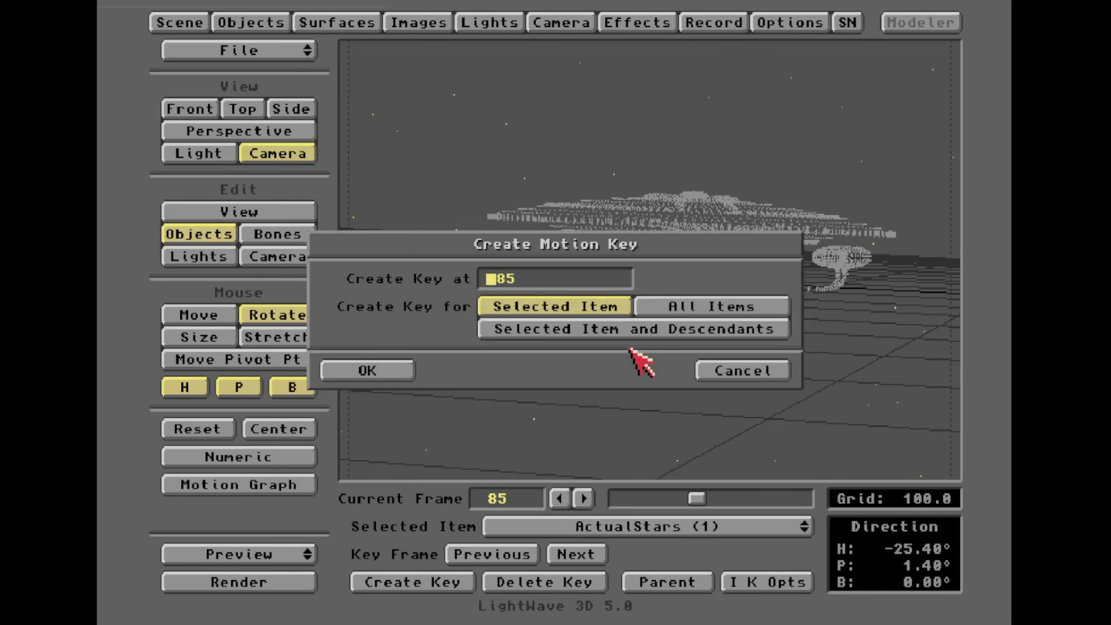
key("Return")
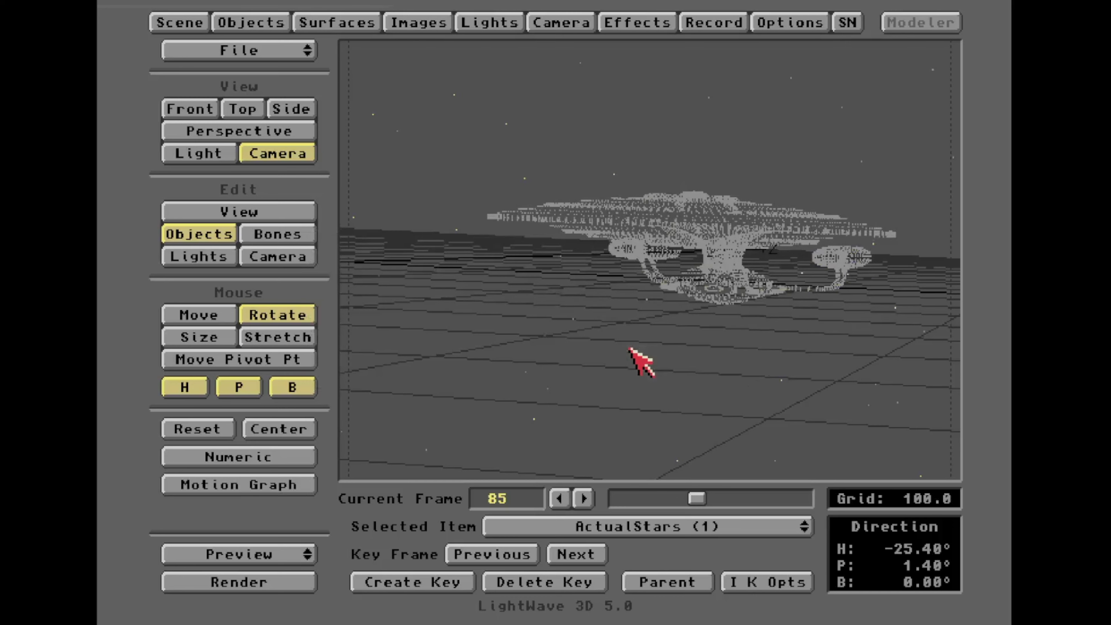
Step: Set the particle/line size of ActualStars (1) to Medium and test-render the frame
left_click(275, 23)
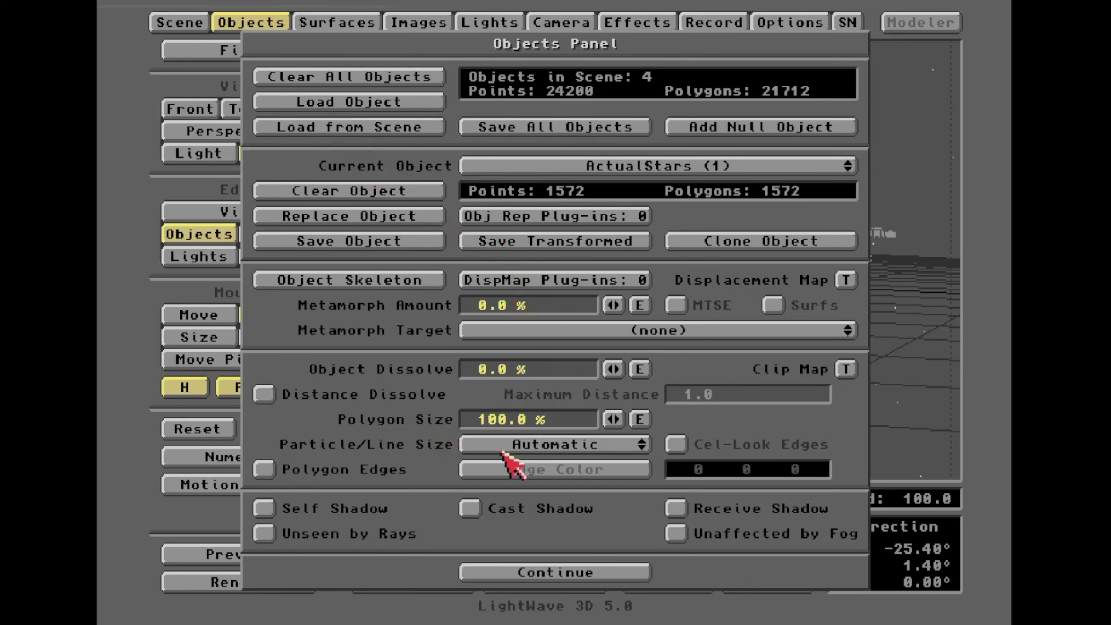
left_click(533, 447)
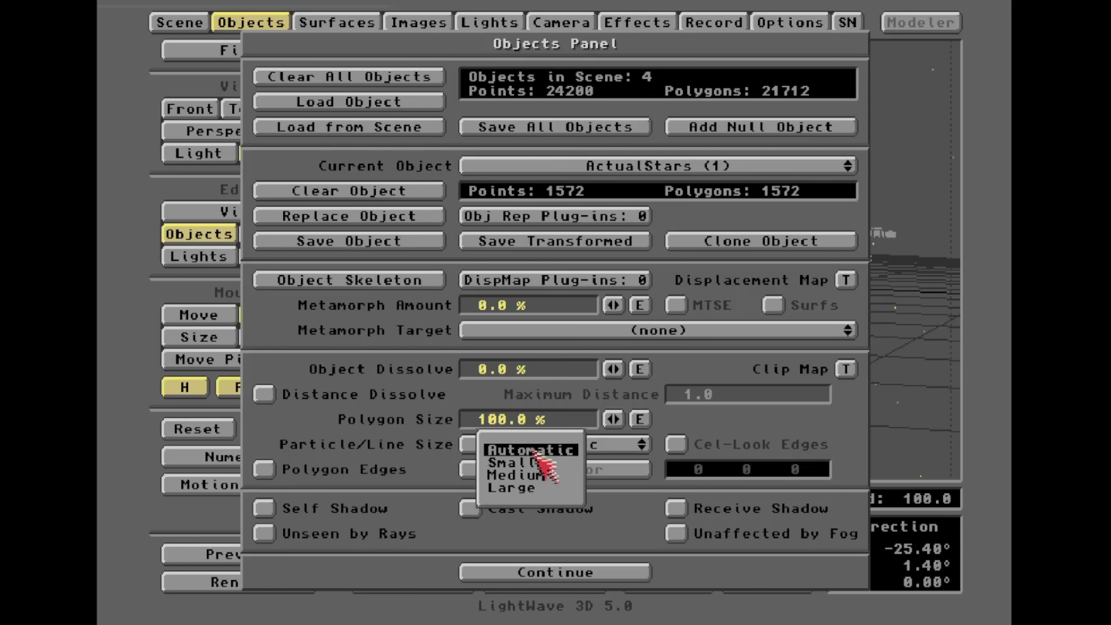
left_click(531, 472)
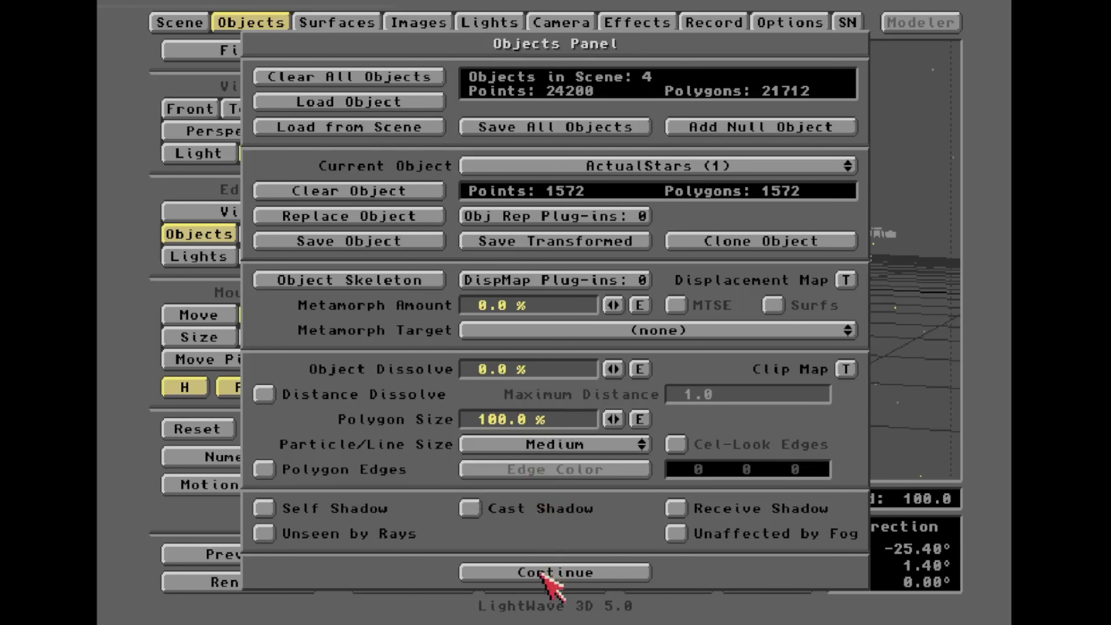
left_click(552, 572)
key("F9")
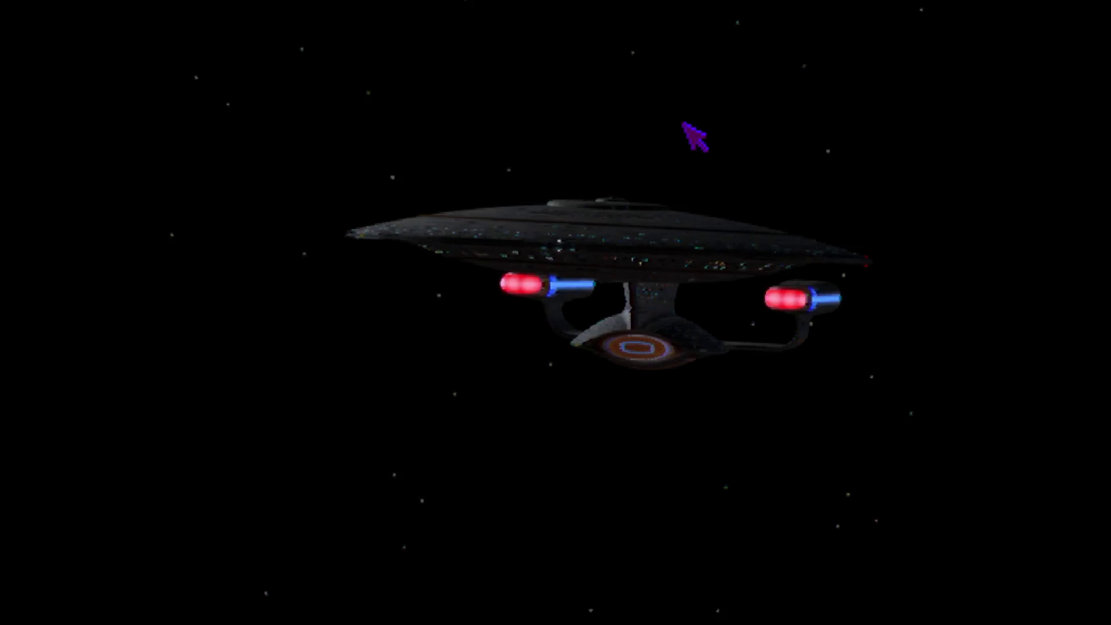
key("Escape")
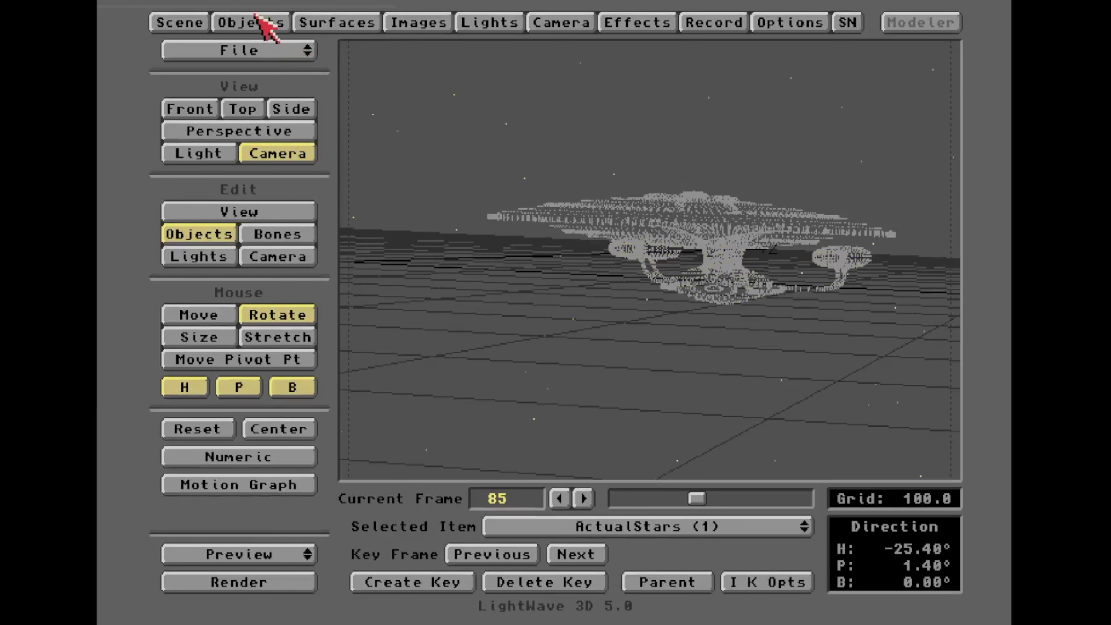
Step: Set the particle/line size of ActualStars (2) and ActualStars (3) to Small
left_click(263, 22)
left_click(569, 173)
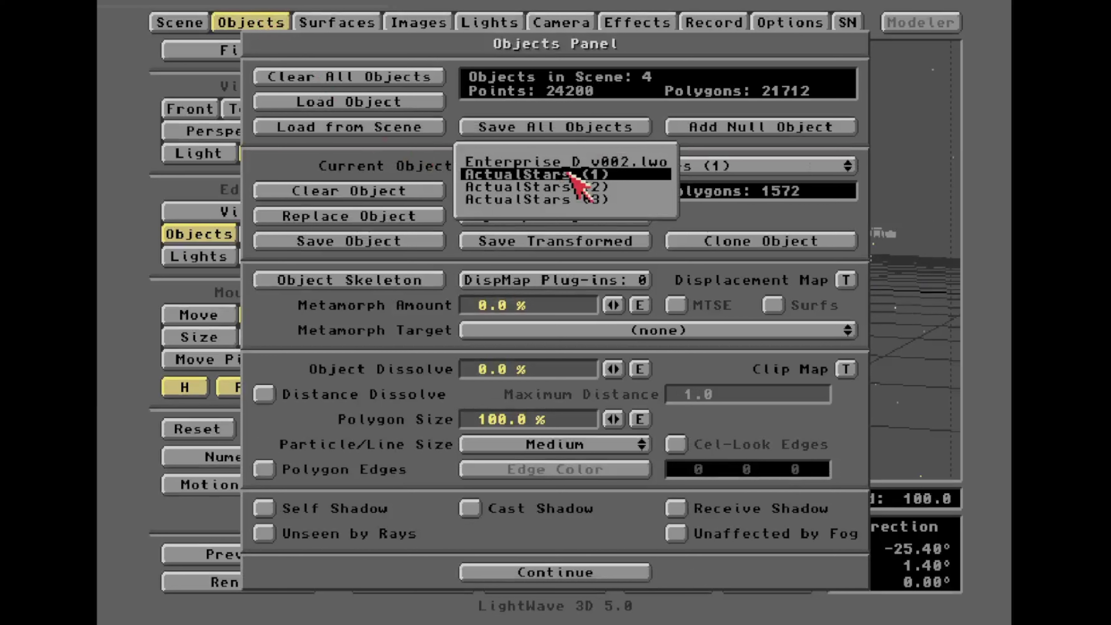
left_click(572, 188)
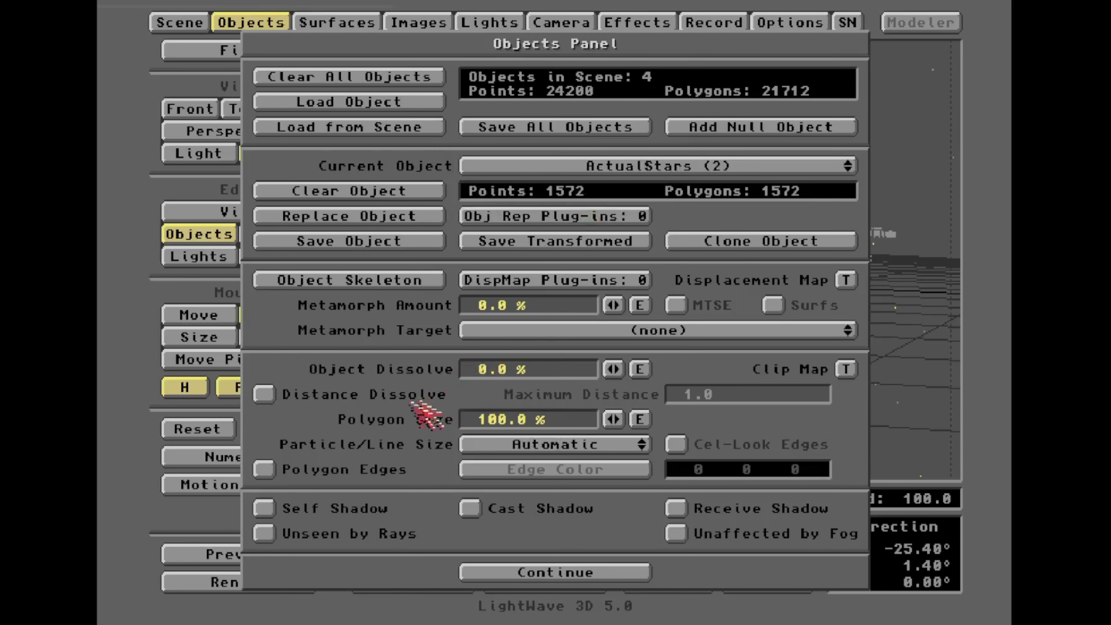
left_click(501, 440)
left_click(479, 450)
left_click(634, 166)
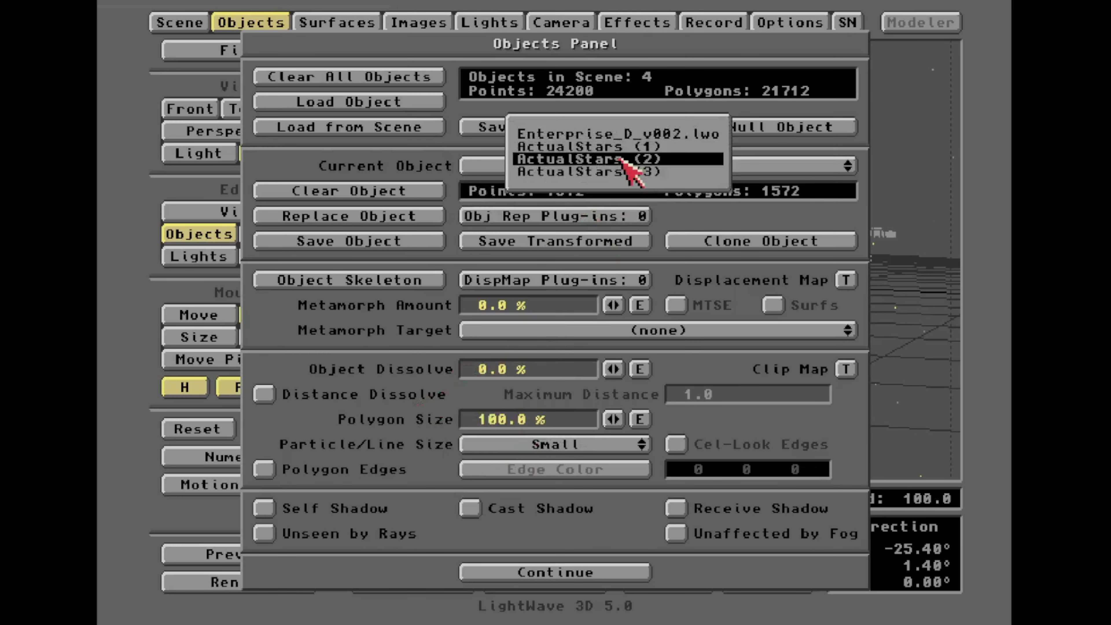
left_click(656, 168)
left_click(523, 443)
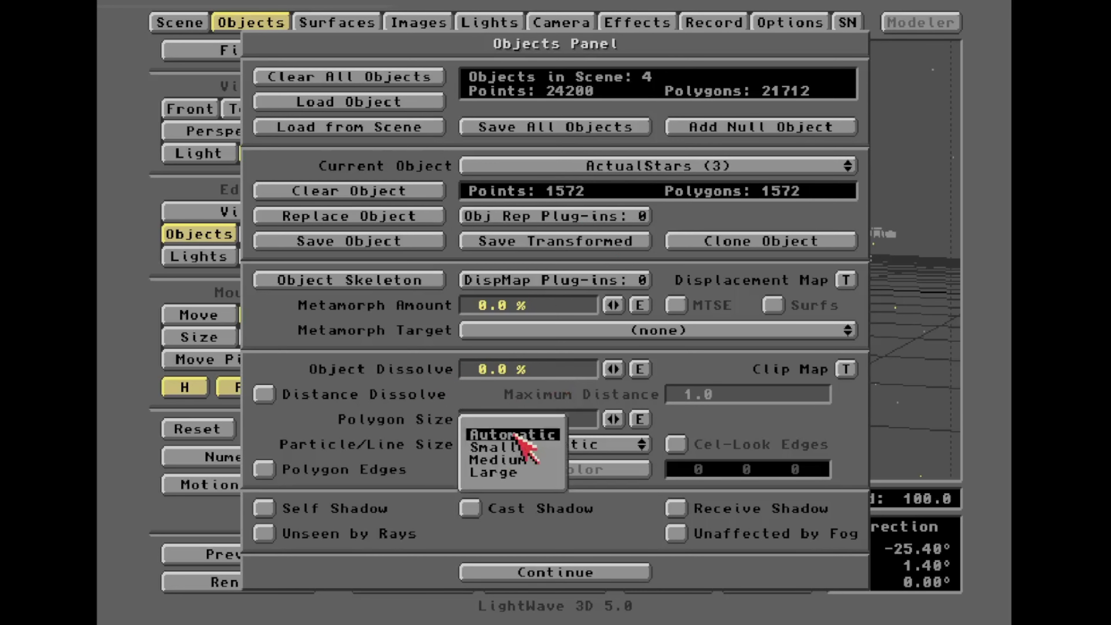
left_click(520, 451)
left_click(522, 572)
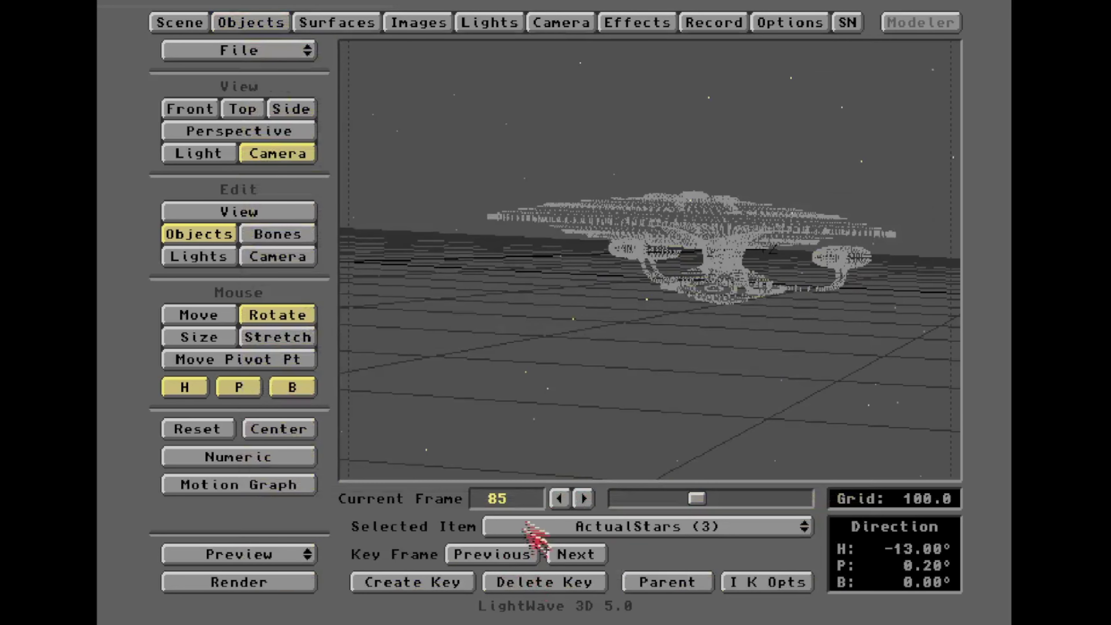
Step: Select ActualStars (1) for editing and test-render the frame to check the star sizes
left_click(543, 526)
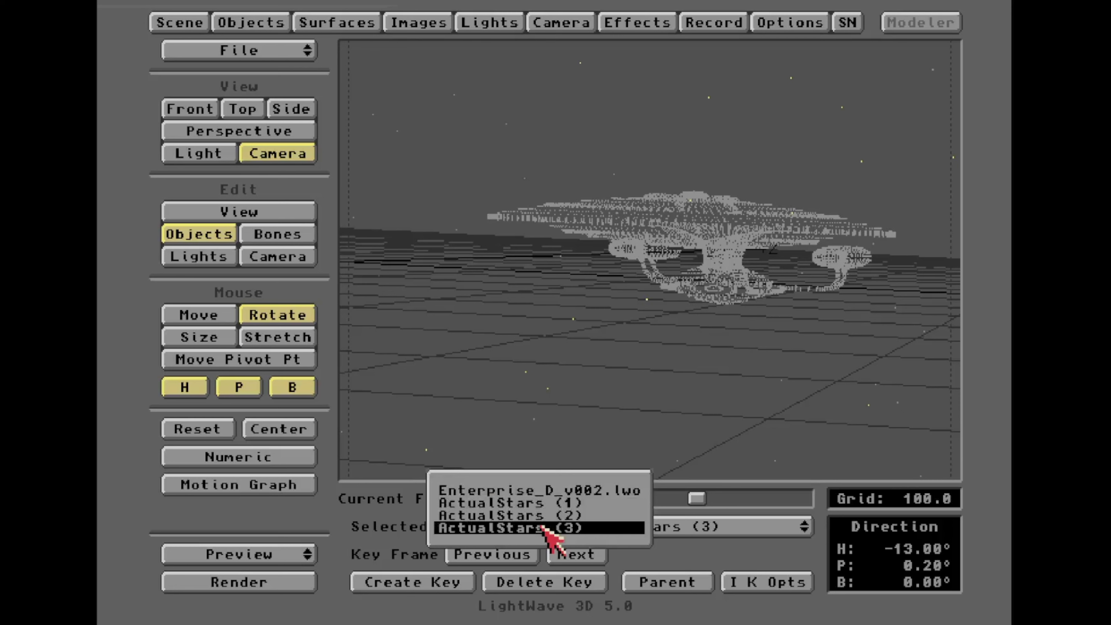
left_click(542, 520)
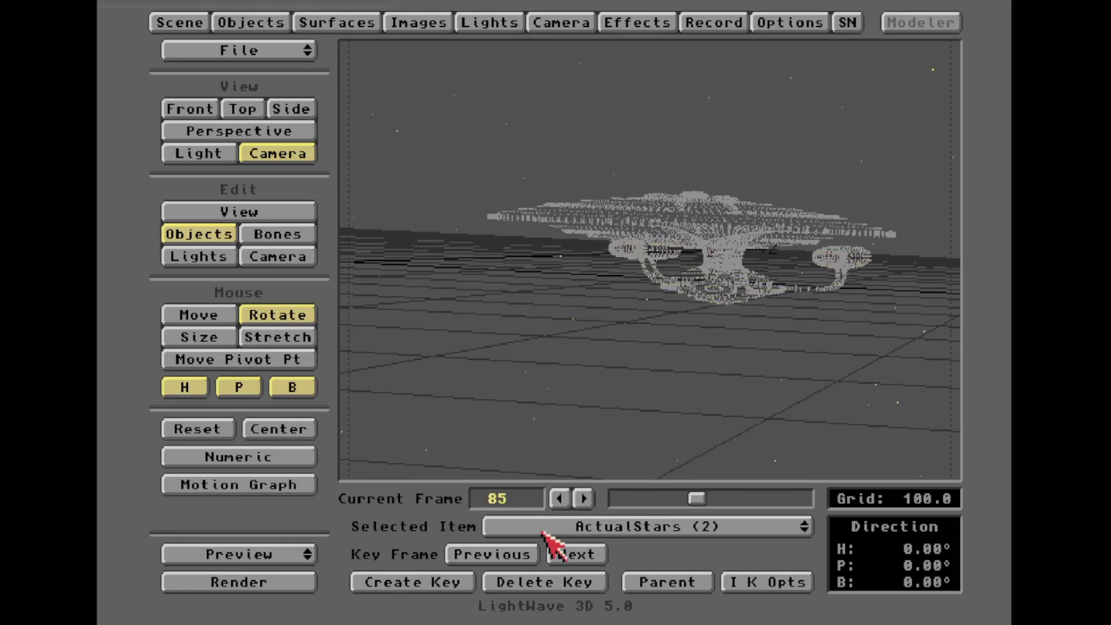
left_click(542, 532)
left_click(552, 516)
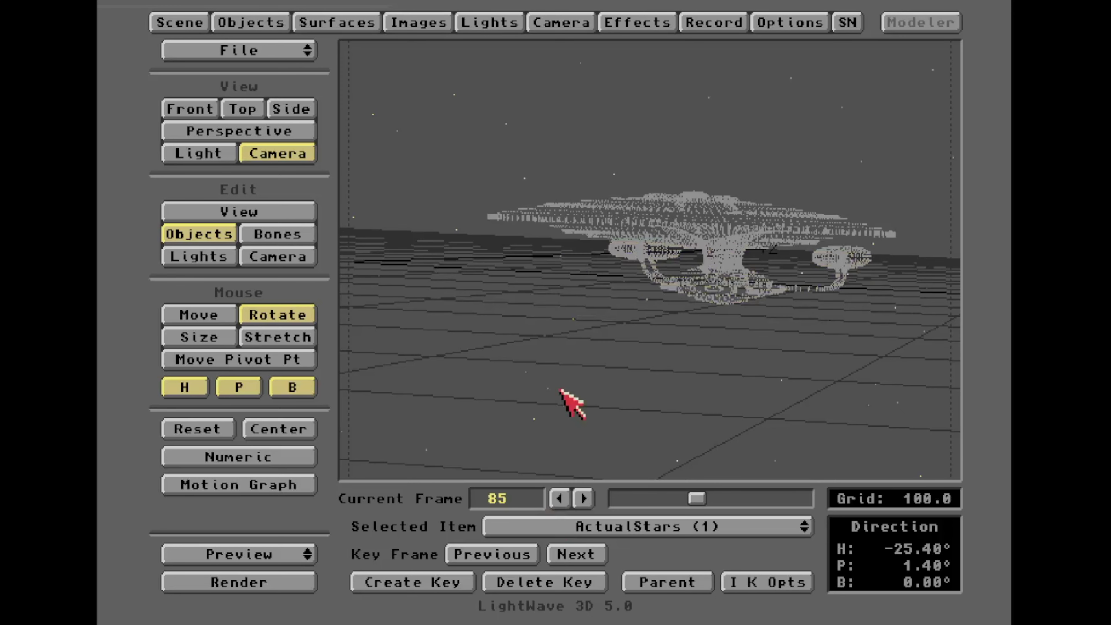
key("F9")
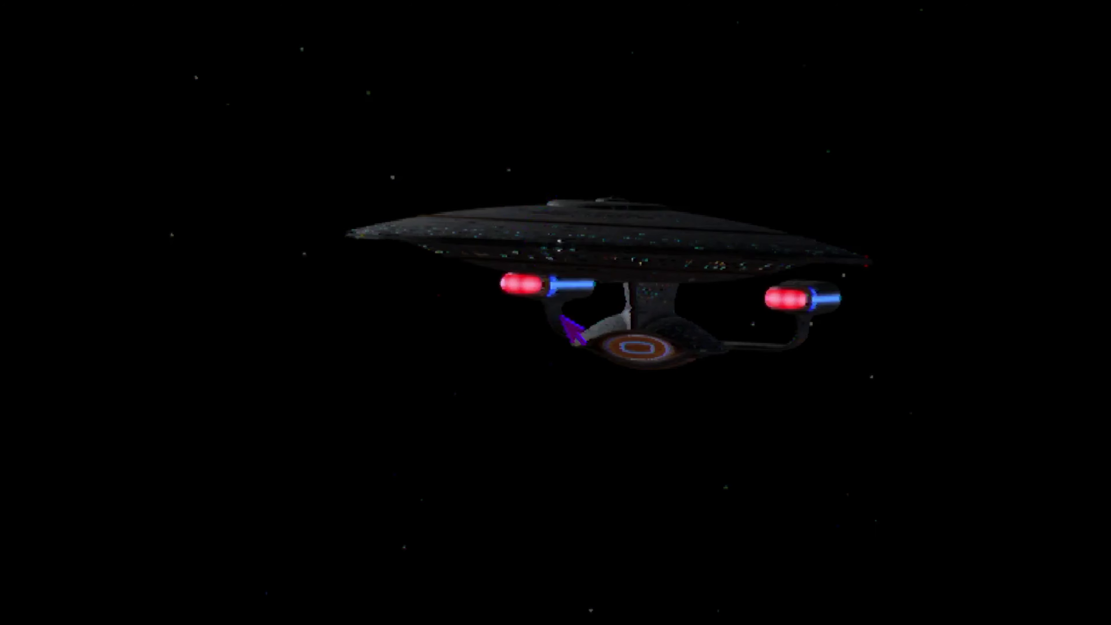
key("Escape")
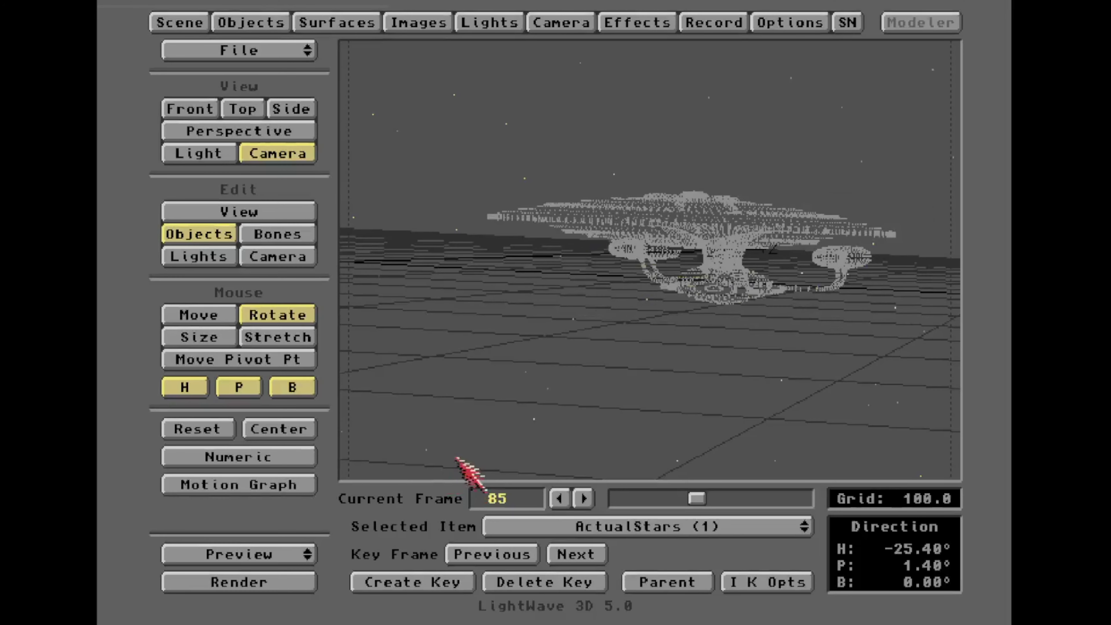
Step: Make one clone of the medium-particle ActualStars (1) object to add a fourth star field
left_click(265, 23)
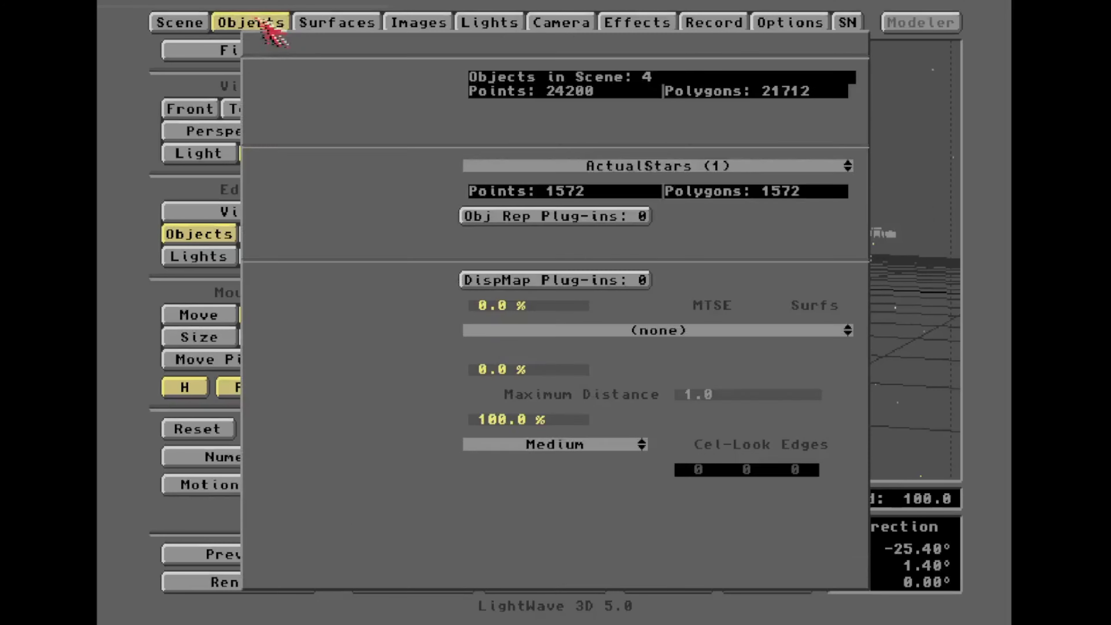
left_click(552, 571)
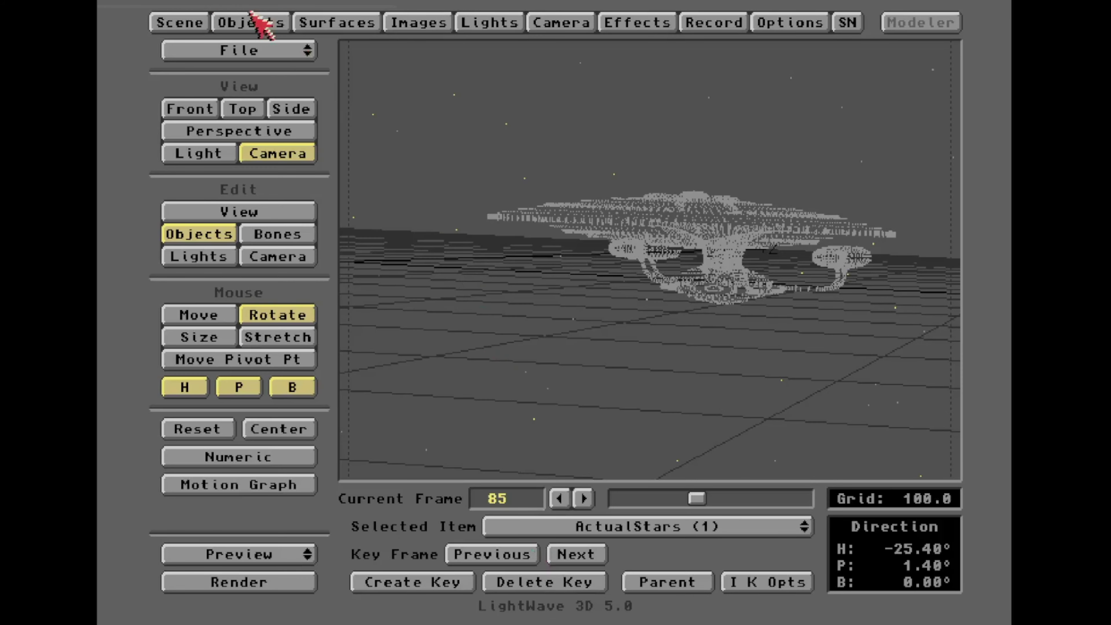
left_click(258, 19)
left_click(724, 242)
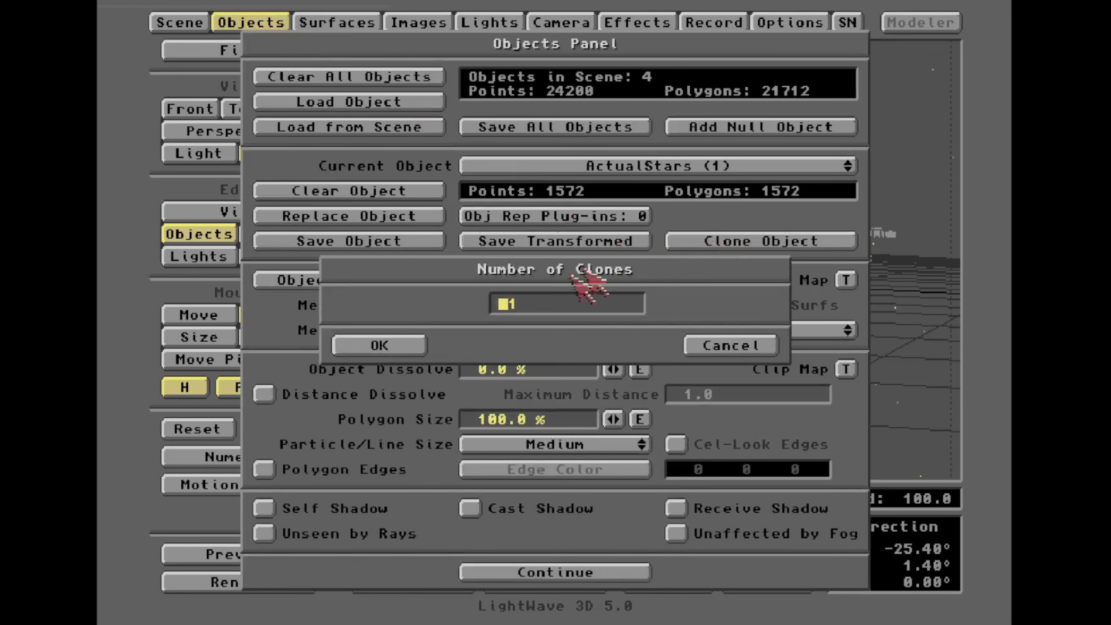
left_click(431, 343)
left_click(530, 572)
Step: Rotate ActualStars (1) to heading -10.40° and pitch -10.60°, and key the rotation
mouse_move(470, 410)
left_mouse_down()
mouse_move(486, 394)
mouse_move(458, 395)
left_mouse_up()
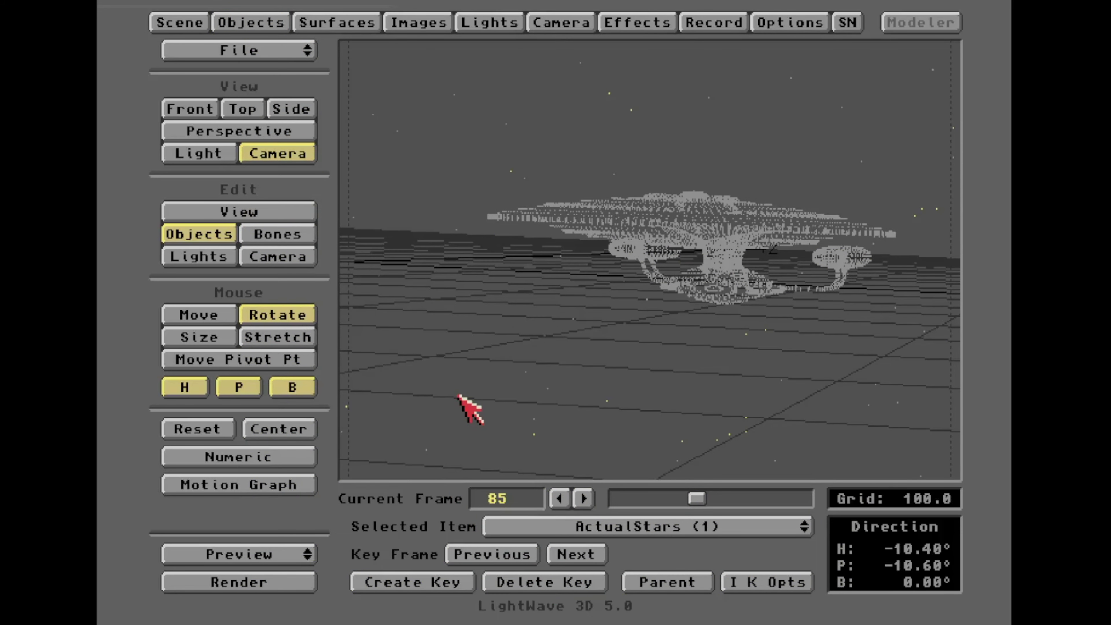
key("Return")
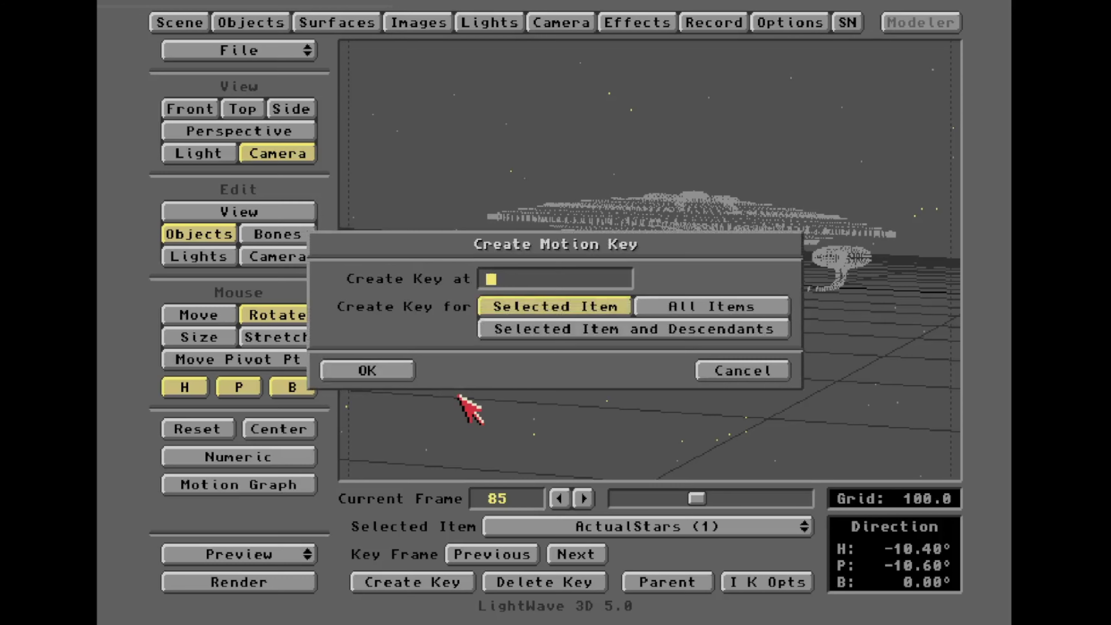
key("Return")
Step: Test-render frame 85 to check the denser star field behind the Enterprise
key("F9")
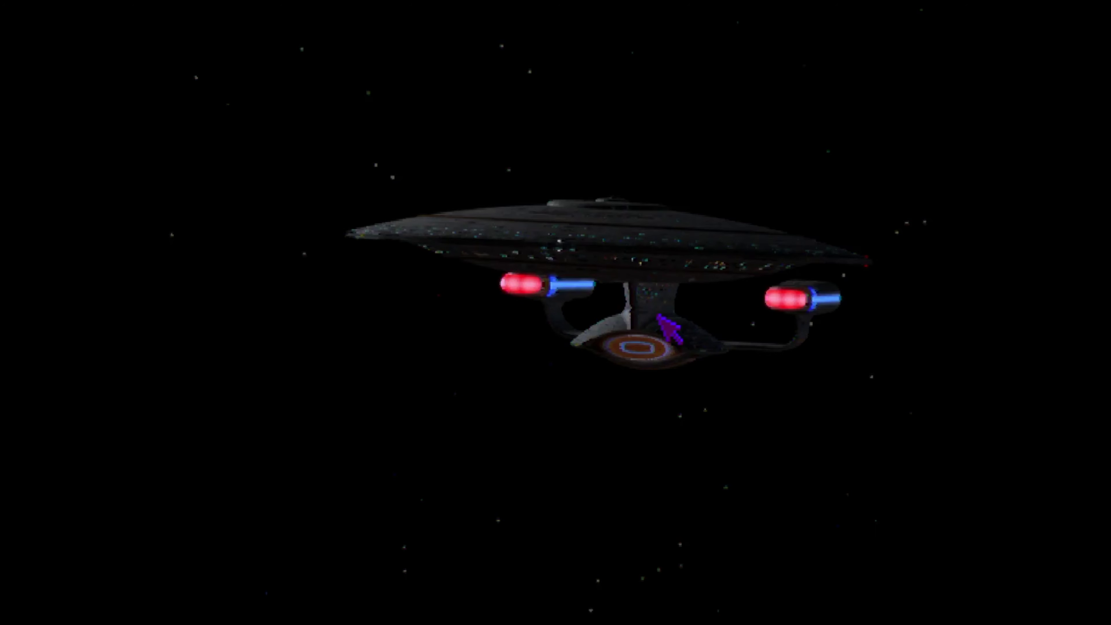
left_click(657, 314)
key("Escape")
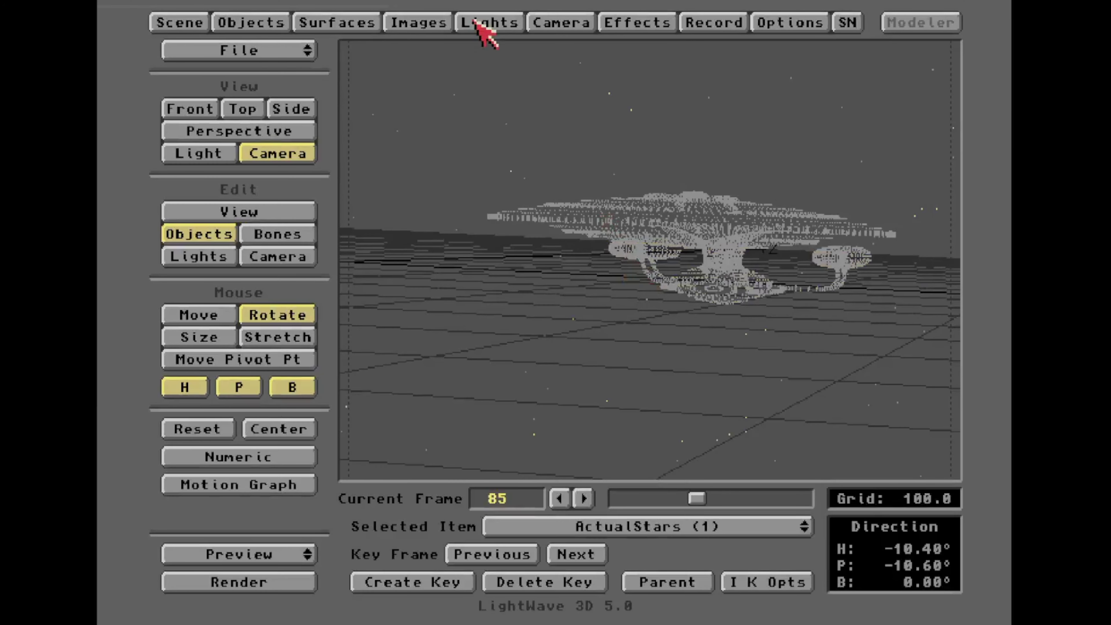
Step: Set the Cam Fill light's intensity to 15.0 %
left_click(484, 25)
left_click(646, 211)
left_click(641, 223)
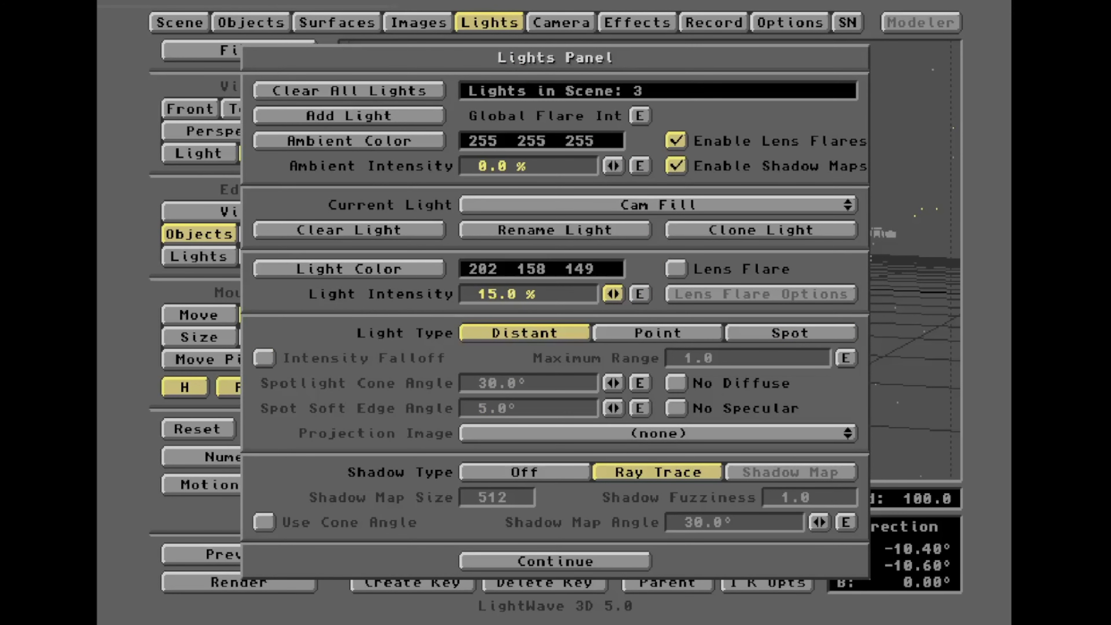
Step: Make Kicker Fill the current light for editing and test-render frame 85 to check the lighting
left_click(645, 204)
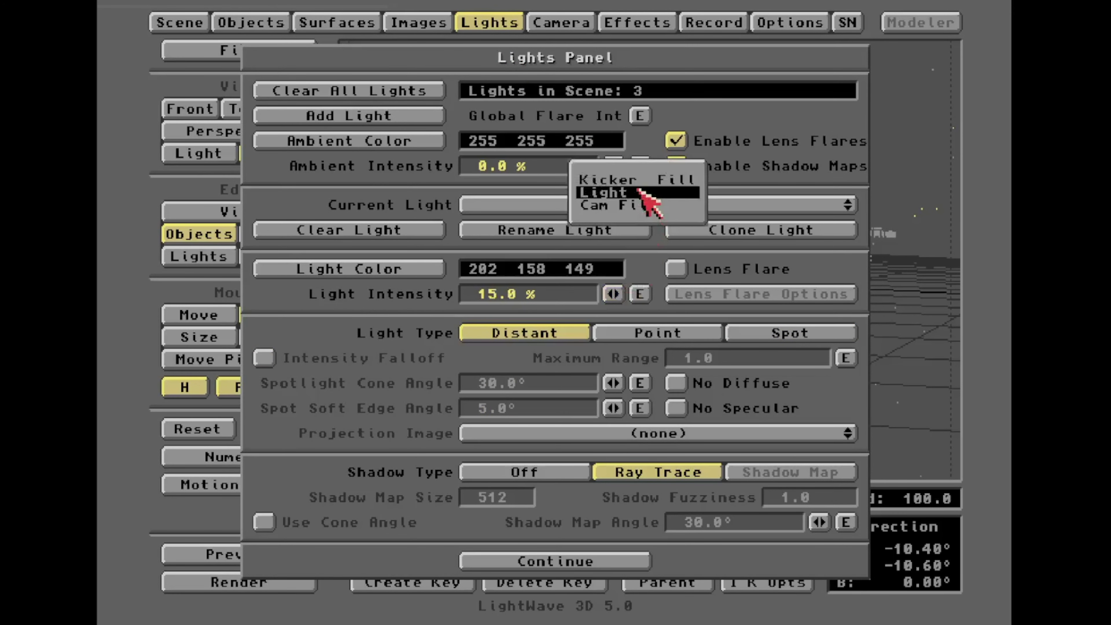
left_click(636, 180)
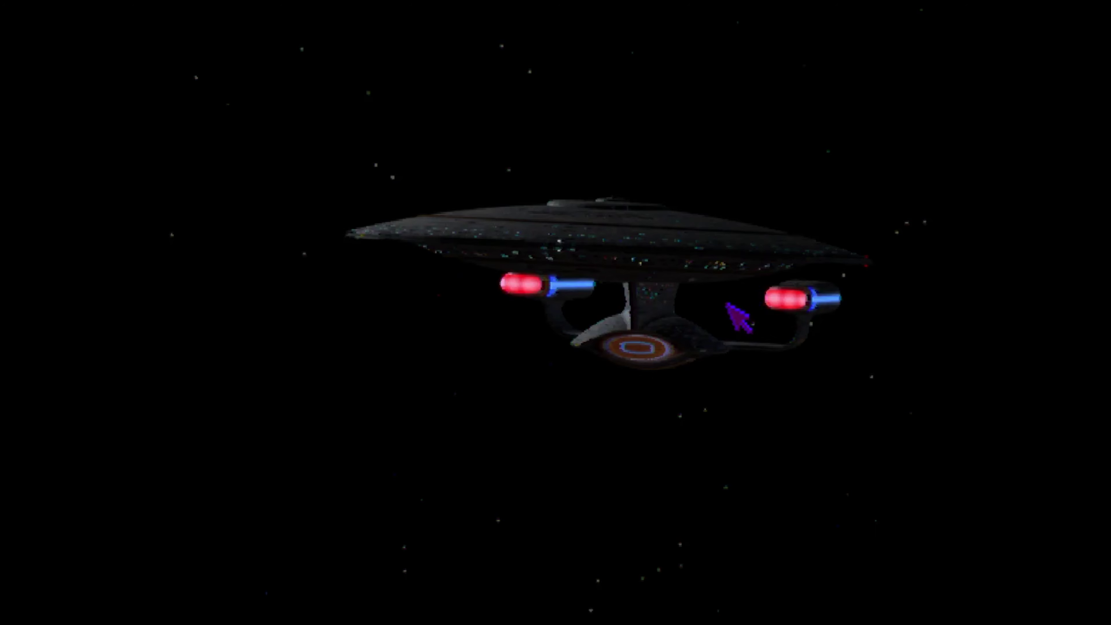
left_click(717, 310)
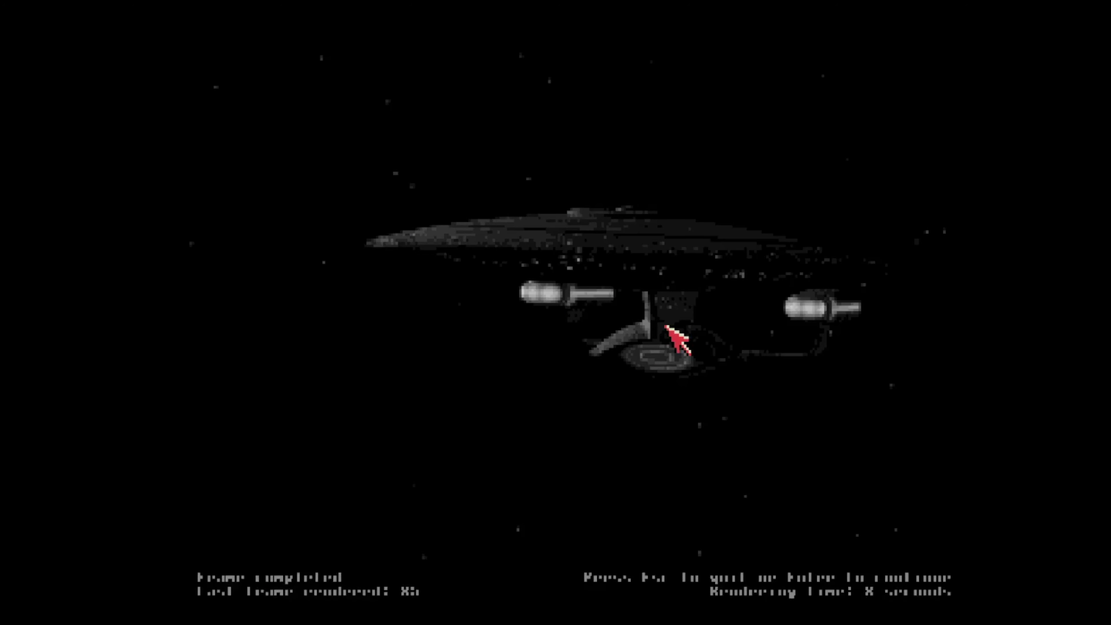
key("Escape")
Step: Set the glow effect's radius to 10.0 pixels and test-render frame 85 to check the glow on the nacelles
left_click(651, 17)
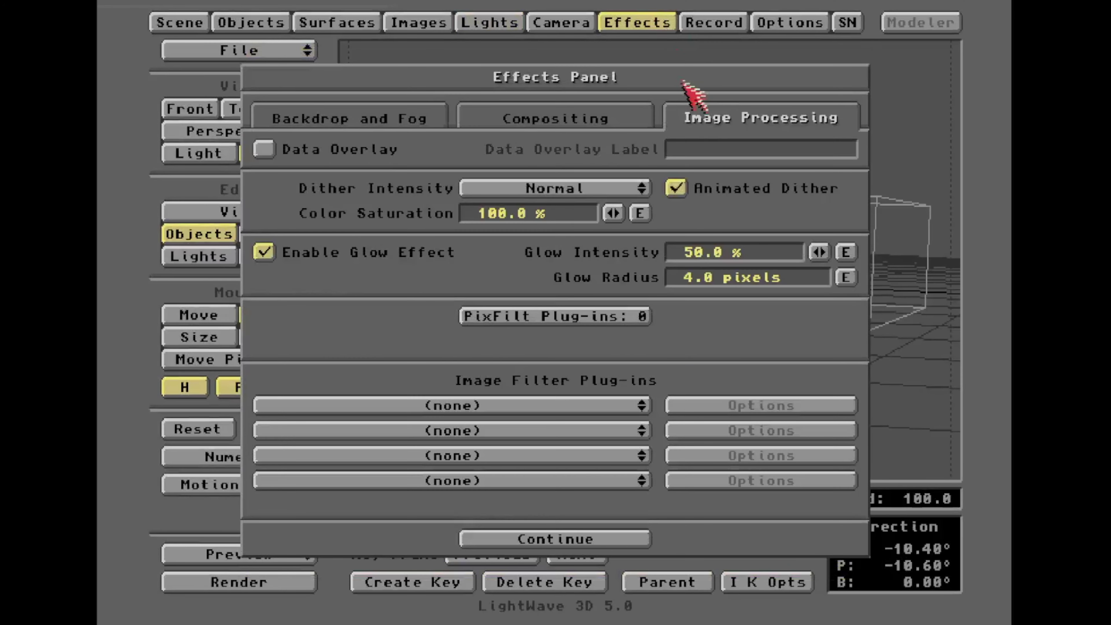
left_click(784, 280)
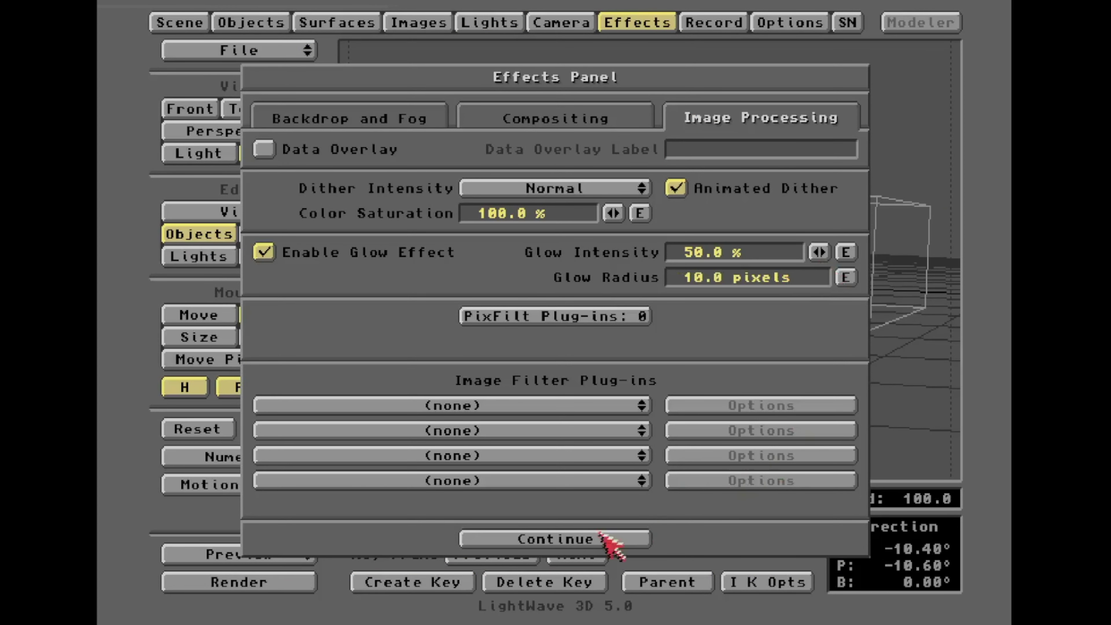
left_click(607, 540)
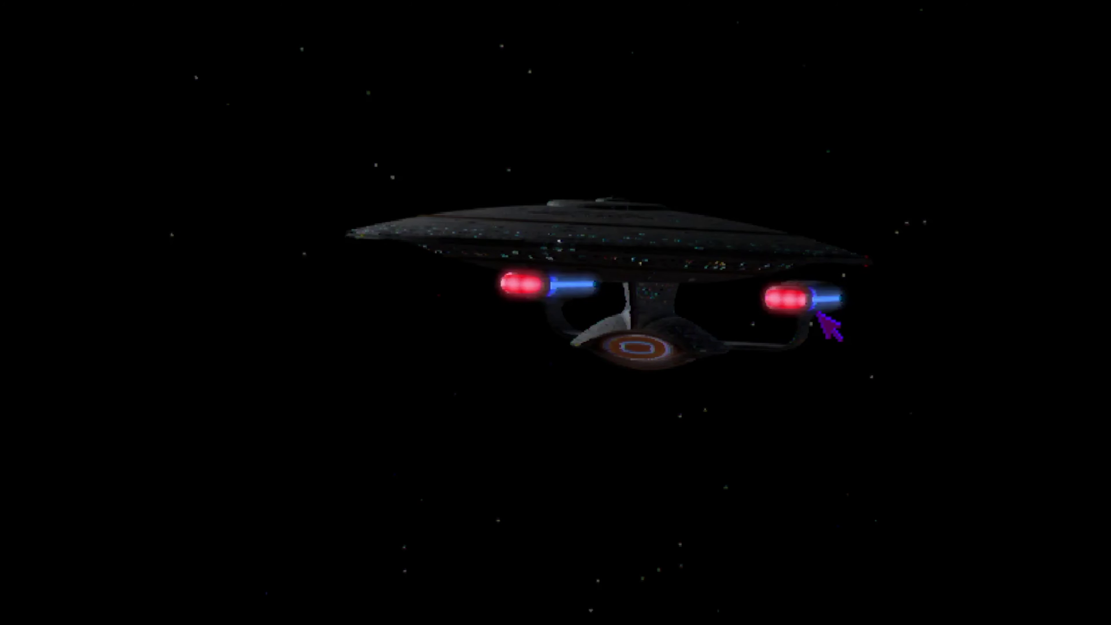
left_click(814, 312)
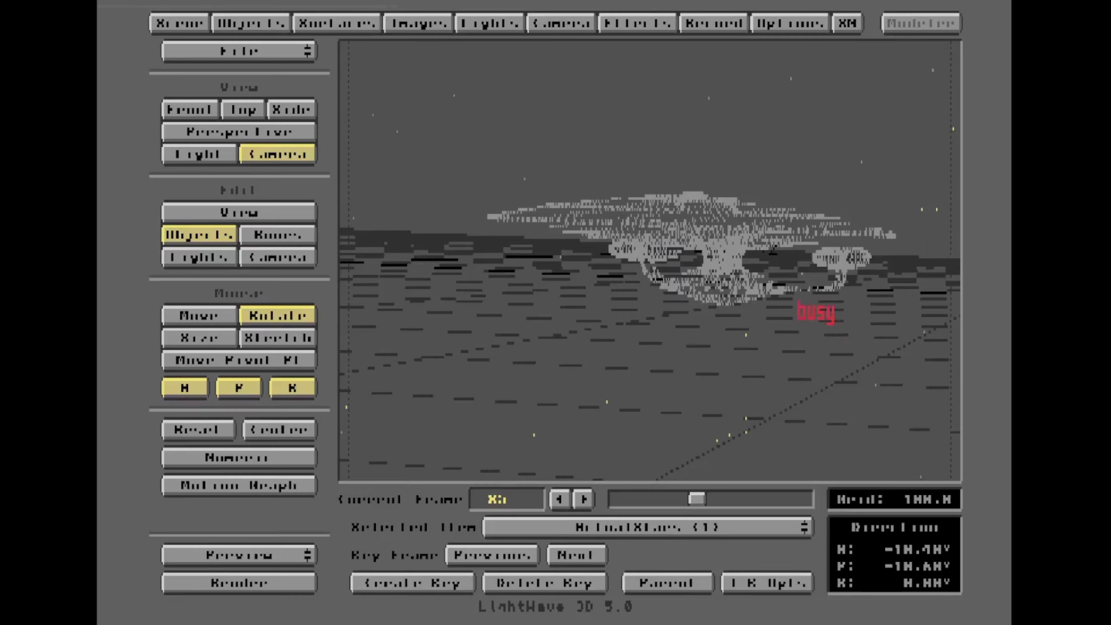
Step: Go to frame 166 and save the scene, overwriting Scenes/Trek/1701D_v003.lws
left_click_drag(696, 498, 770, 500)
left_click_drag(273, 52, 263, 84)
left_click(401, 510)
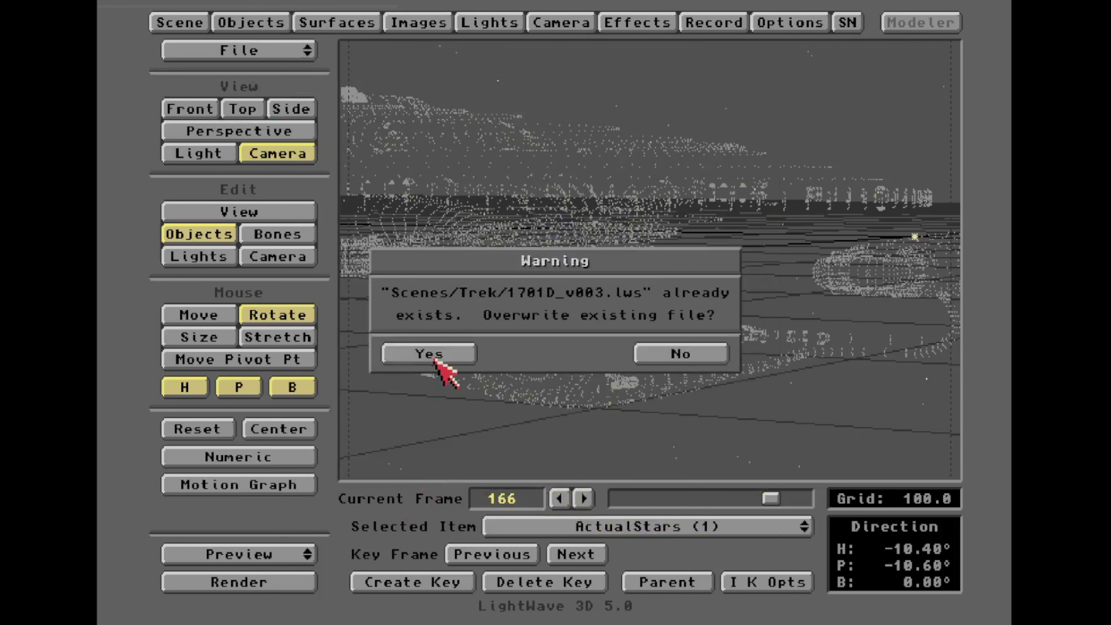
left_click(436, 358)
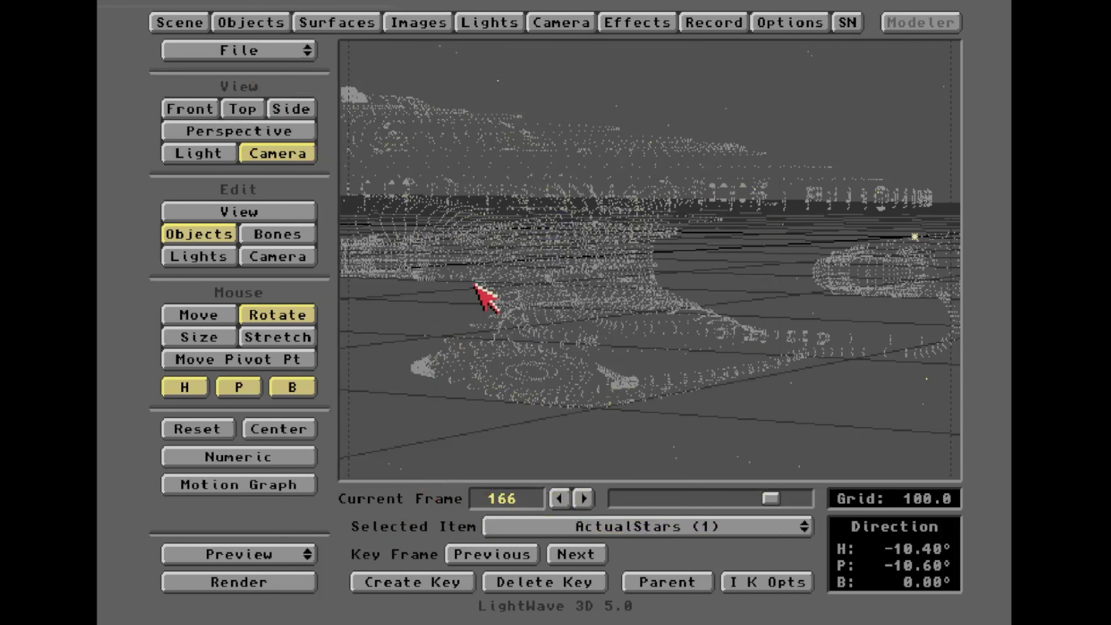
Step: Test-render frame 166 and adjust the Kicker Fill light's intensity to about 36.5 %
key("F9")
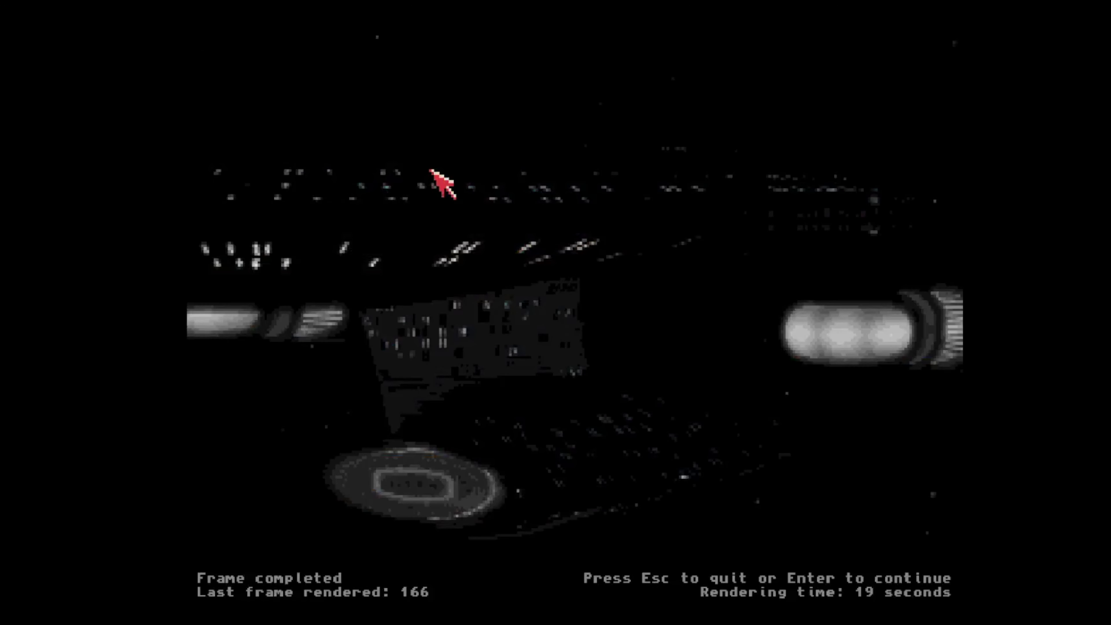
key("Escape")
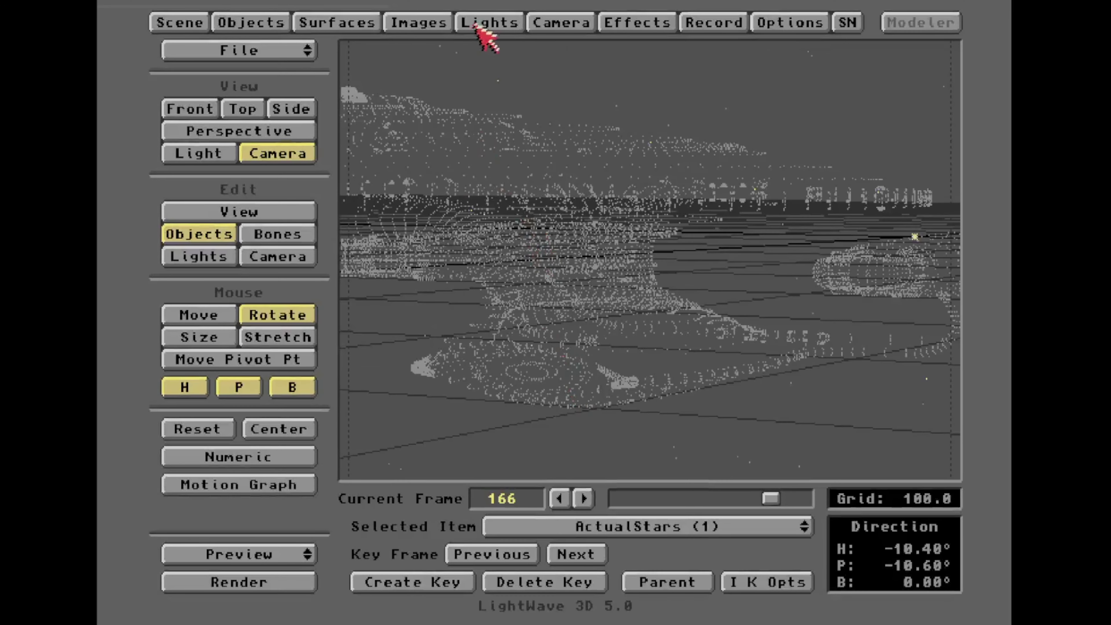
left_click(485, 23)
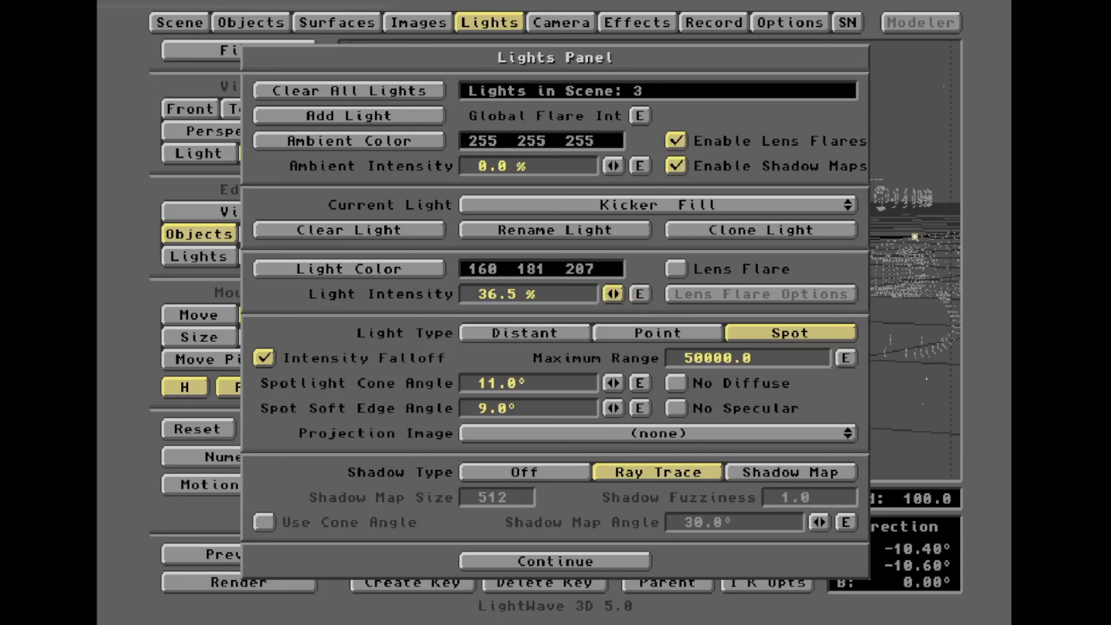
left_click_drag(613, 294, 613, 302)
left_click(625, 562)
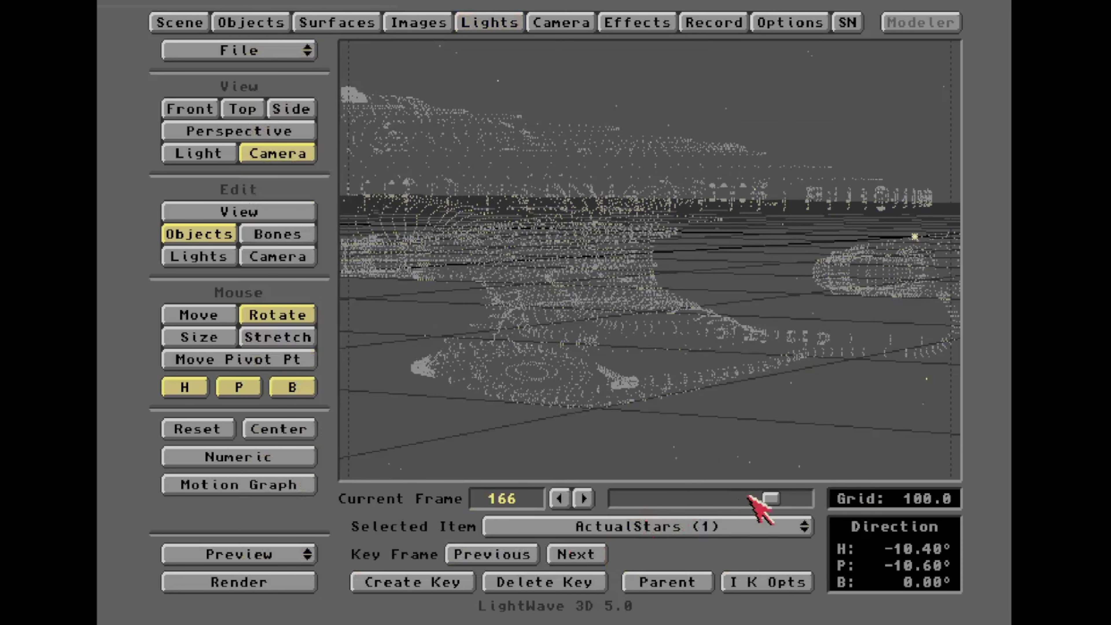
Step: Go to frame 158 and test-render it to check the lighting on the Enterprise up close
left_click(759, 501)
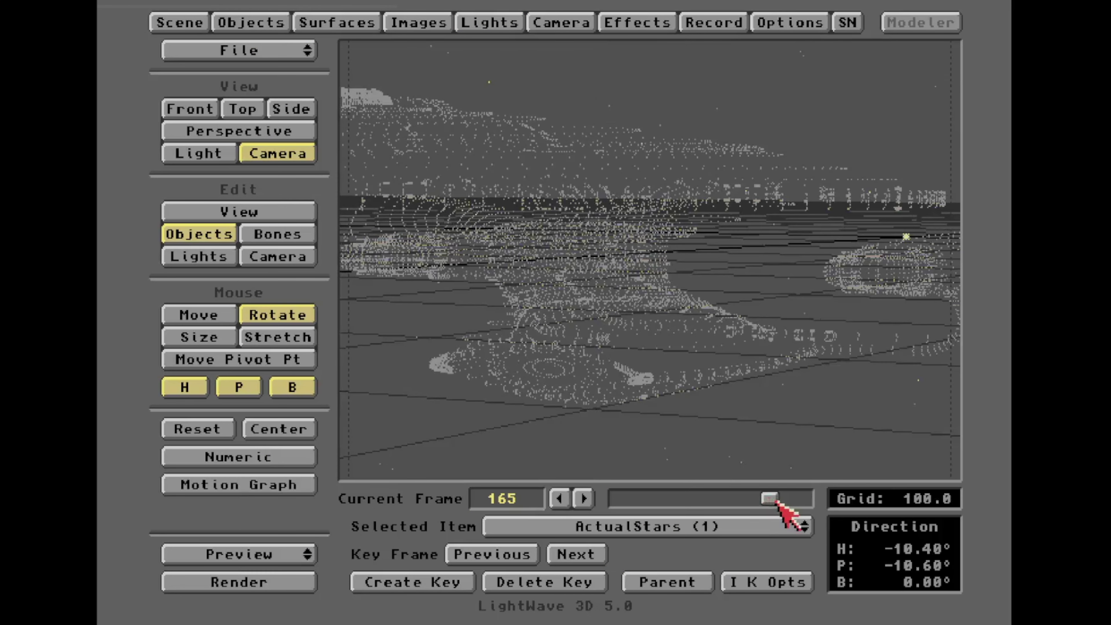
mouse_move(776, 502)
left_mouse_down()
mouse_move(795, 503)
mouse_move(772, 503)
left_mouse_up()
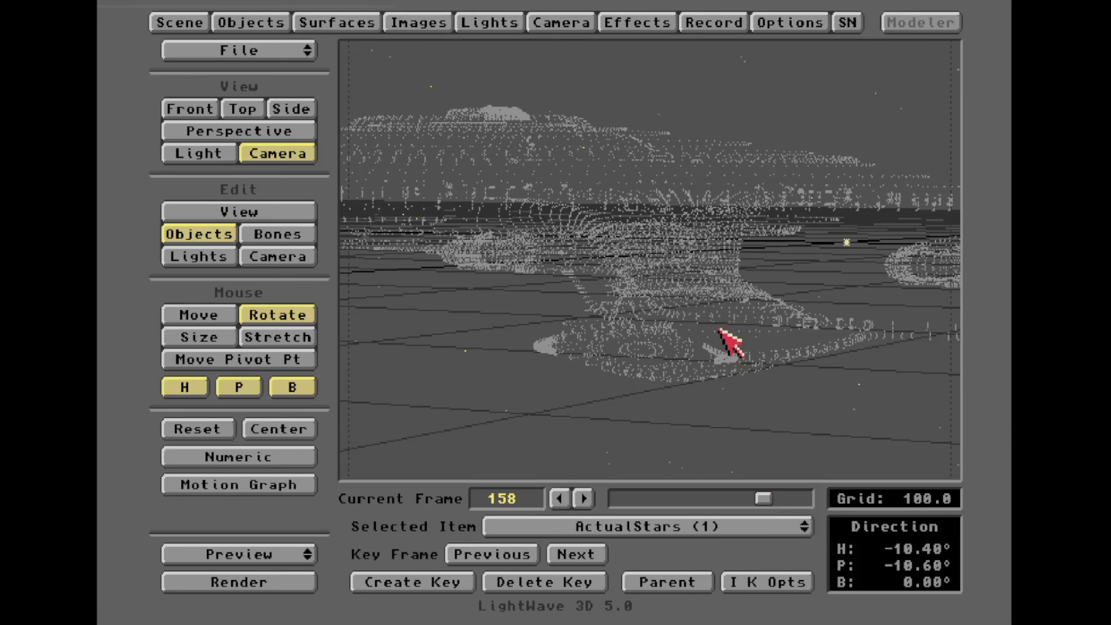
key("F9")
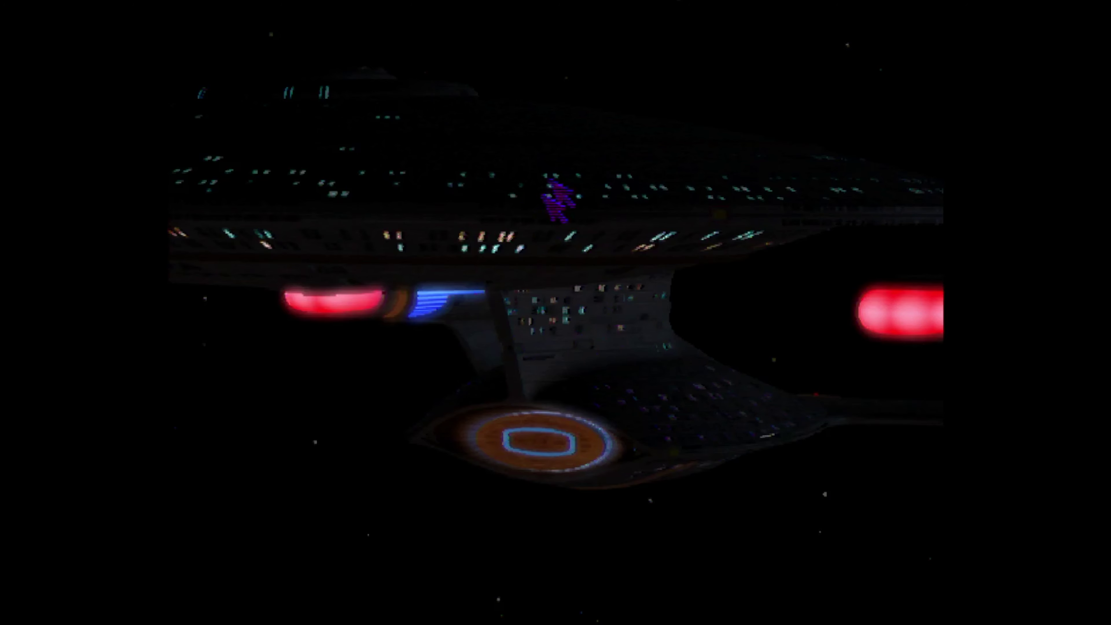
key("Escape")
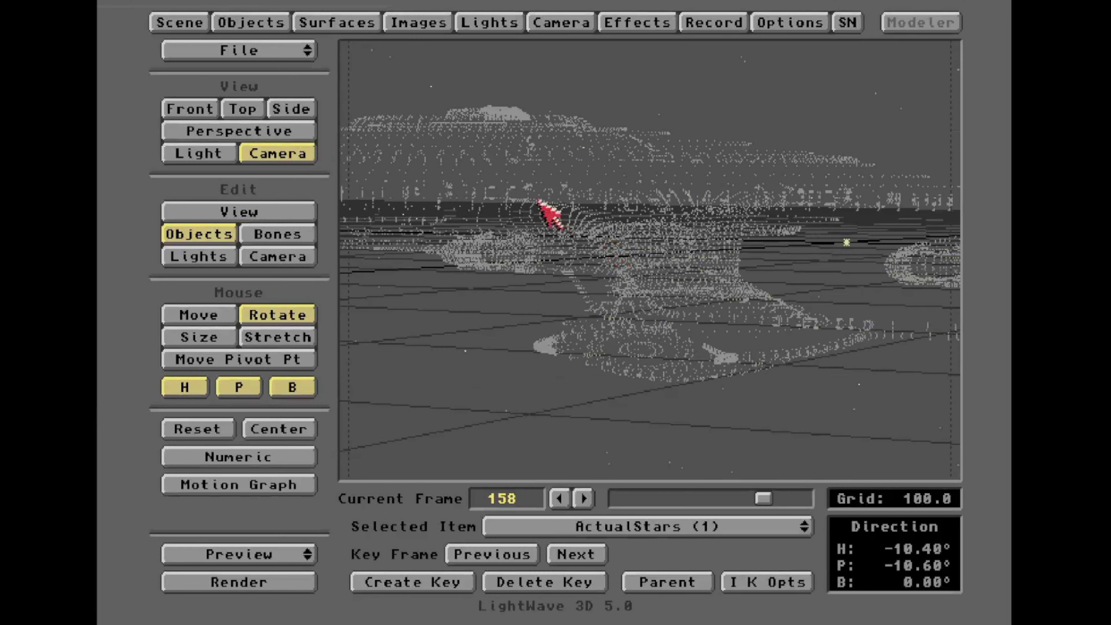
Step: Select Light and, looking through it, raise it to about X -4932, Y 4296, Z 2566
left_click_drag(587, 526, 407, 558)
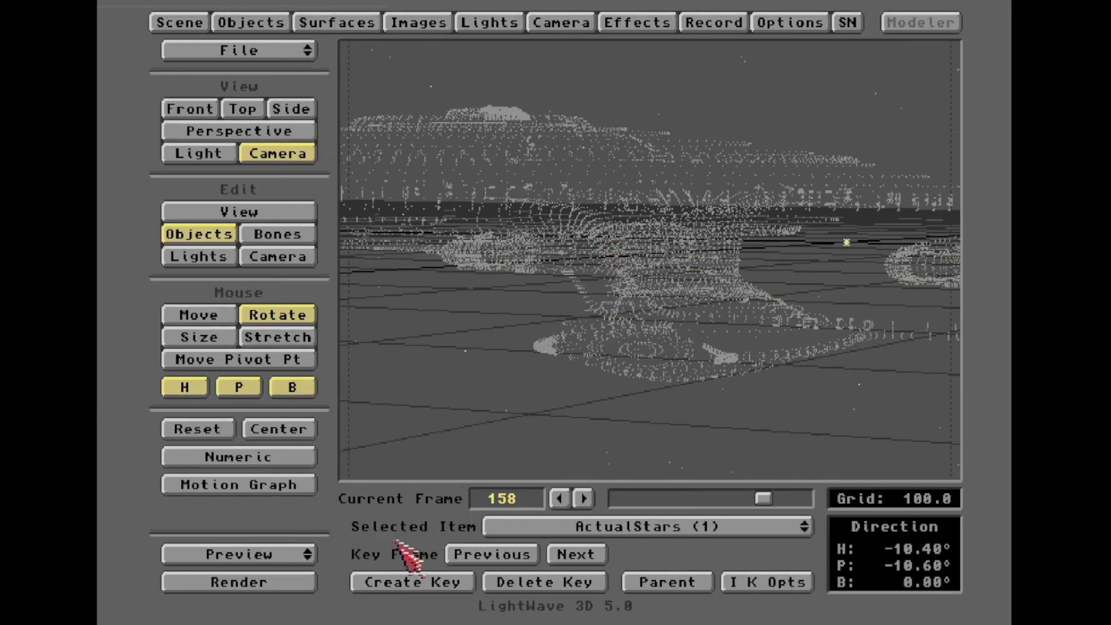
left_click(205, 260)
left_click_drag(558, 526, 561, 543)
key("5")
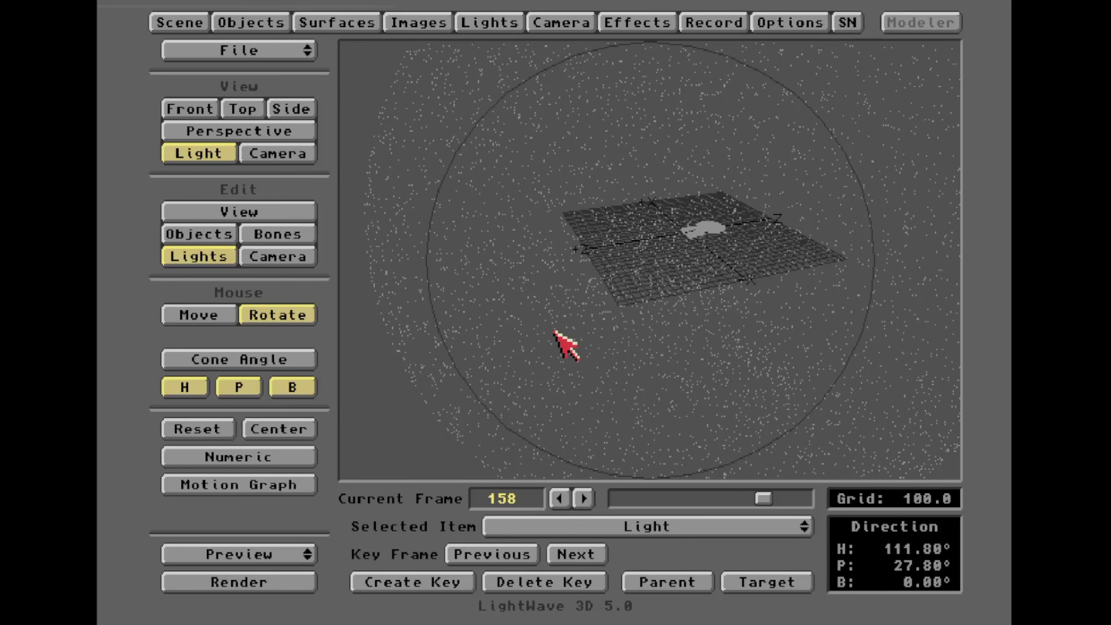
left_click(211, 312)
right_click_drag(585, 314, 585, 122)
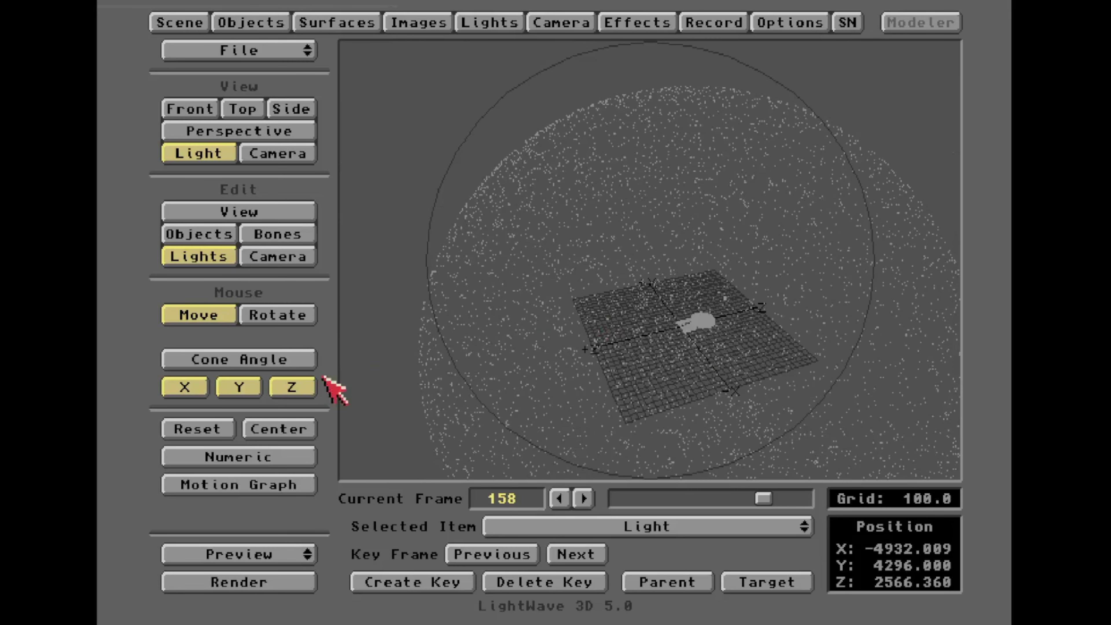
Step: Rotate Light to heading 115.80° and pitch 42.80° so it aims at the Enterprise, and key its motion
left_click(263, 321)
mouse_move(607, 322)
left_mouse_down()
mouse_move(617, 357)
mouse_move(608, 322)
left_mouse_up()
key("Return")
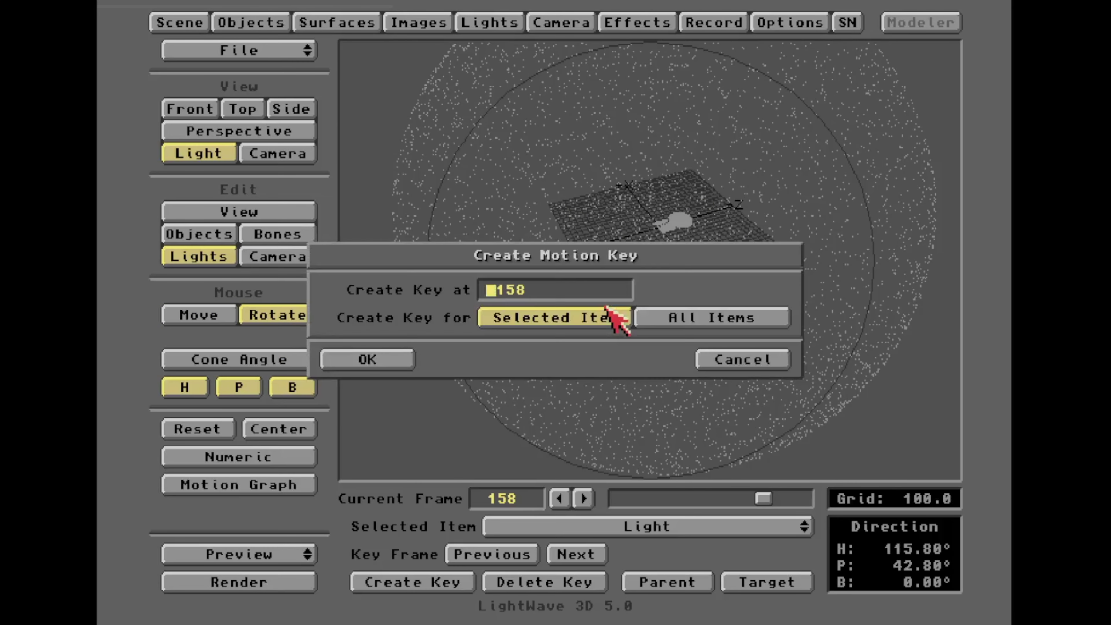
key("Return")
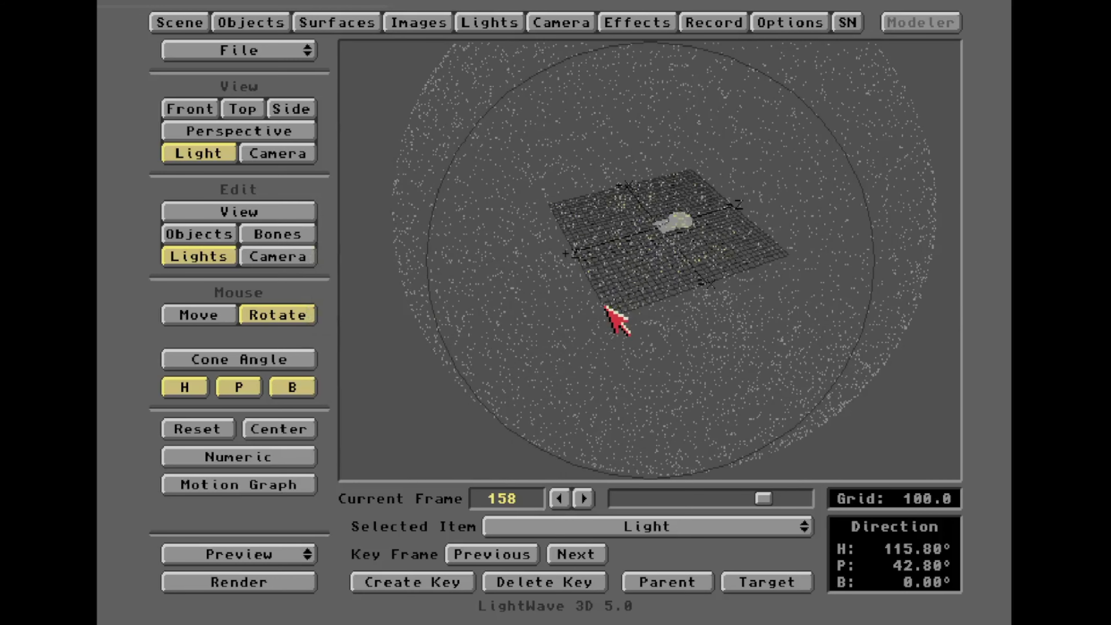
Step: Reduce the camera's antialiasing level and test-render frame 158 to check the repositioned Light
left_click(569, 25)
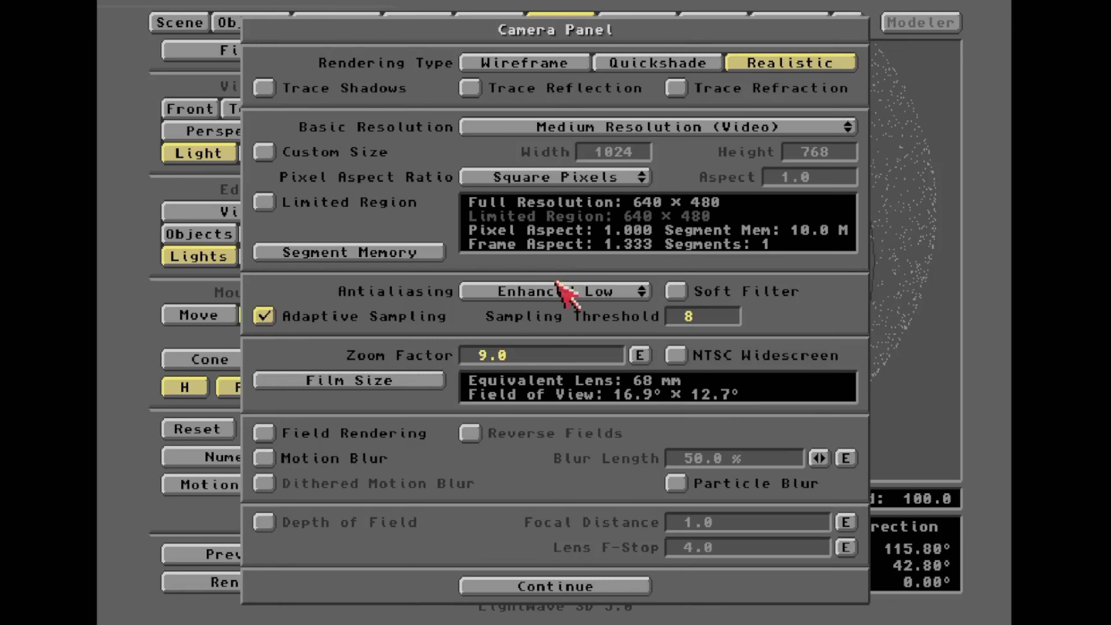
left_click_drag(560, 293, 552, 261)
left_click(487, 13)
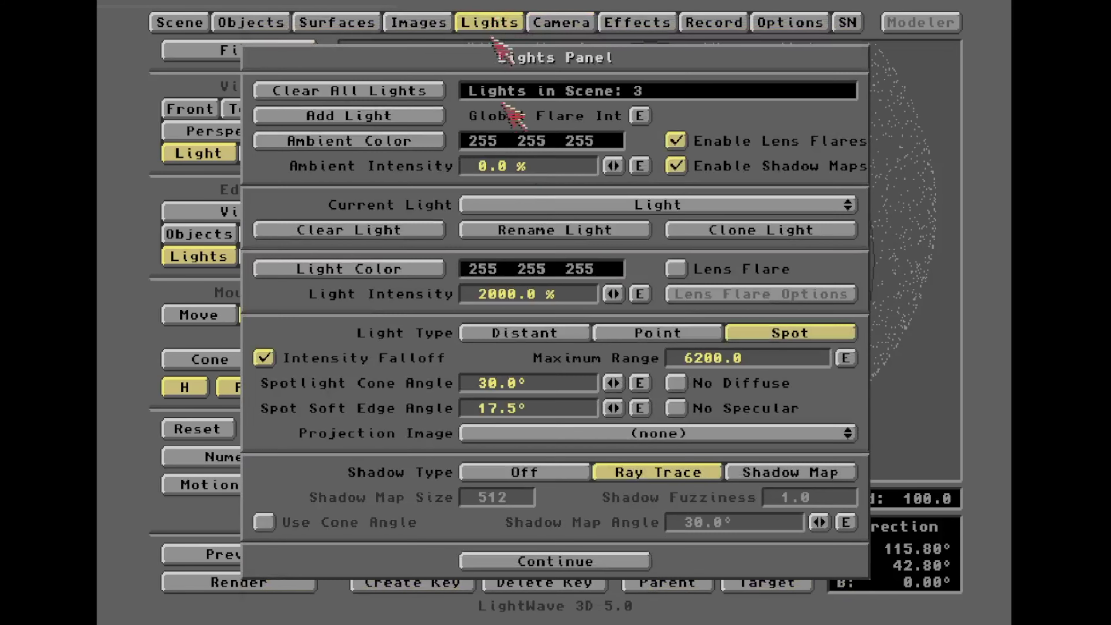
key("Return")
key("F9")
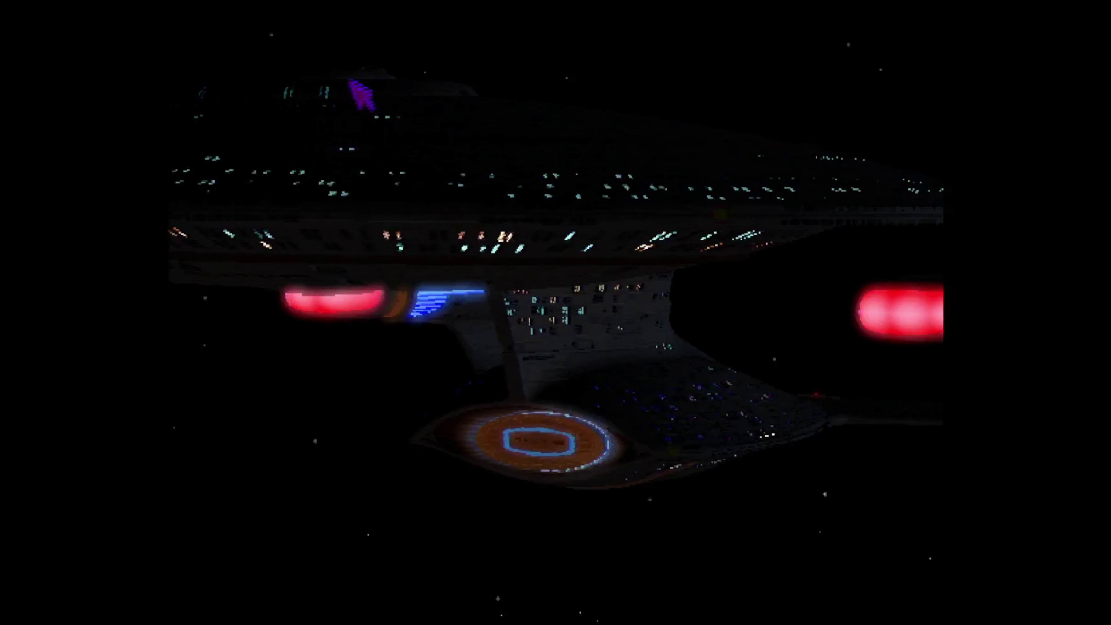
key("Escape")
key("Escape")
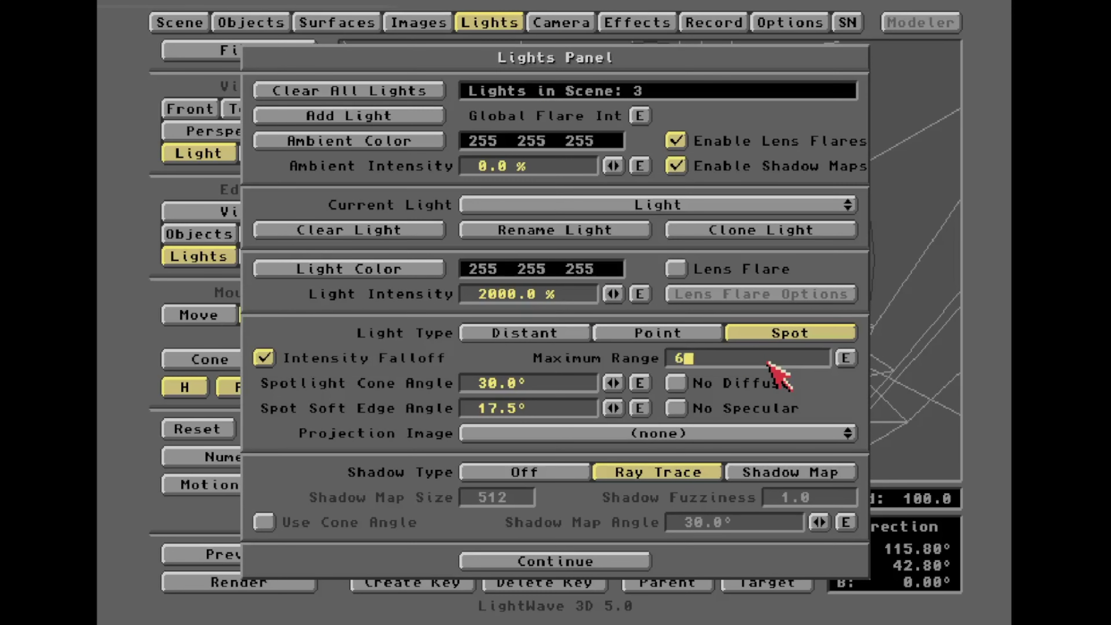
Step: Set Light's maximum range to 6500.0 and test-render frame 158 again
key("F9")
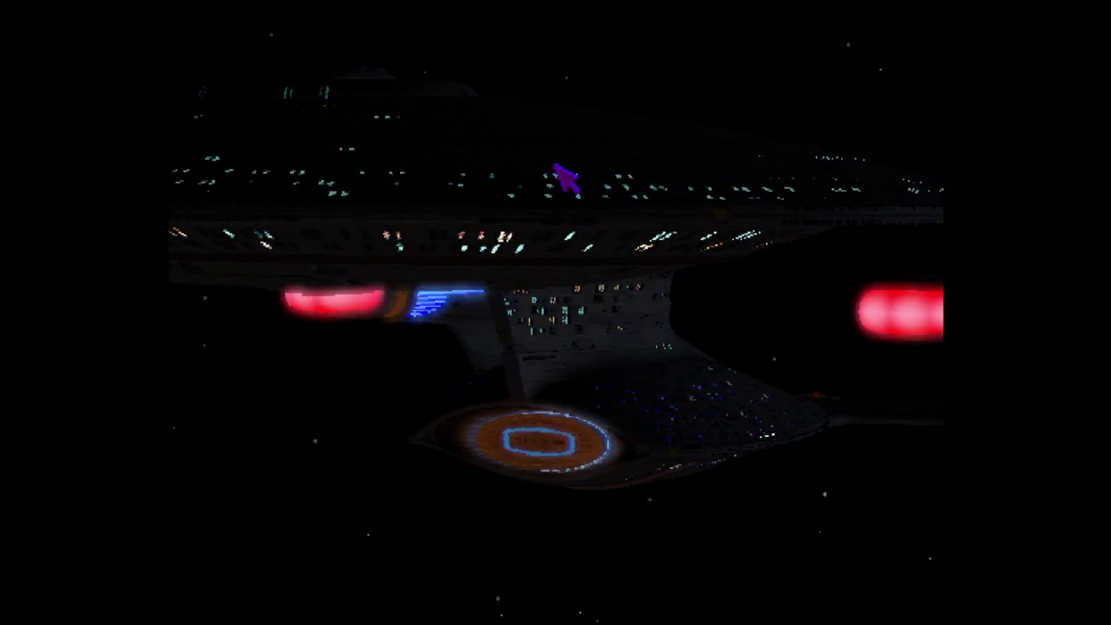
key("Return")
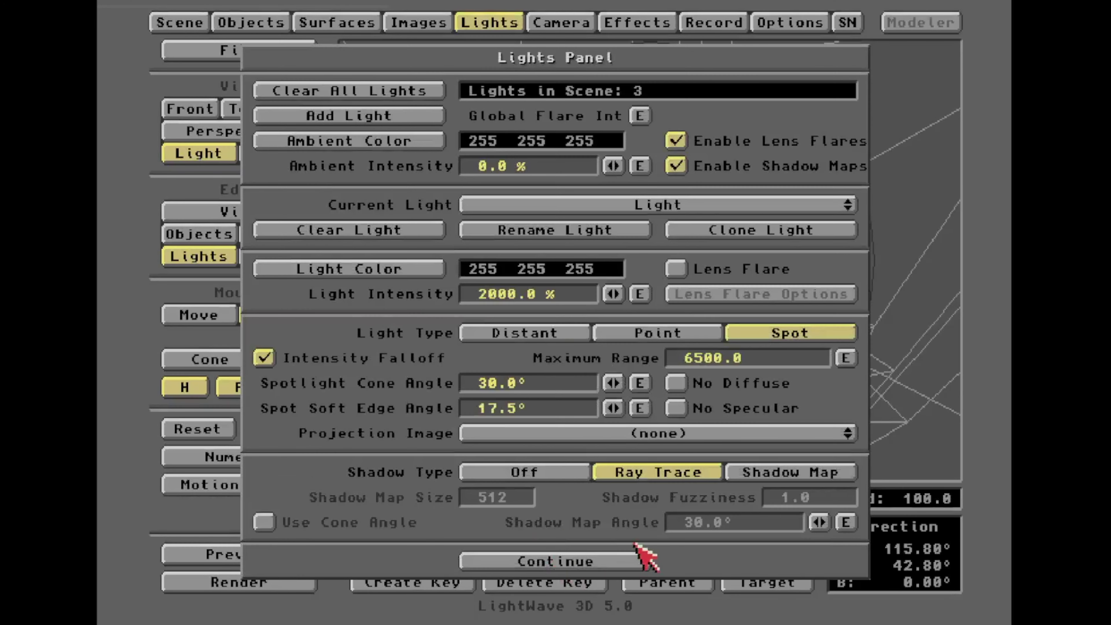
left_click(639, 556)
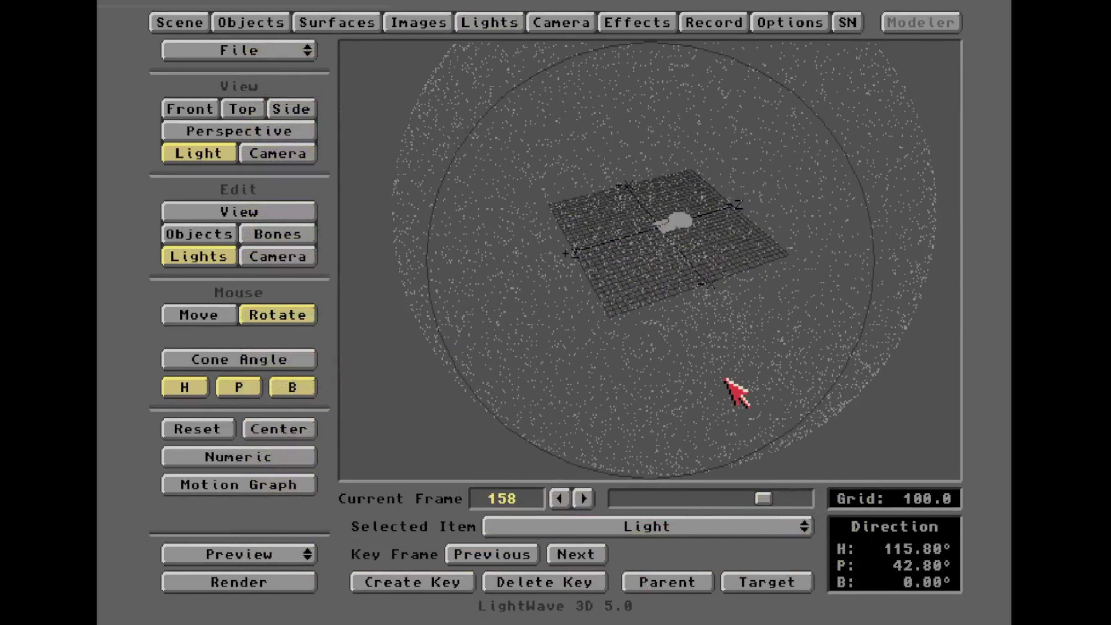
Step: Return to the camera view and test-render frame 109 to check the lighting from farther away
key("6")
left_click_drag(760, 498, 719, 499)
key("F9")
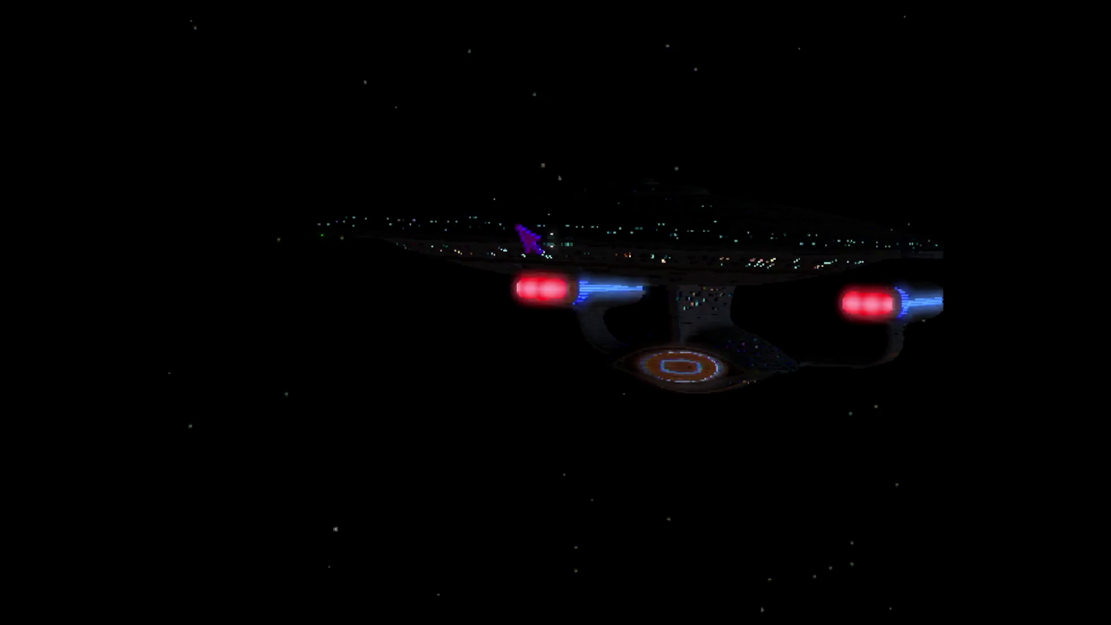
key("Escape")
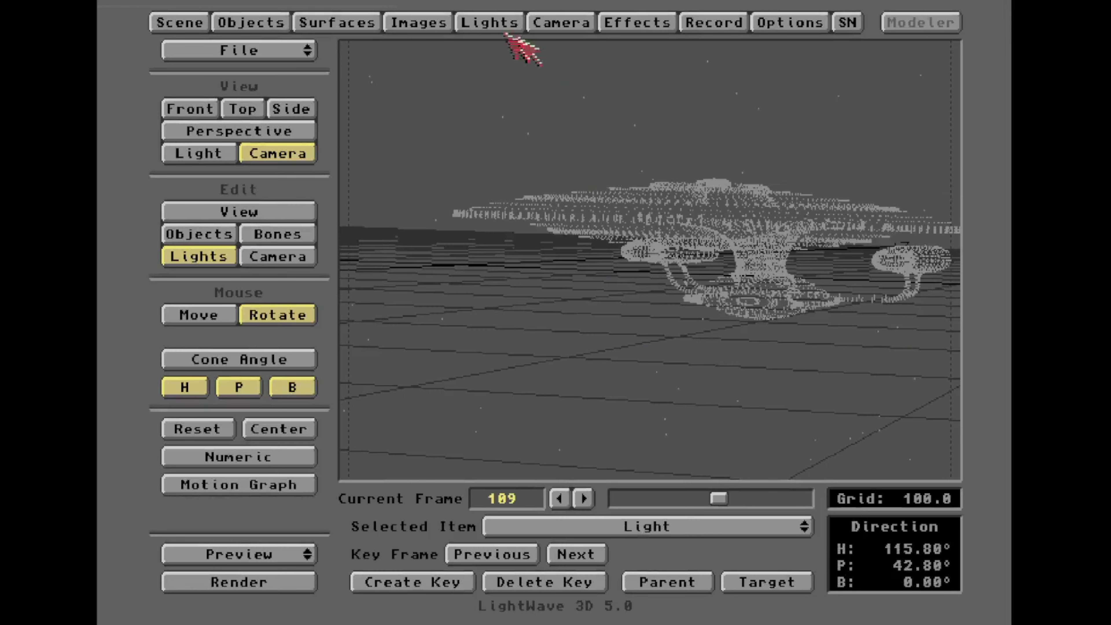
Step: Review Light's settings and the star layers' object settings, checking the scene from the light view
left_click(503, 24)
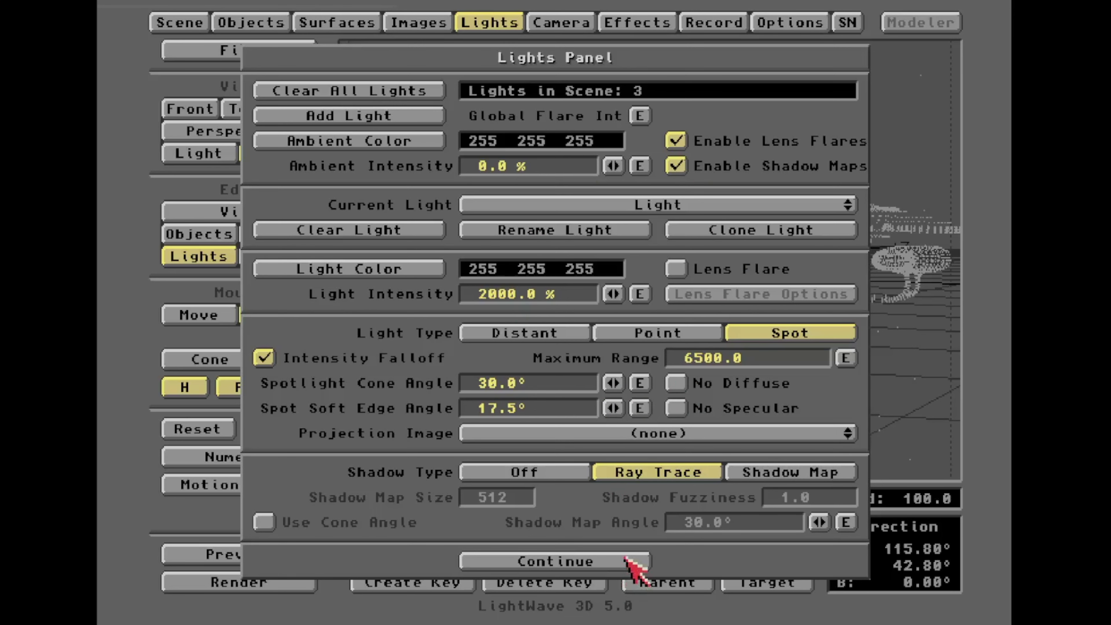
left_click(630, 564)
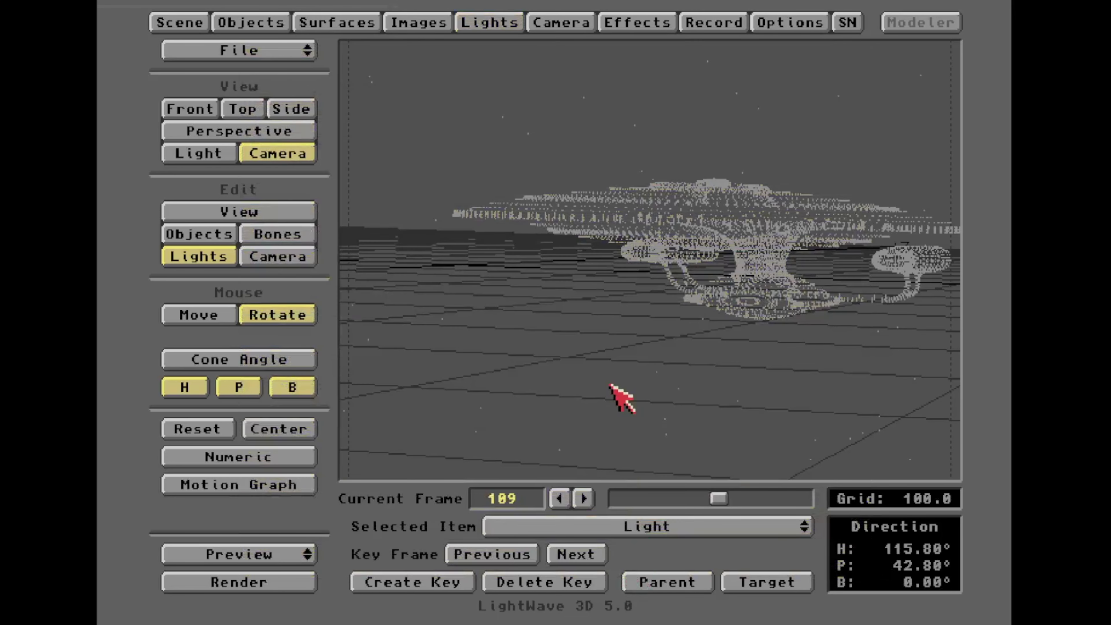
key("5")
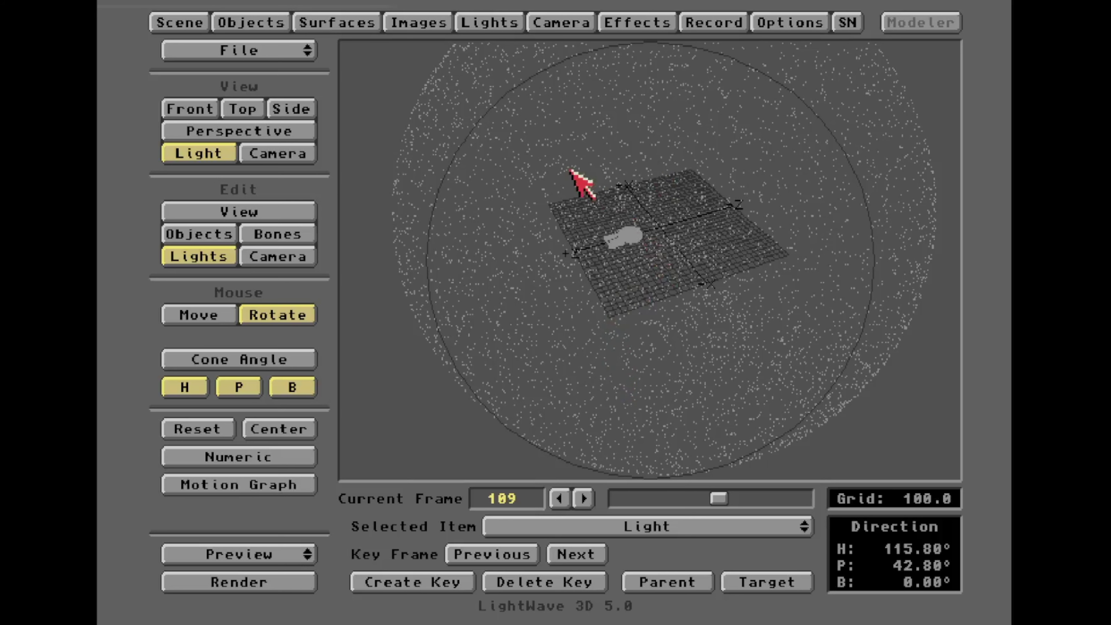
left_click(256, 23)
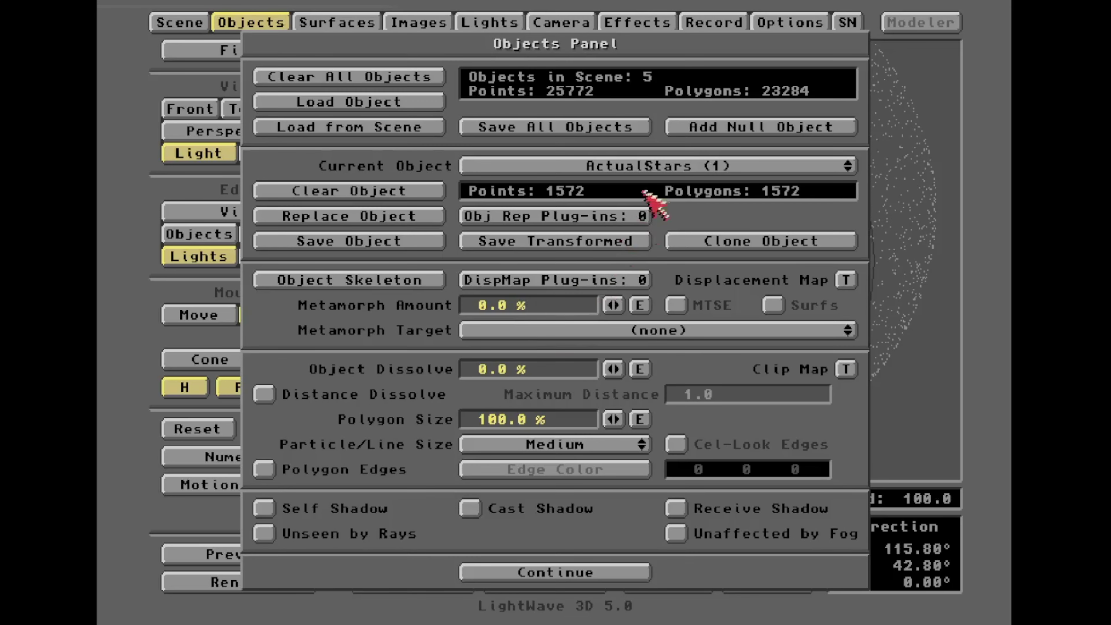
left_click_drag(667, 169, 669, 198)
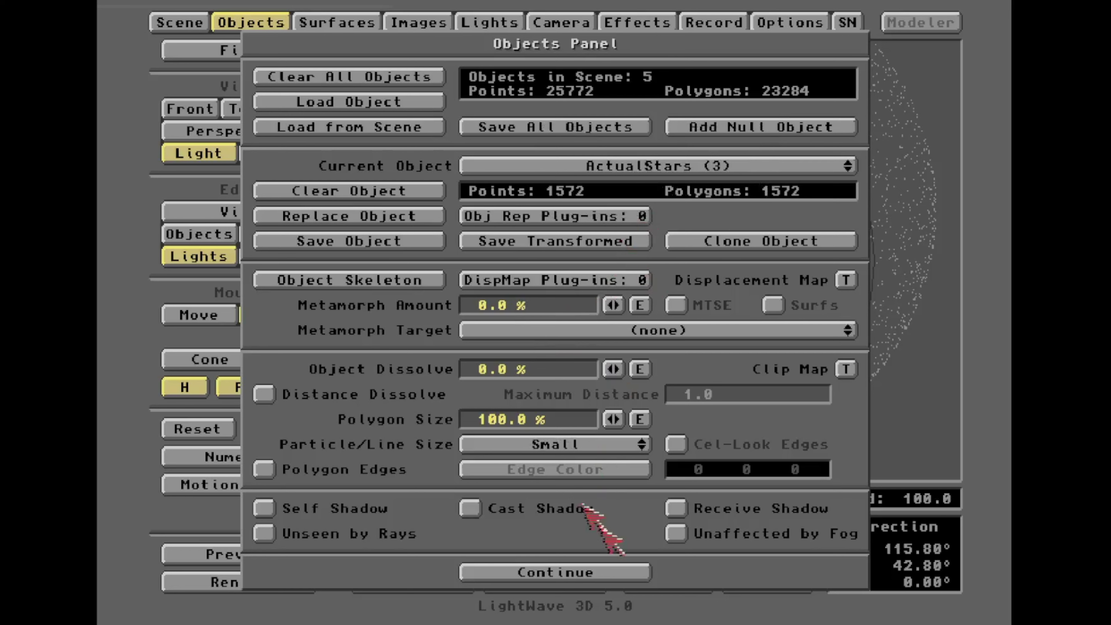
Step: Try a maximum range of 12500.0 for Light and test-render frame 109
left_click(507, 22)
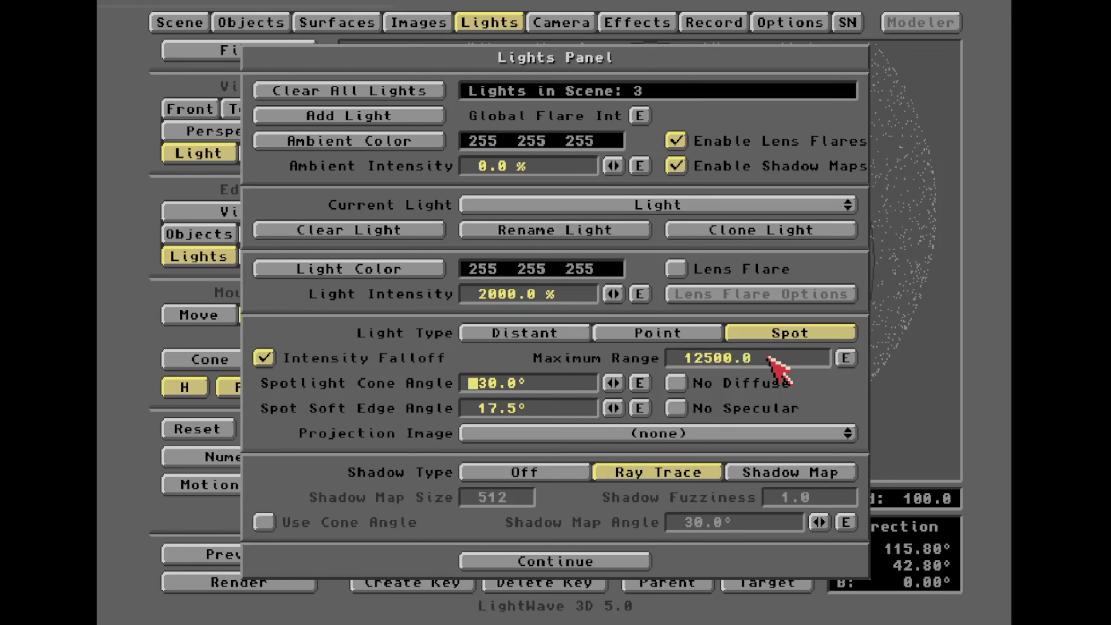
key("F9")
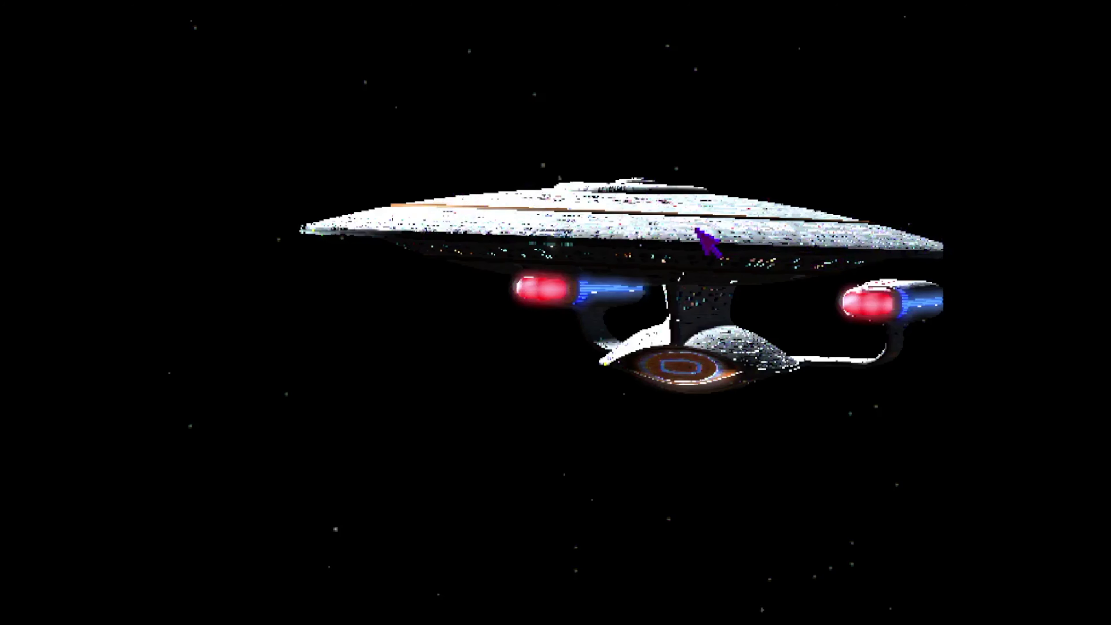
key("Escape")
Step: Lower Light's maximum range in two passes, test-rendering frame 109 after each change
key("l")
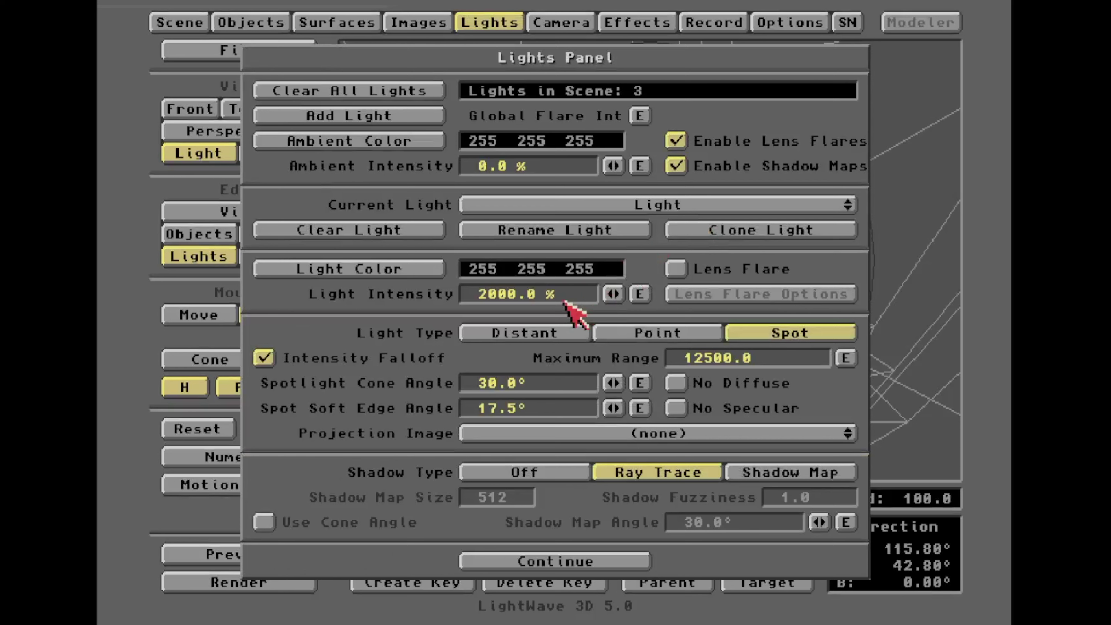
left_click(758, 358)
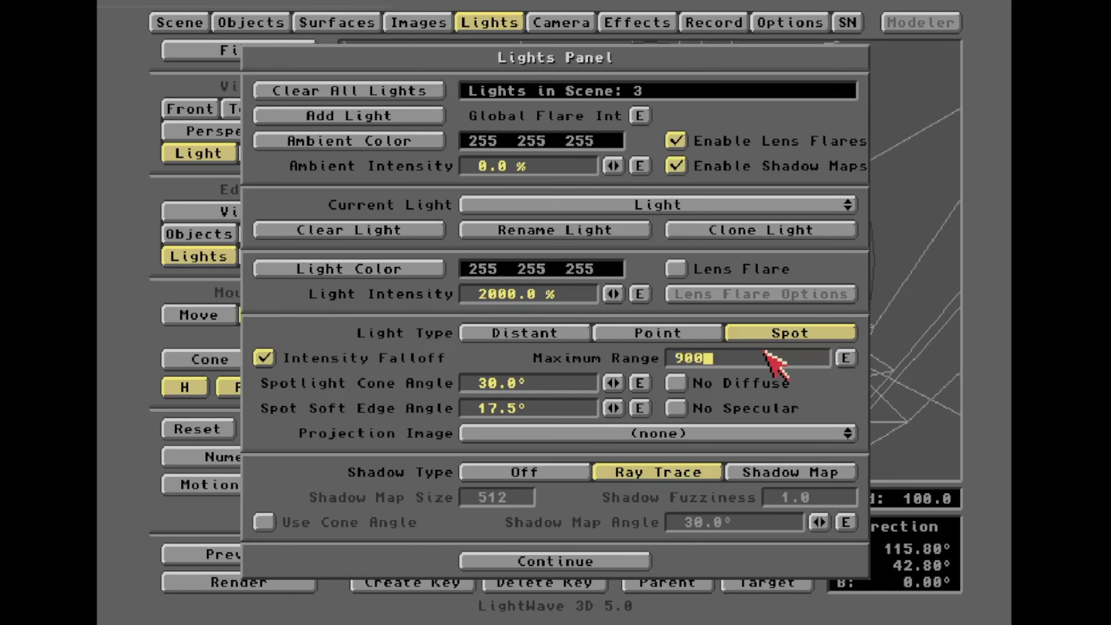
key("F9")
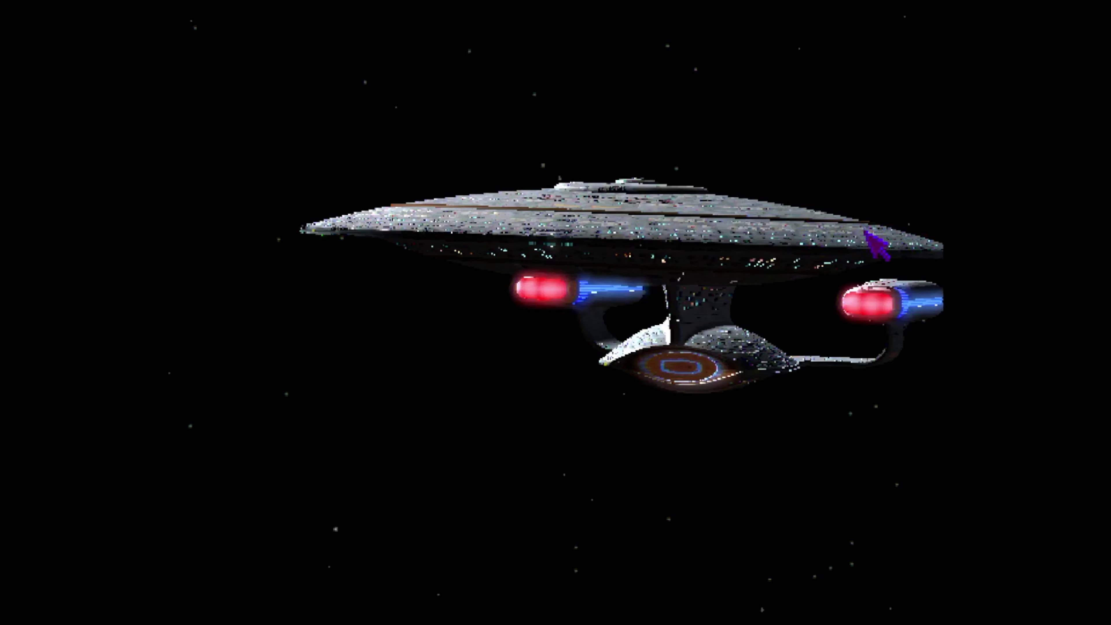
key("Escape")
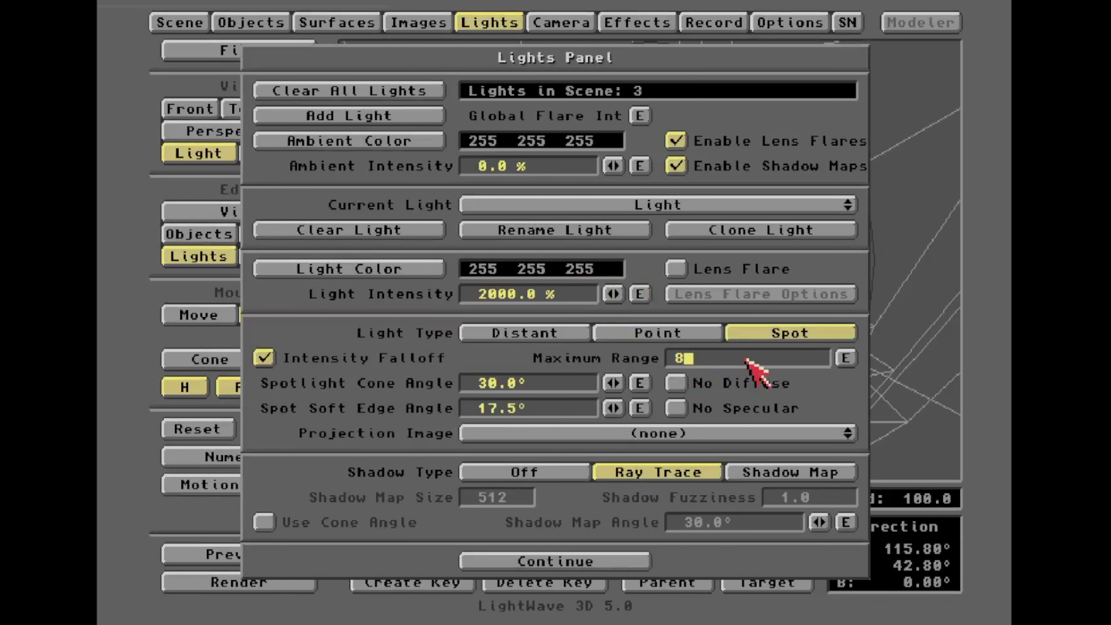
key("F9")
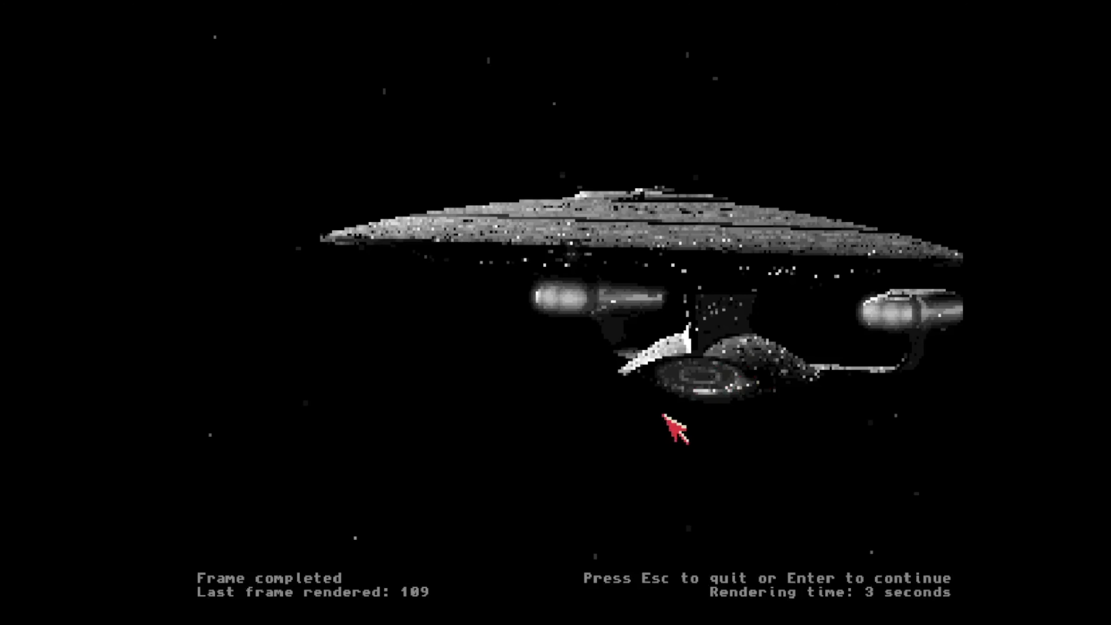
key("Escape")
left_click(602, 560)
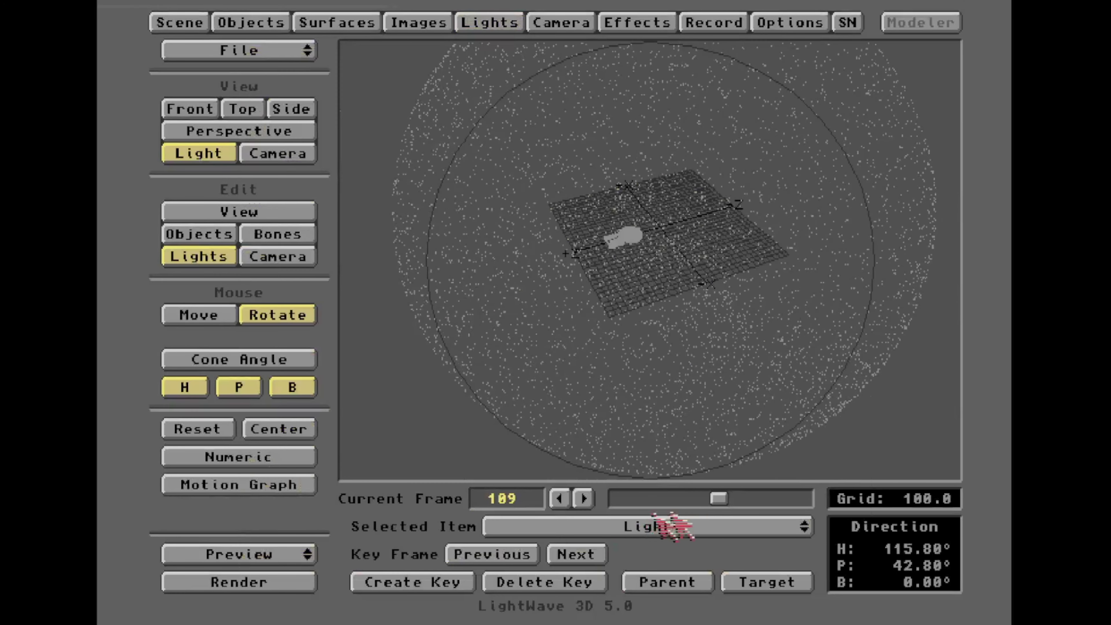
Step: Save the scene over 1701D_v003.lws and test-render frame 159 from the camera view
key("6")
left_click_drag(719, 499, 763, 501)
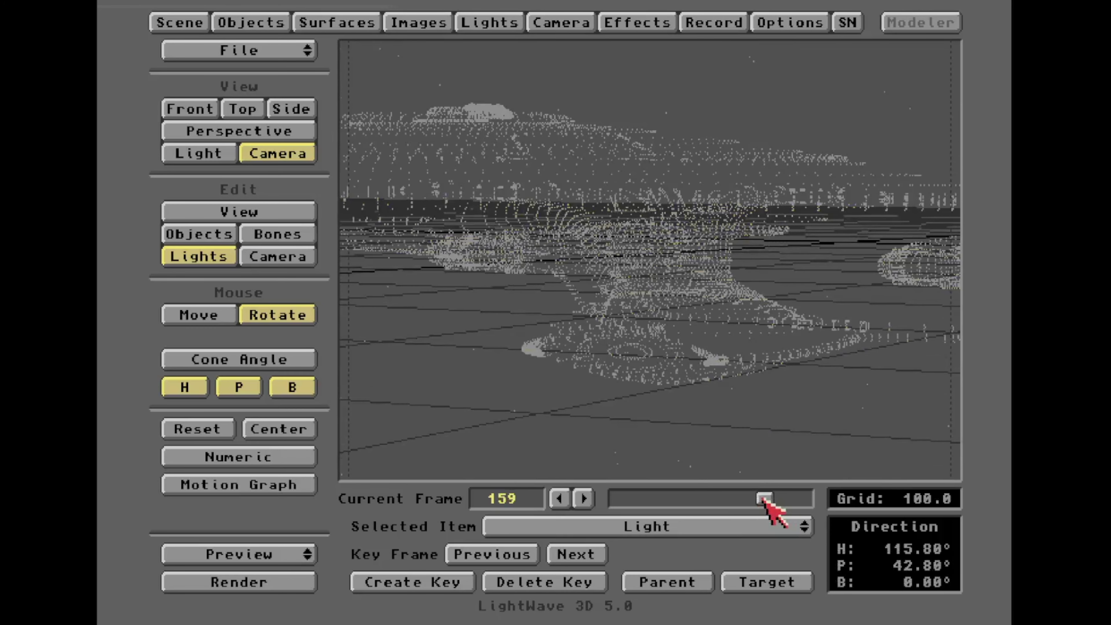
left_click_drag(285, 49, 285, 91)
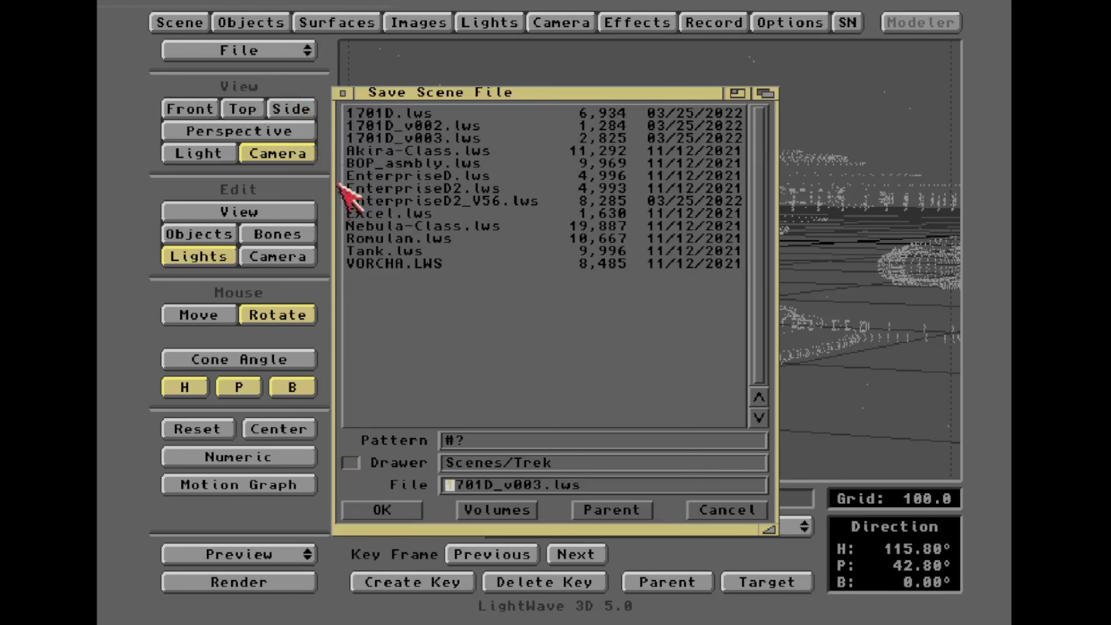
left_click(407, 508)
left_click(450, 355)
key("F9")
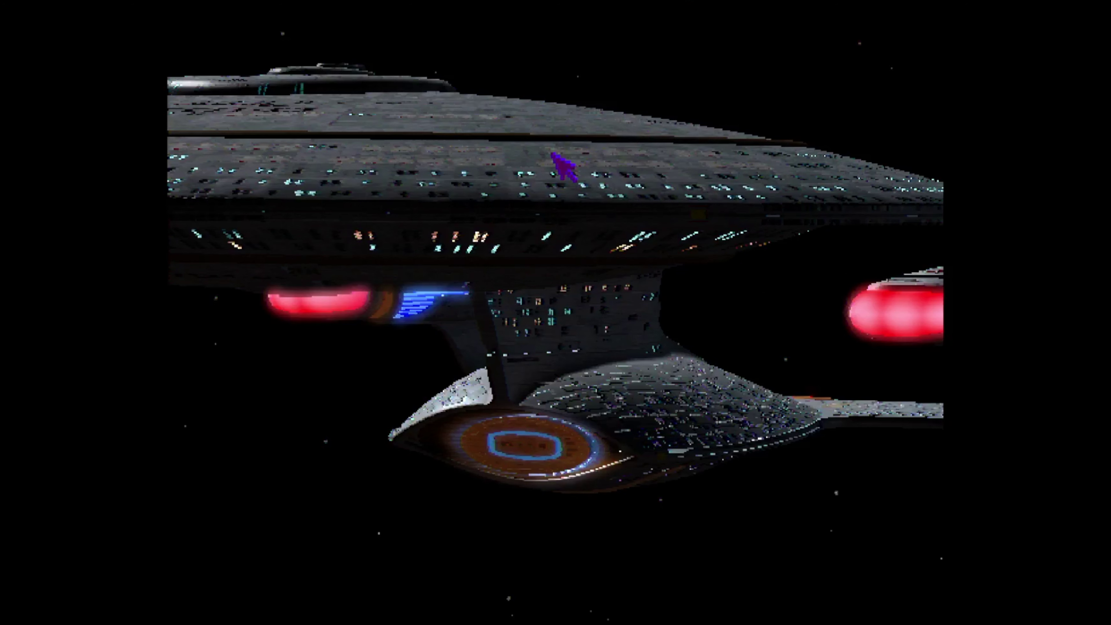
left_click(606, 291)
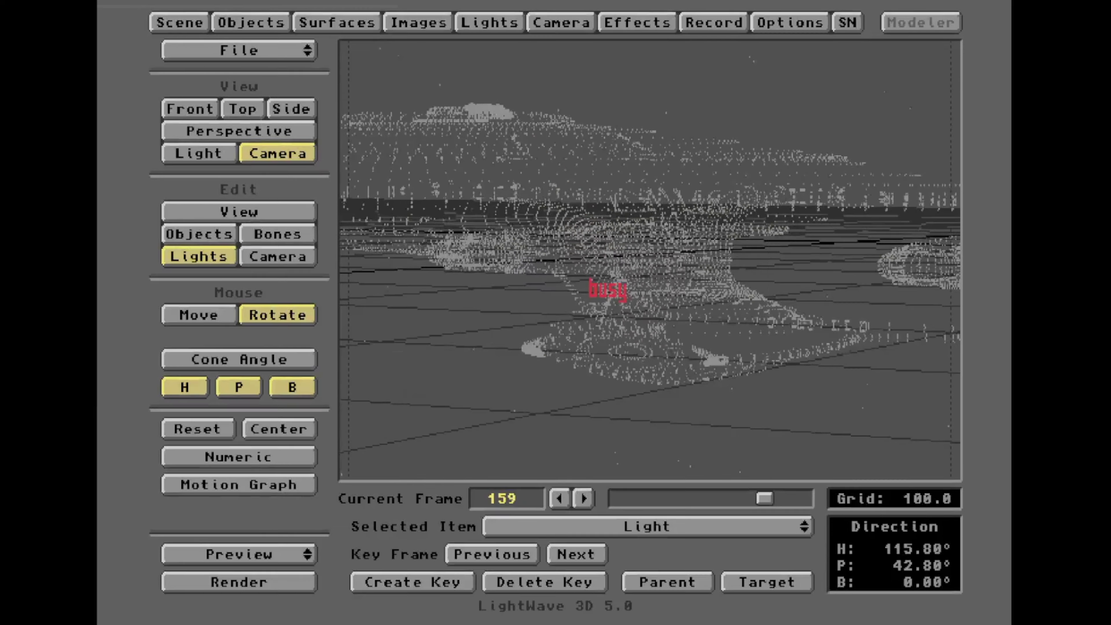
Step: Set the camera's antialiasing to Enhanced Medium and enable Motion Blur with a reduced blur length
left_click(547, 24)
left_click_drag(529, 291, 595, 340)
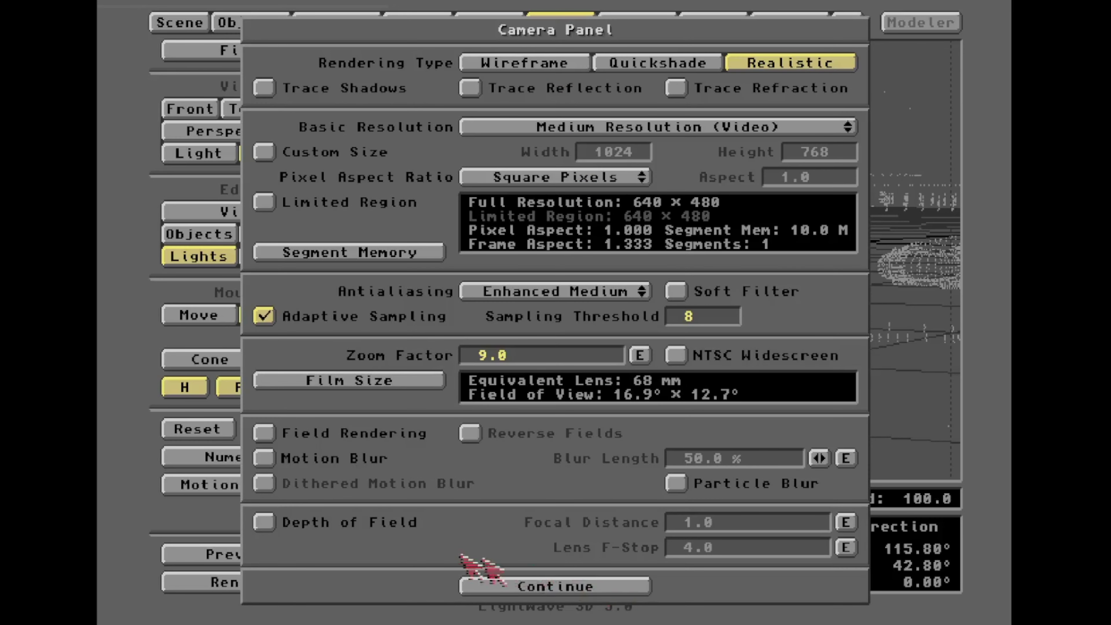
left_click(302, 460)
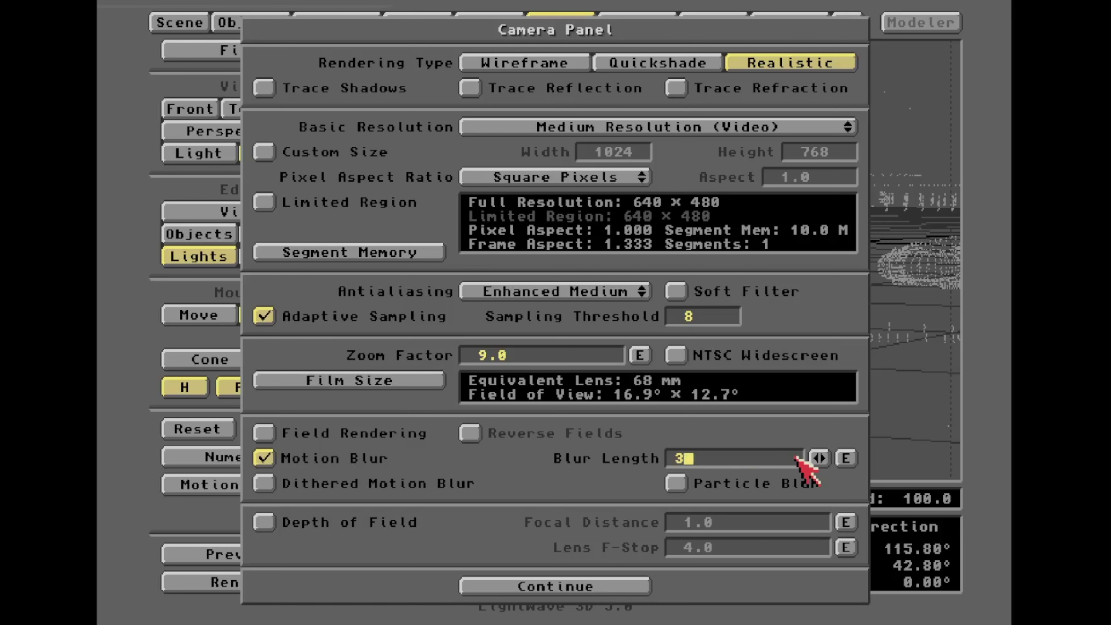
left_click(626, 588)
Step: Overwrite 1701D_v003.lws with the new camera settings and test-render frame 159 with motion blur
left_click_drag(306, 65, 307, 89)
left_click(420, 509)
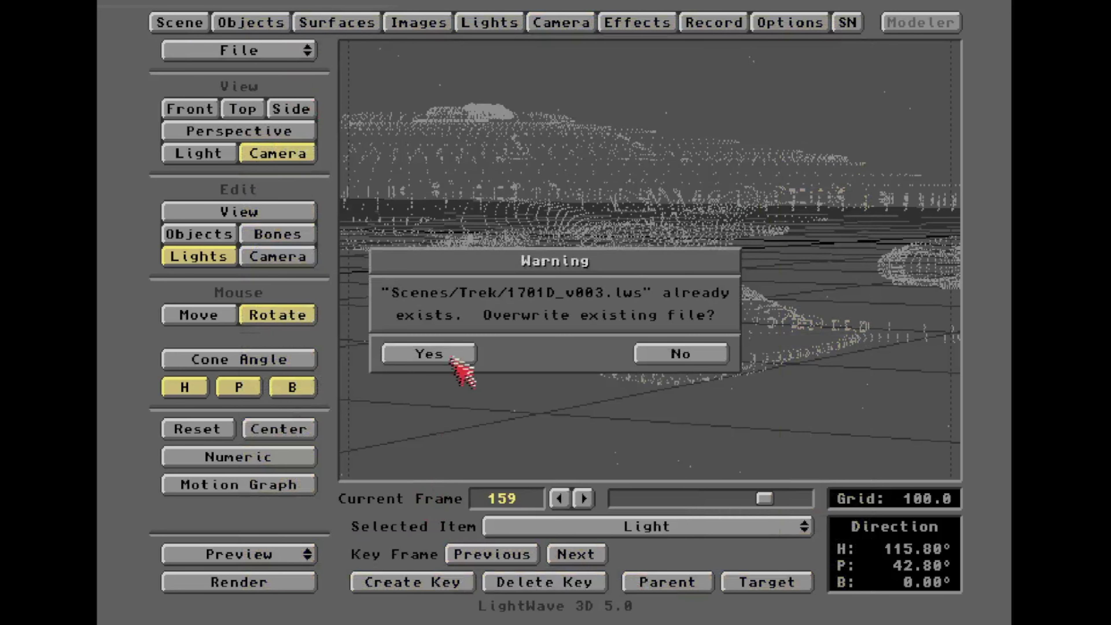
left_click(459, 355)
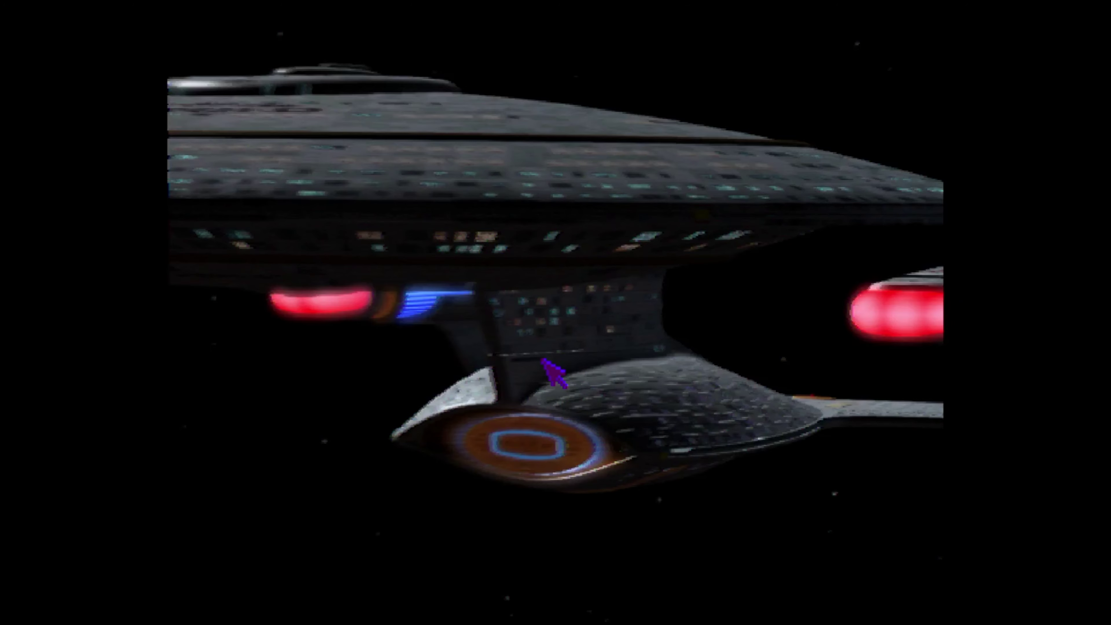
key("Escape")
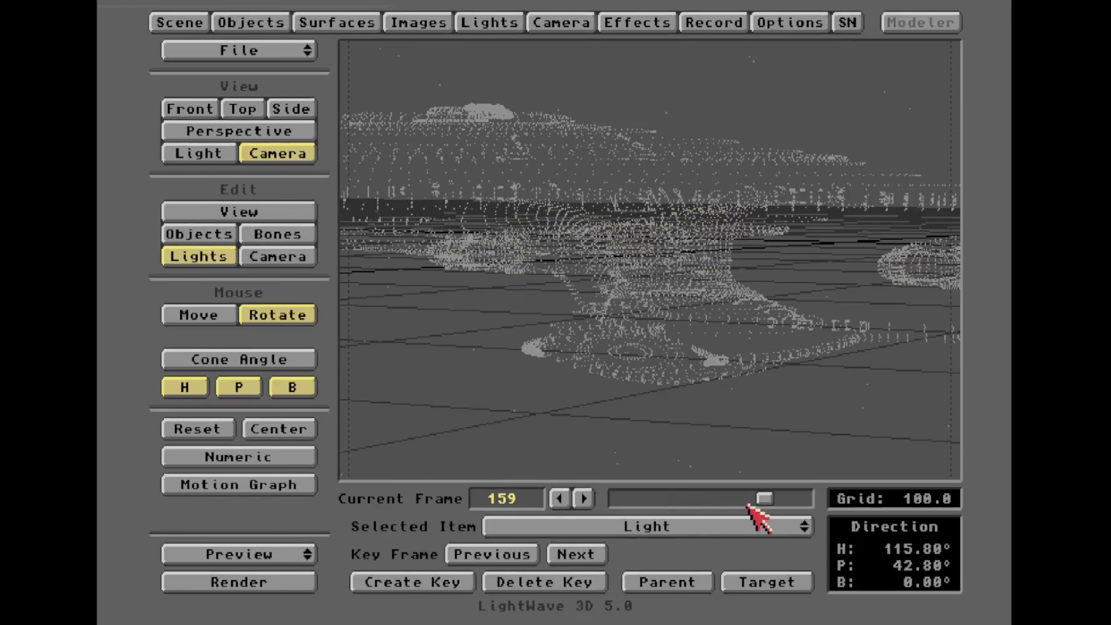
Step: Test-render frame 82 to check the lighting and motion blur with the Enterprise farther away
left_click_drag(761, 499, 693, 499)
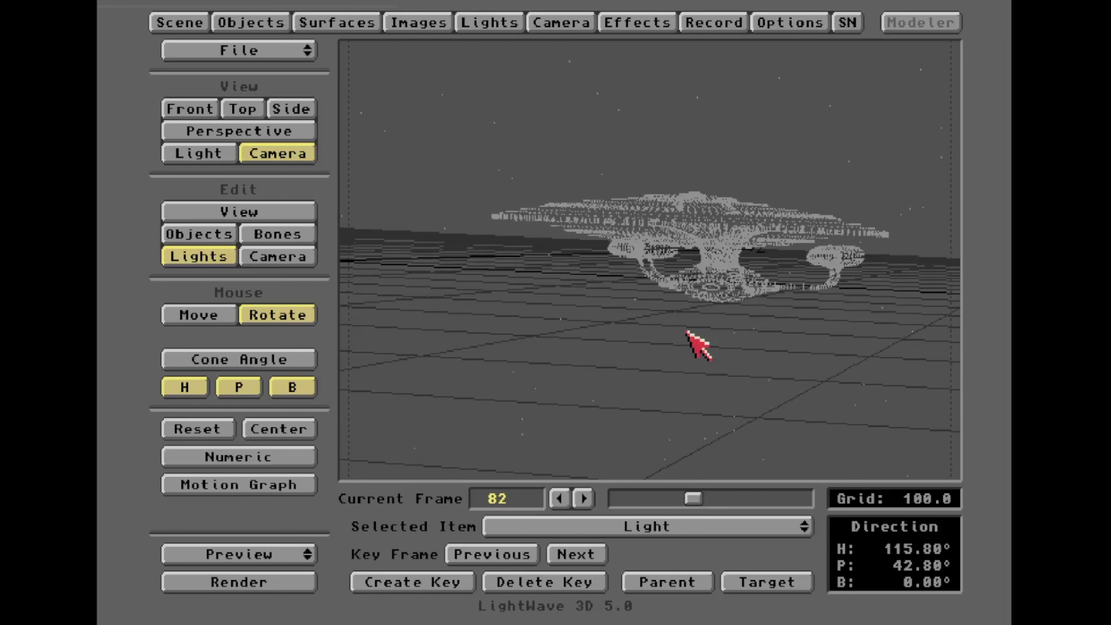
key("F9")
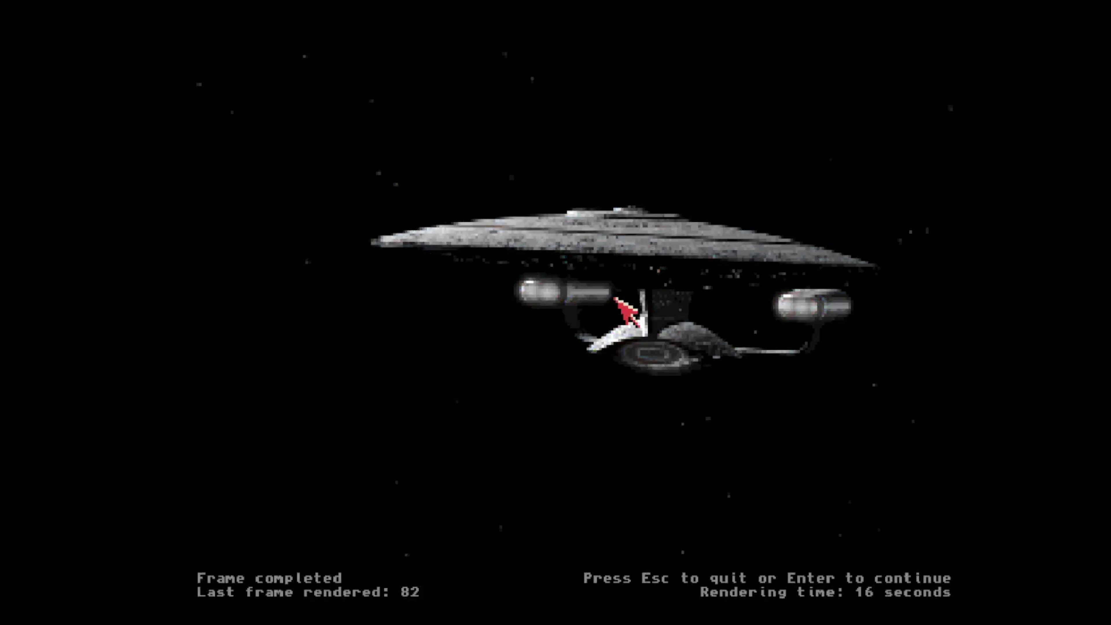
key("Escape")
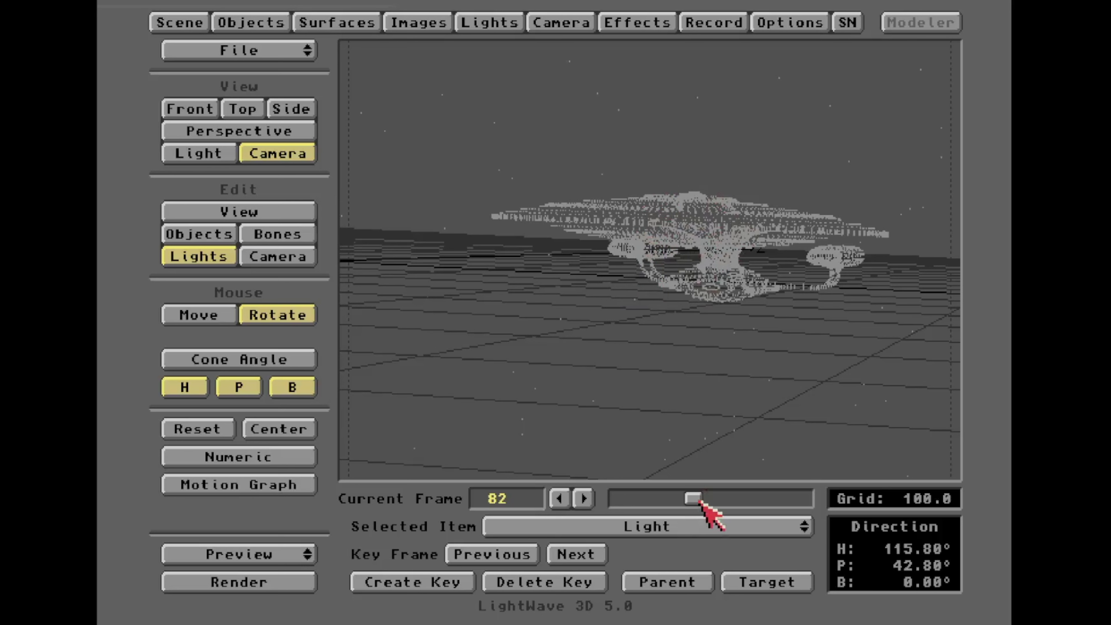
Step: Return to frame 0, check the scene overview, and build a camera-view preview of frames 1 to 200
left_click_drag(700, 501, 310, 520)
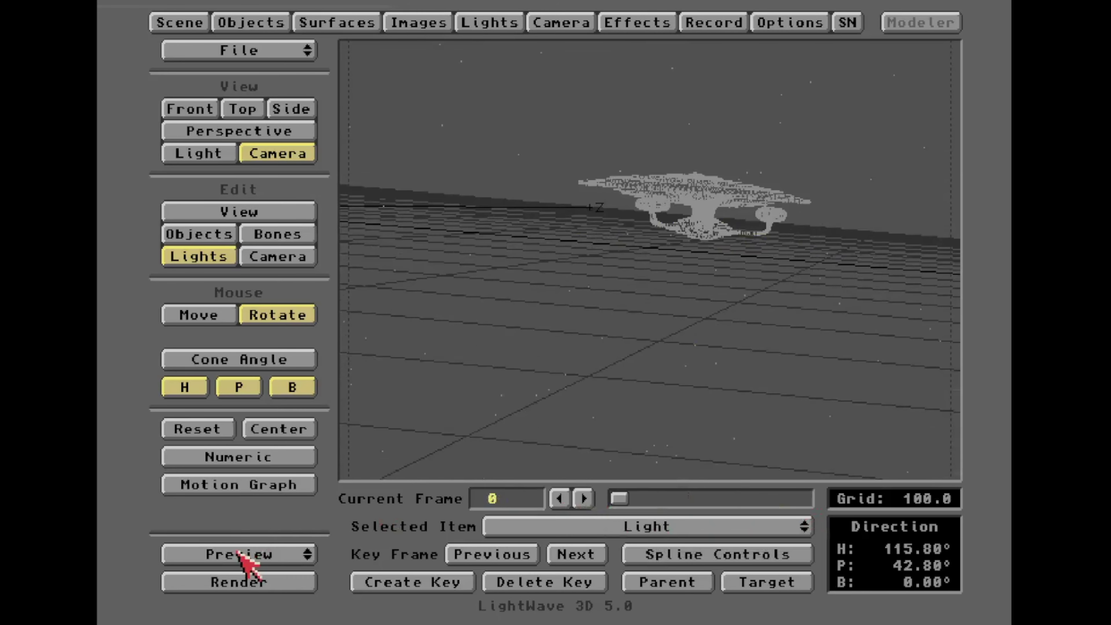
left_click_drag(239, 553, 248, 565)
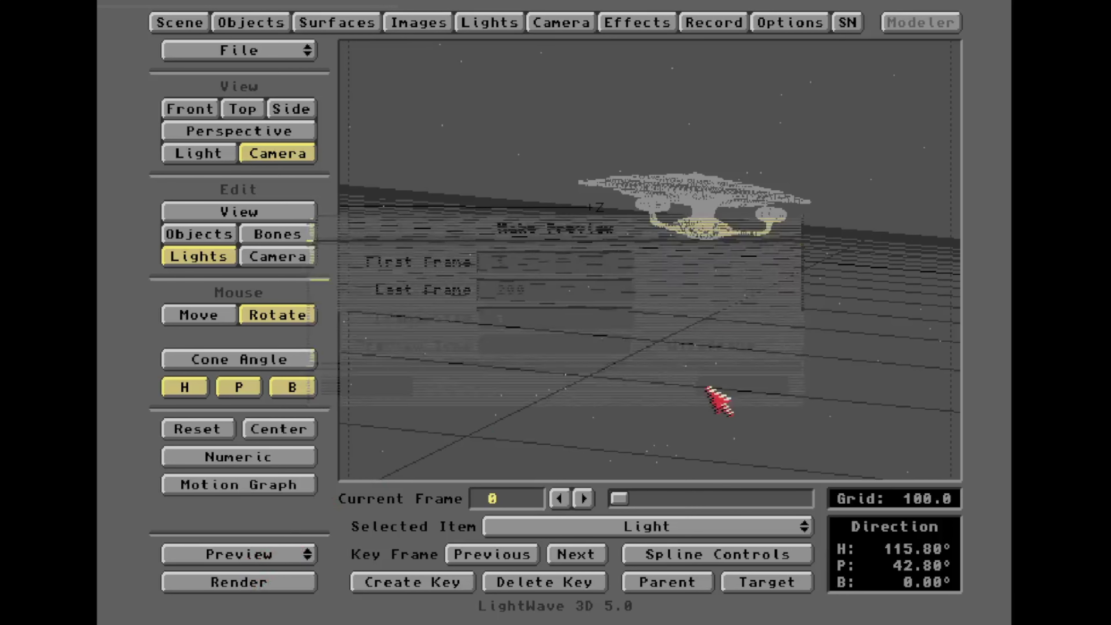
left_click(179, 22)
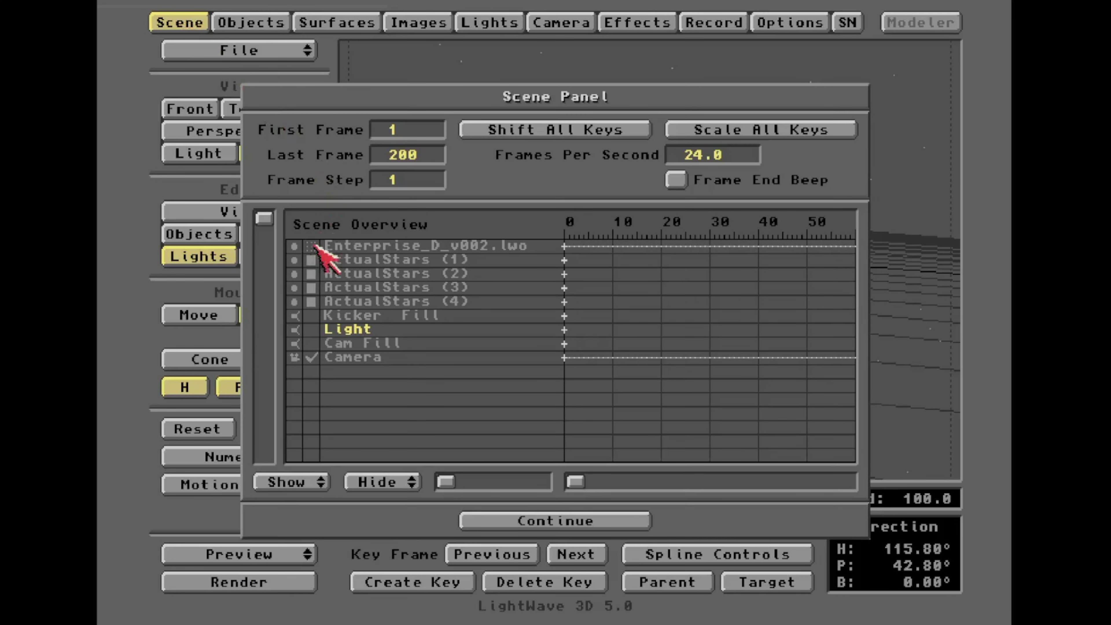
left_click(538, 522)
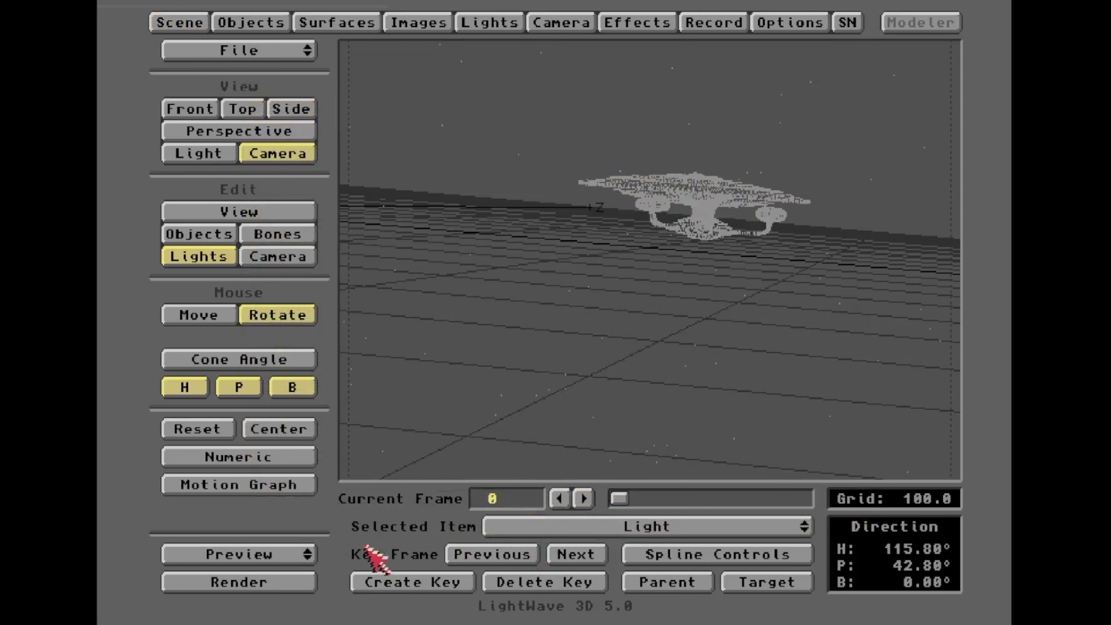
left_click_drag(303, 551, 303, 536)
left_click(385, 386)
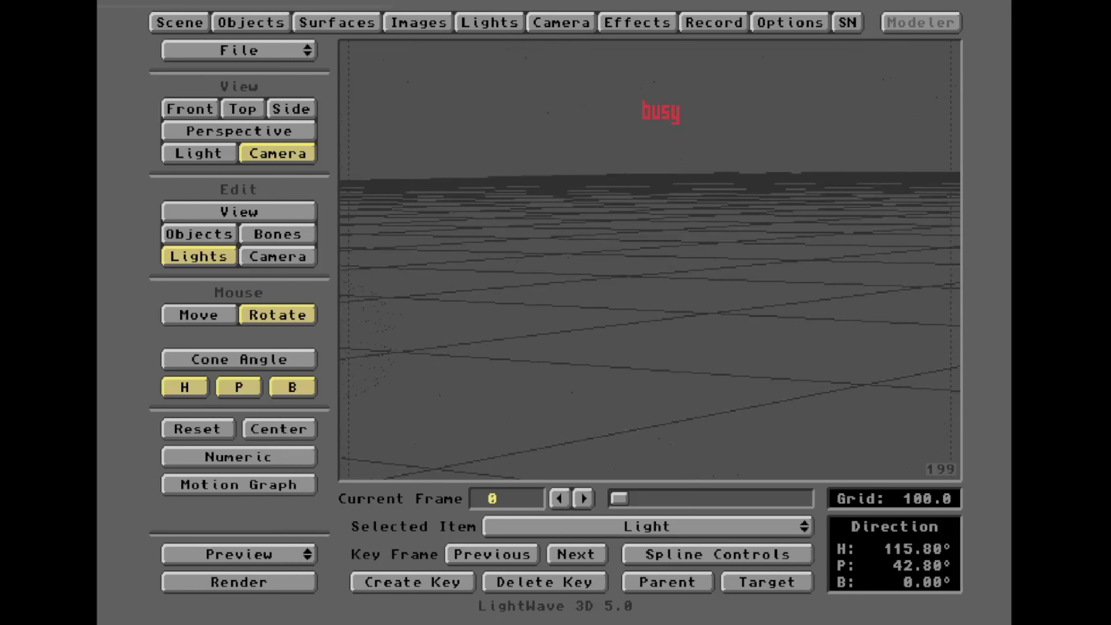
Step: Play the animation preview at 24 frames per second, then end the preview
left_click(714, 571)
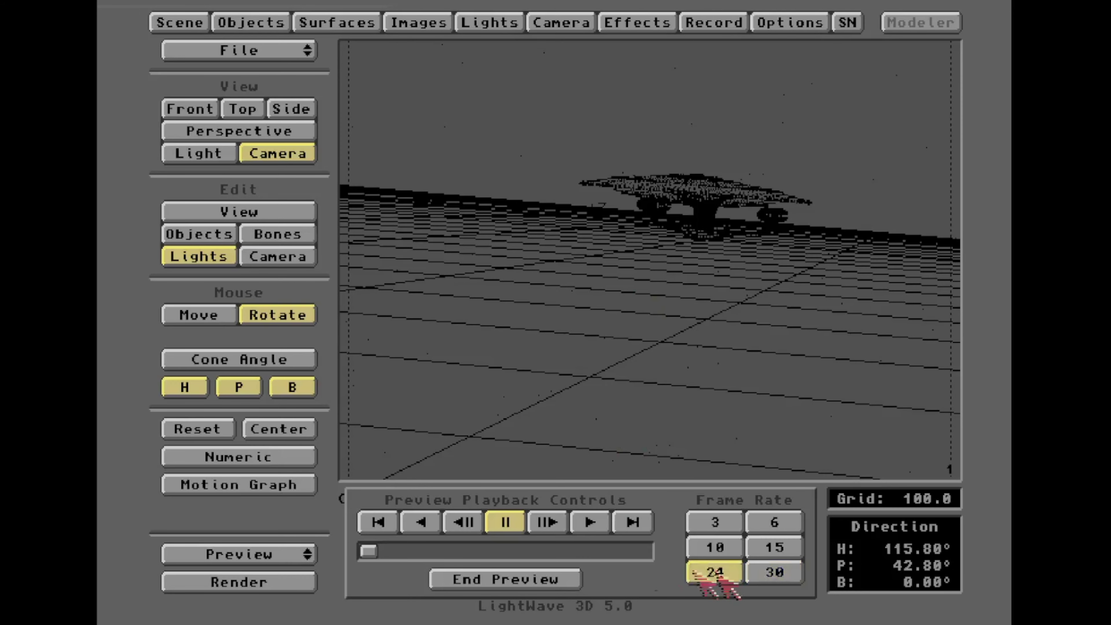
left_click(589, 521)
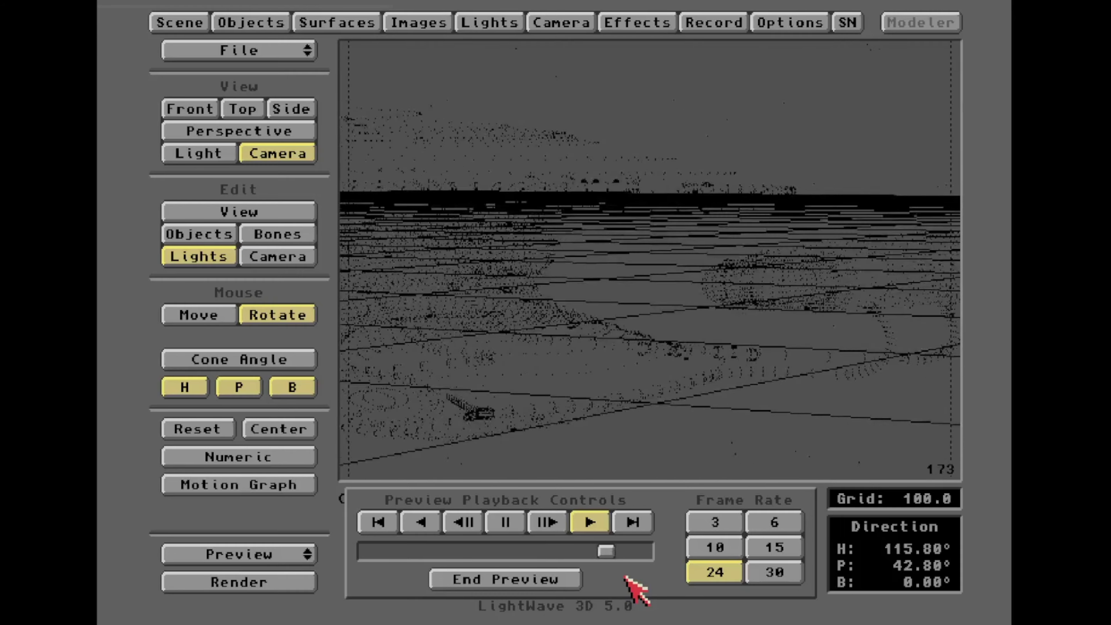
left_click(564, 579)
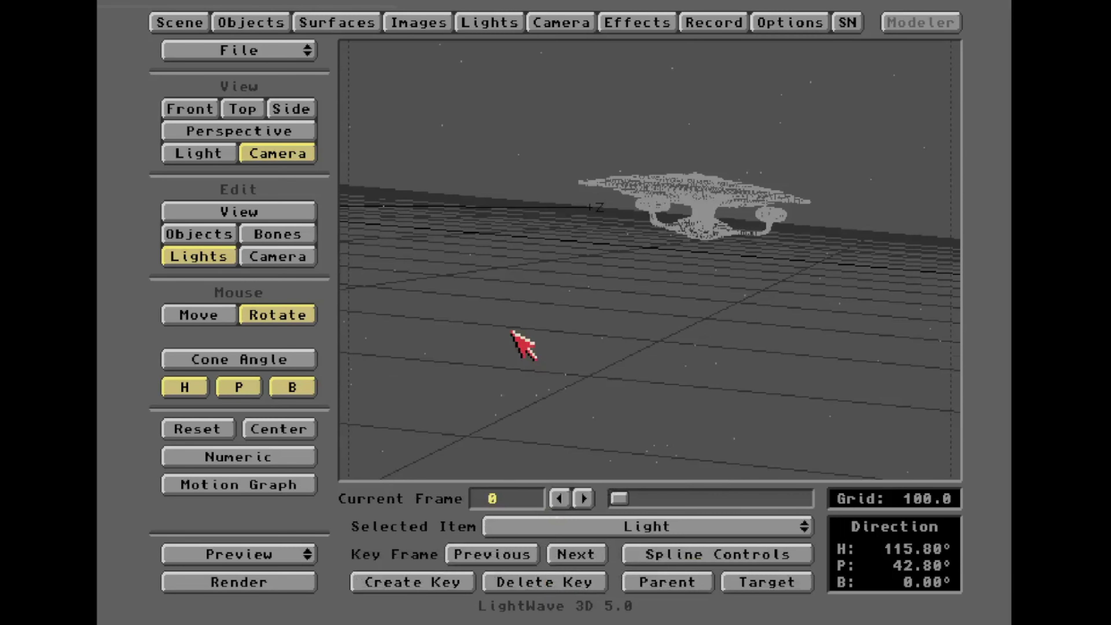